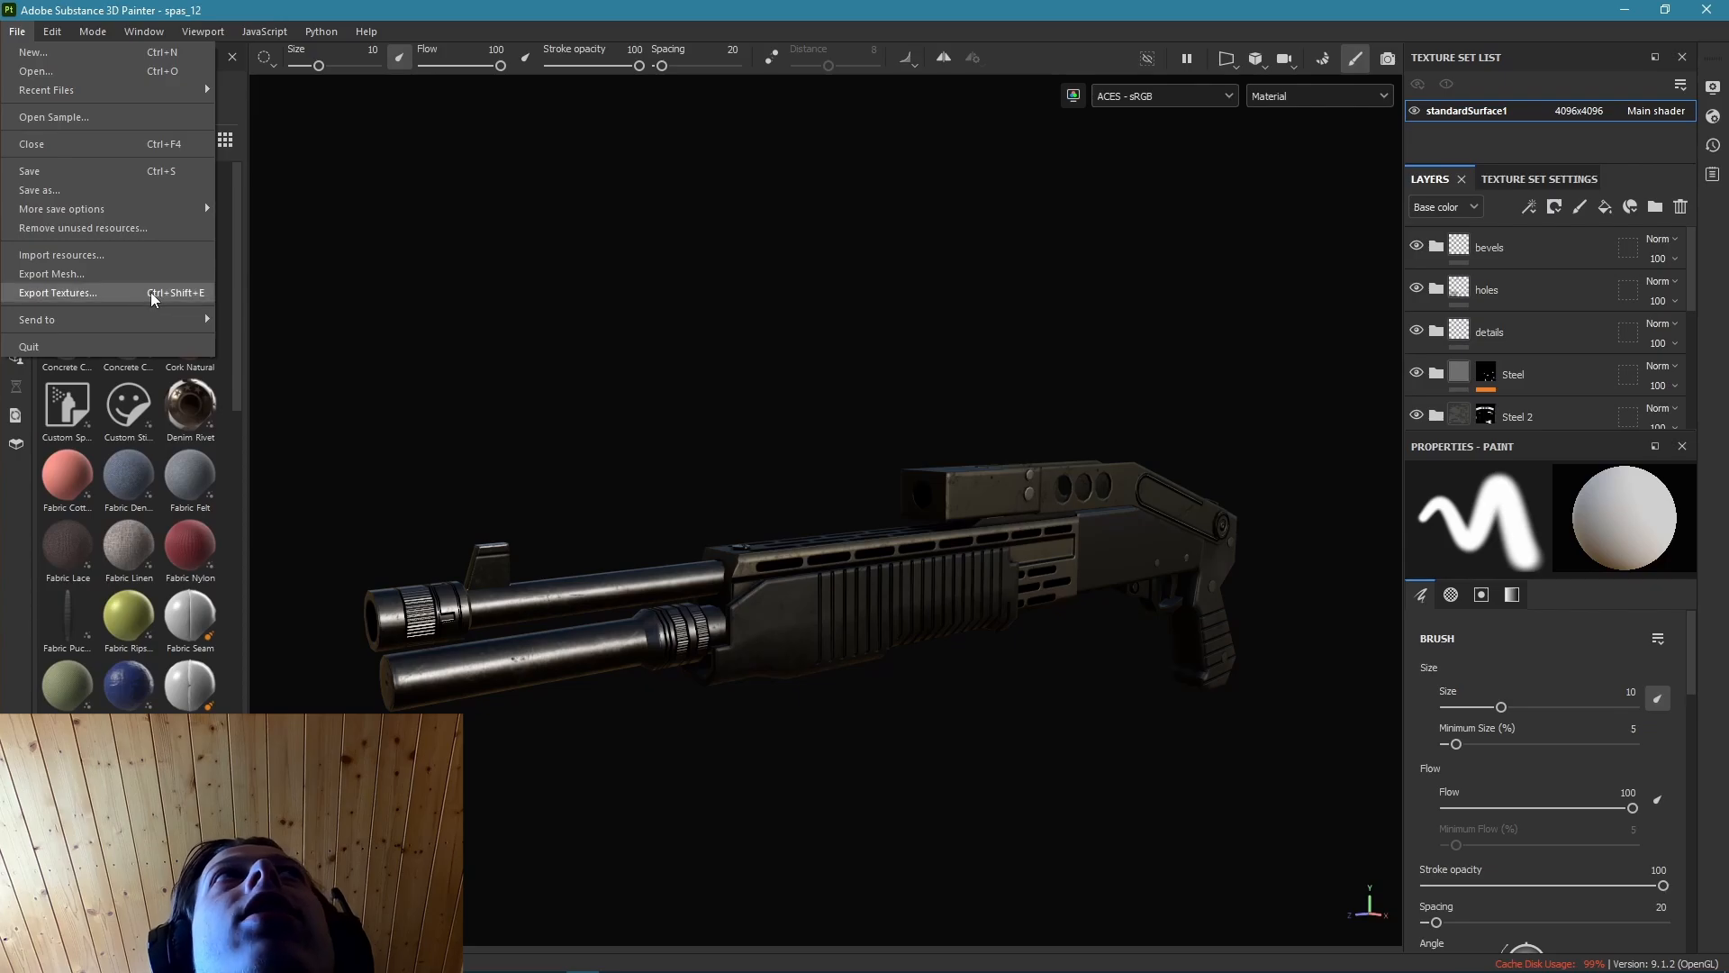
# Open the texture export settings and set the output template to Arnold (AiStandard).
pyautogui.click(149, 293)
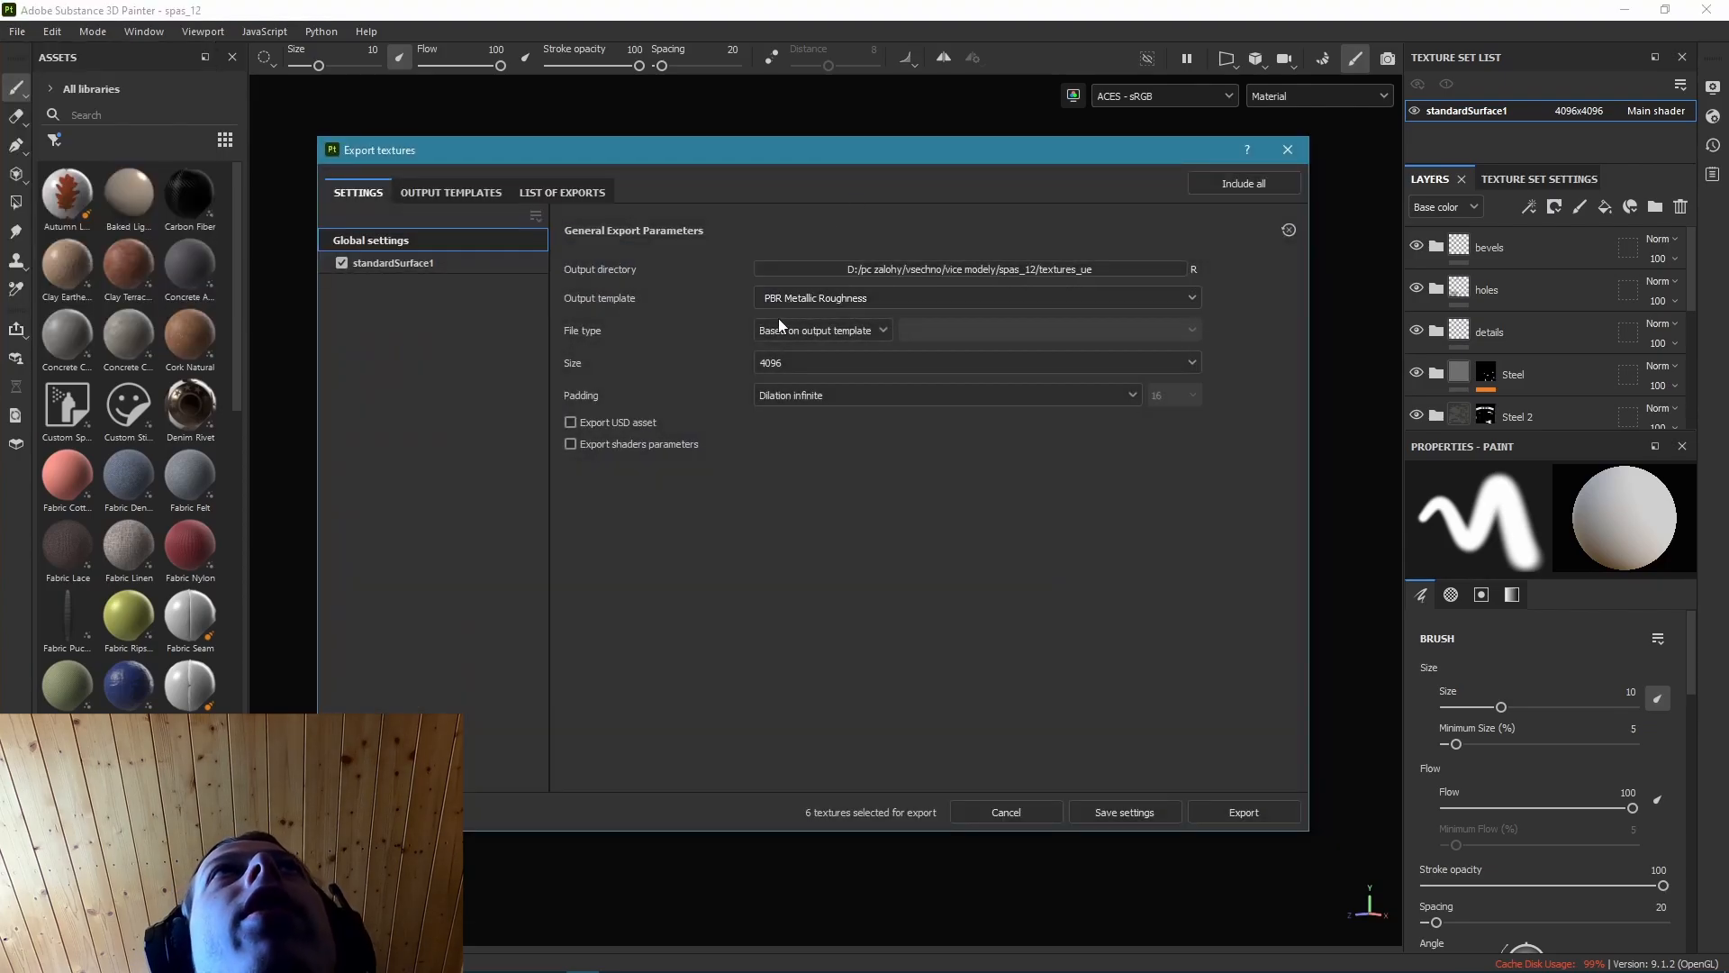
pyautogui.click(881, 299)
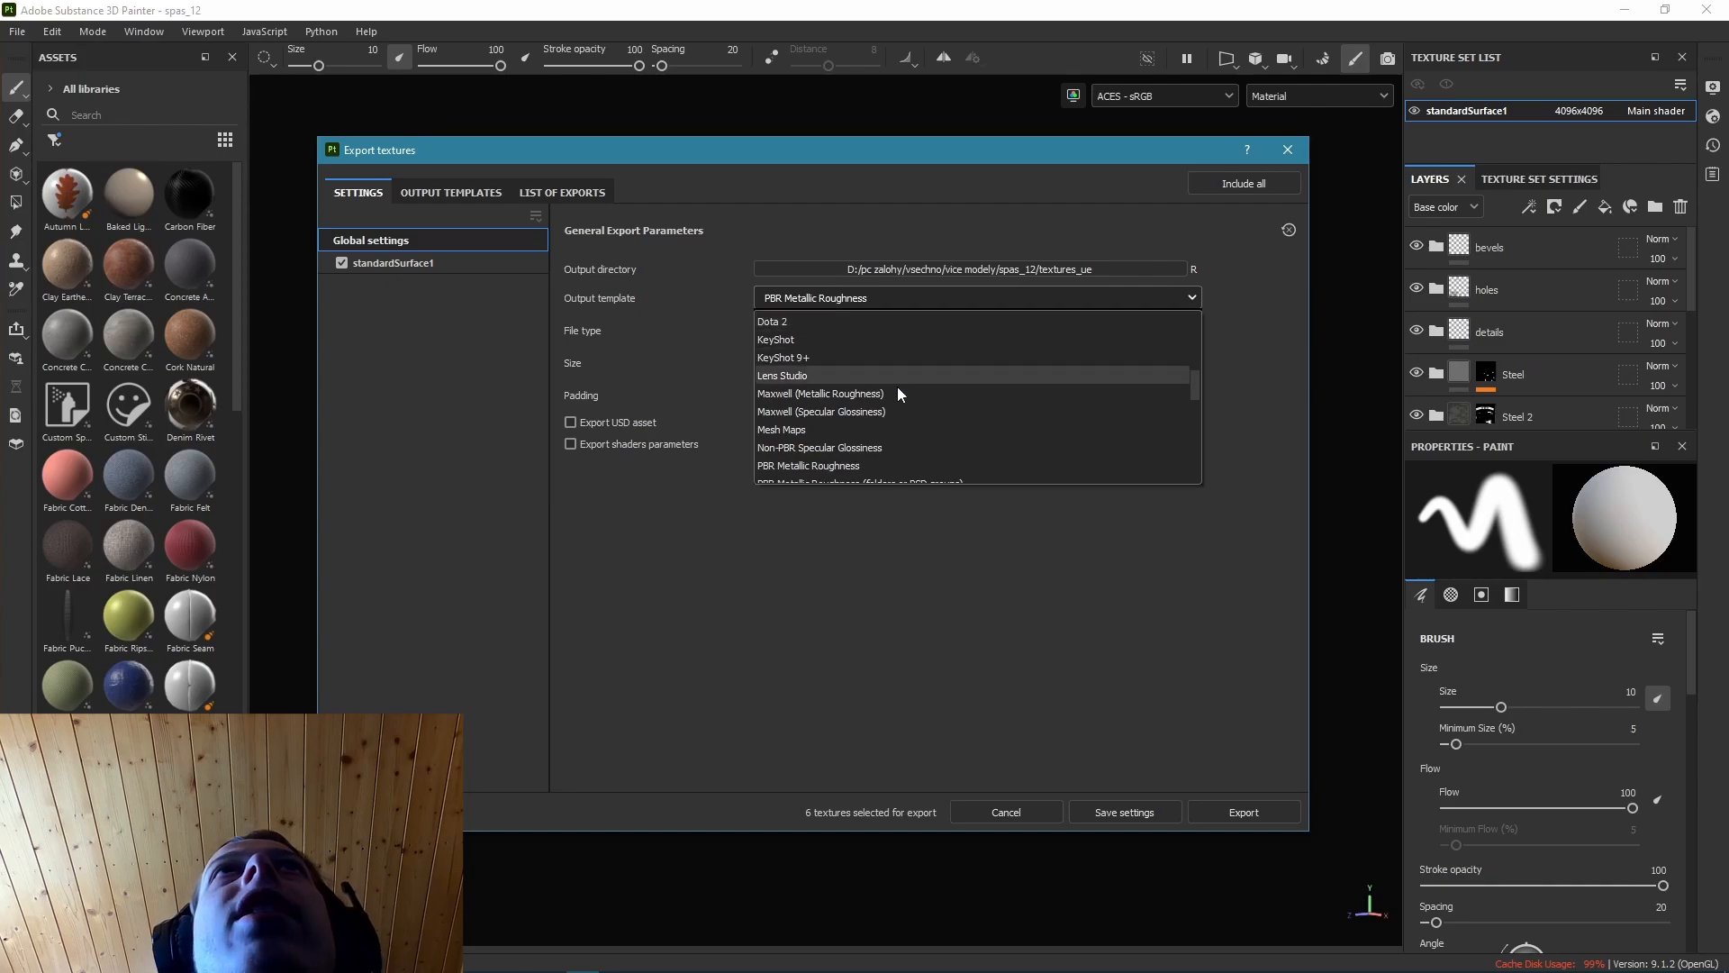
pyautogui.scroll(2, 951, 406)
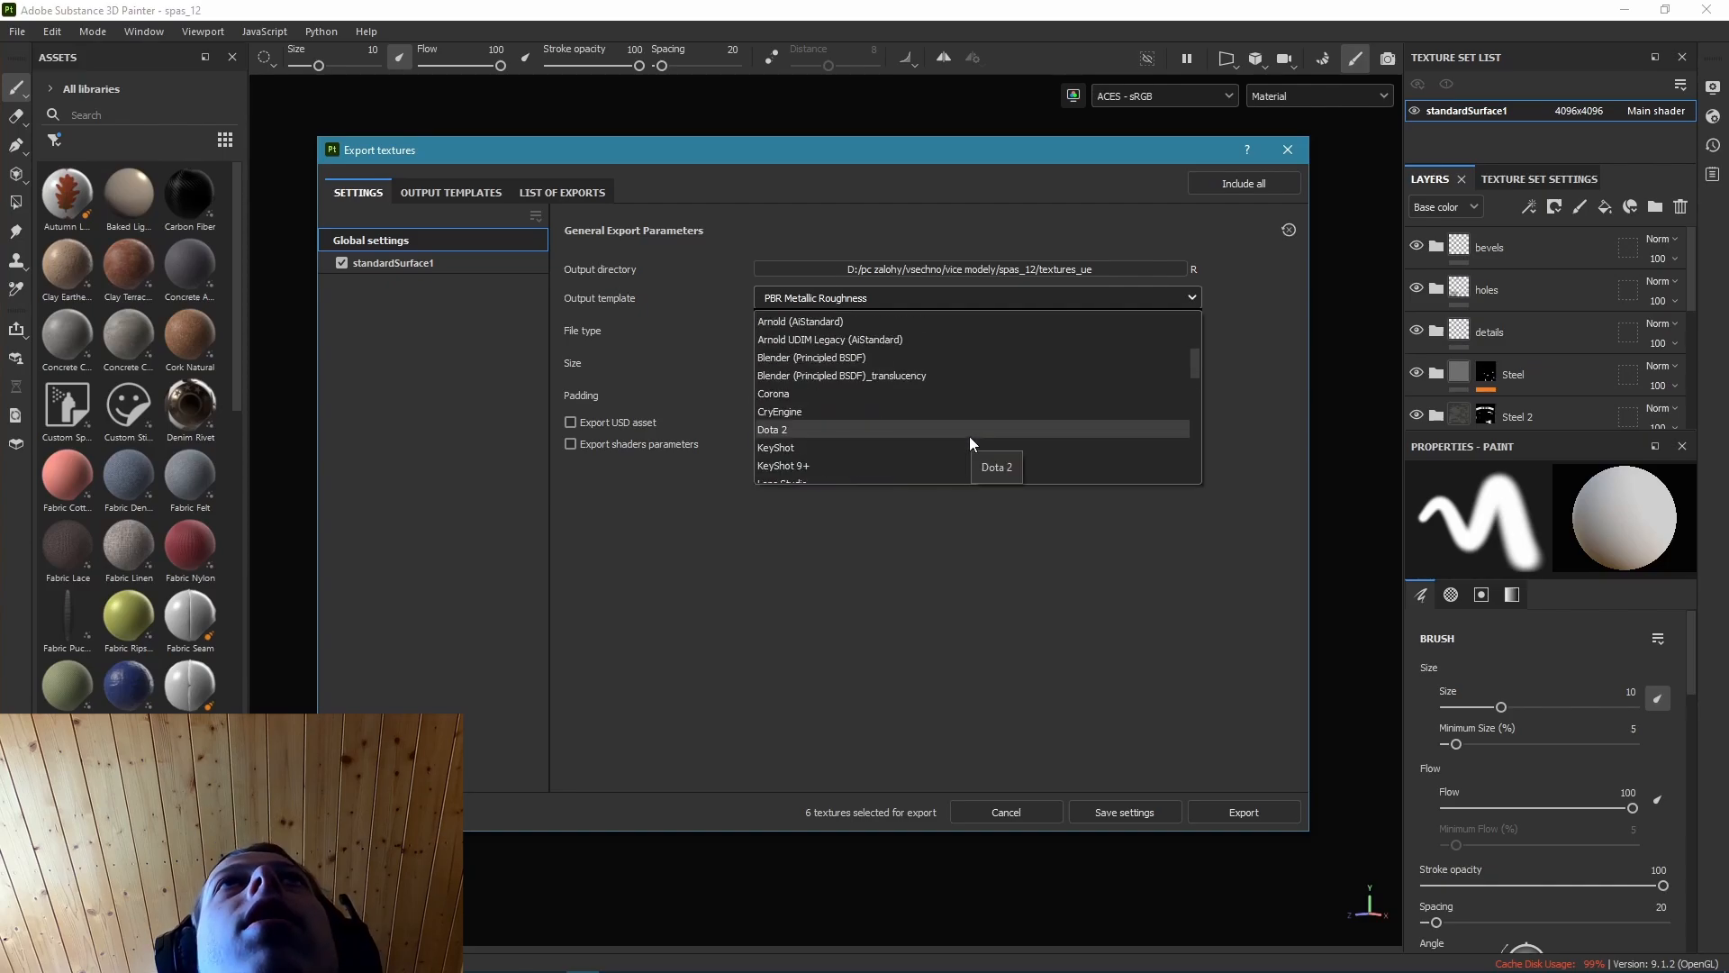
pyautogui.click(877, 364)
pyautogui.click(882, 300)
pyautogui.click(893, 384)
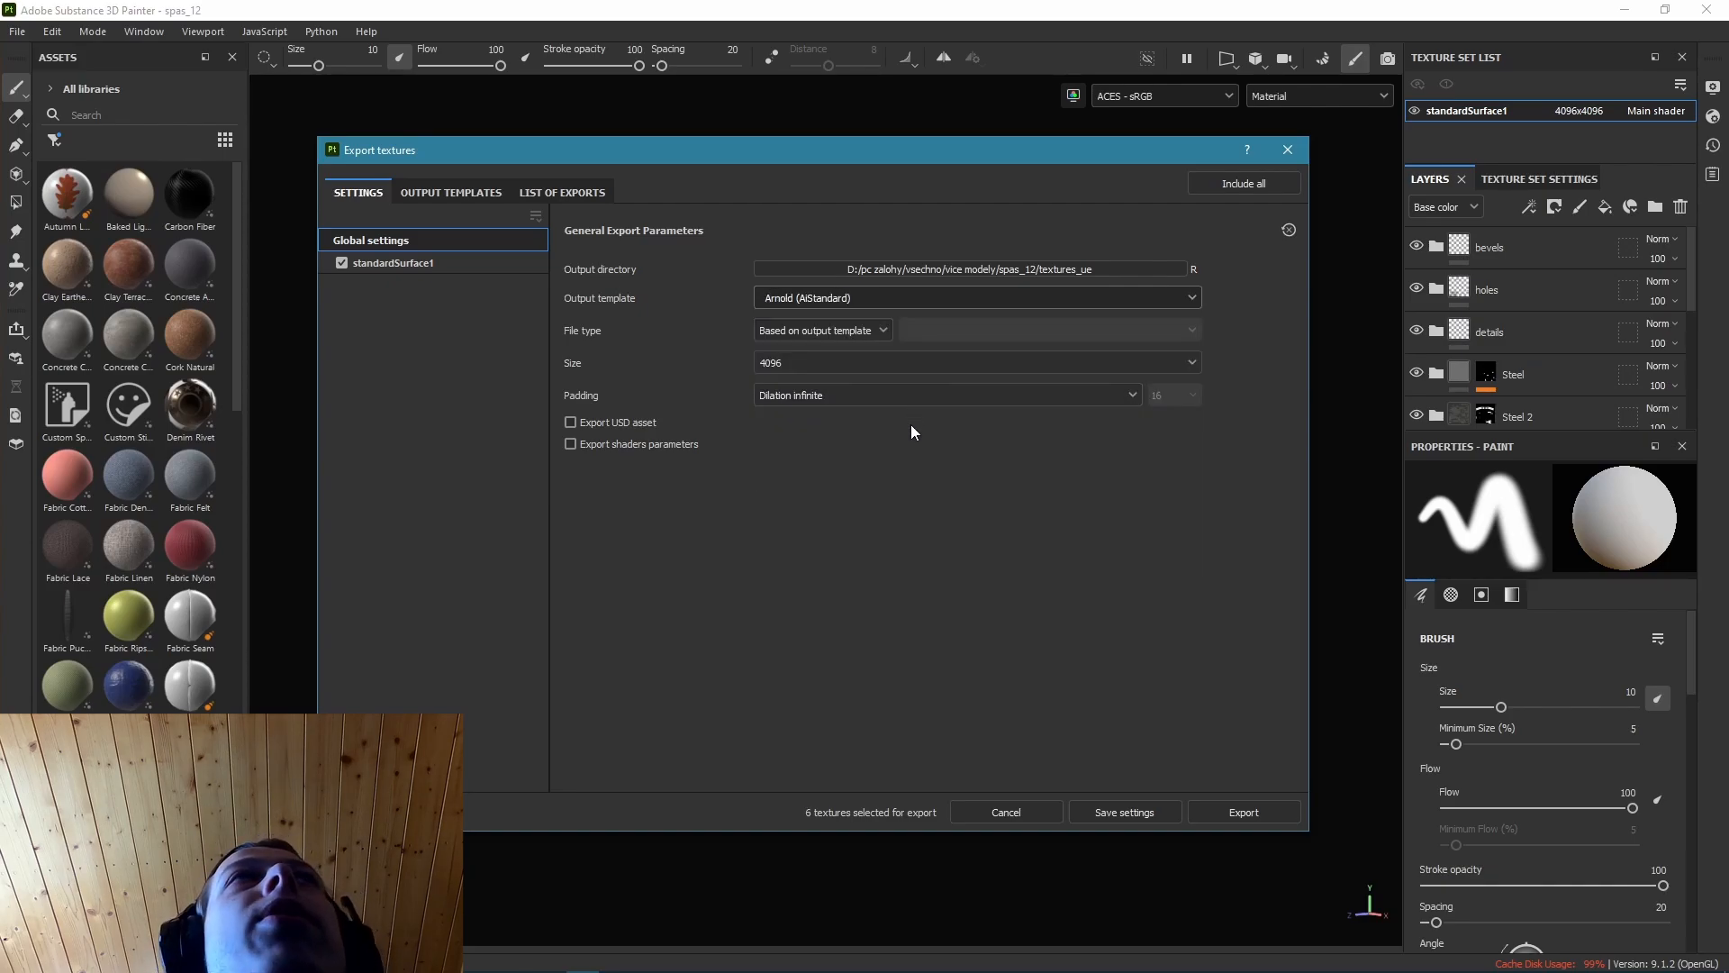
# Set the output directory to the "best textures in the world" folder, use the PBR Metallic Roughness template, and export the textures.
pyautogui.moveTo(1020, 193); pyautogui.dragTo(1108, 60)
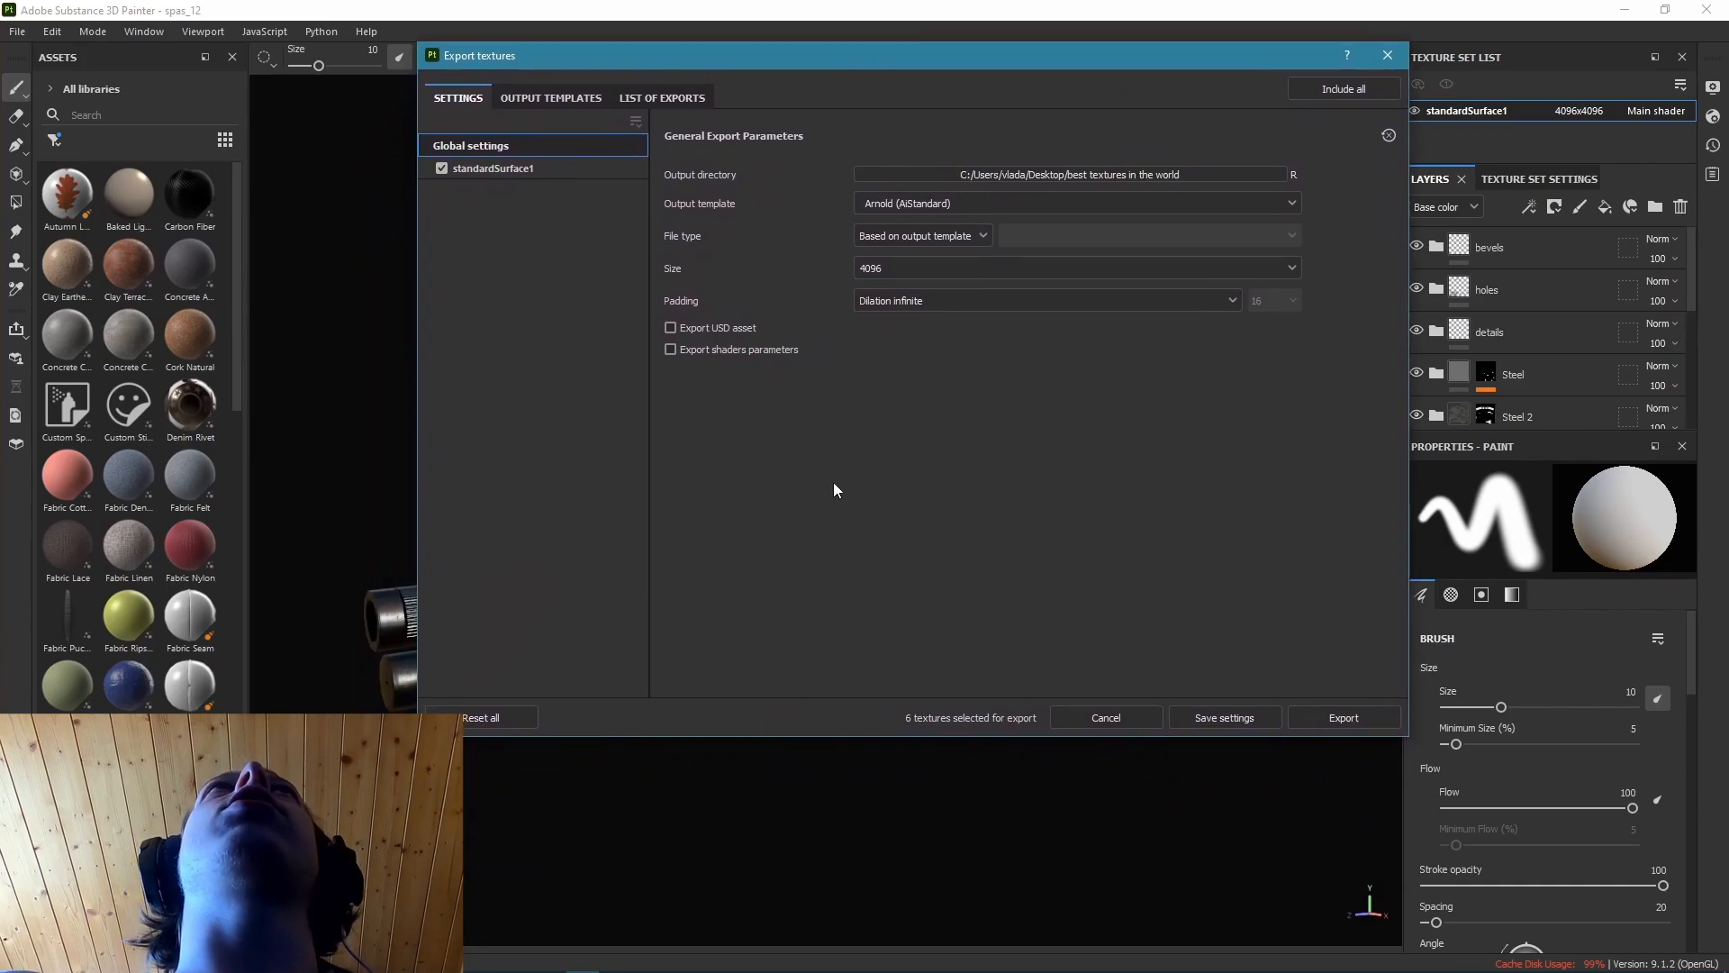
pyautogui.click(1041, 205)
pyautogui.scroll(-2, 992, 306)
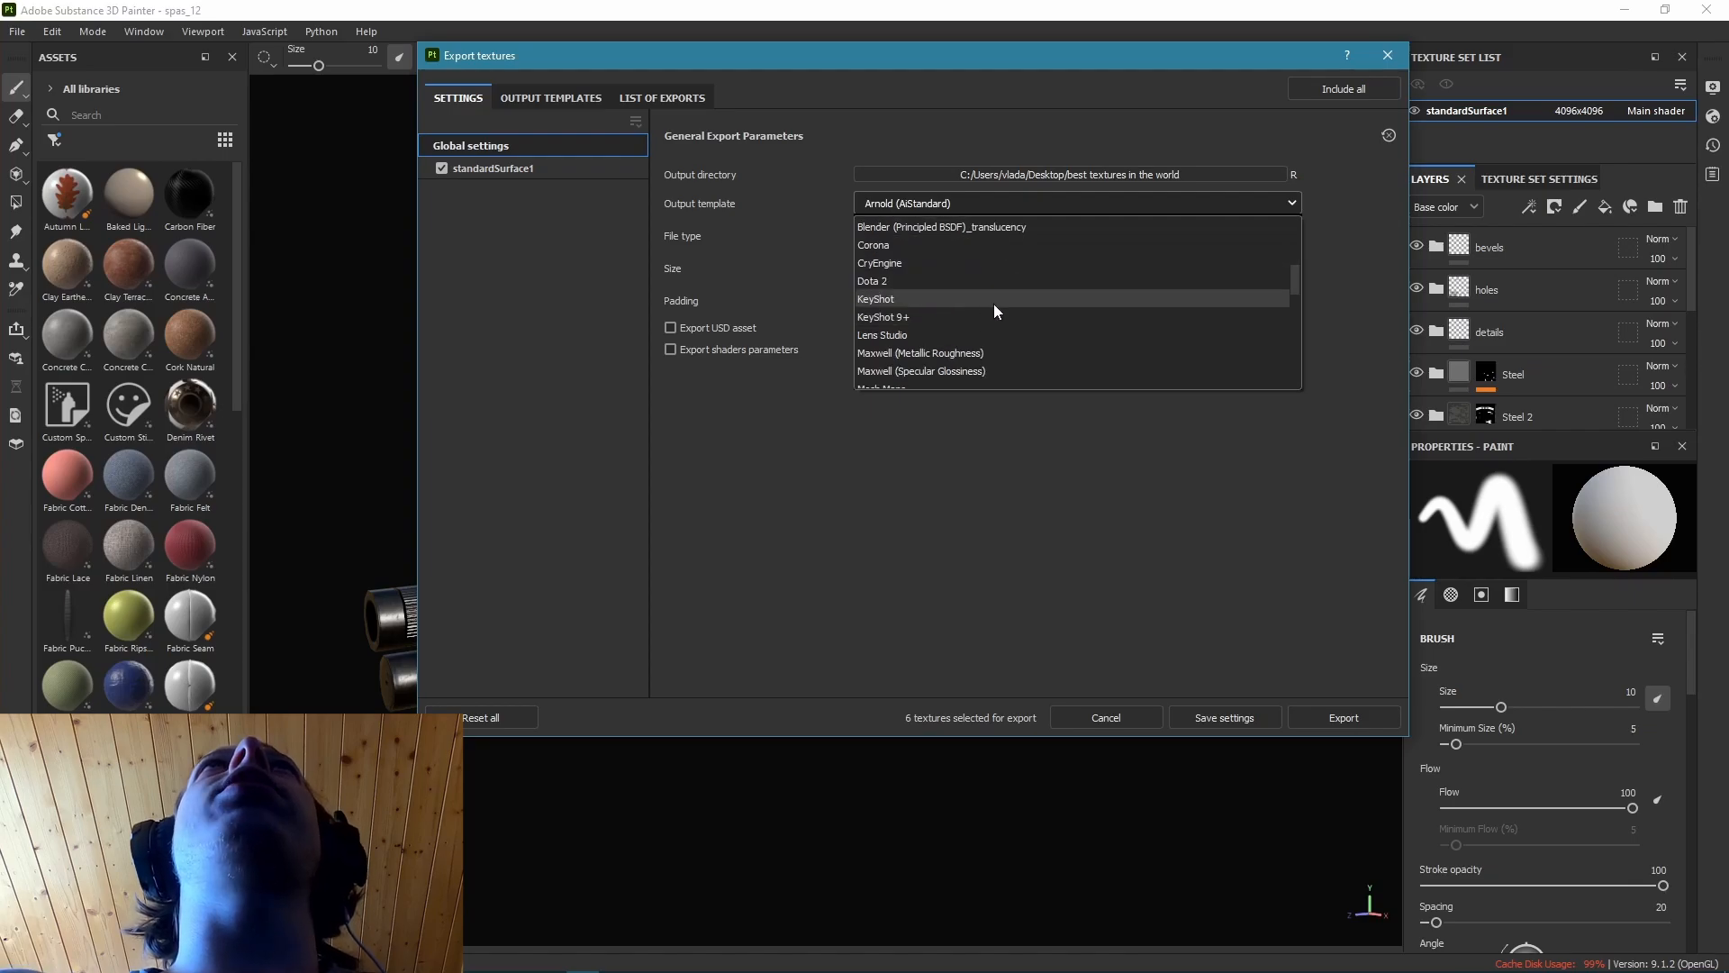
pyautogui.scroll(-1, 998, 340)
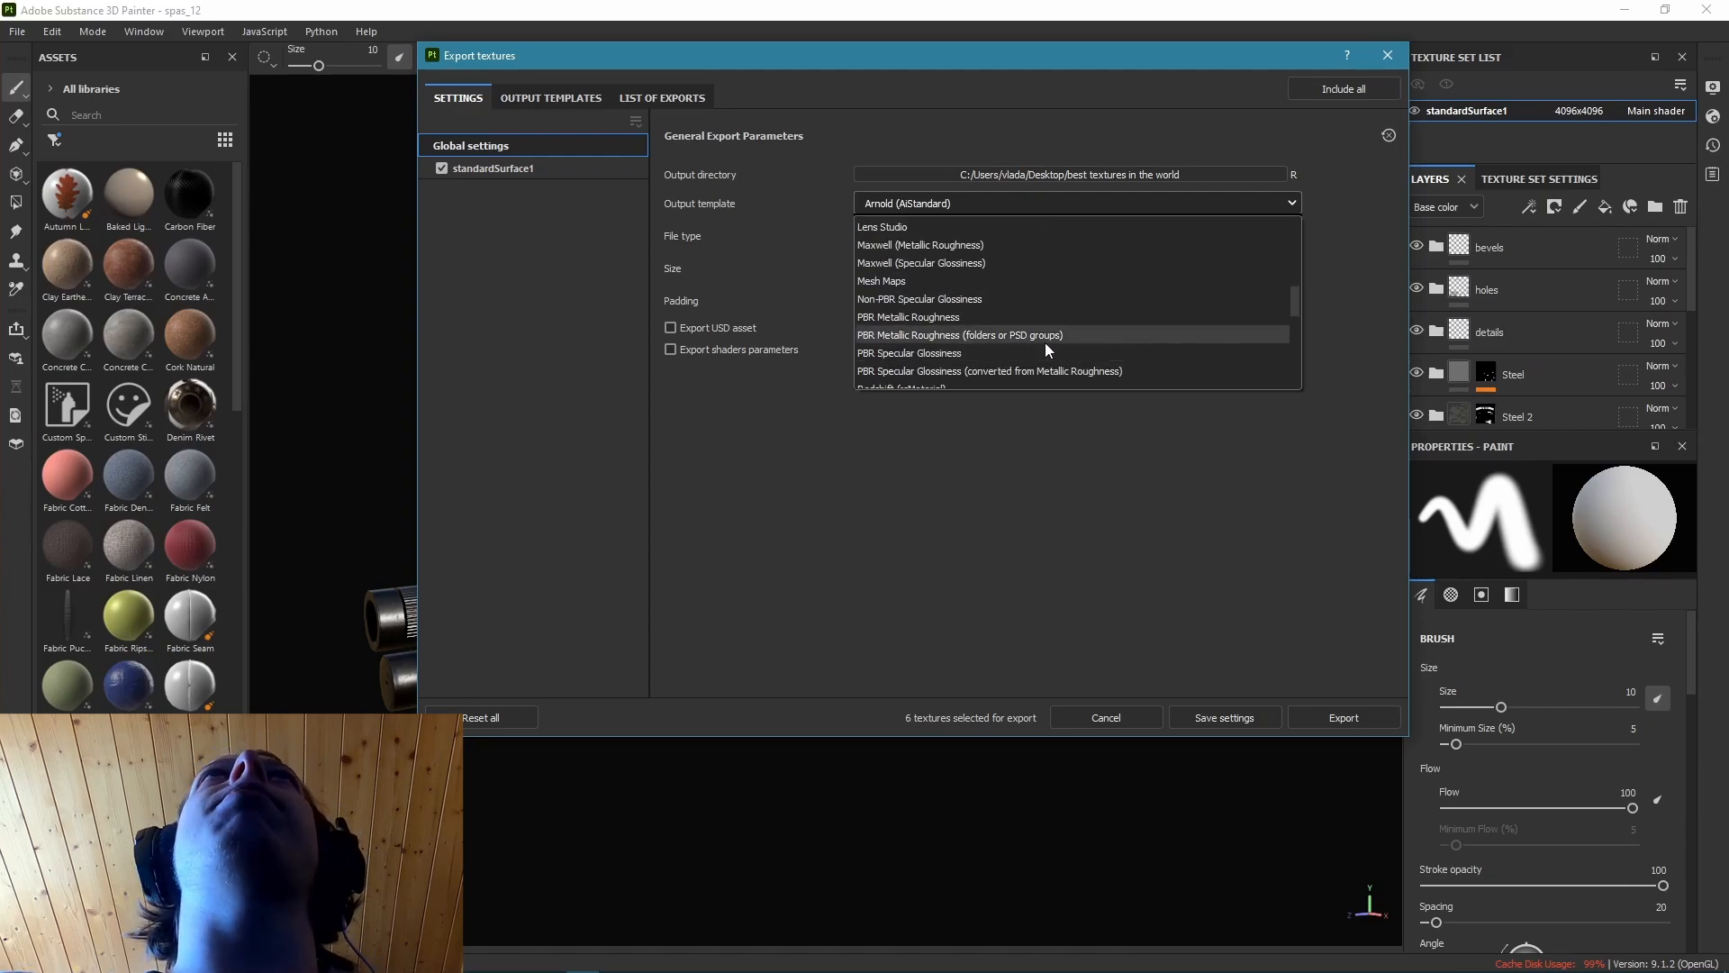
pyautogui.click(983, 335)
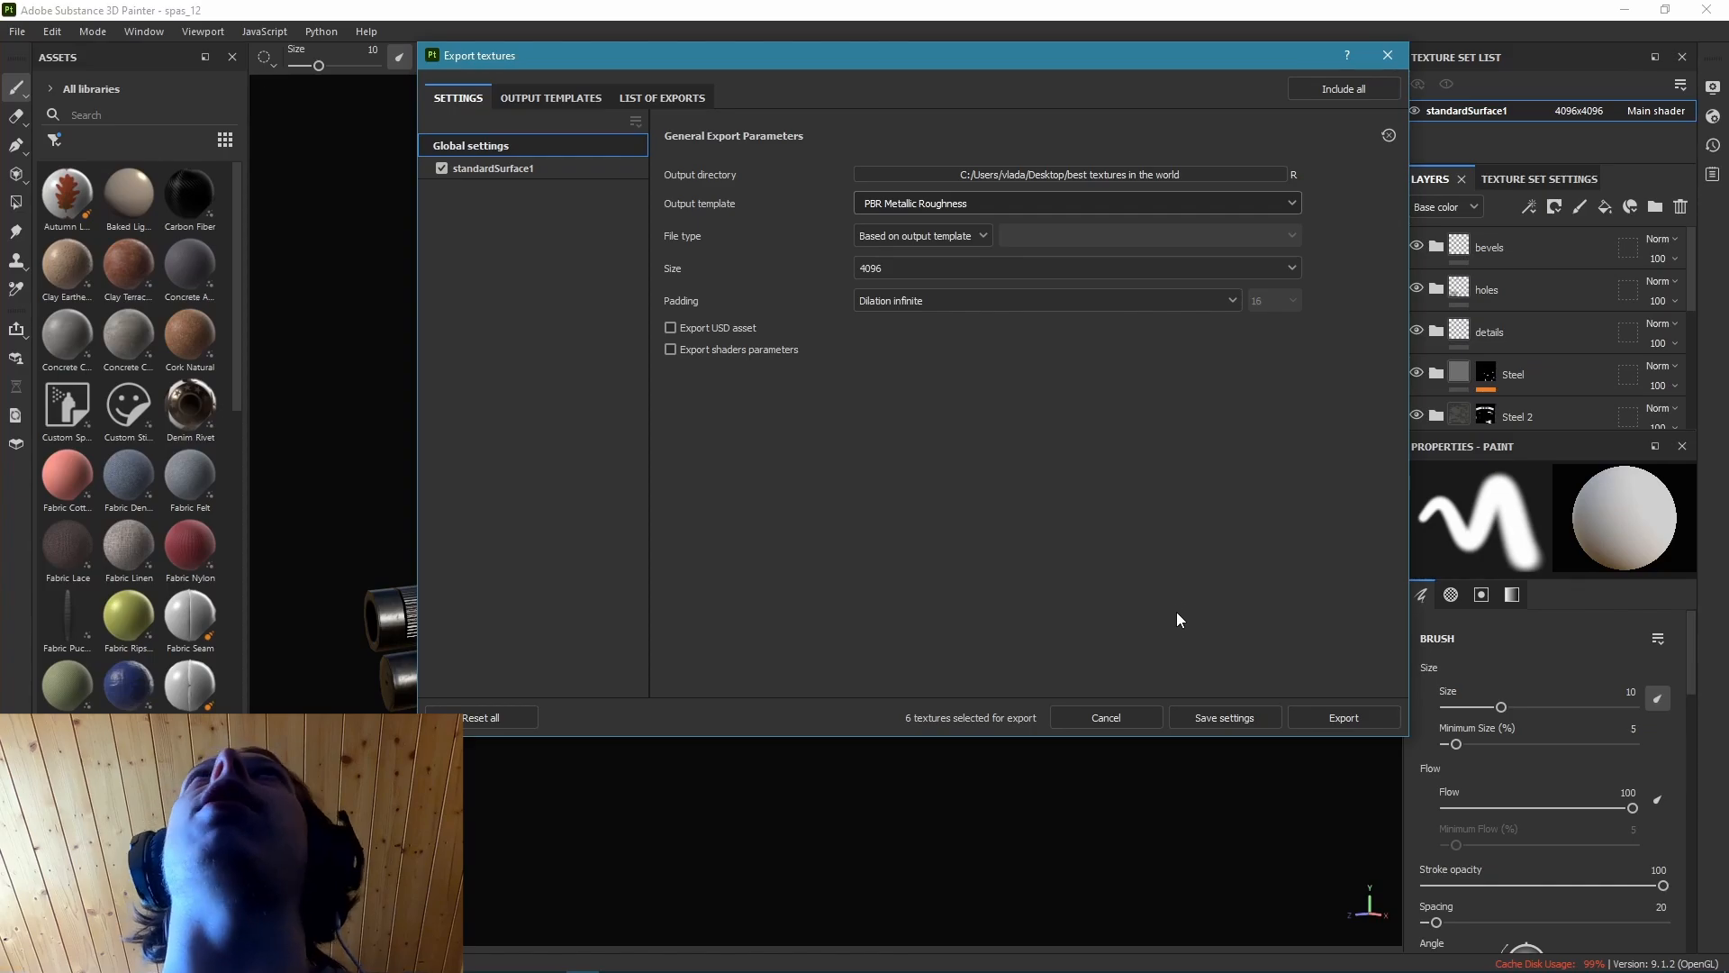
pyautogui.click(1315, 714)
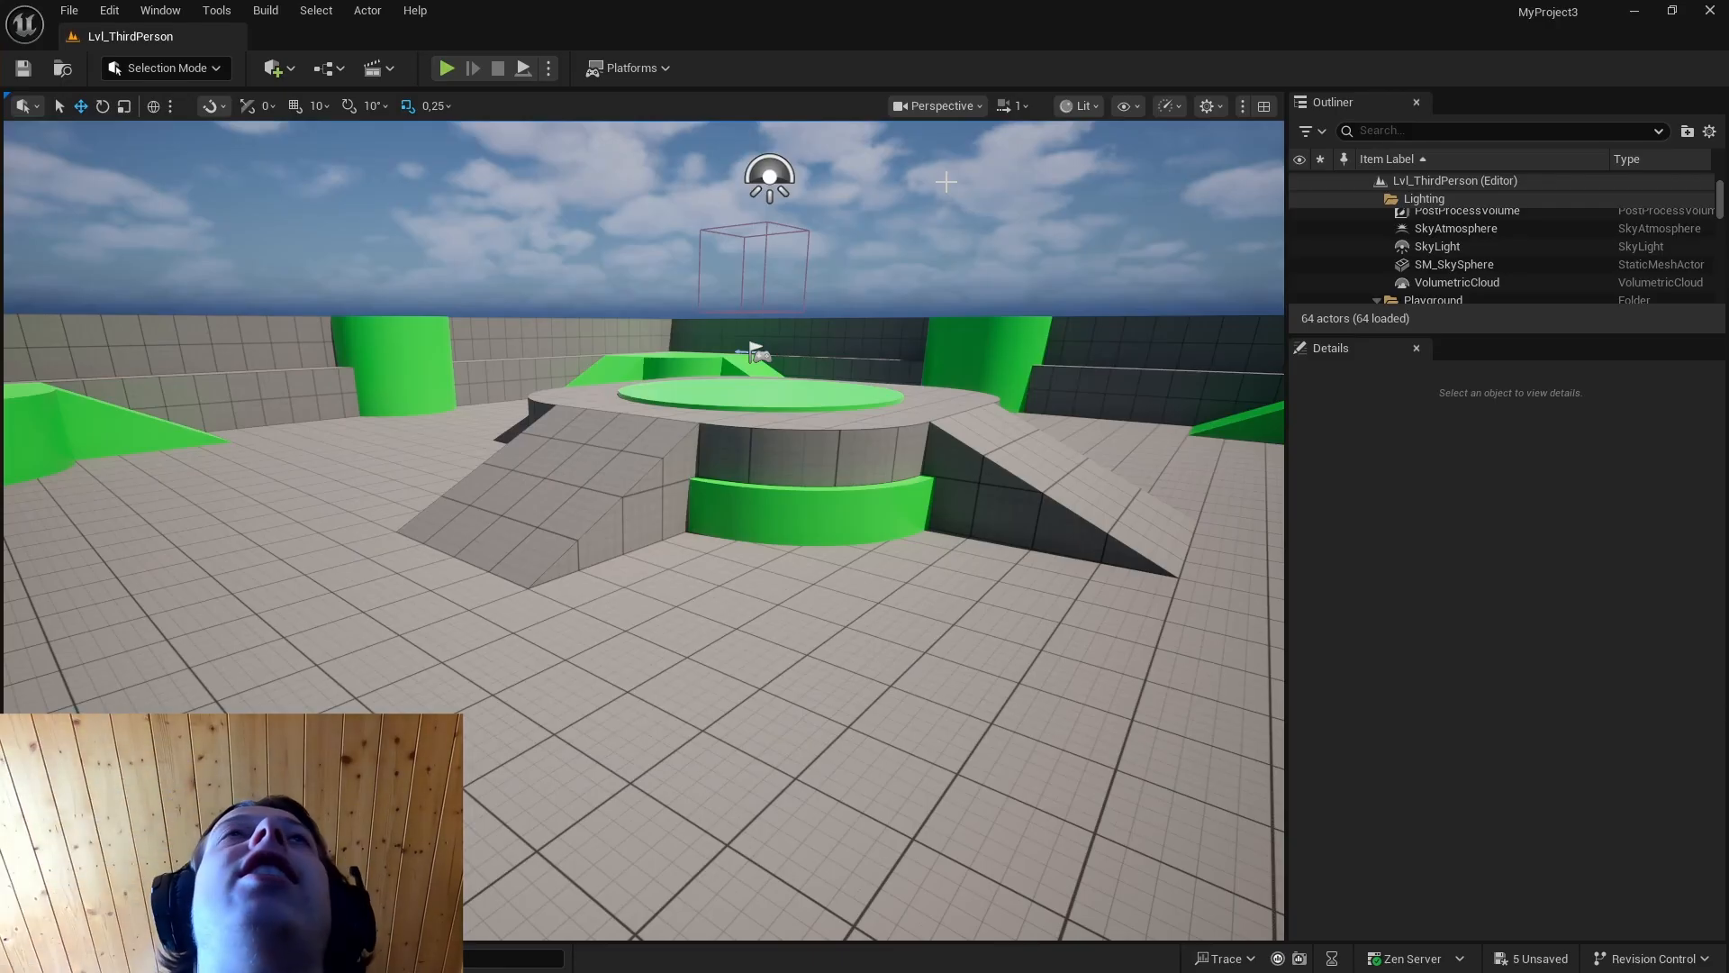
# Switch to Unreal Engine and inspect the spas_12_rig shotgun mesh in its own editor.
pyautogui.hotkey('ctrl', 'space')
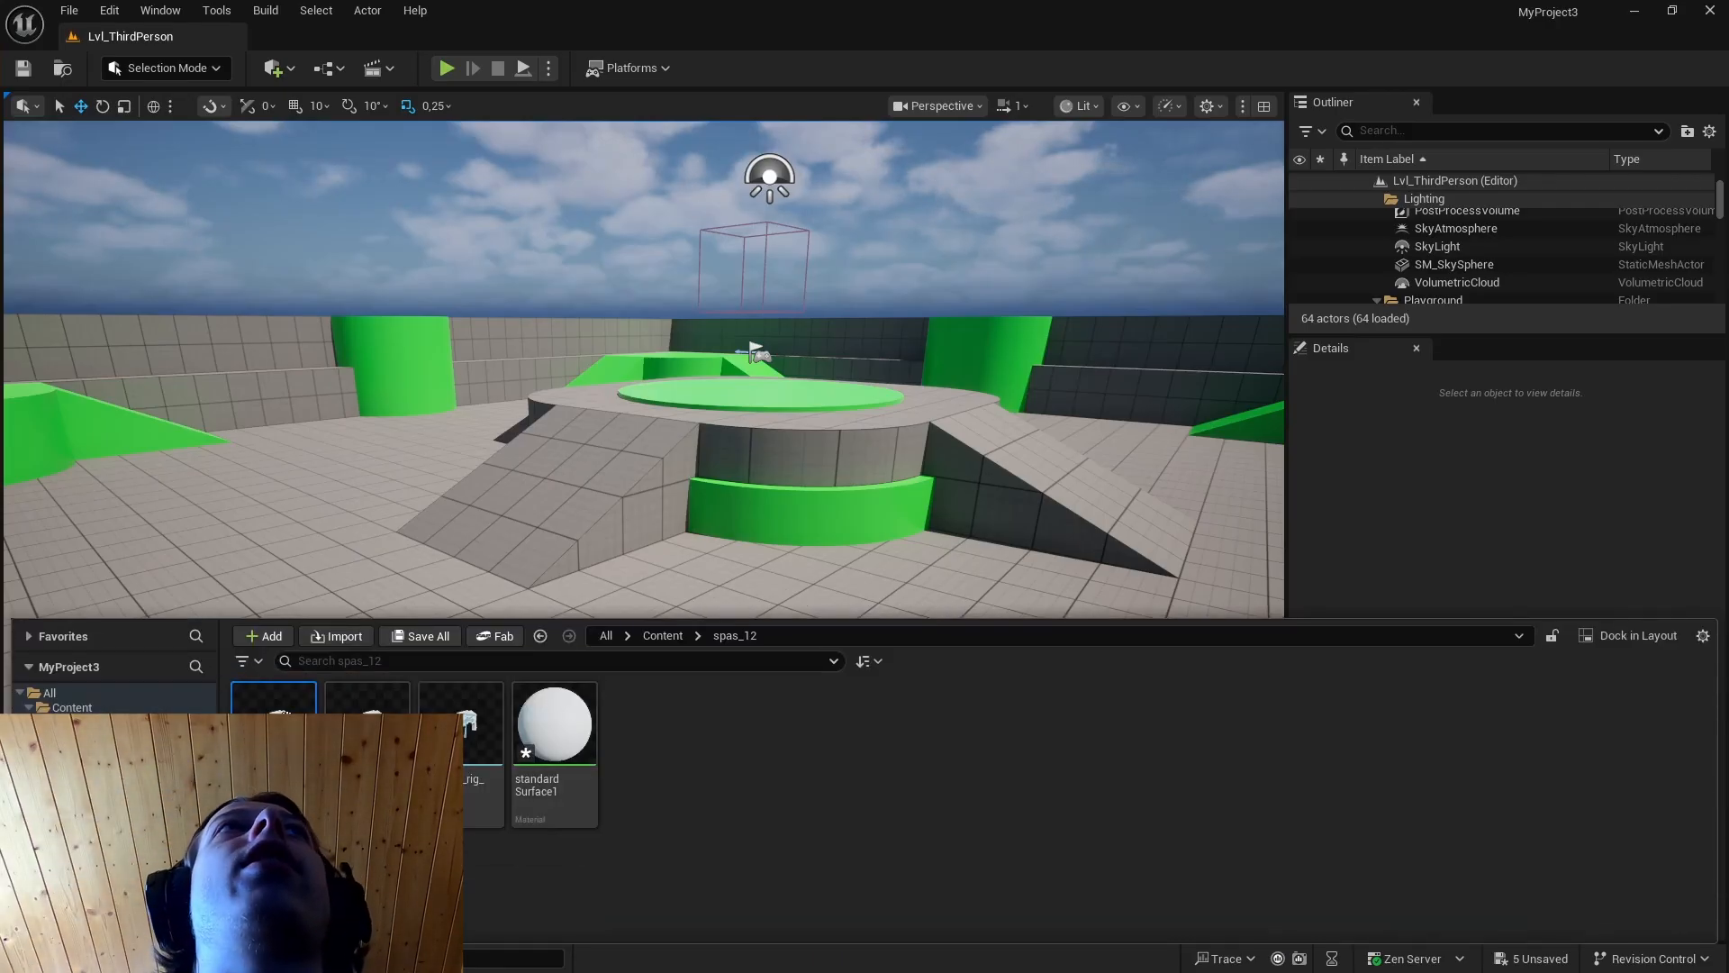
pyautogui.doubleClick(273, 698)
pyautogui.keyDown('alt'); pyautogui.moveTo(884, 446); pyautogui.dragTo(702, 388); pyautogui.keyUp('alt')
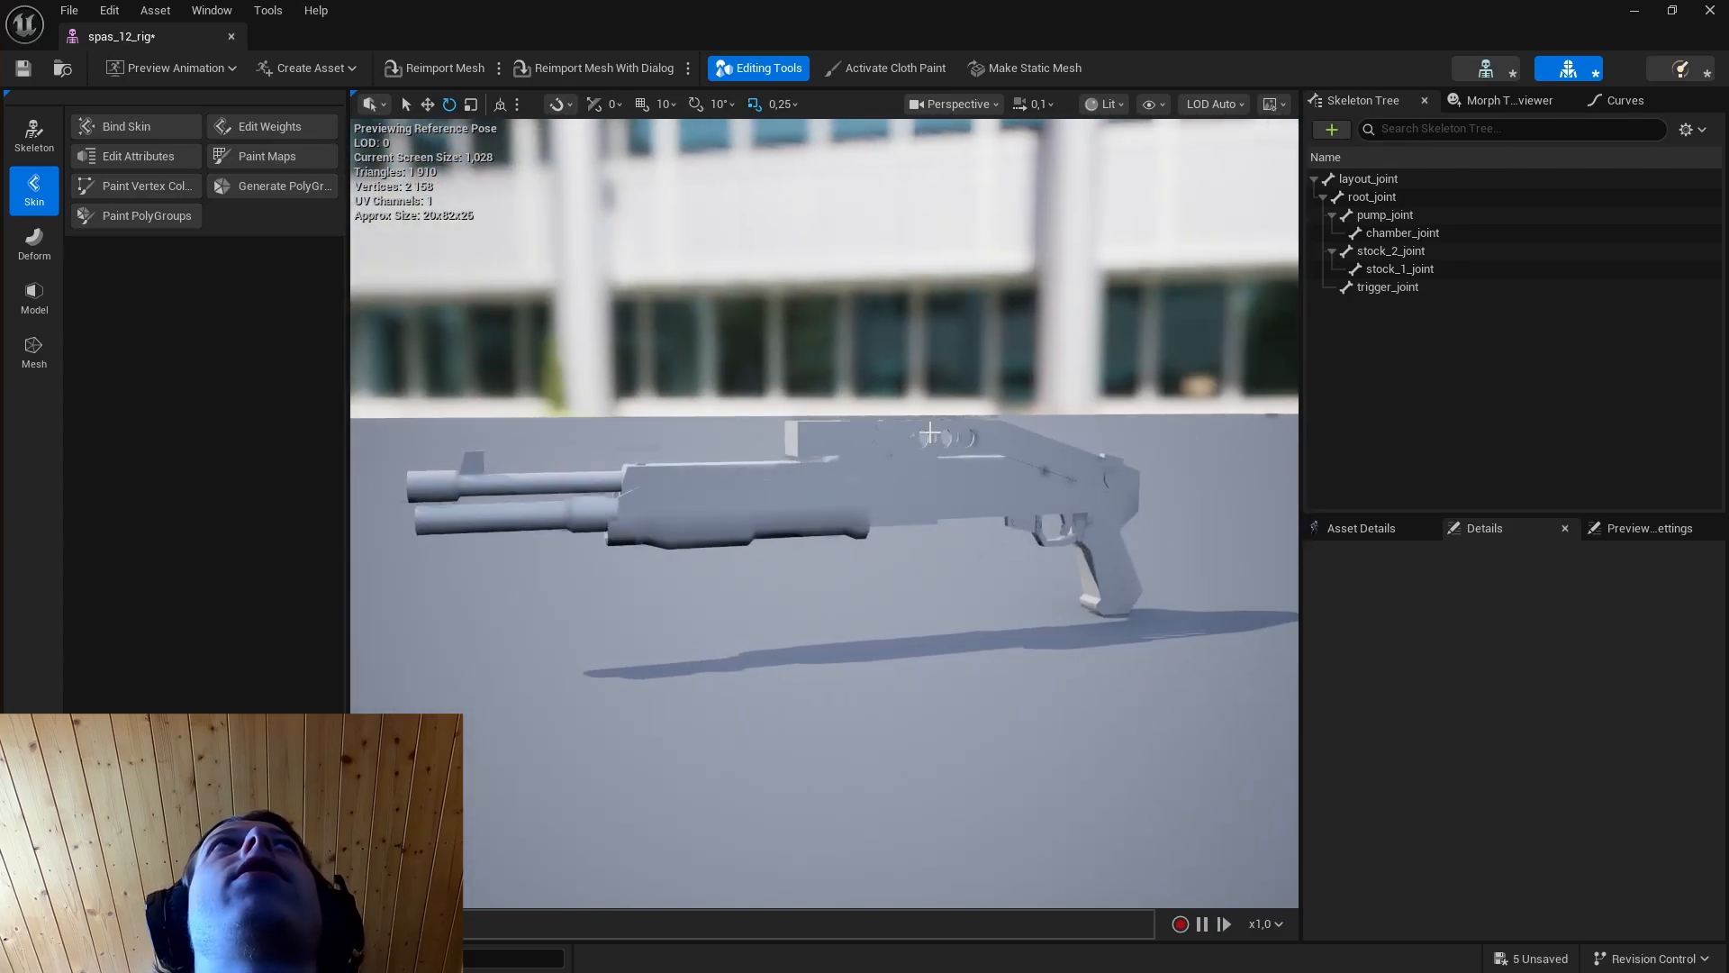
# Create a textures folder inside spas_12 in the MyProject3 content and import the exported texture maps into it.
pyautogui.hotkey('alt', 'Tab')
pyautogui.rightClick(765, 763)
pyautogui.click(806, 171)
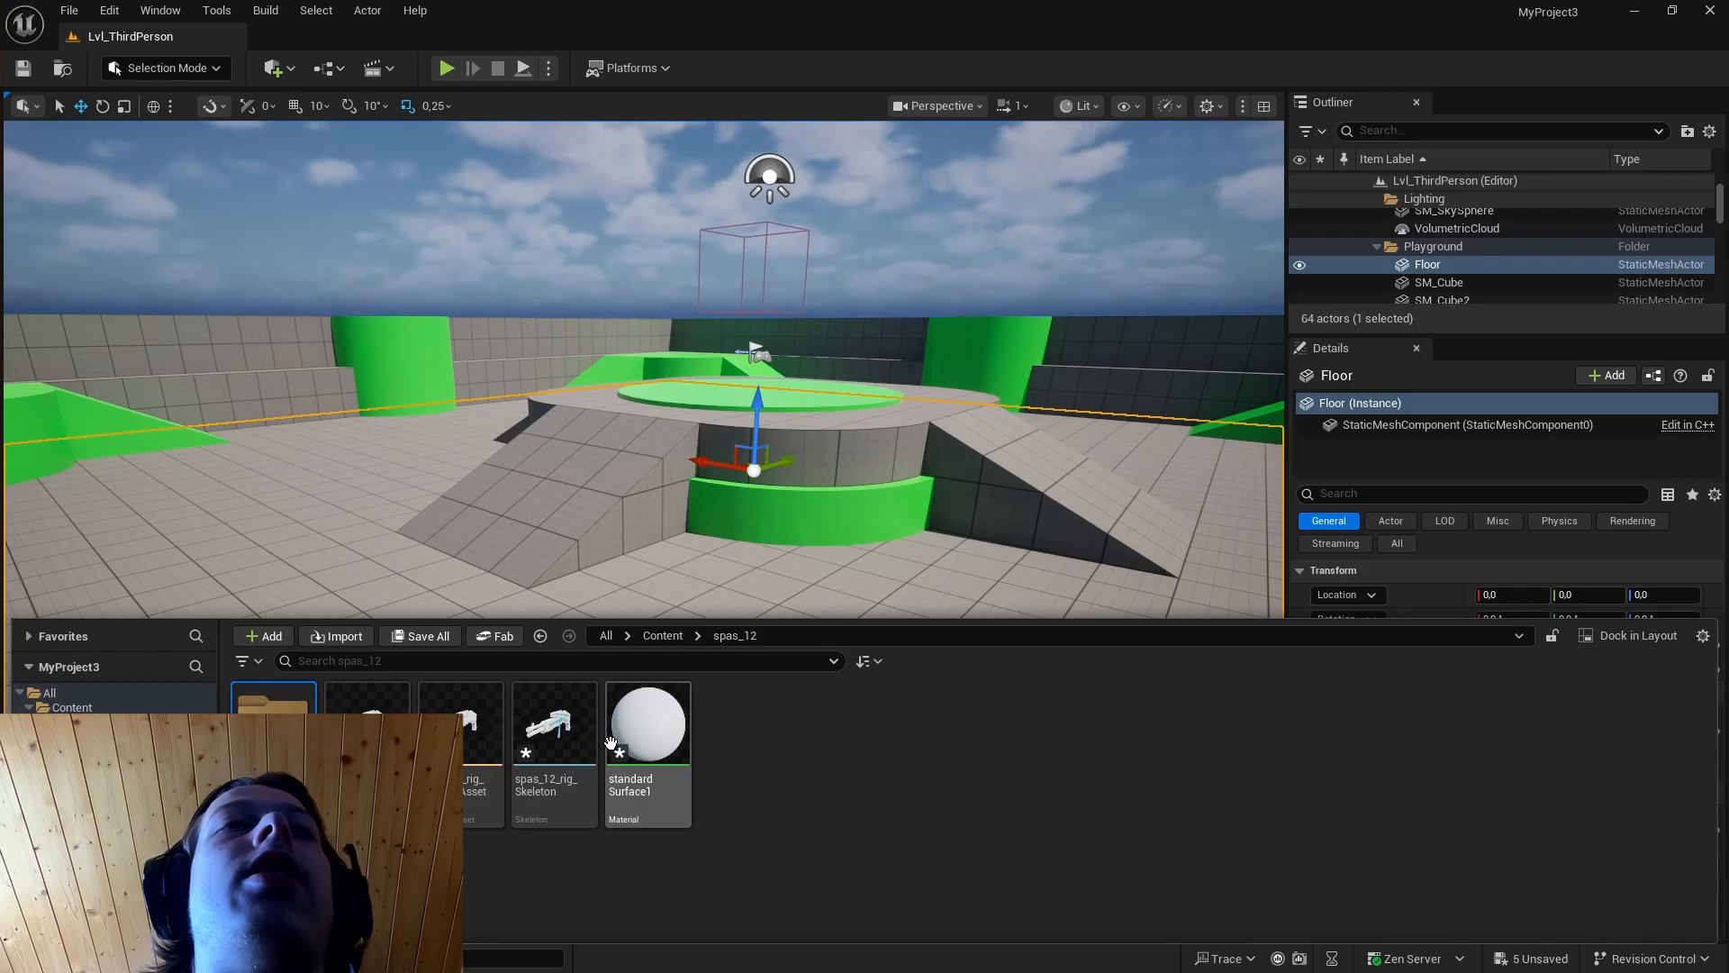
pyautogui.moveTo(522, 783); pyautogui.dragTo(674, 766)
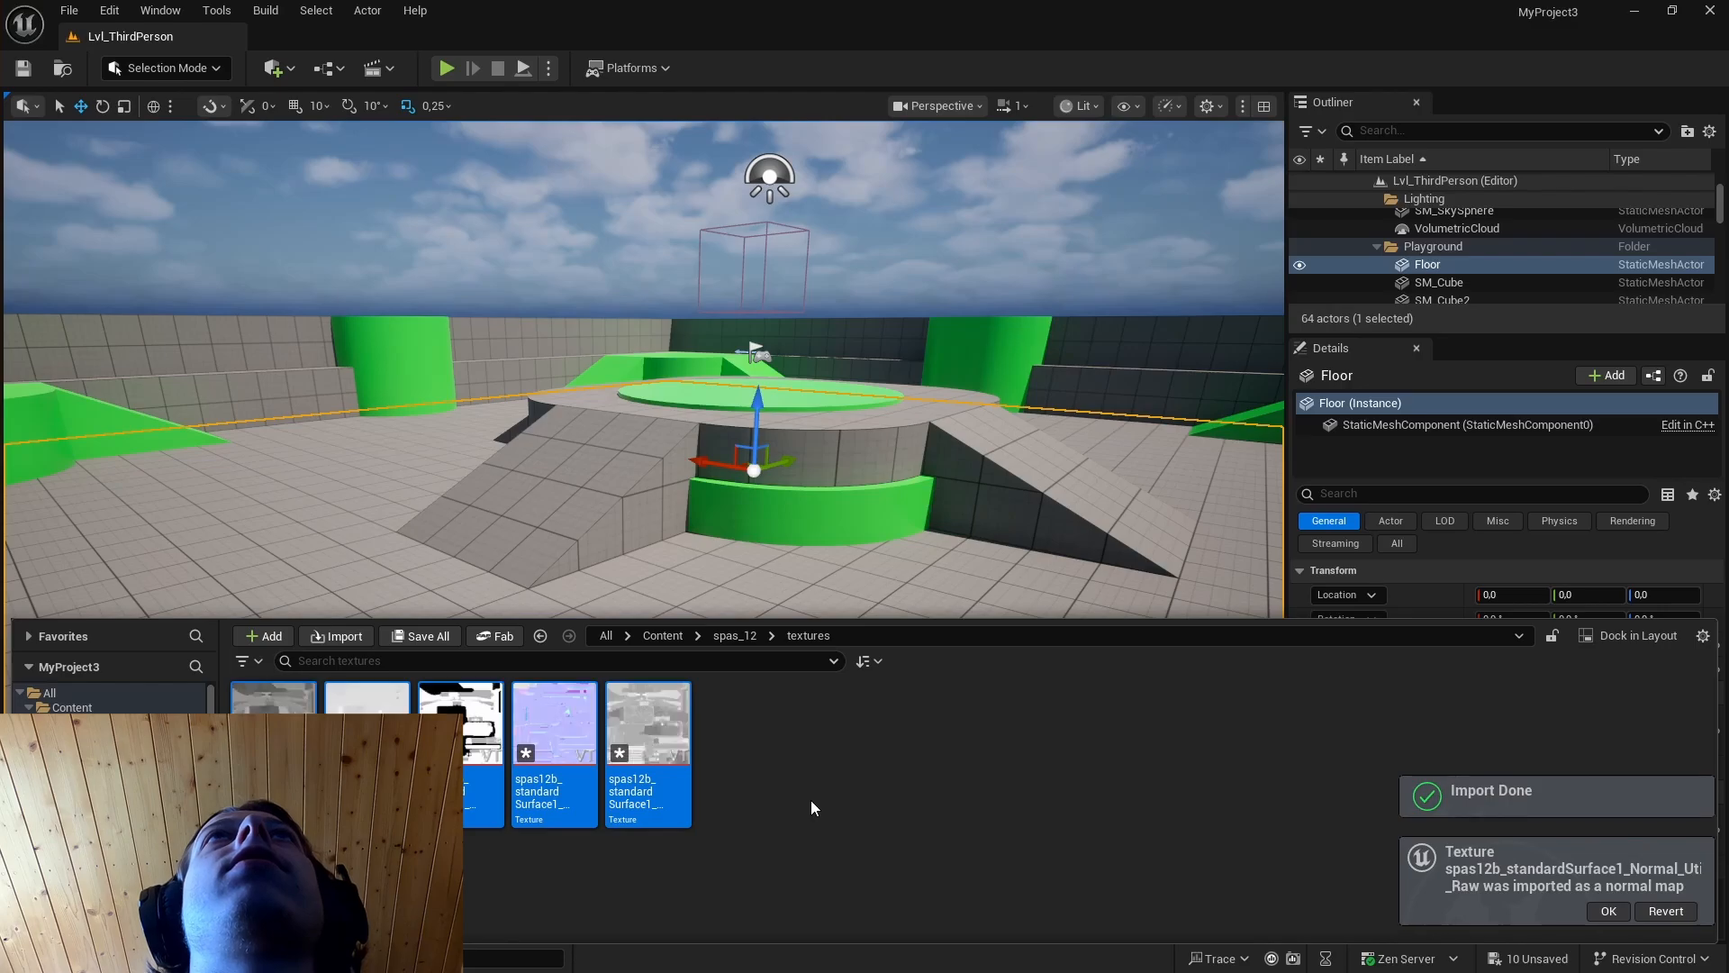
# Open the standardSurface1 material from the spas_12 folder and remove the constant node feeding its Base Color.
pyautogui.click(541, 636)
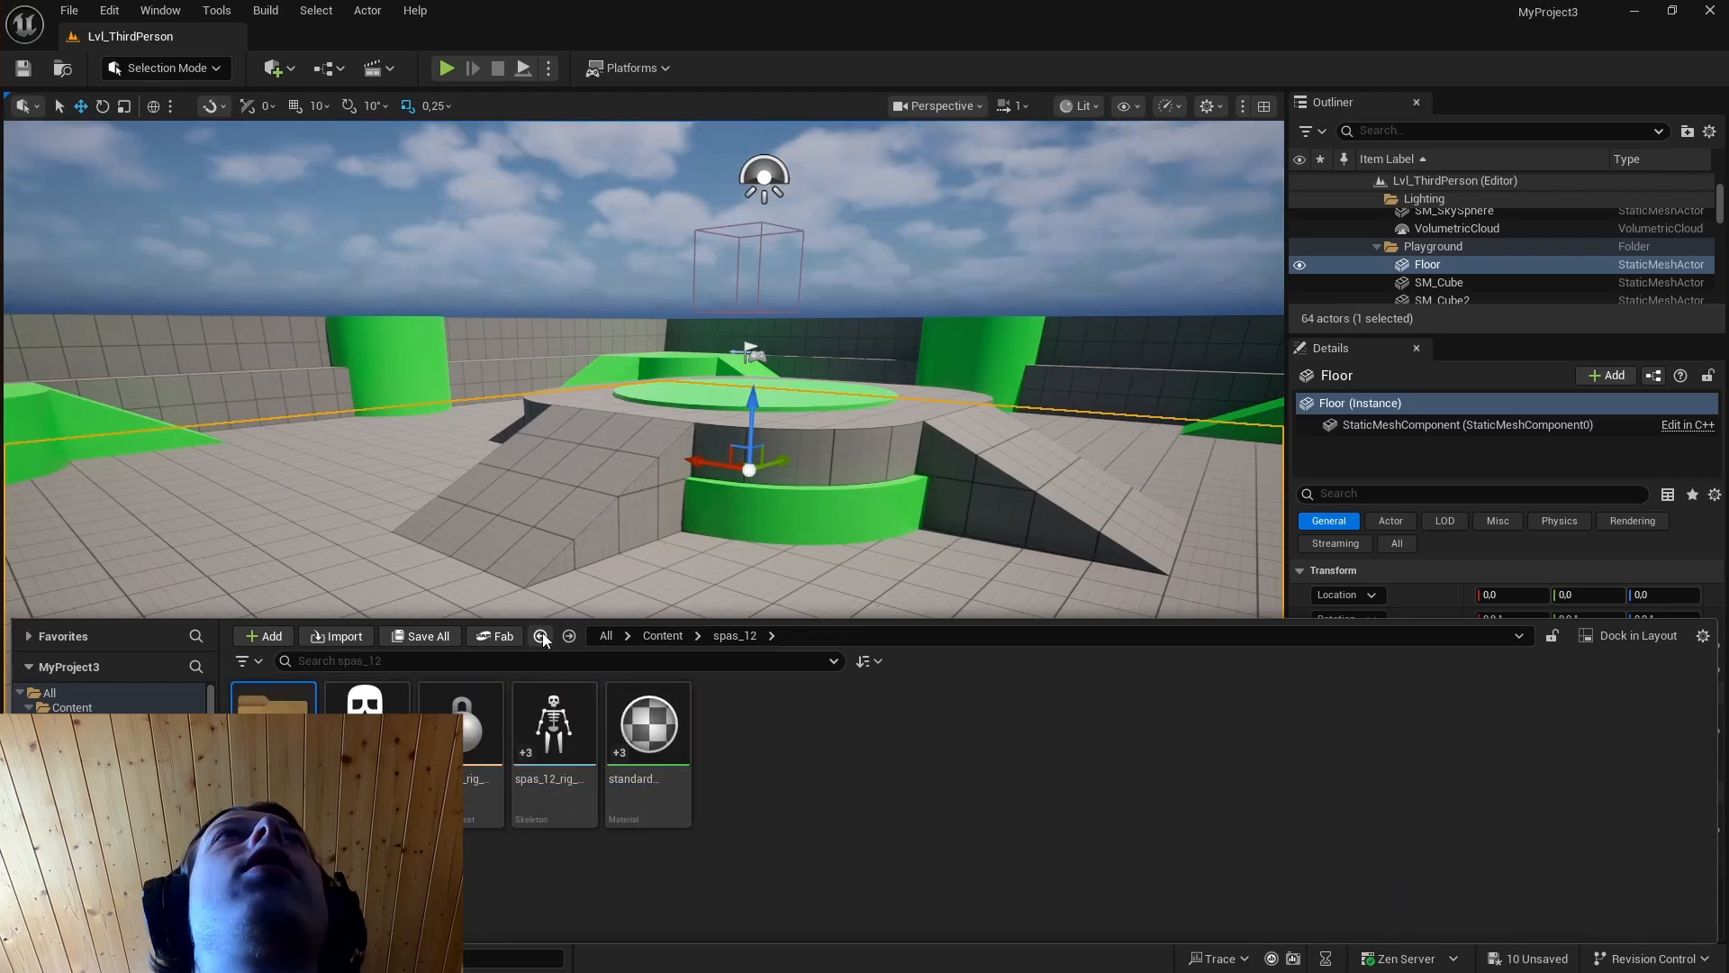
pyautogui.click(629, 718)
pyautogui.doubleClick(630, 718)
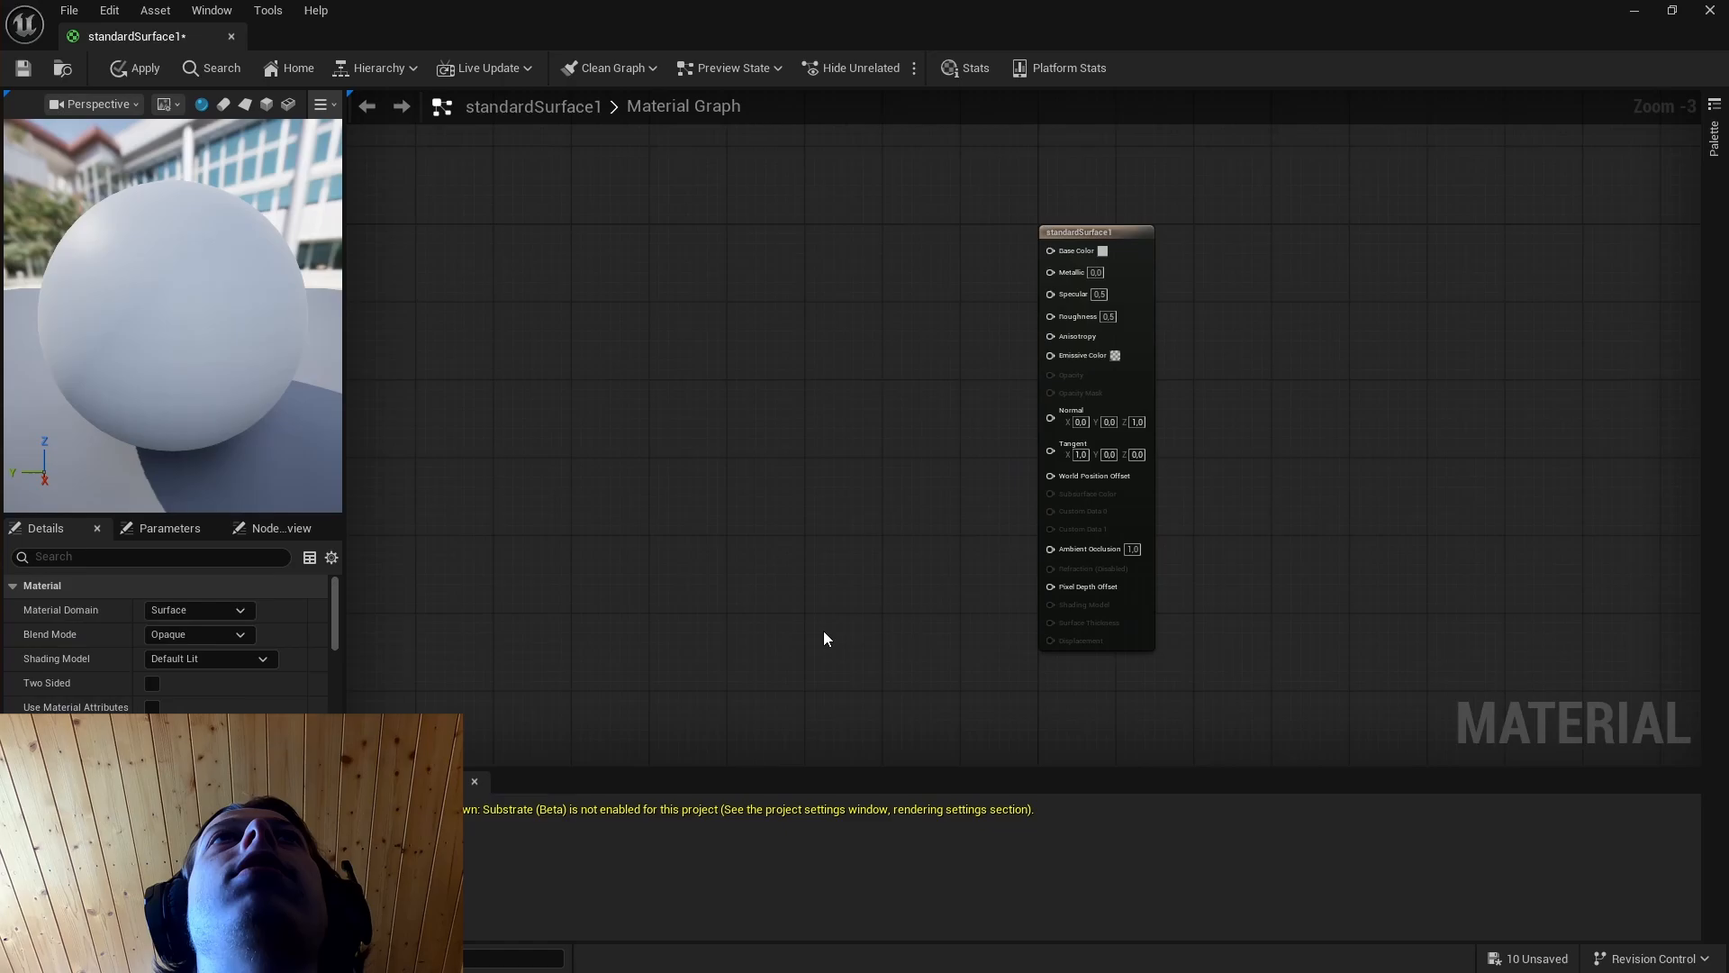
pyautogui.hotkey('ctrl', 'space')
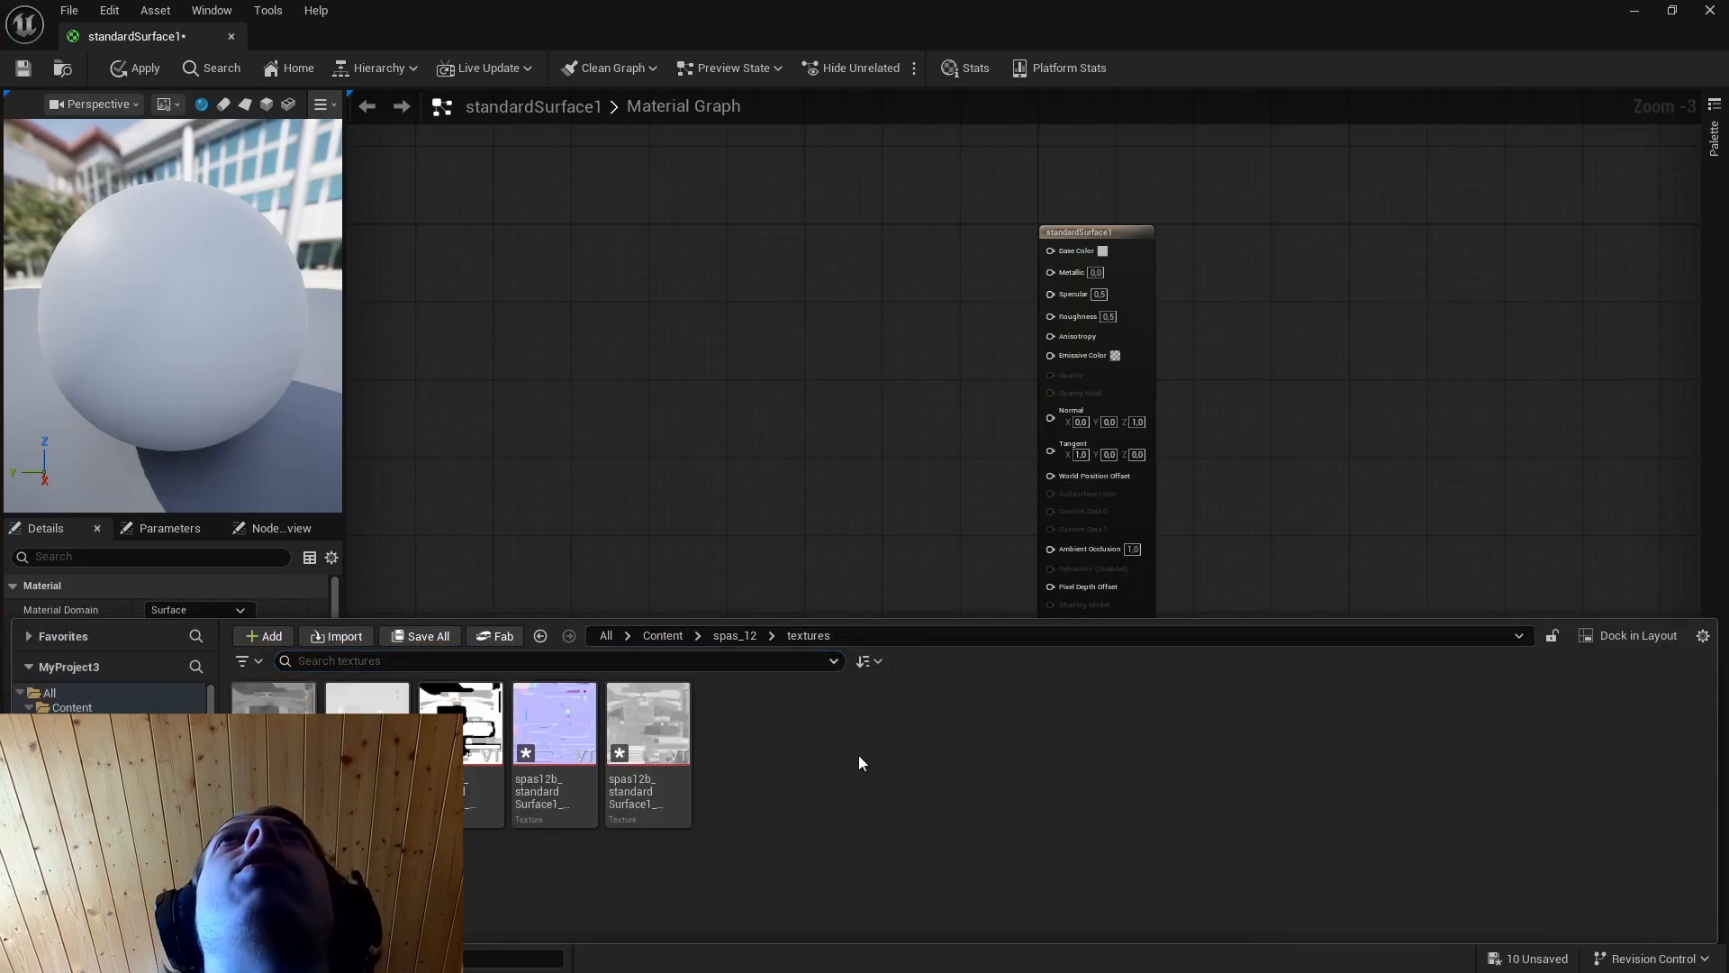
# Open the base color texture from the textures folder and check its sRGB setting.
pyautogui.click(274, 729)
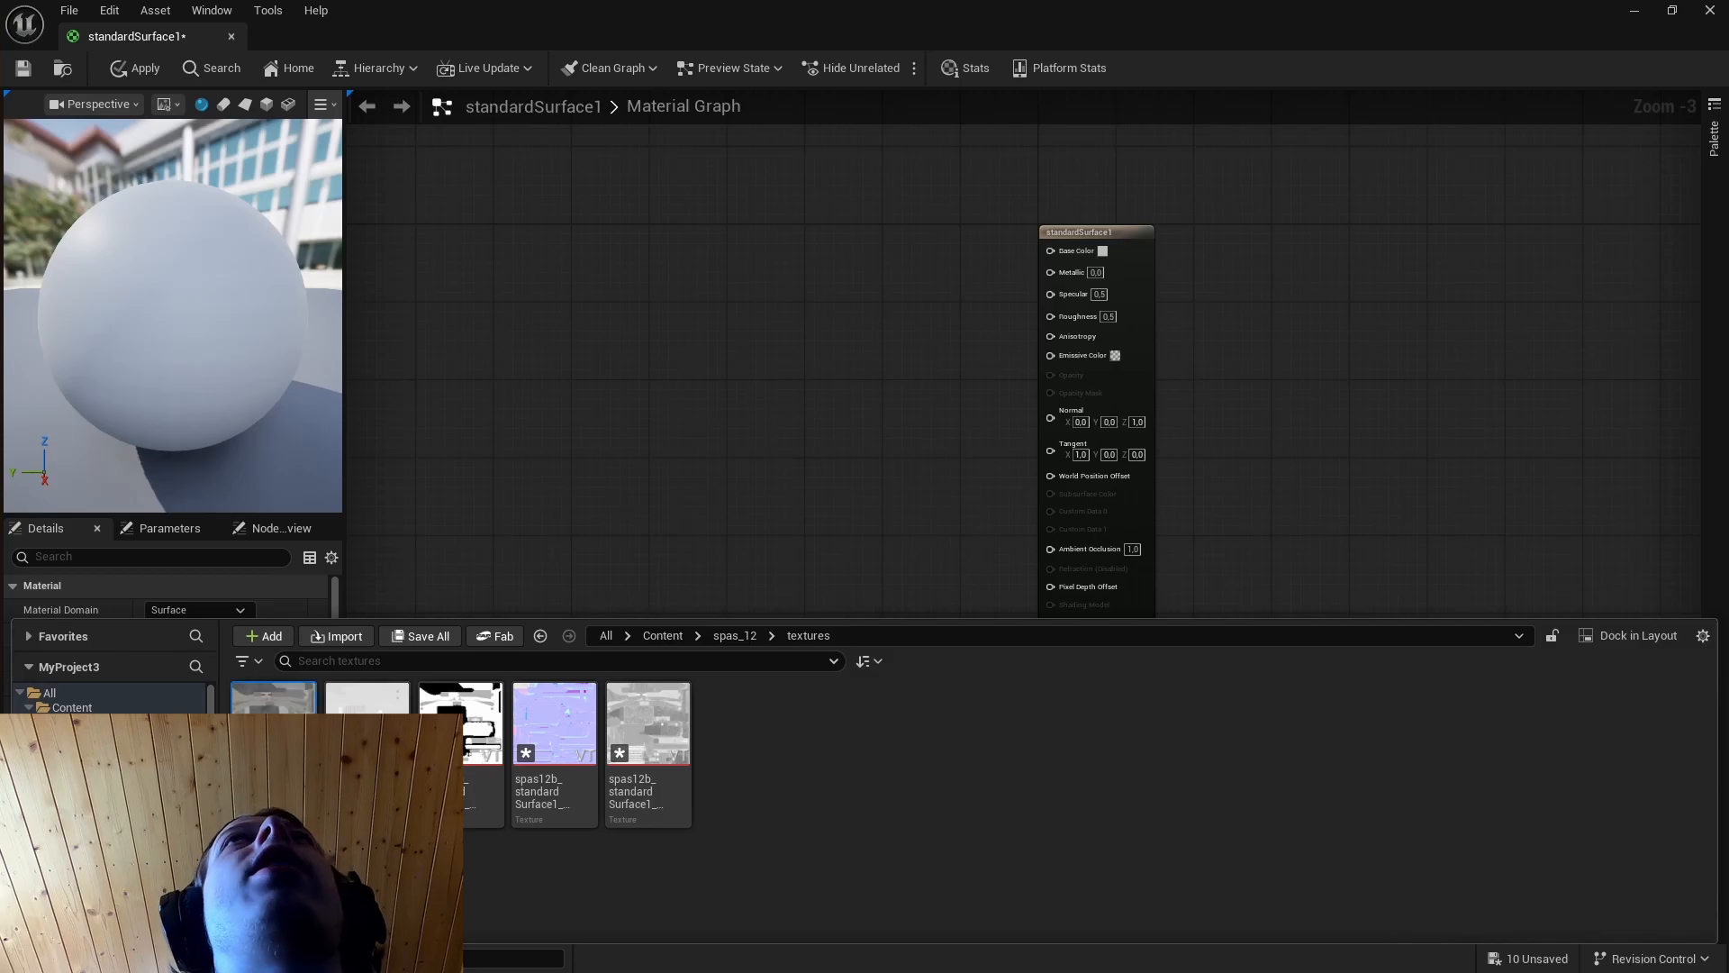
pyautogui.doubleClick(274, 725)
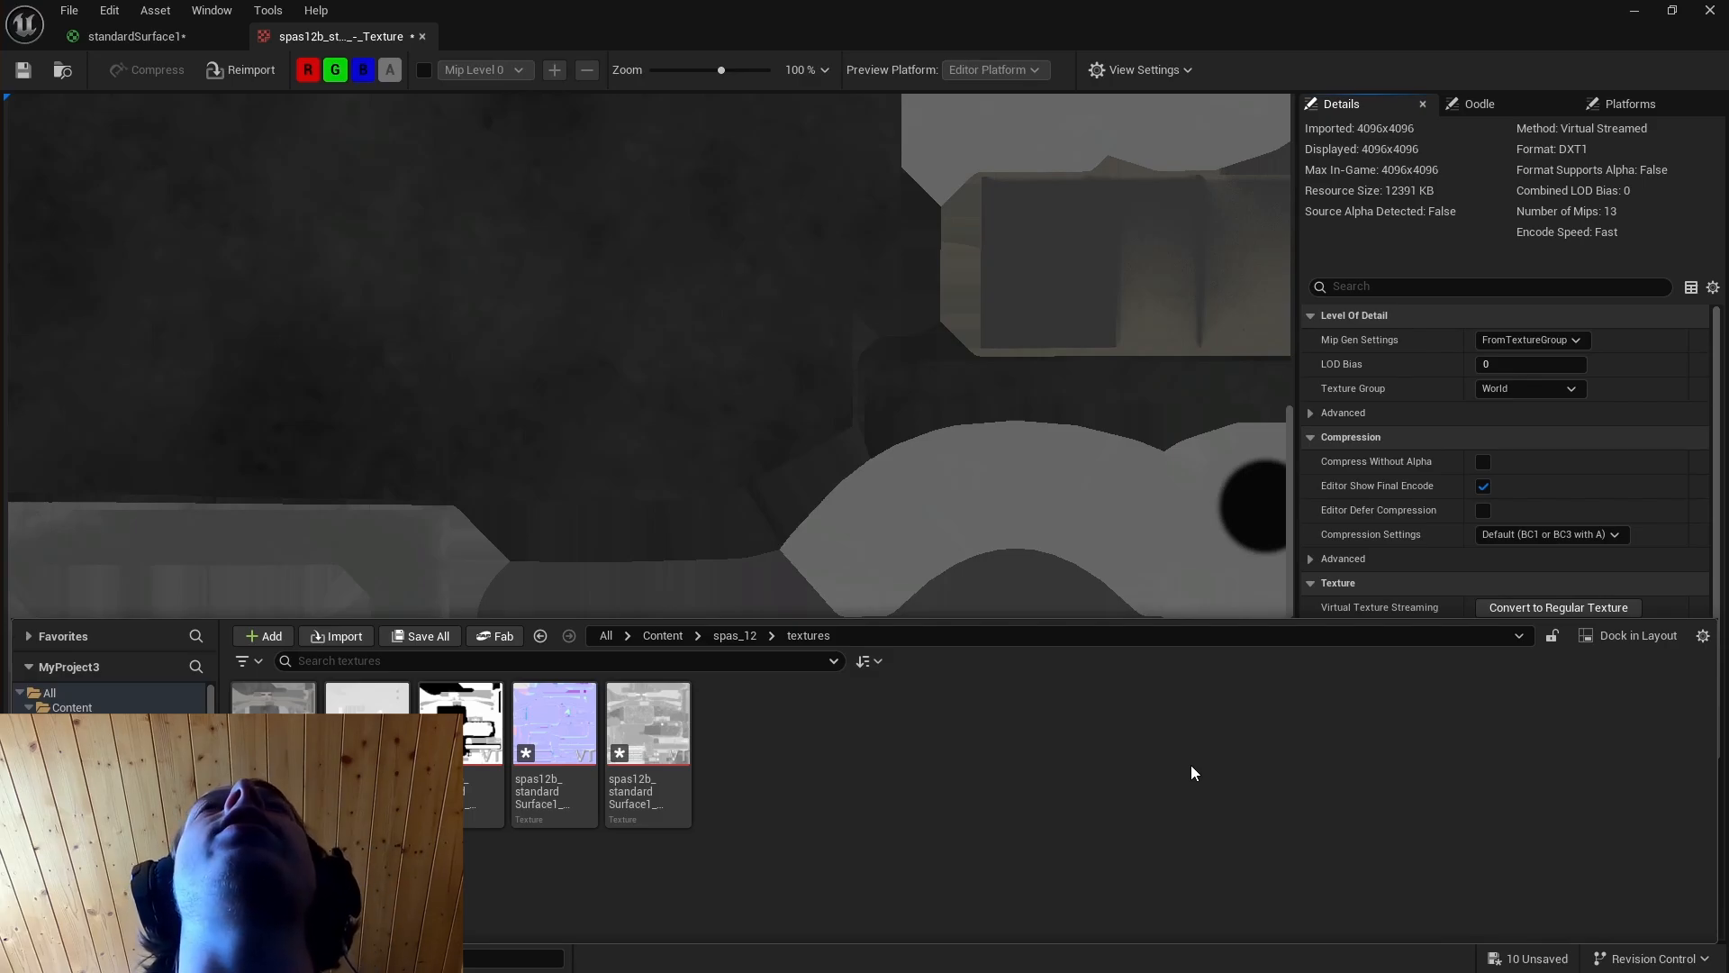
pyautogui.click(273, 698)
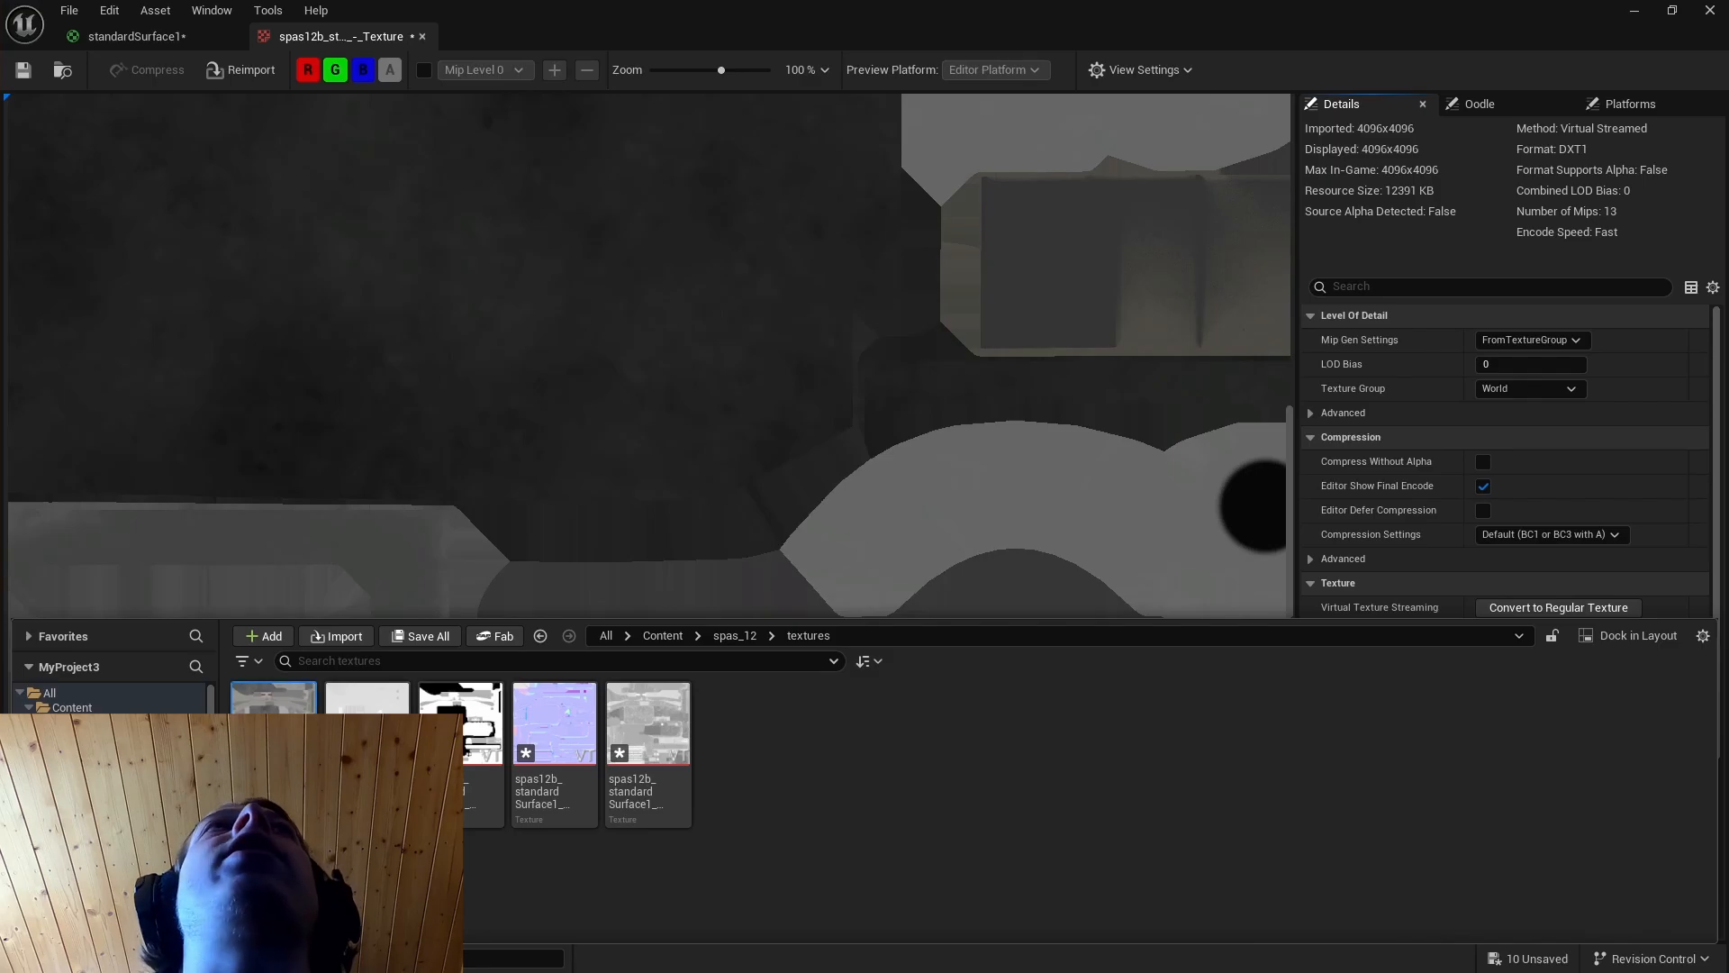
pyautogui.scroll(-5, 1386, 521)
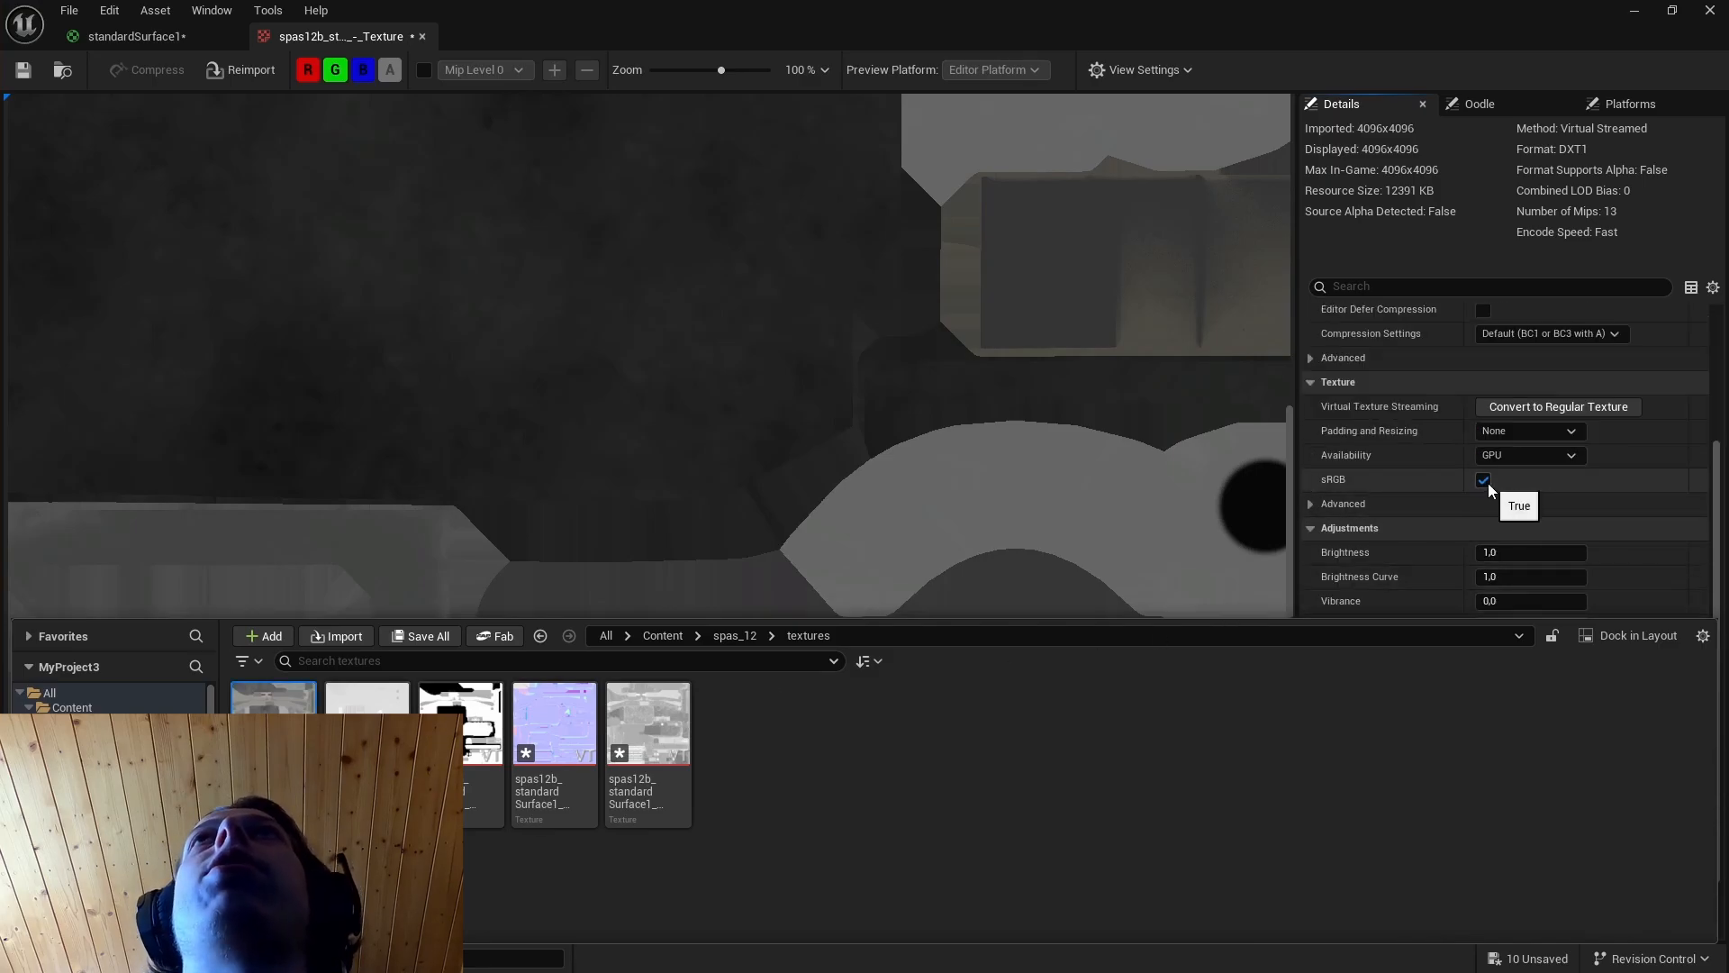
# Disable sRGB on the height and metallic textures.
pyautogui.doubleClick(366, 698)
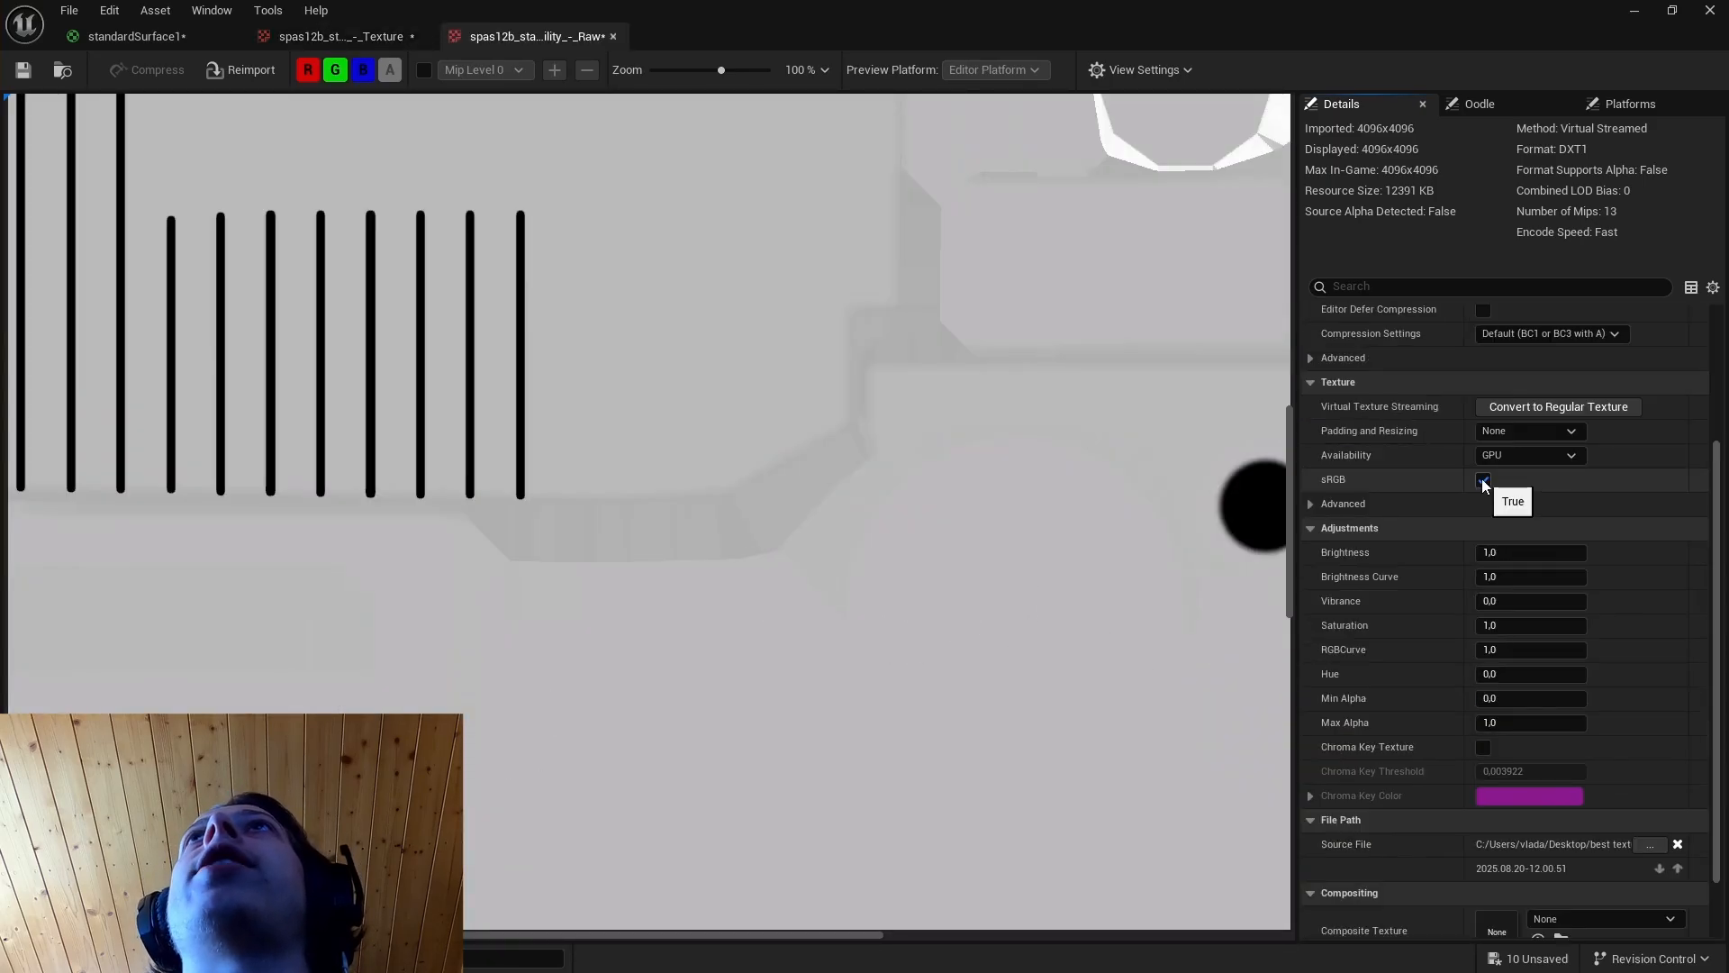
pyautogui.click(1483, 480)
pyautogui.hotkey('ctrl', 'space')
pyautogui.doubleClick(462, 711)
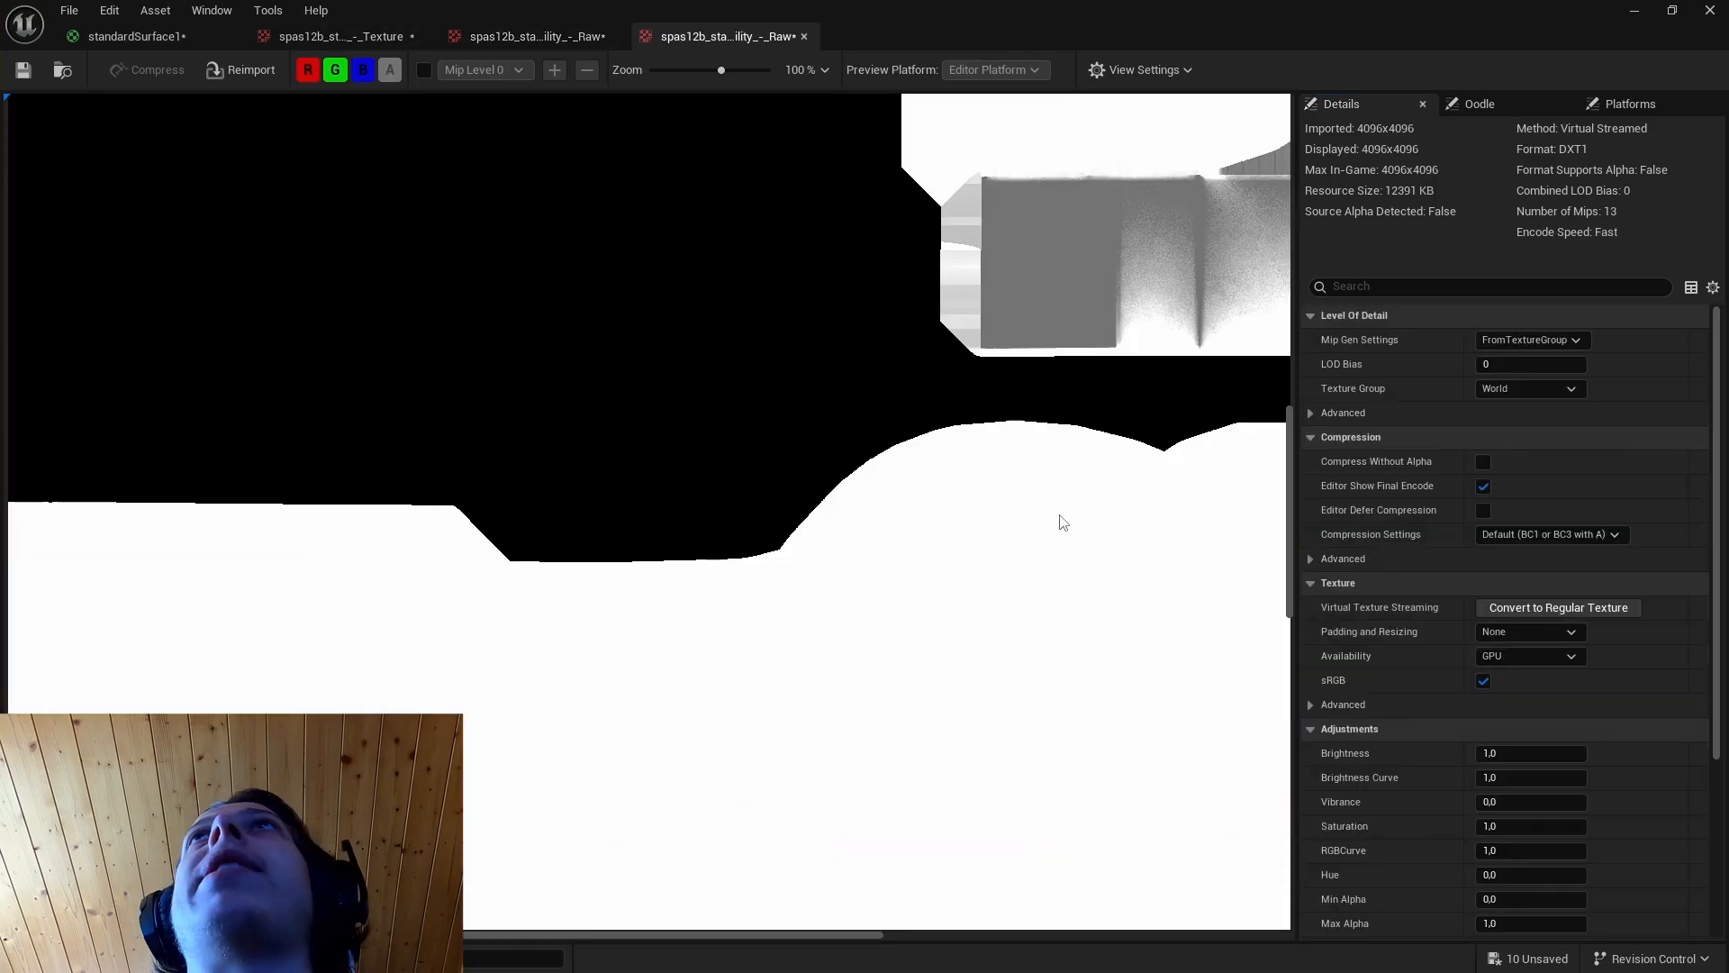
pyautogui.scroll(-3, 1433, 652)
pyautogui.click(1482, 537)
pyautogui.hotkey('ctrl', 'space')
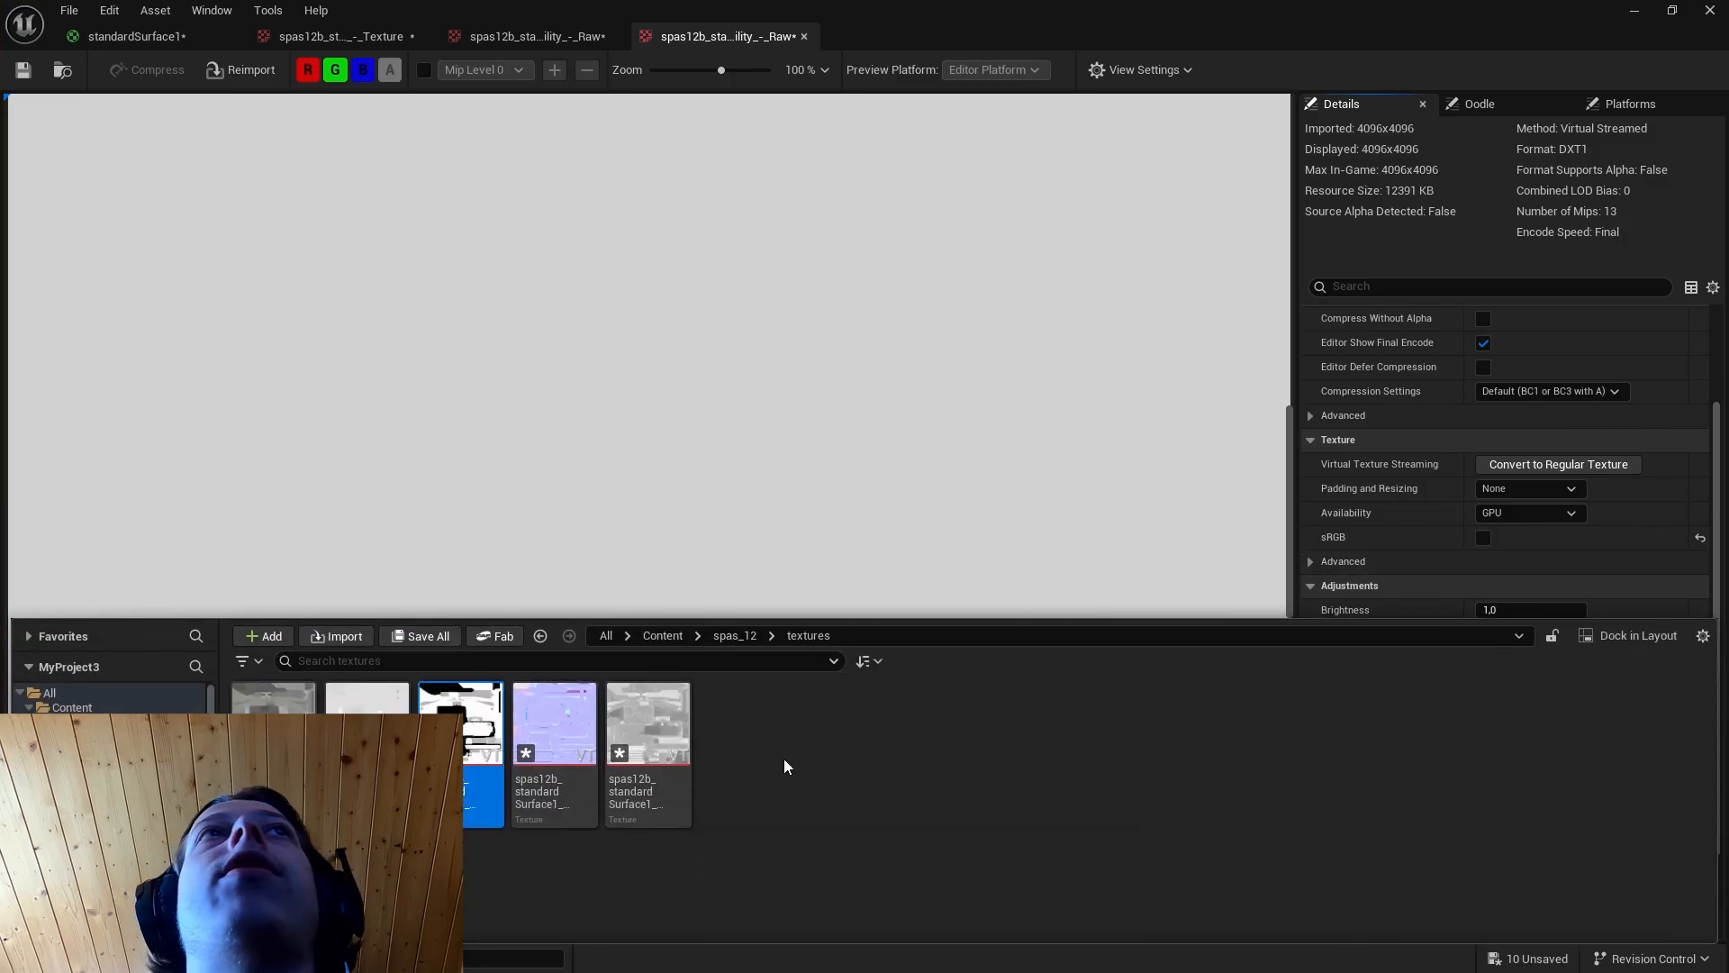
# Check the sRGB setting of the normal map and disable sRGB on the roughness texture.
pyautogui.doubleClick(554, 725)
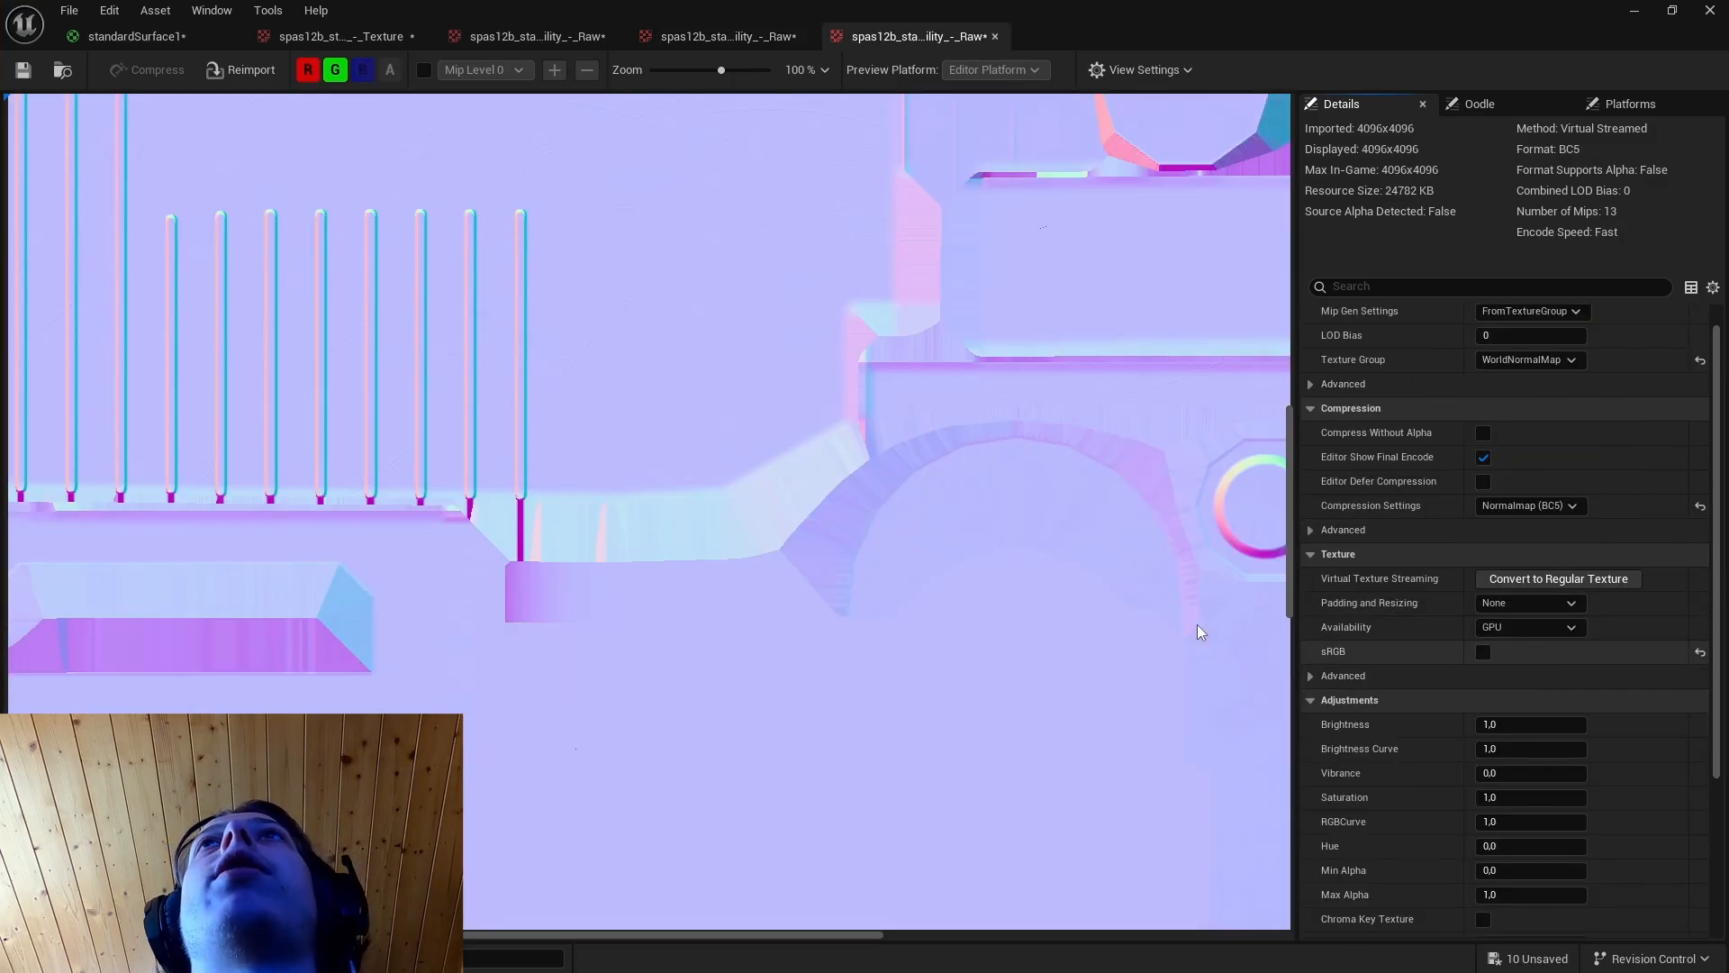
pyautogui.hotkey('ctrl', 'space')
pyautogui.click(684, 734)
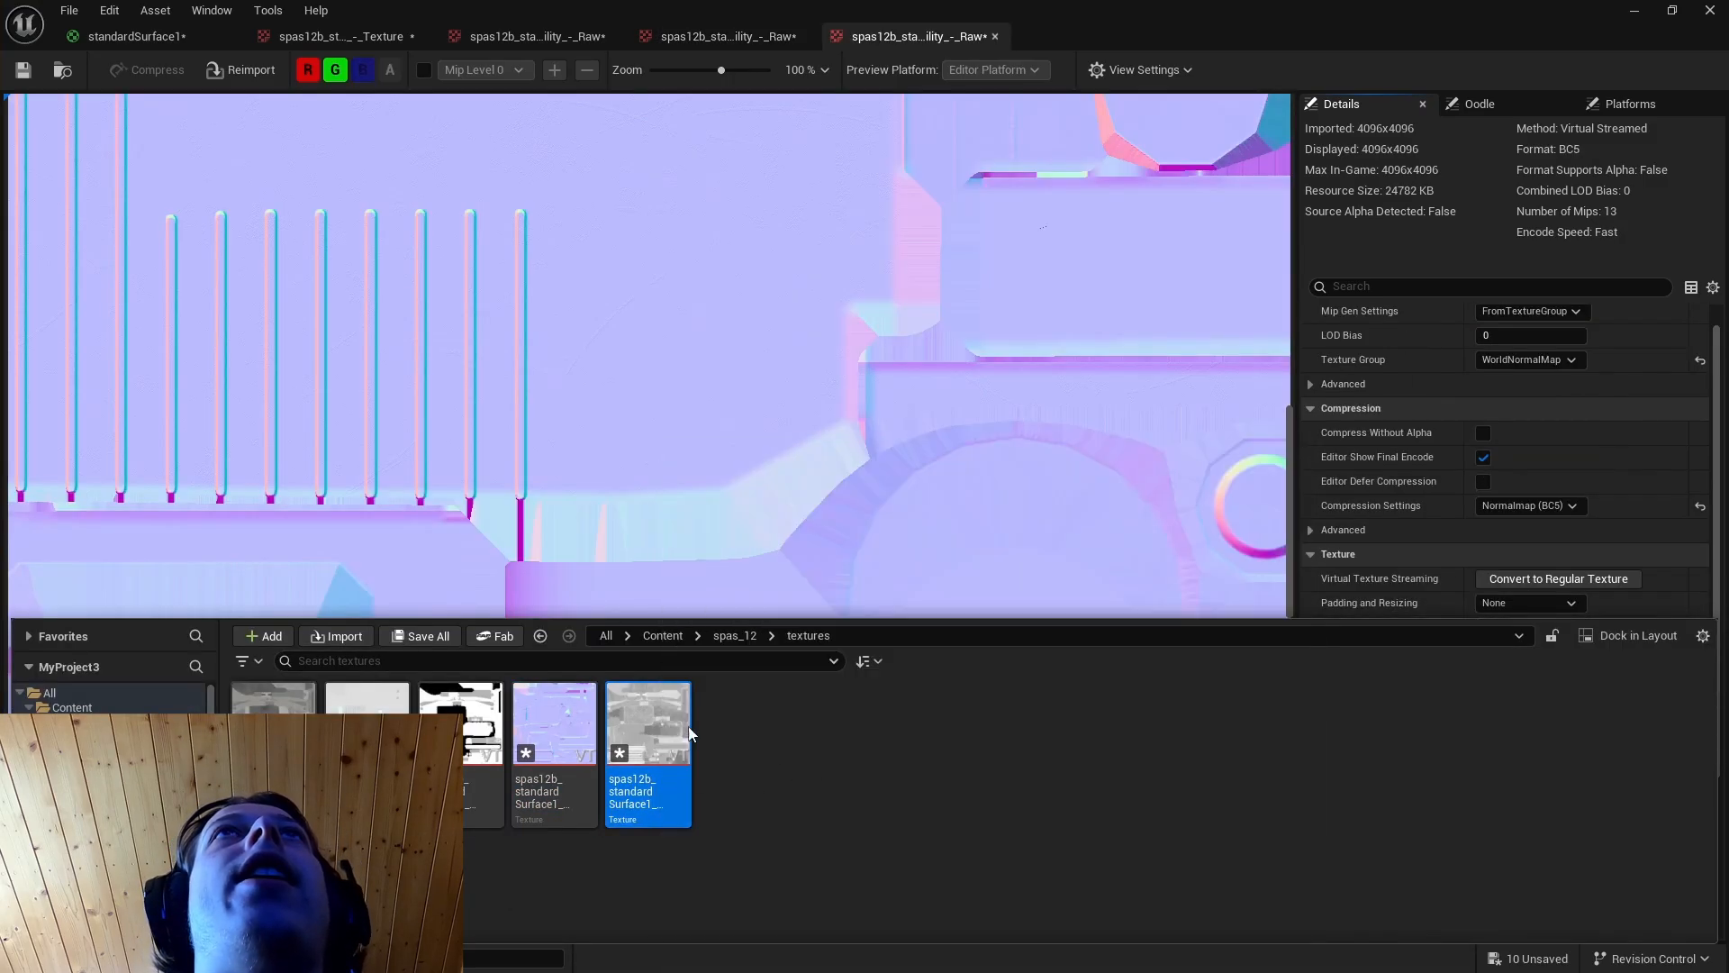
pyautogui.doubleClick(689, 734)
pyautogui.scroll(-2, 1474, 650)
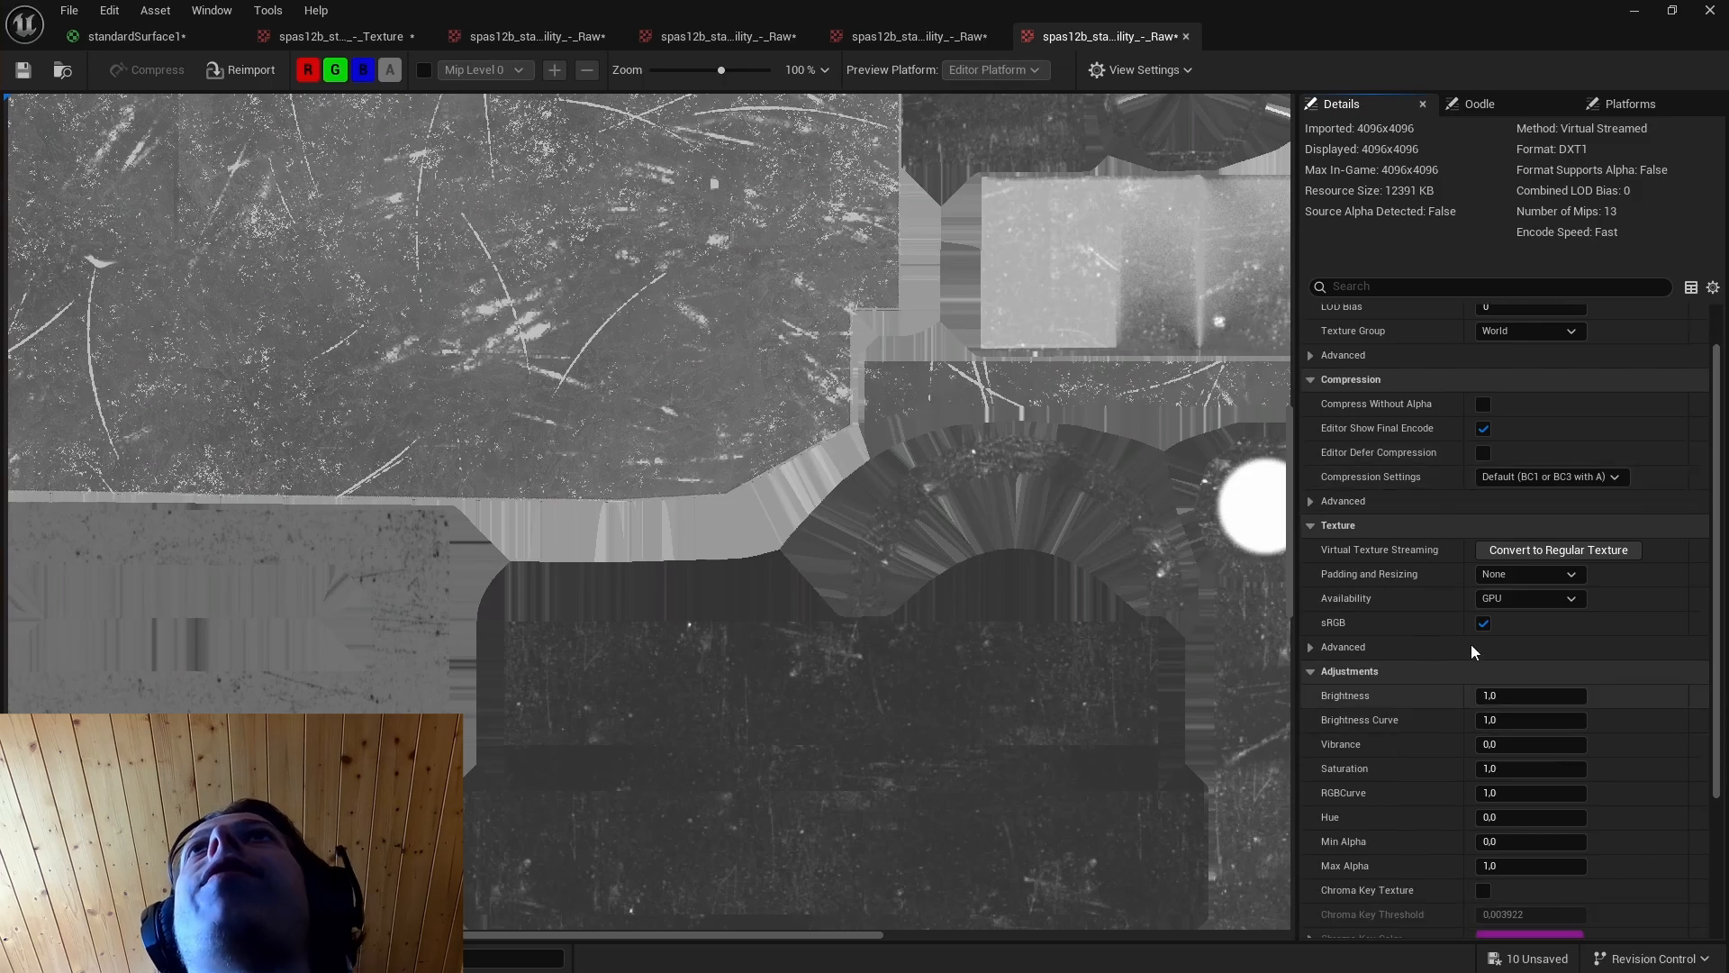
# Dismiss the low drive space warning and open all five spas12b textures together in the property matrix.
pyautogui.hotkey('ctrl', 'space')
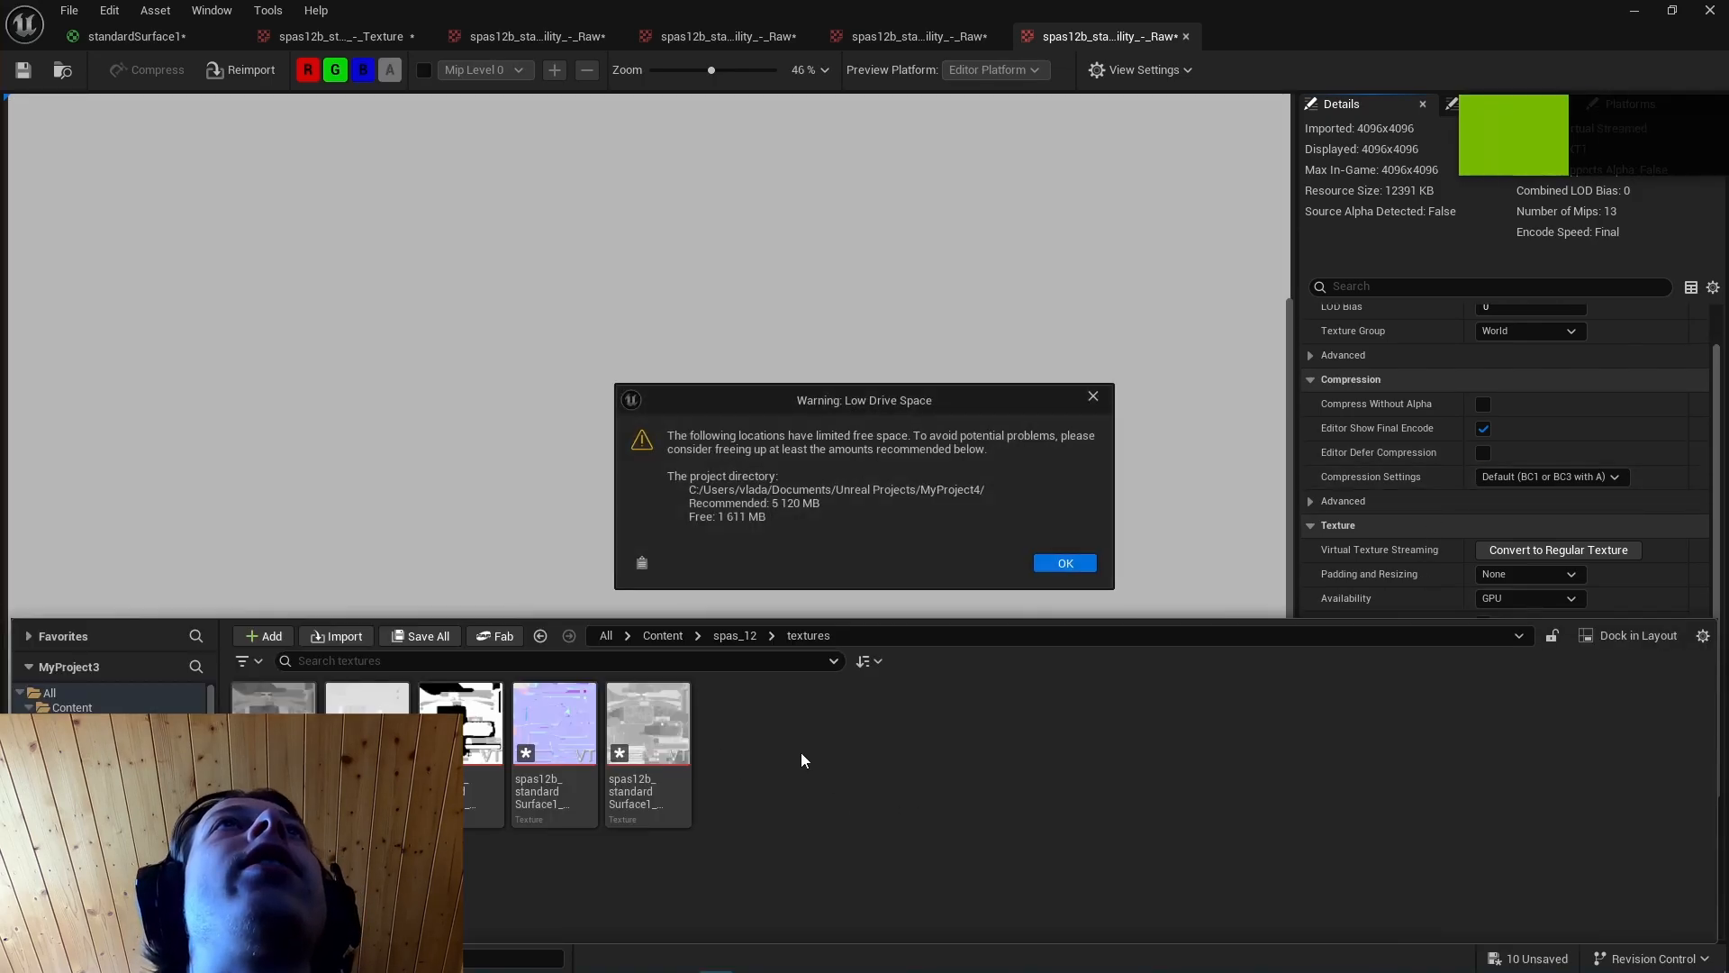
pyautogui.click(1058, 565)
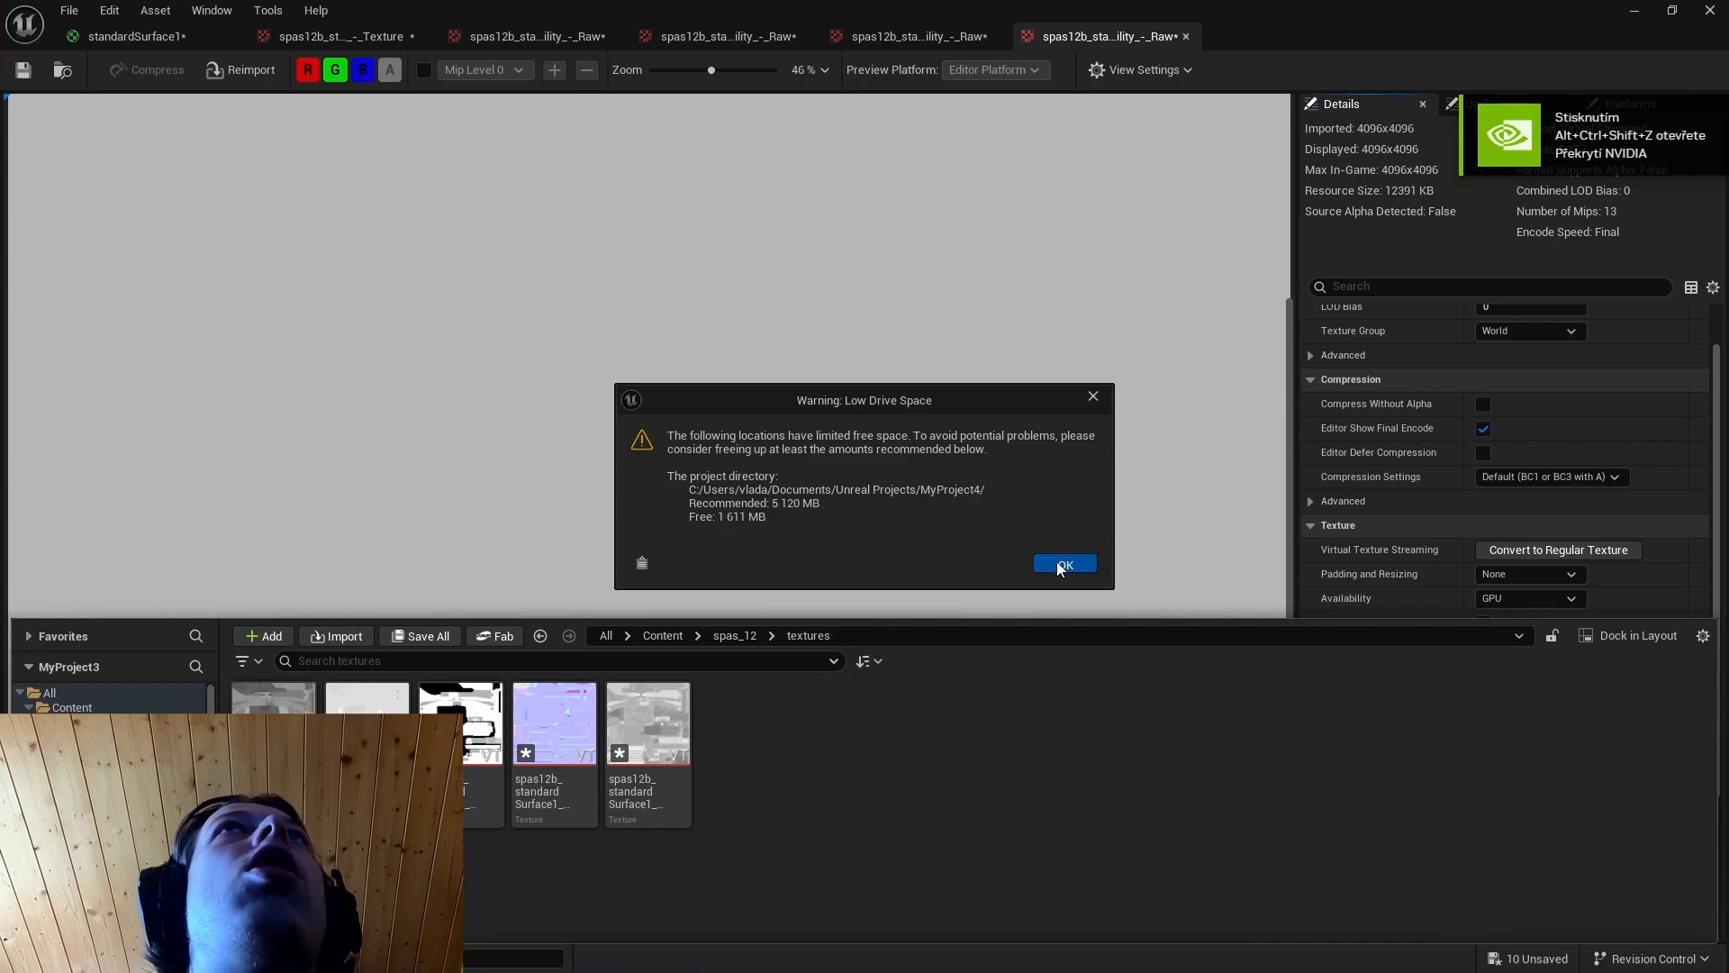
pyautogui.click(1059, 564)
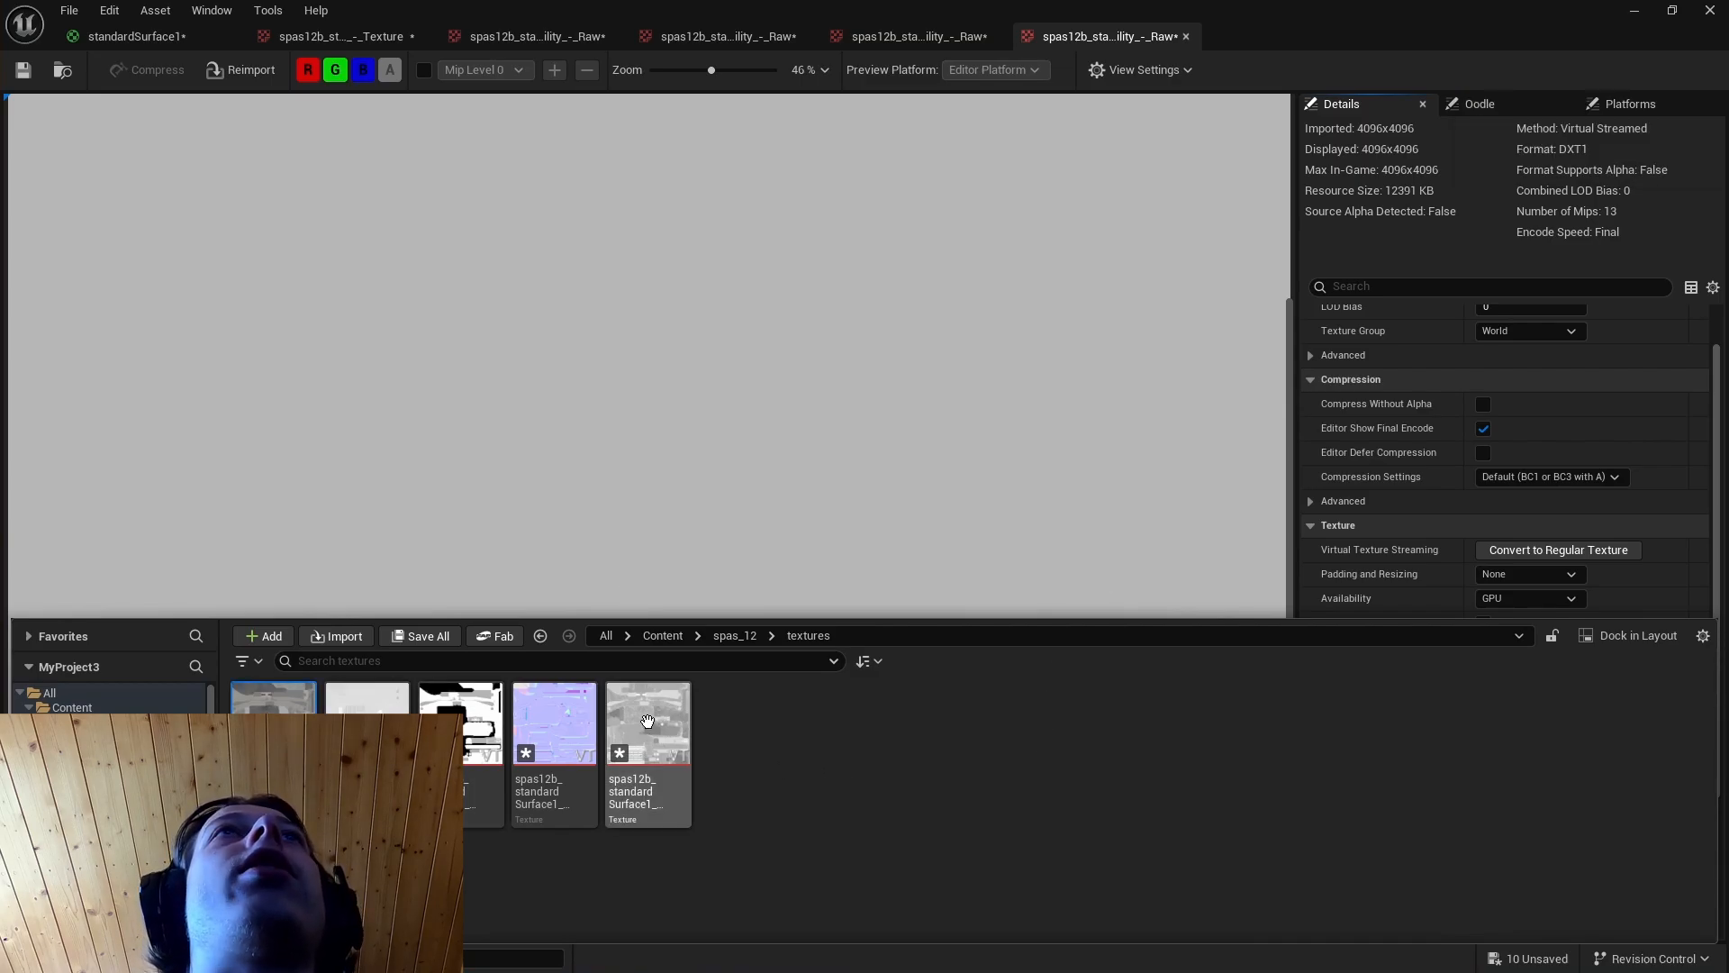
pyautogui.rightClick(372, 705)
pyautogui.moveTo(504, 418)
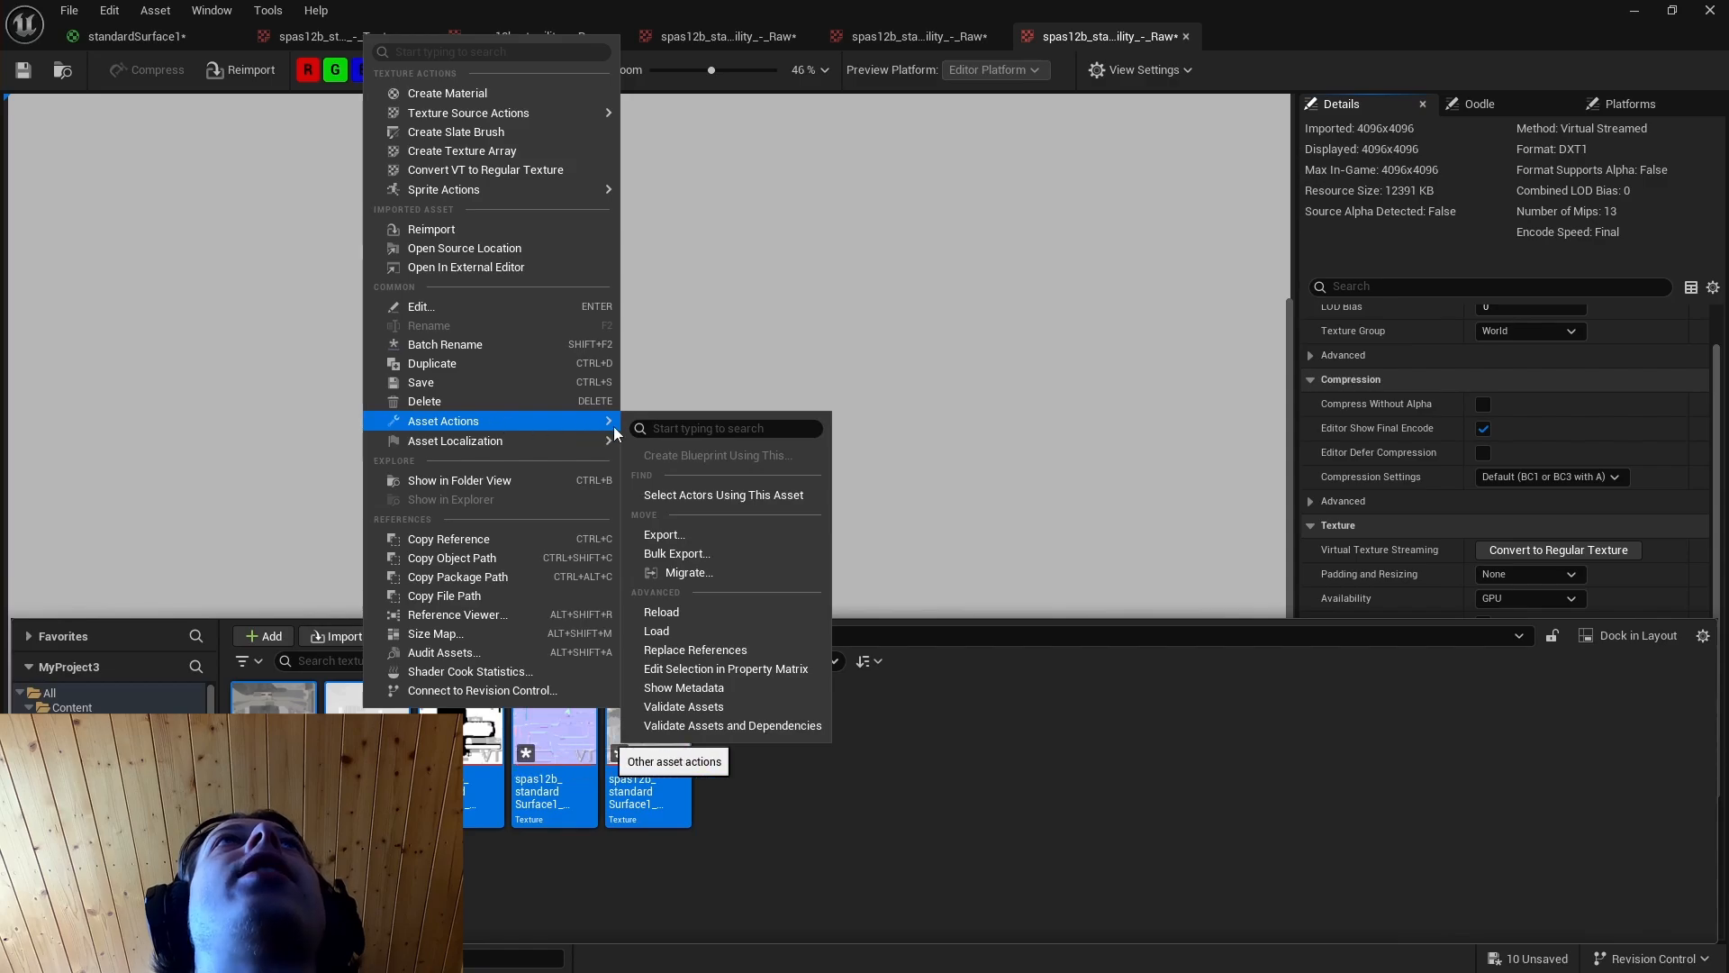
pyautogui.click(740, 671)
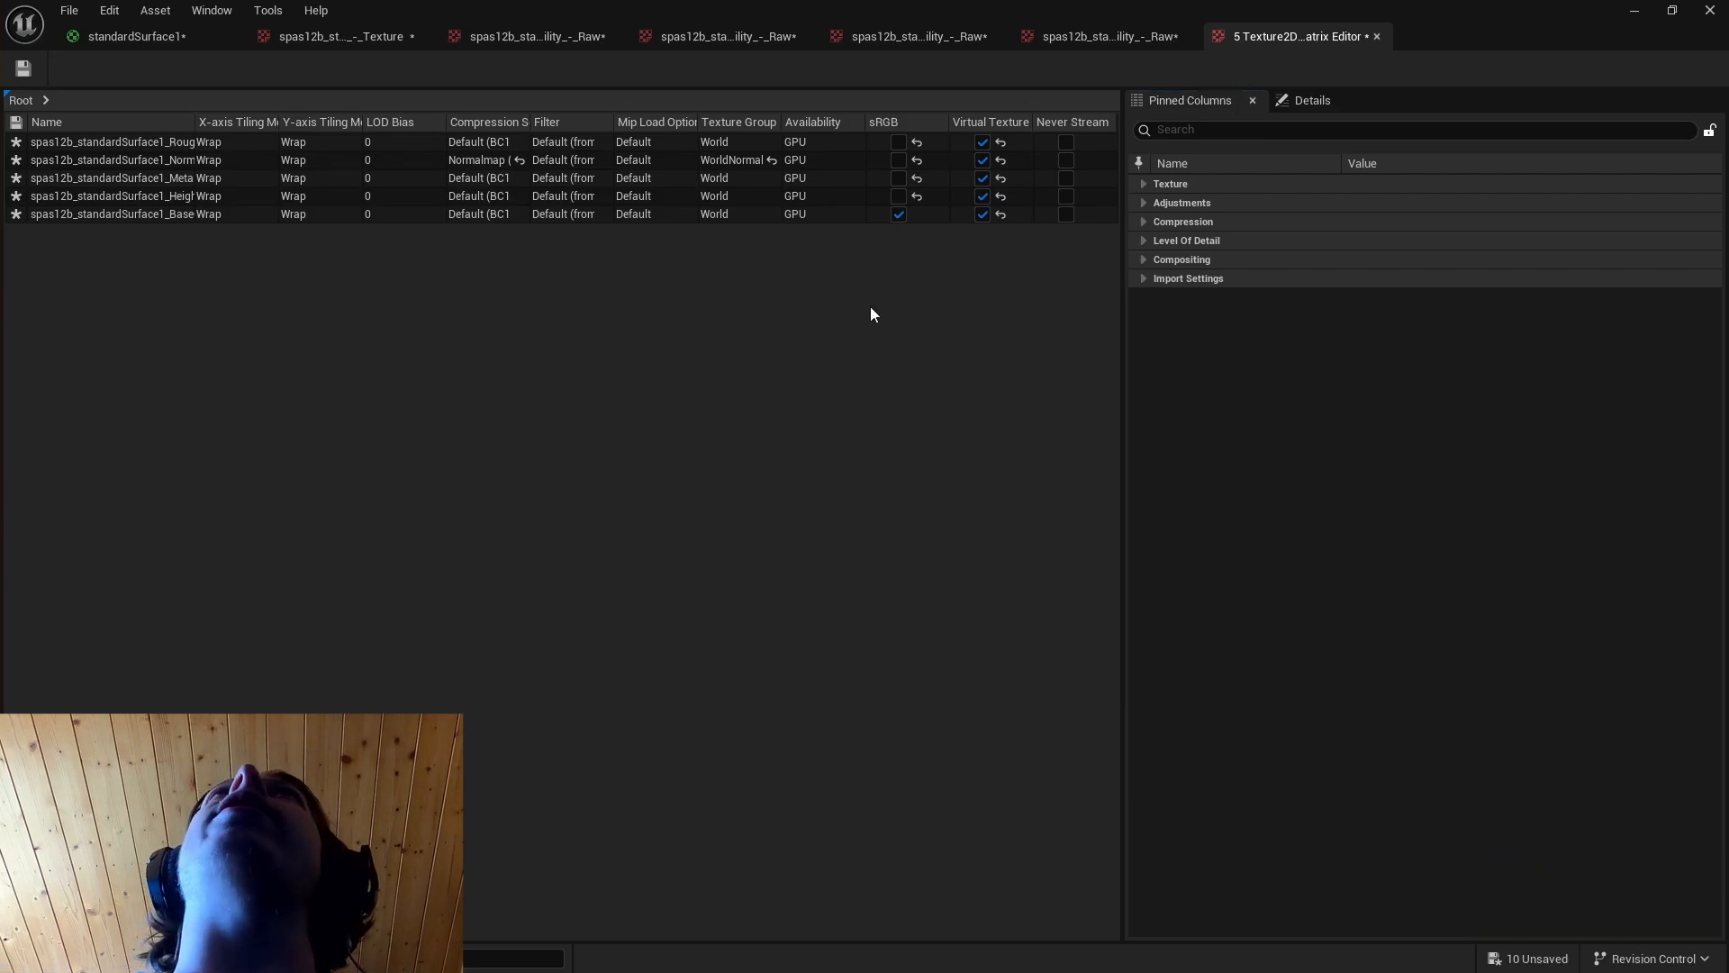
# Review the textures' X-axis tiling modes in the matrix, and switch to Substance 3D Painter to examine the shotgun's UV layout.
pyautogui.click(202, 143)
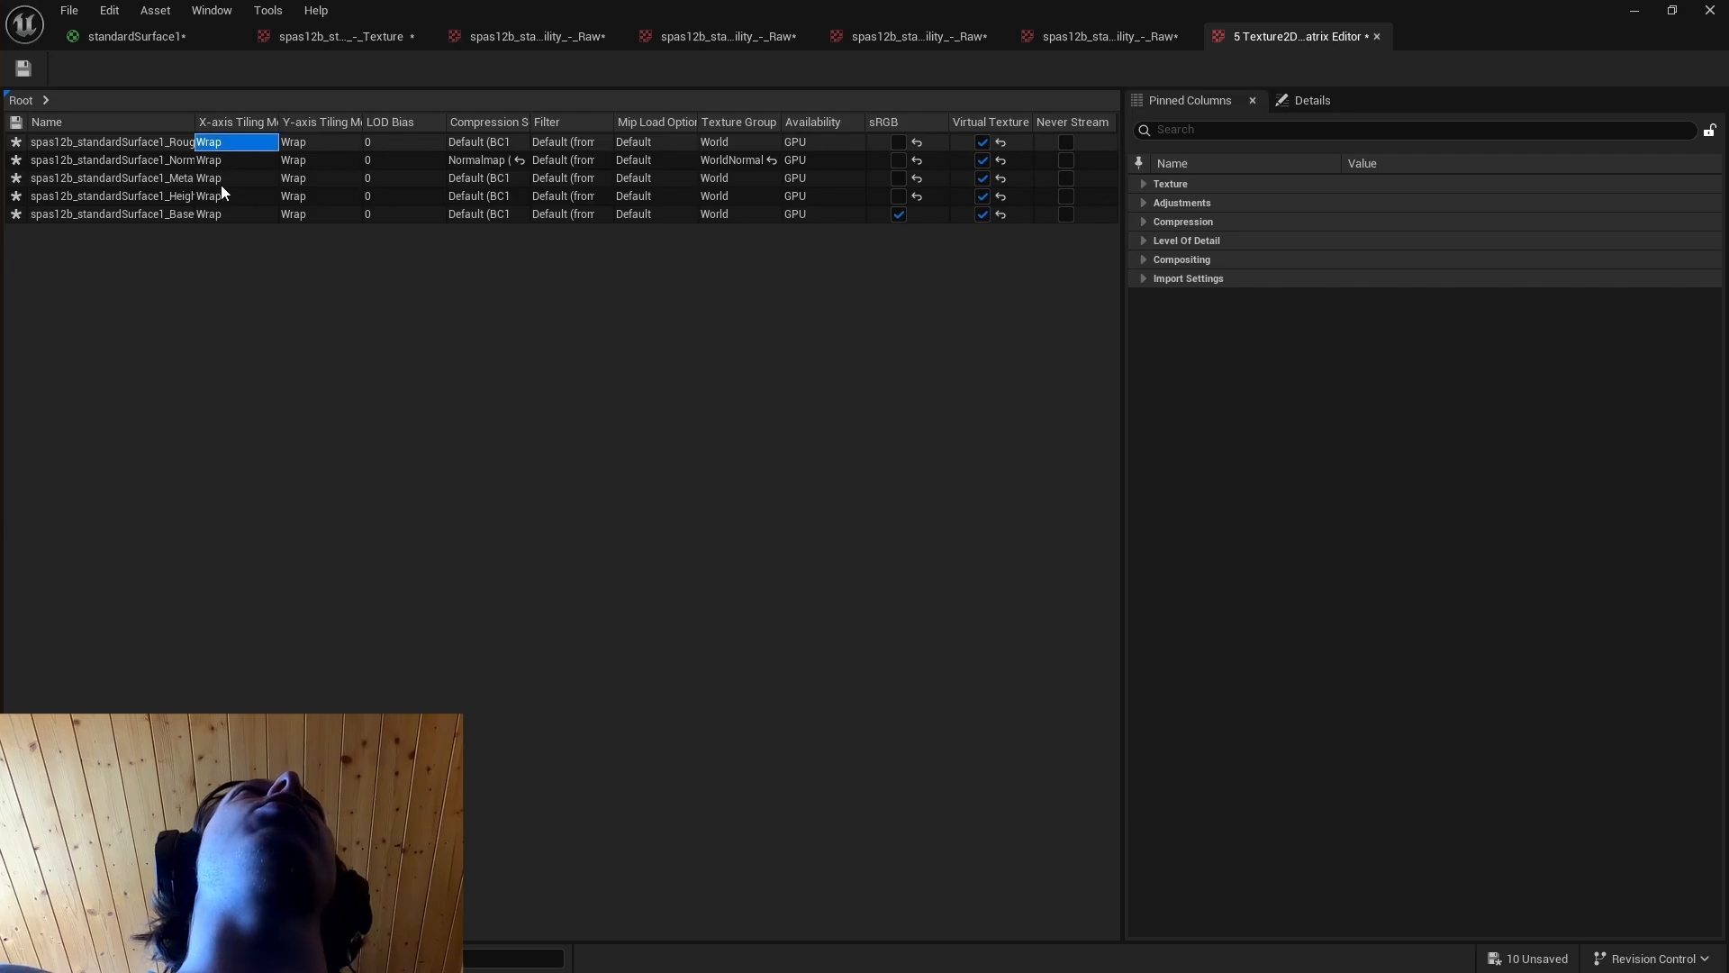
pyautogui.click(222, 215)
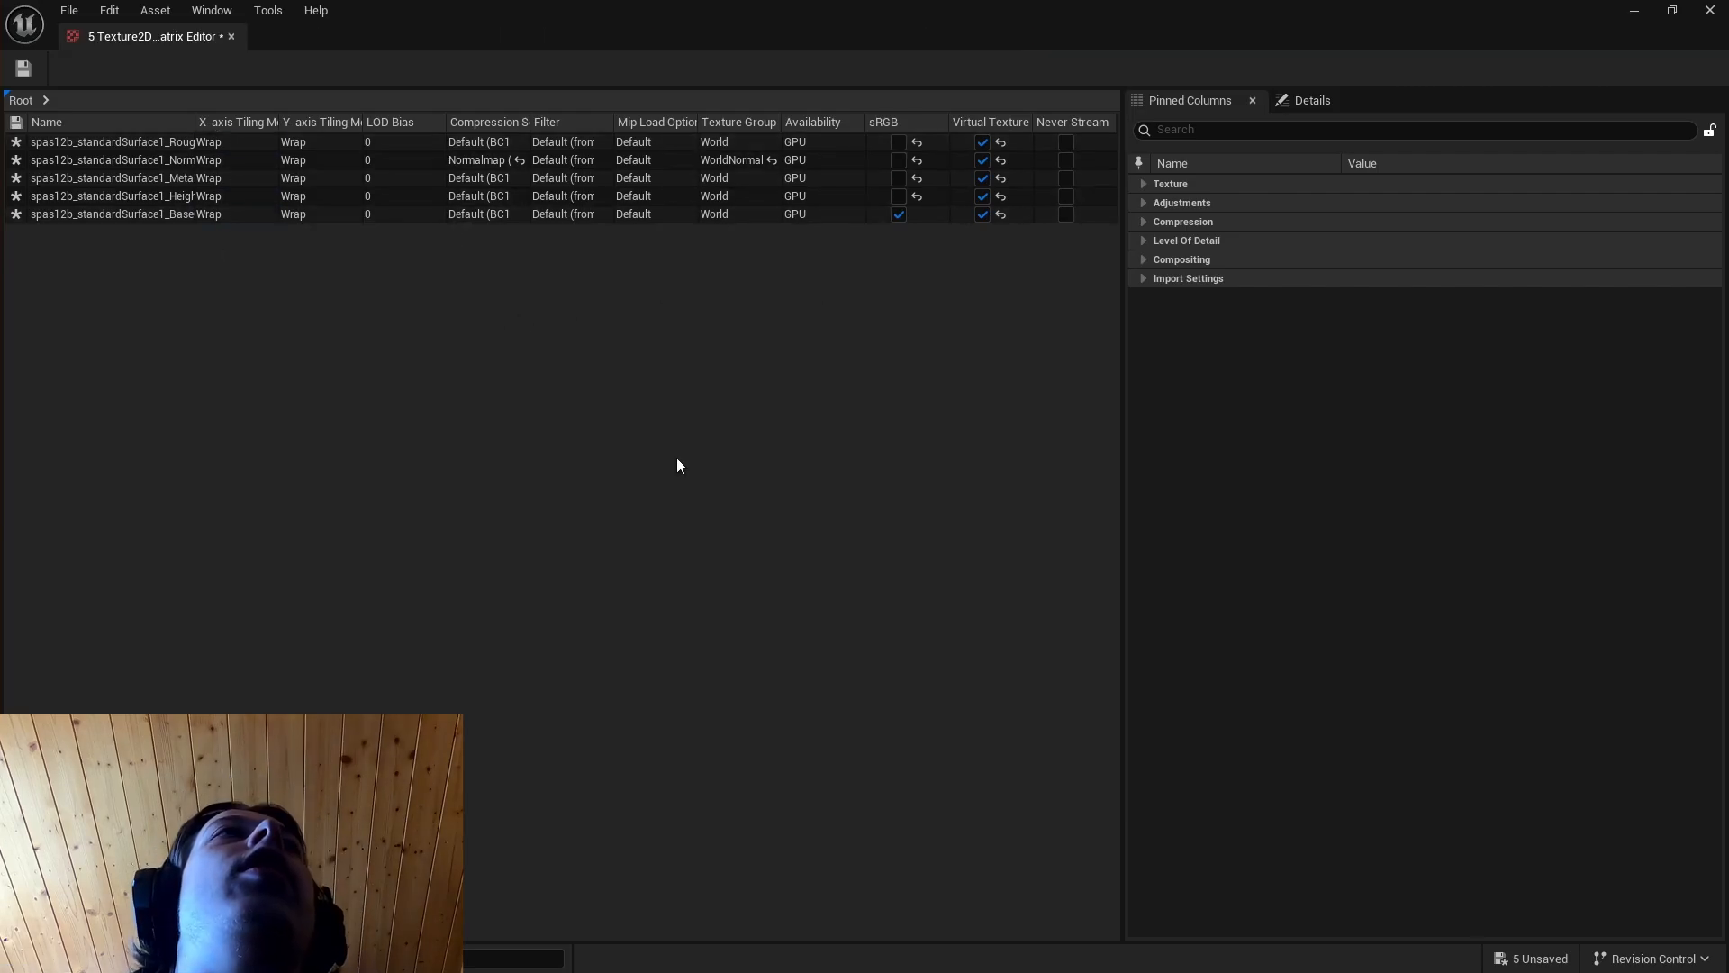
pyautogui.hotkey('alt', 'Tab')
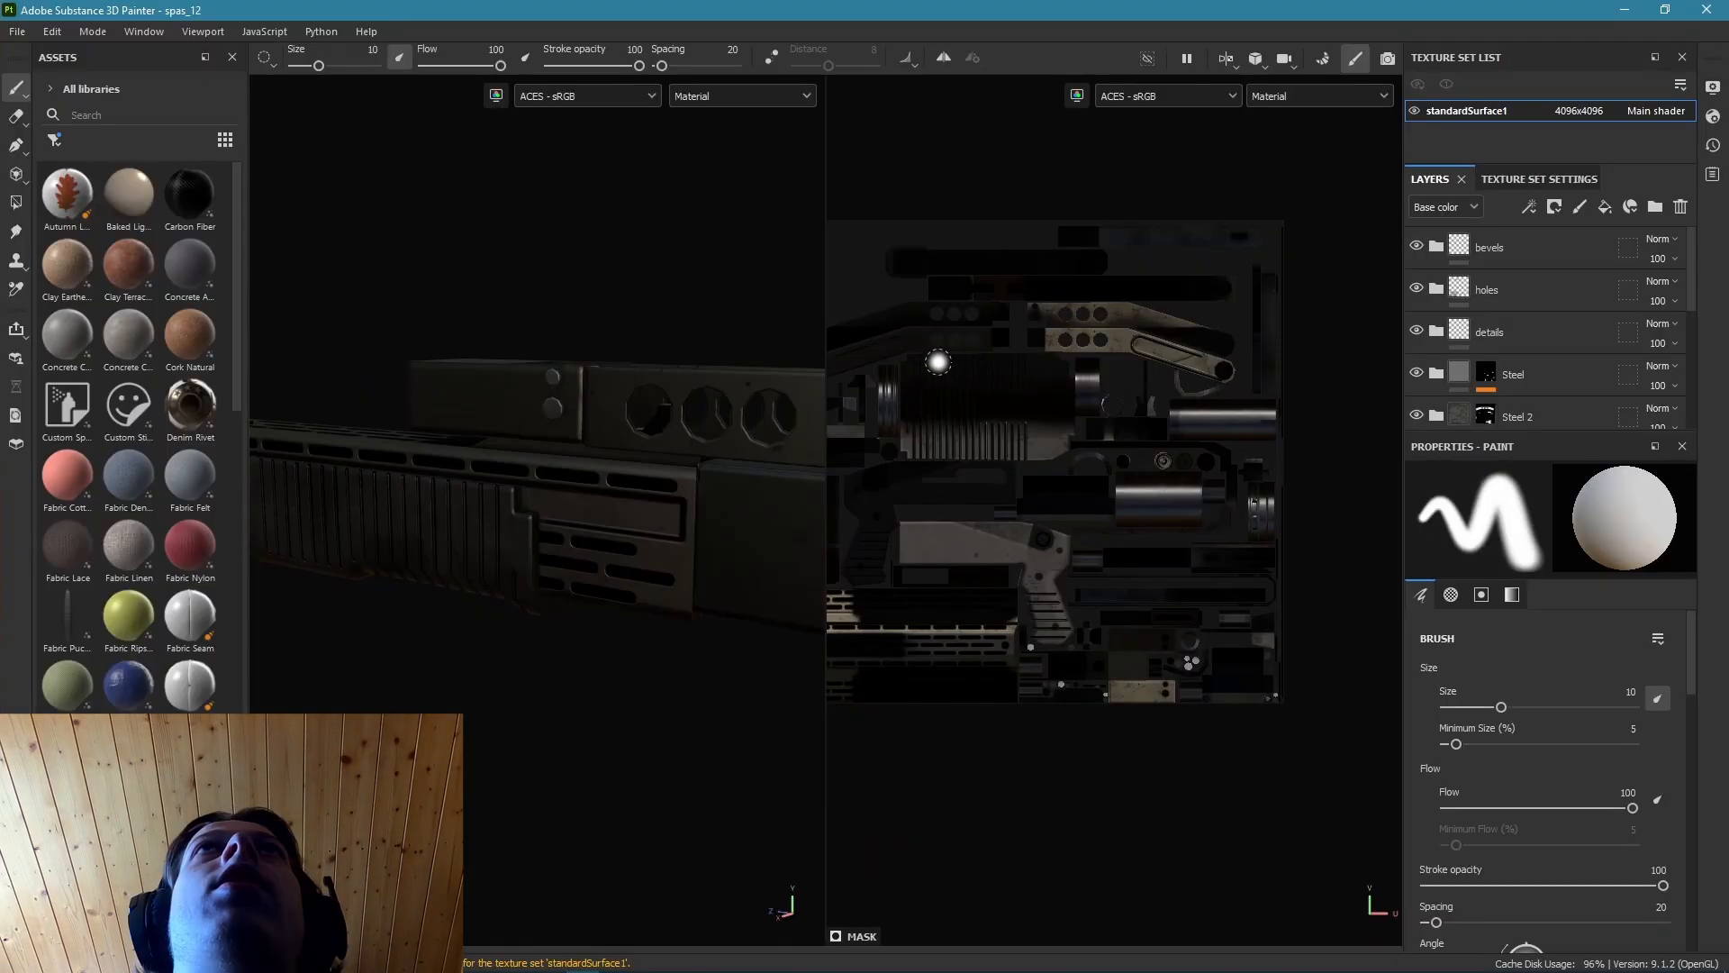
pyautogui.keyDown('alt'); pyautogui.moveTo(937, 359); pyautogui.dragTo(1015, 402, button='middle'); pyautogui.keyUp('alt')
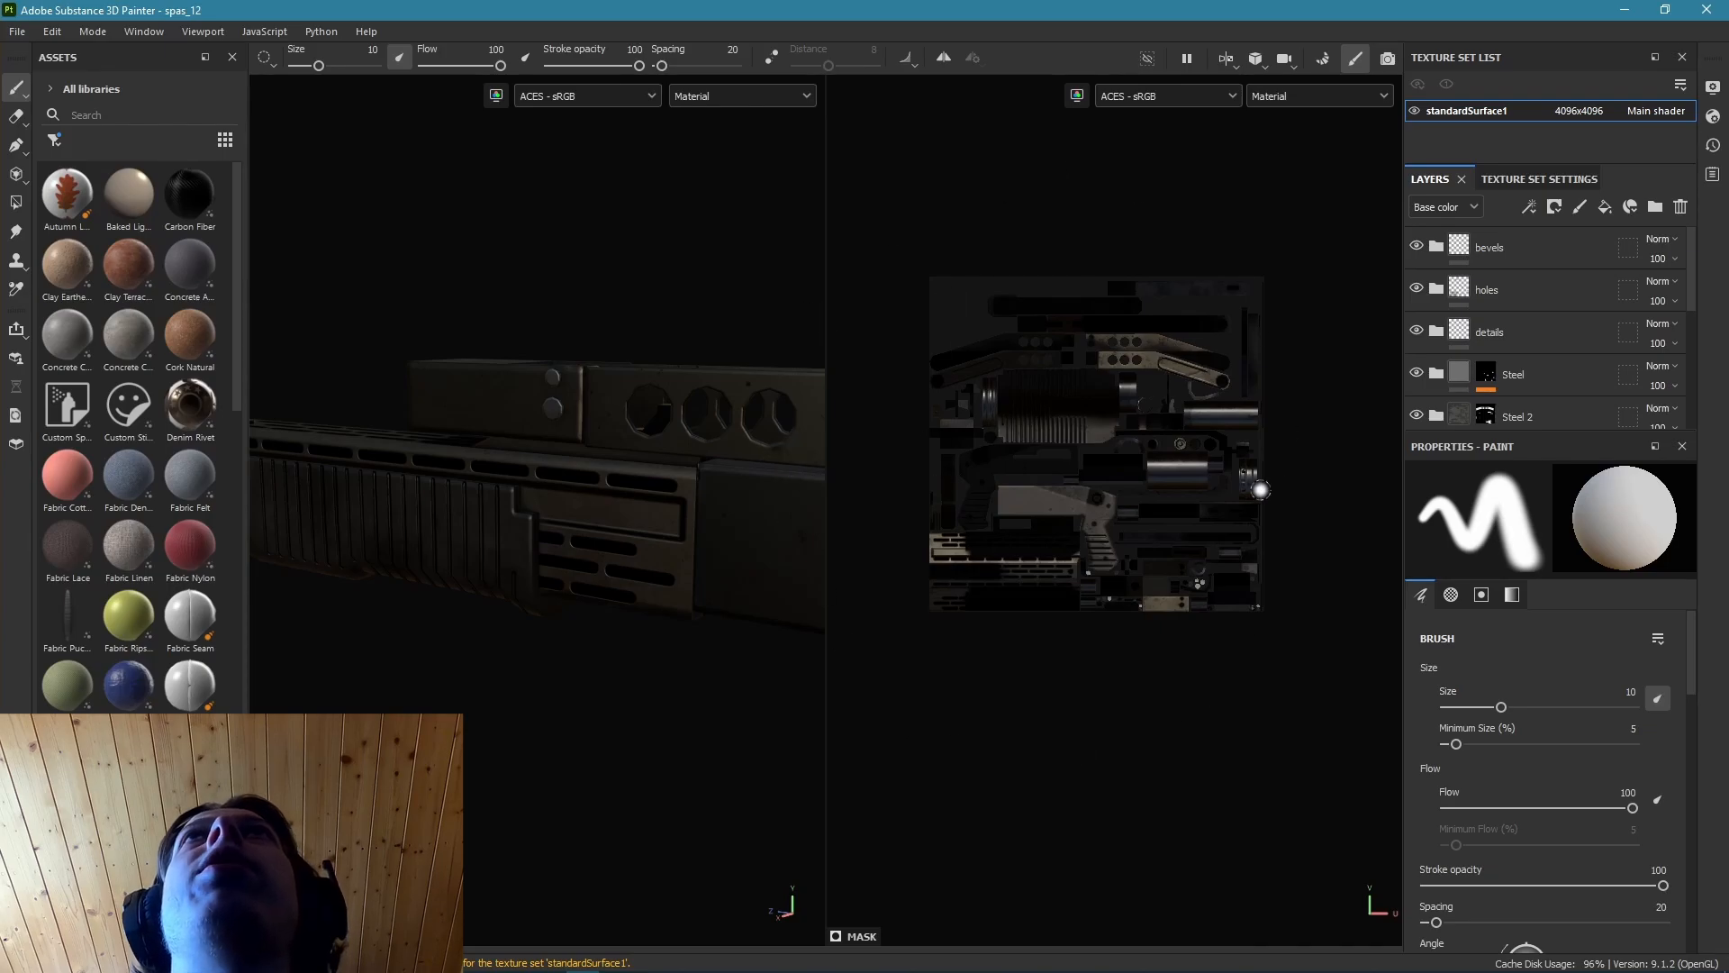
# Switch back to Unreal Engine, reset virtual texture streaming to off for all five spas12b textures and save them.
pyautogui.hotkey('alt', 'Tab')
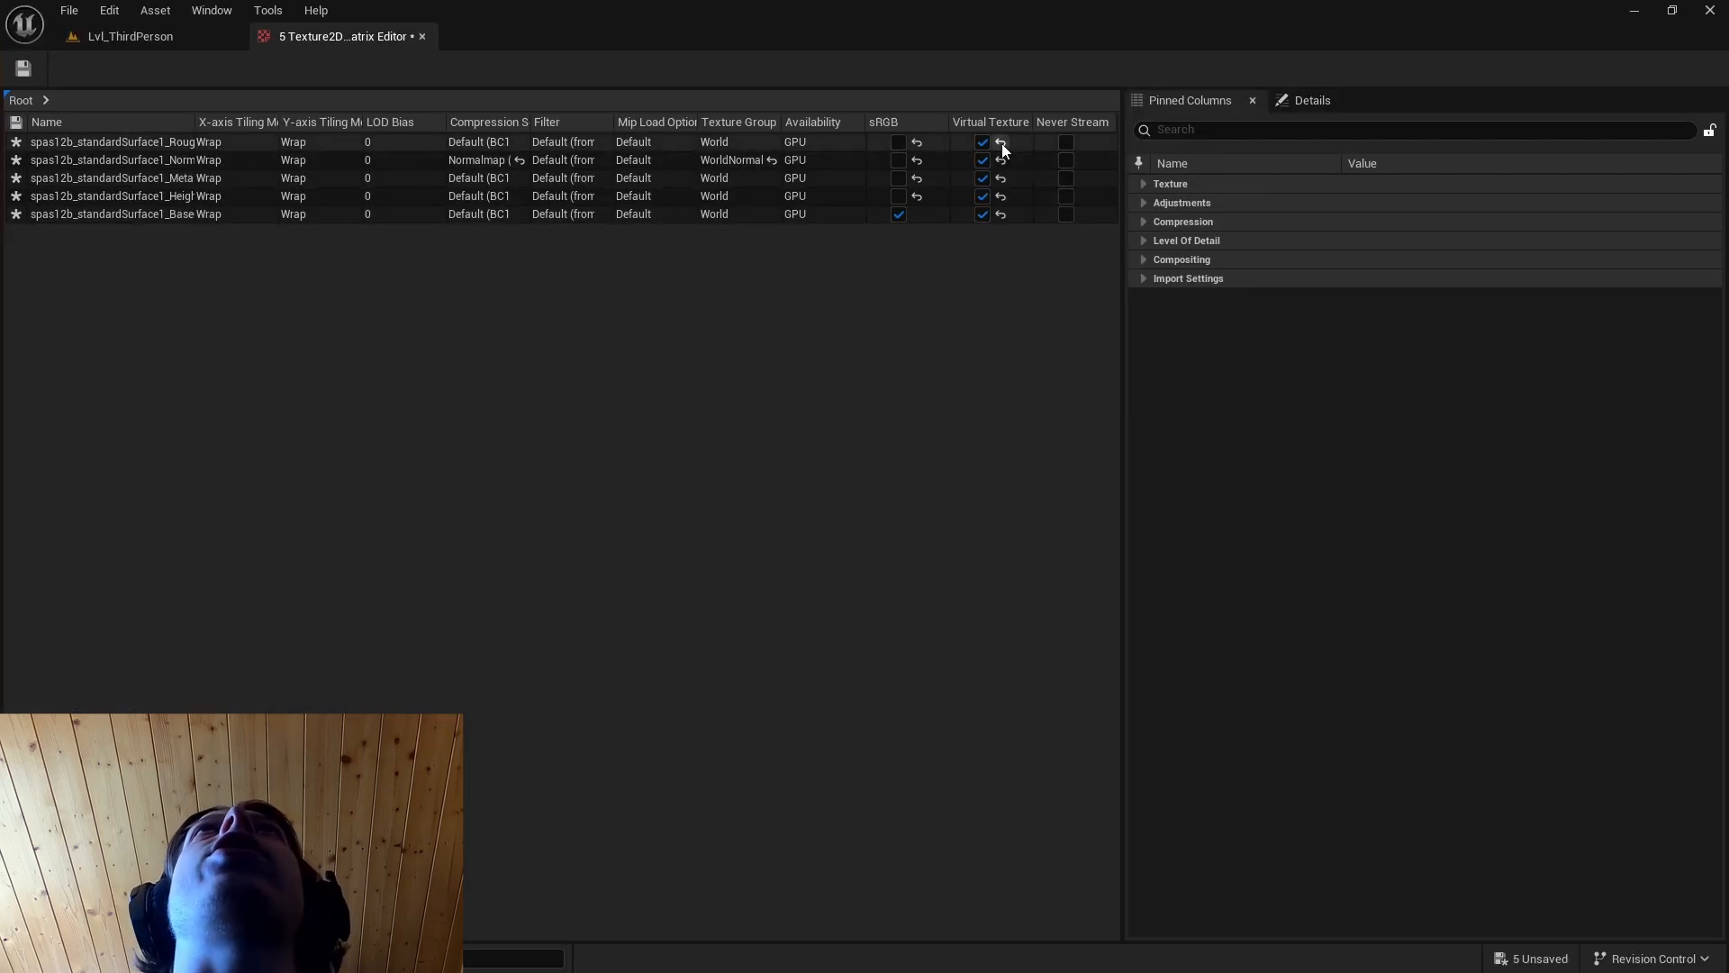
pyautogui.click(1002, 143)
pyautogui.click(1001, 162)
pyautogui.click(1001, 178)
pyautogui.click(1001, 196)
pyautogui.click(1001, 214)
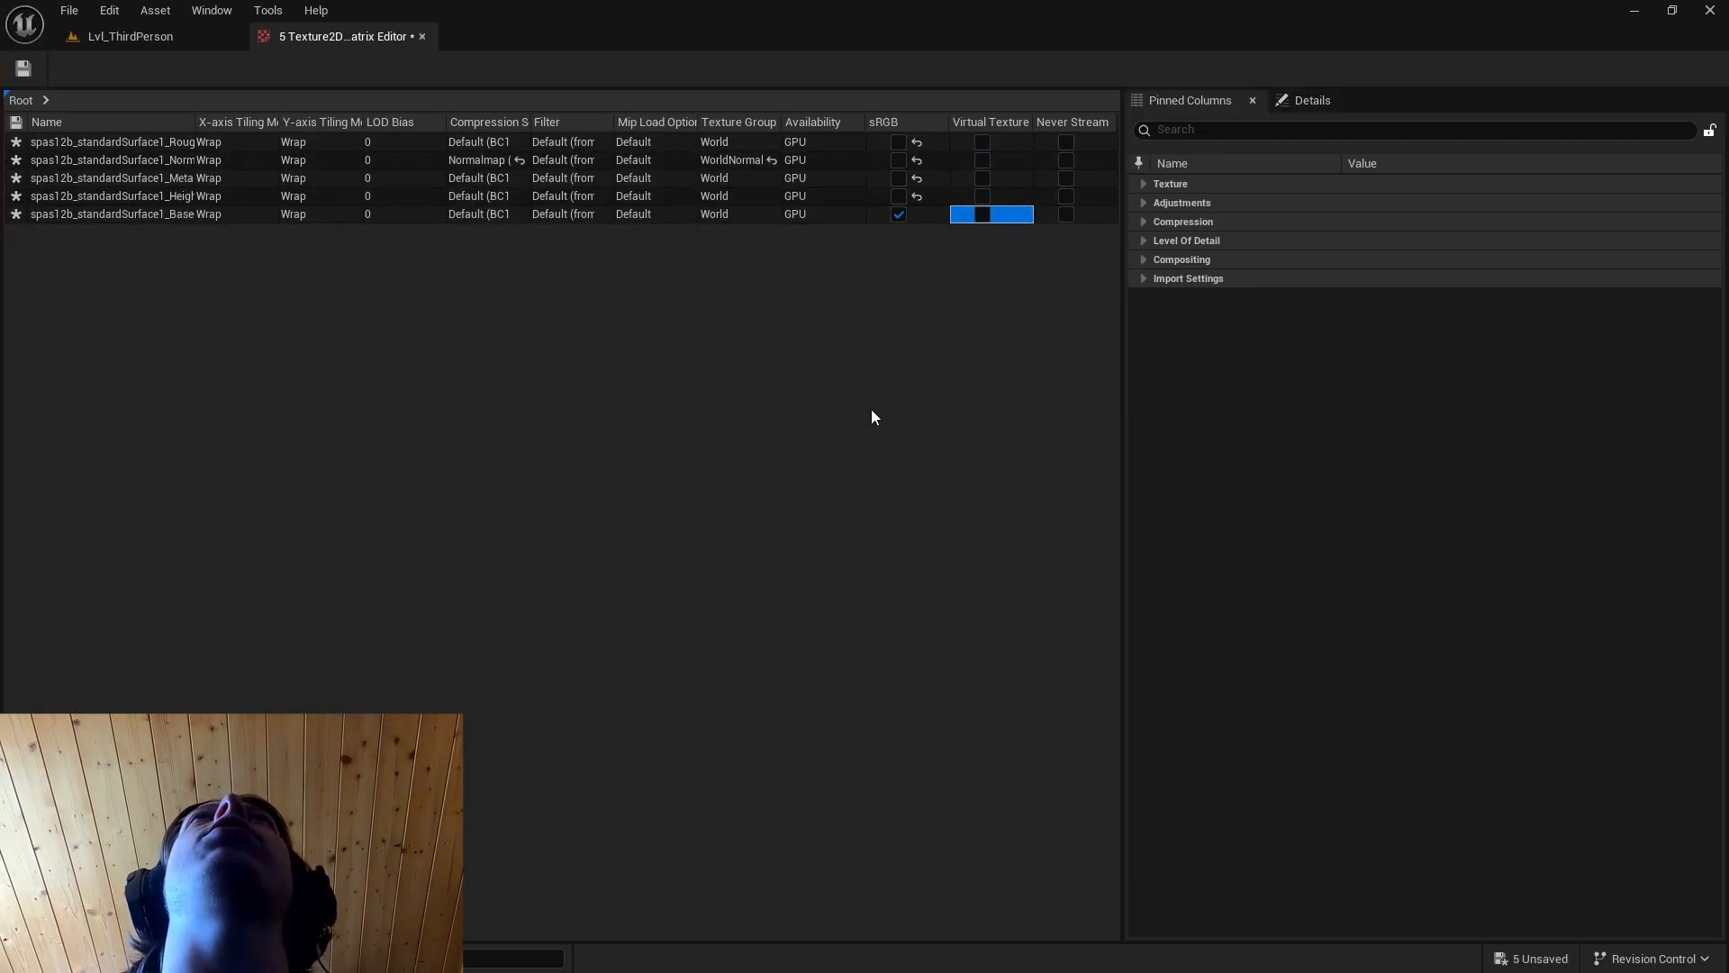
pyautogui.click(24, 68)
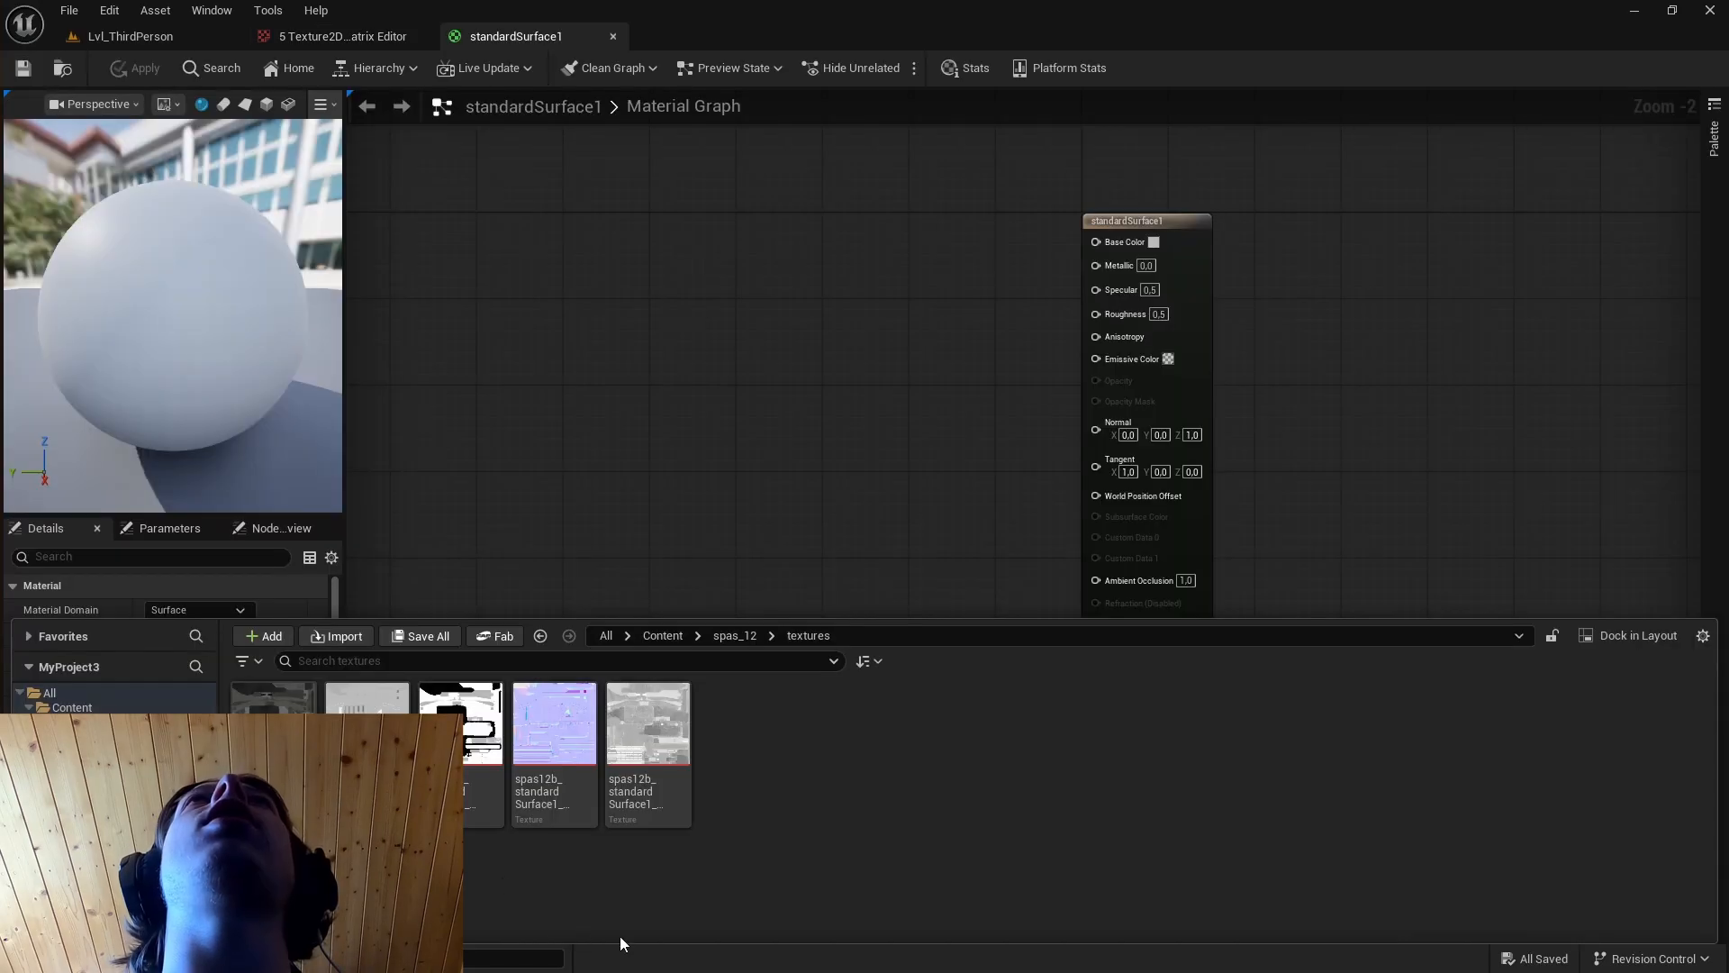
# Add the base color and metallic textures to the standardSurface1 graph and connect their RGB outputs to Base Color and Metallic.
pyautogui.rightClick(683, 915)
pyautogui.click(543, 901)
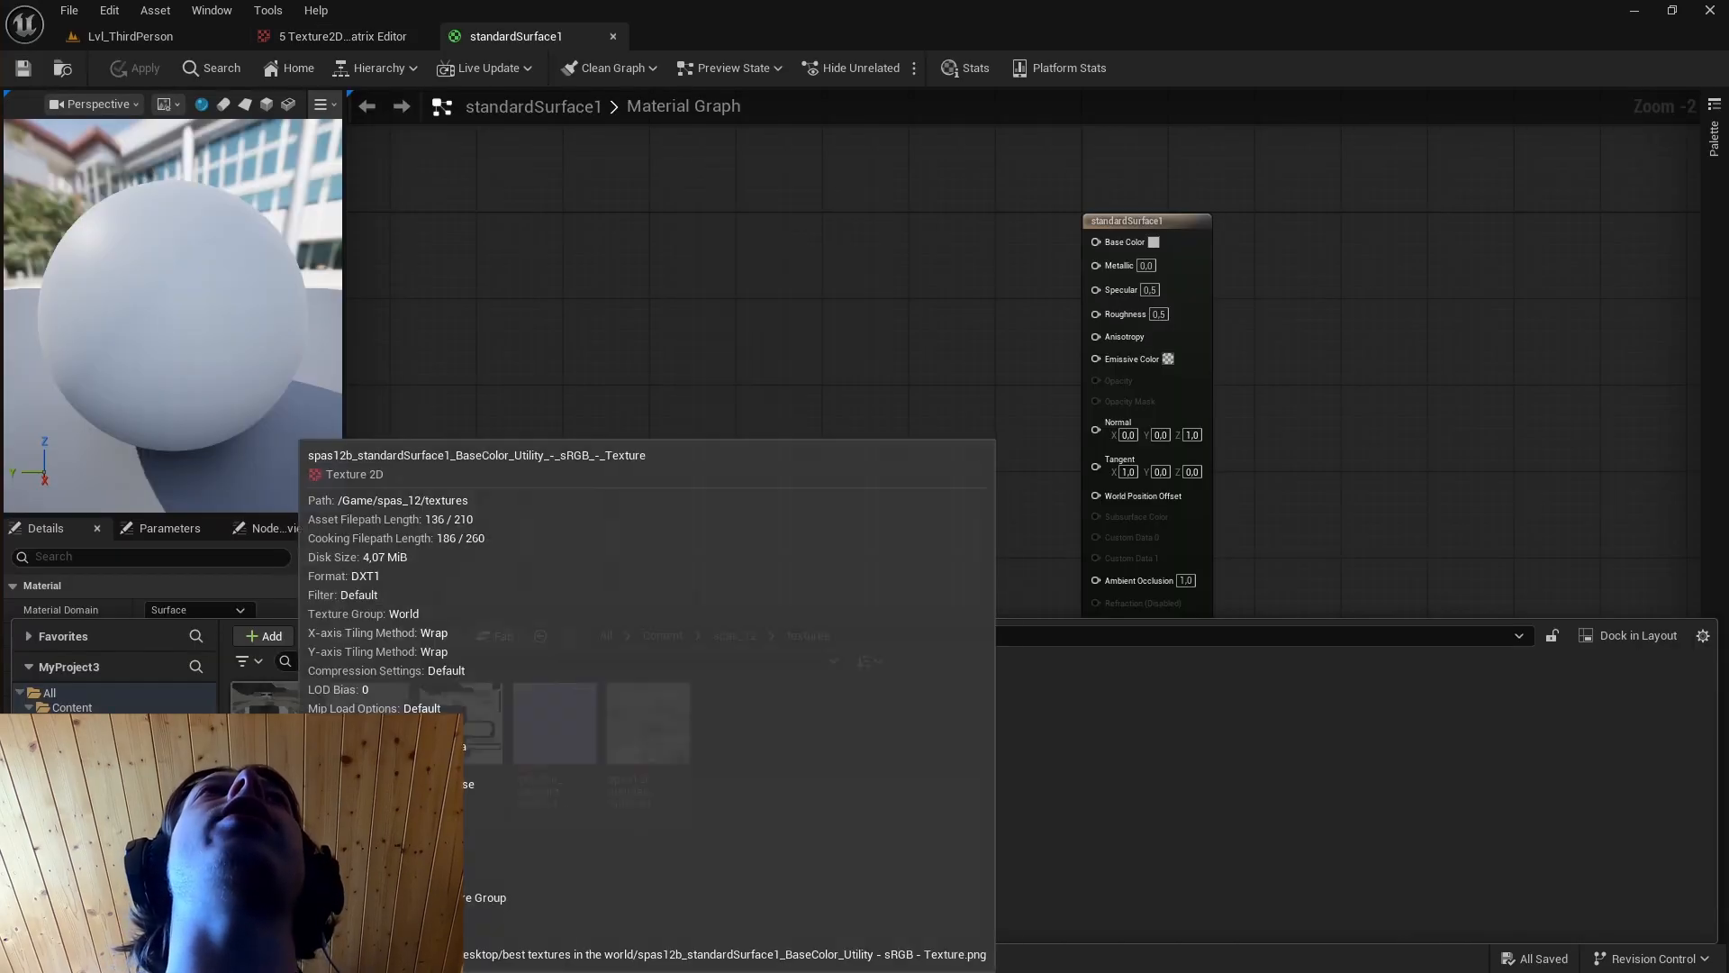
pyautogui.moveTo(270, 703); pyautogui.dragTo(683, 325)
pyautogui.moveTo(830, 317); pyautogui.dragTo(1117, 249)
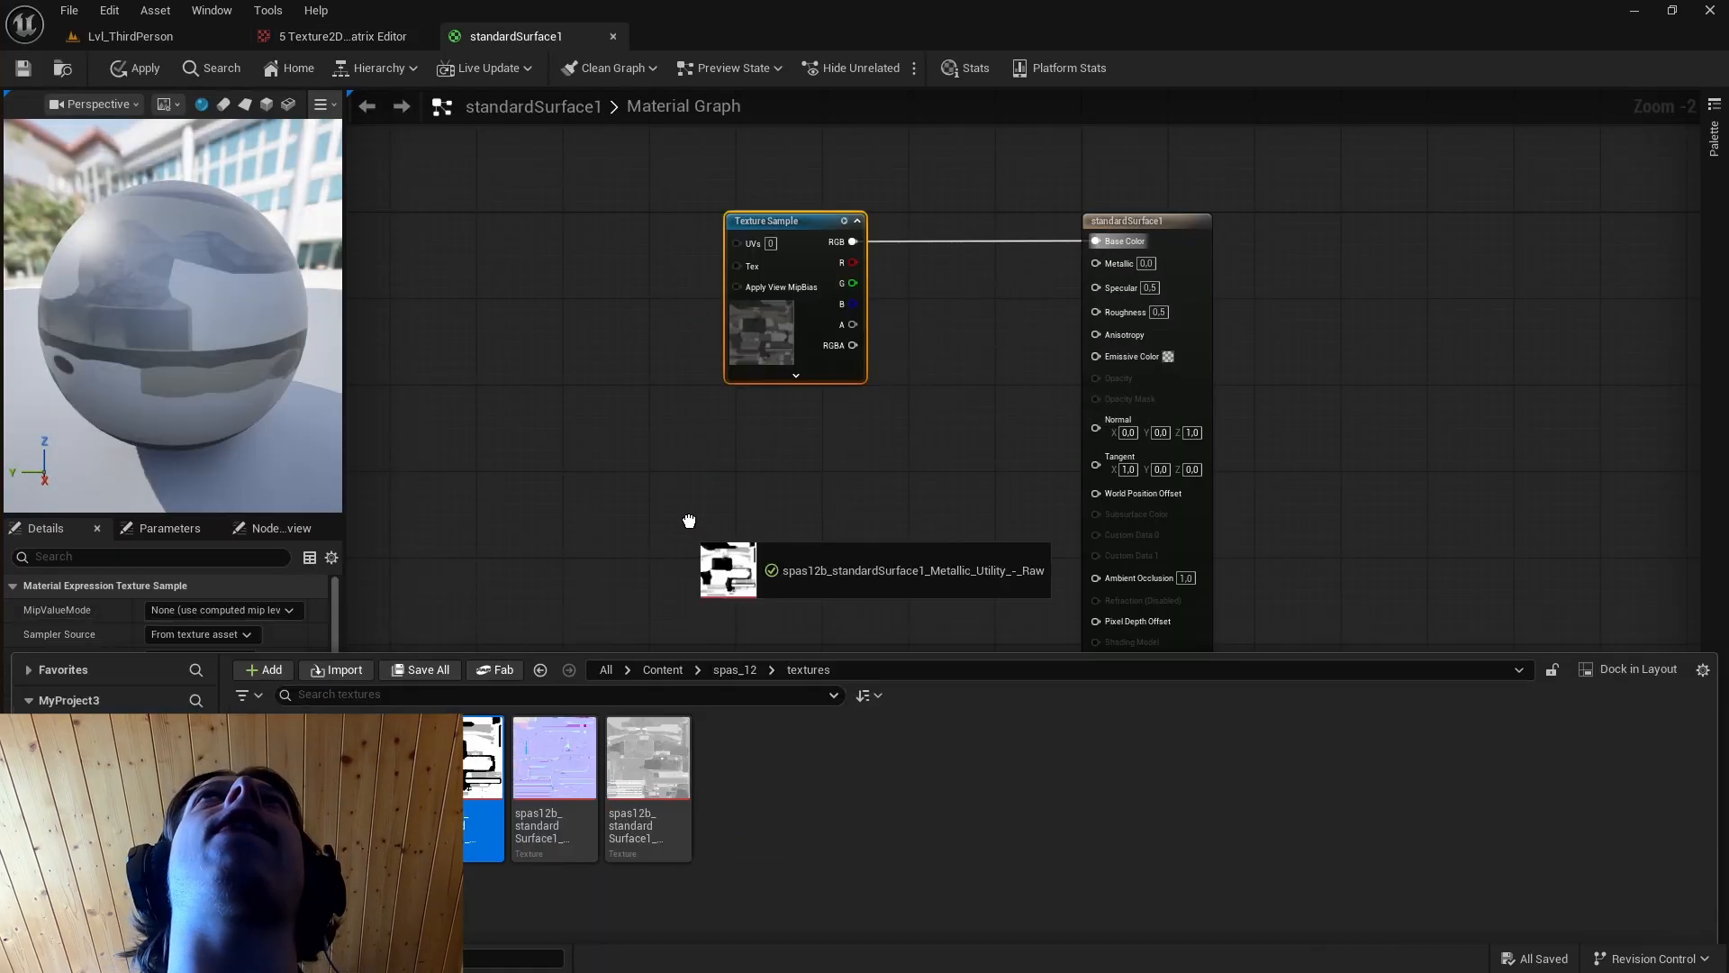
pyautogui.moveTo(695, 547); pyautogui.dragTo(718, 446)
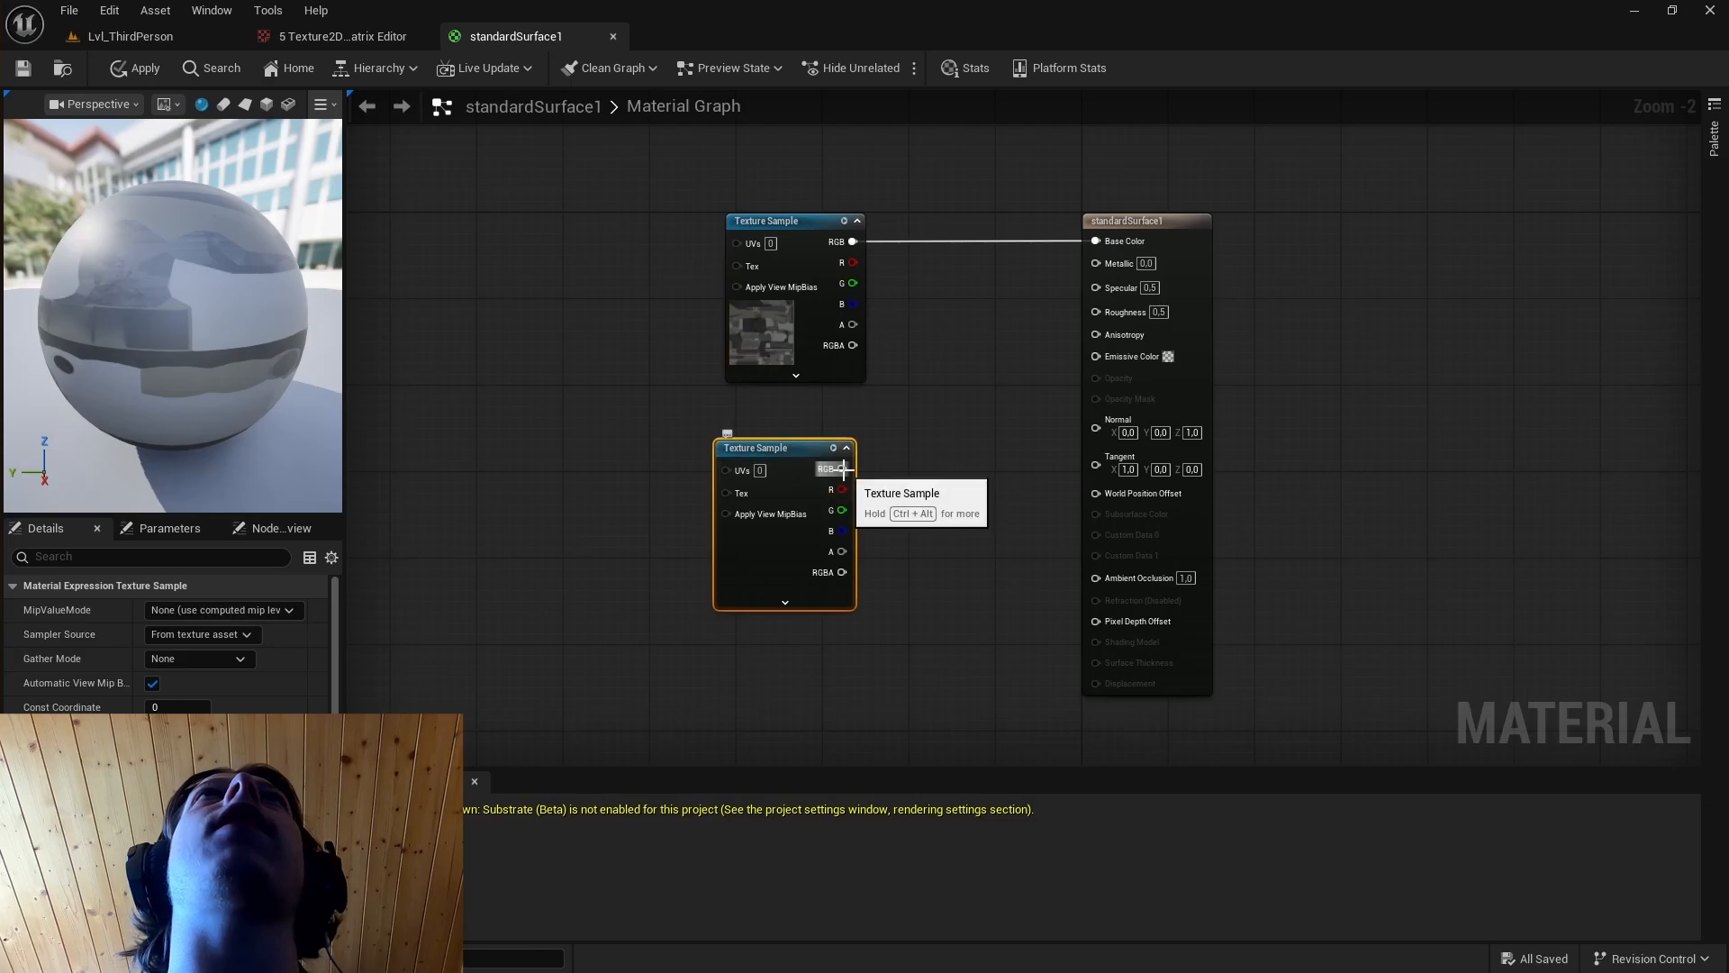
pyautogui.moveTo(842, 469); pyautogui.dragTo(1104, 268)
pyautogui.moveTo(1104, 267); pyautogui.dragTo(1106, 266)
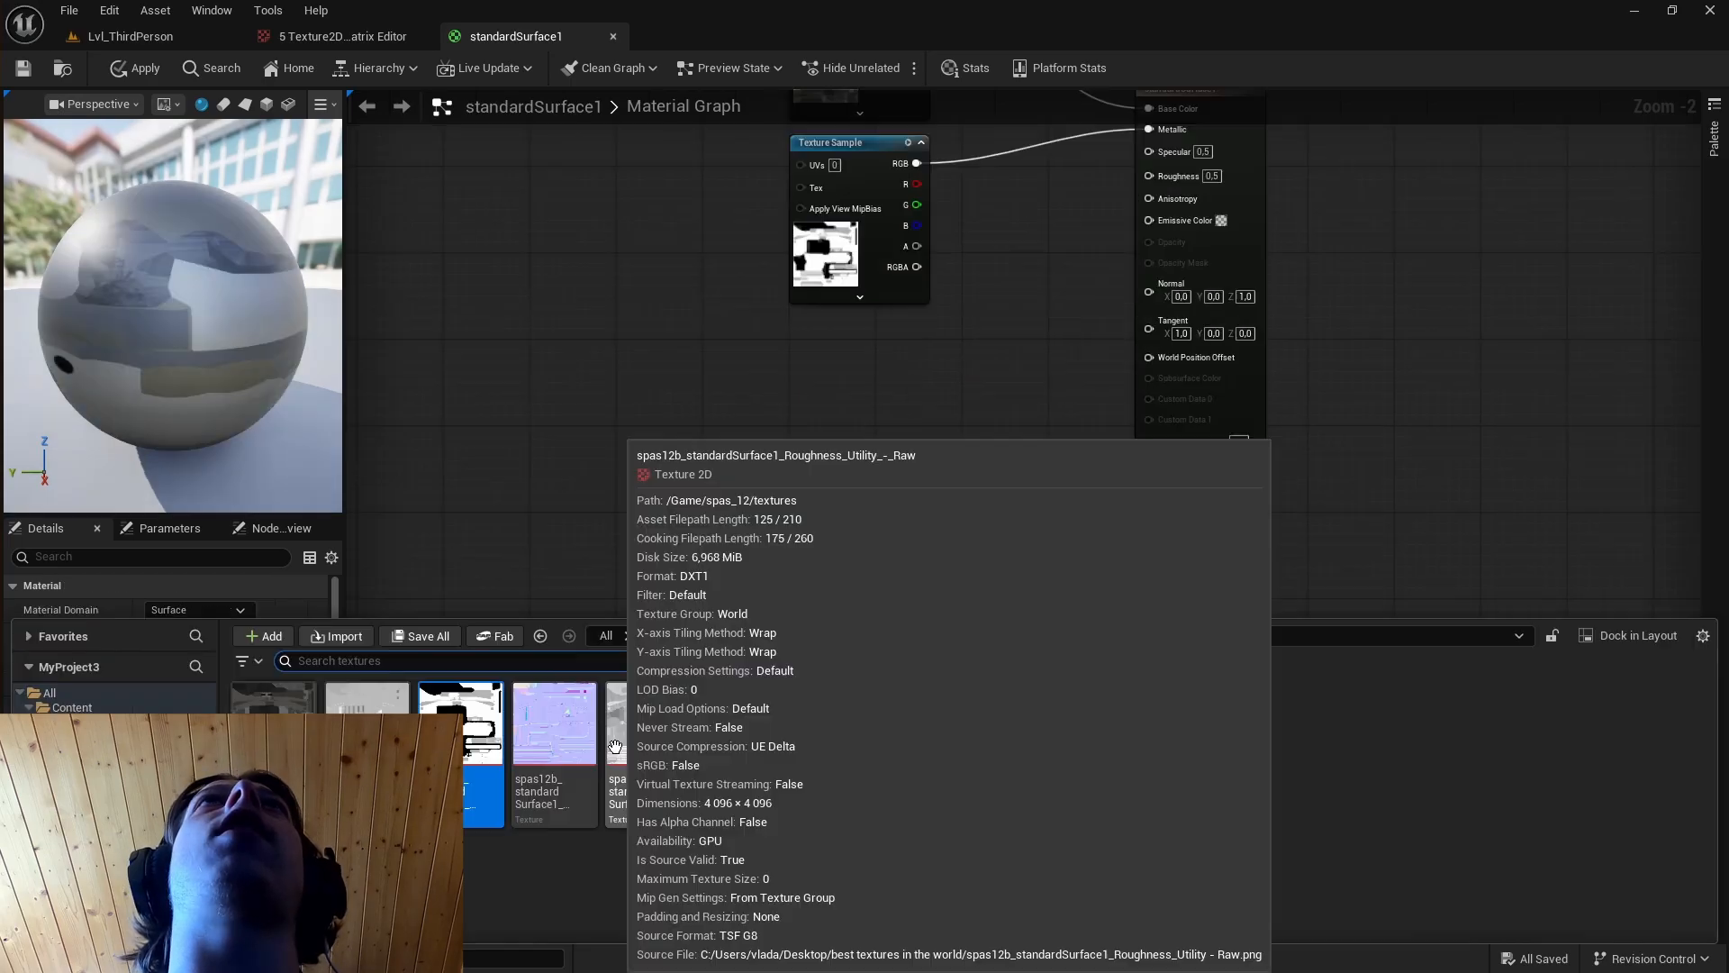
# Add the roughness and normal textures to the graph and connect their RGB outputs to Roughness and Normal.
pyautogui.moveTo(468, 766); pyautogui.dragTo(852, 318)
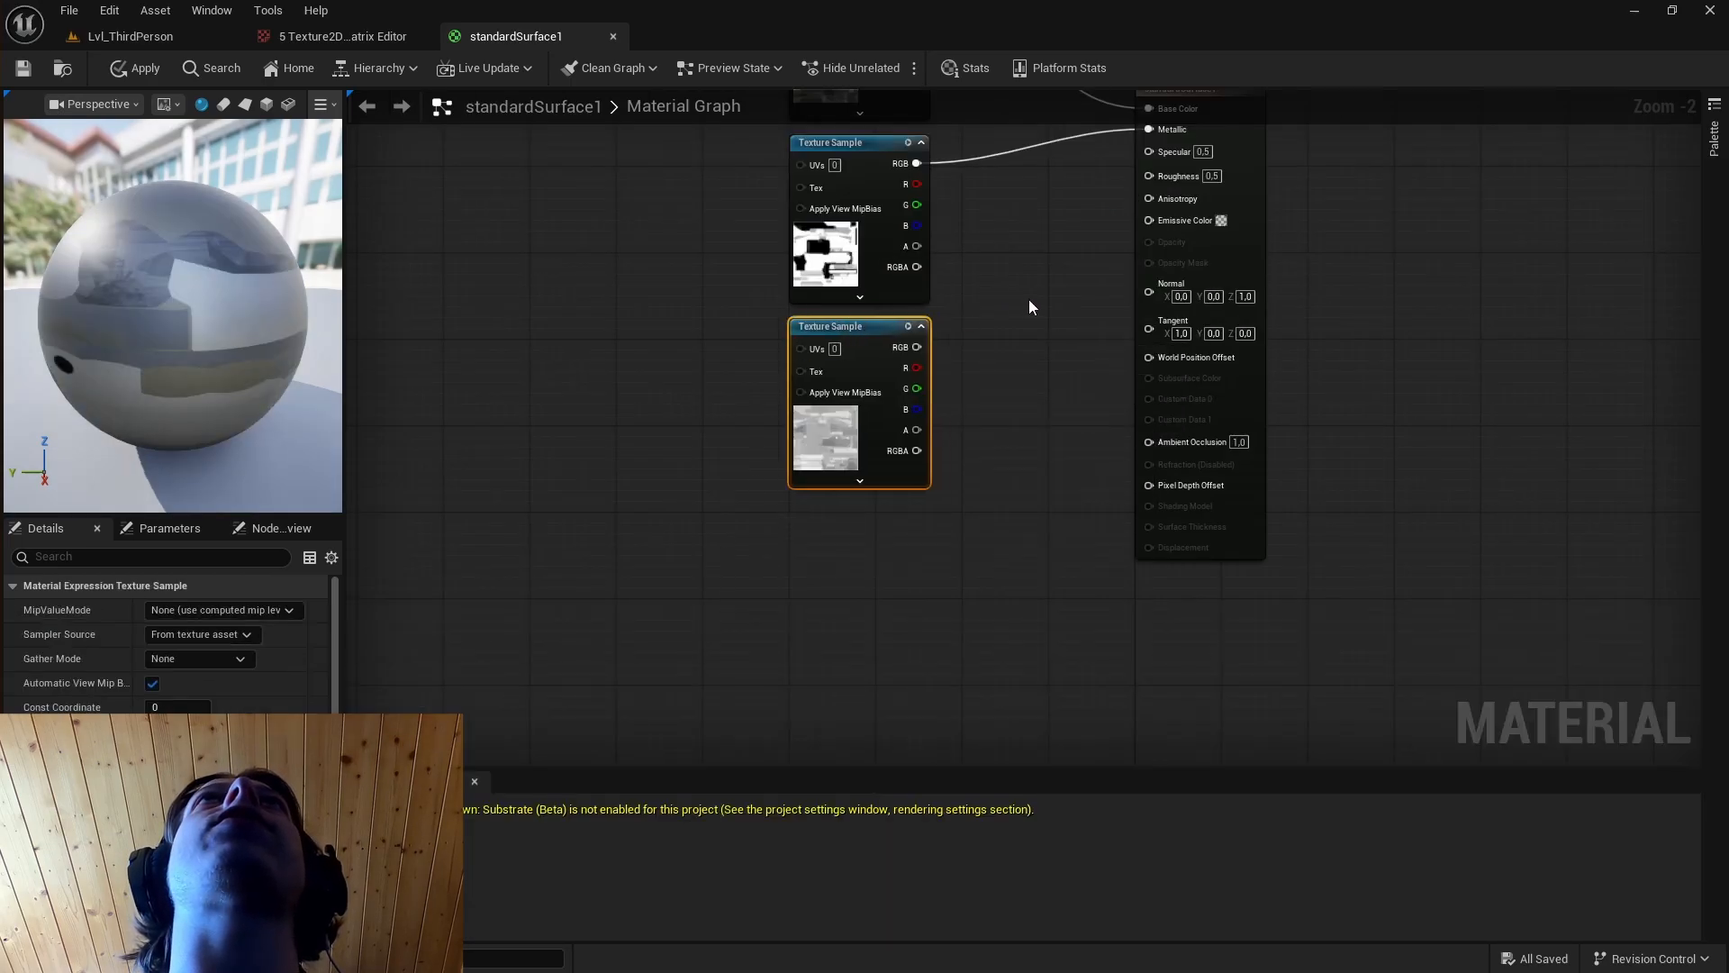
pyautogui.moveTo(1029, 306); pyautogui.dragTo(933, 498, button='right')
pyautogui.moveTo(821, 538); pyautogui.dragTo(1053, 366)
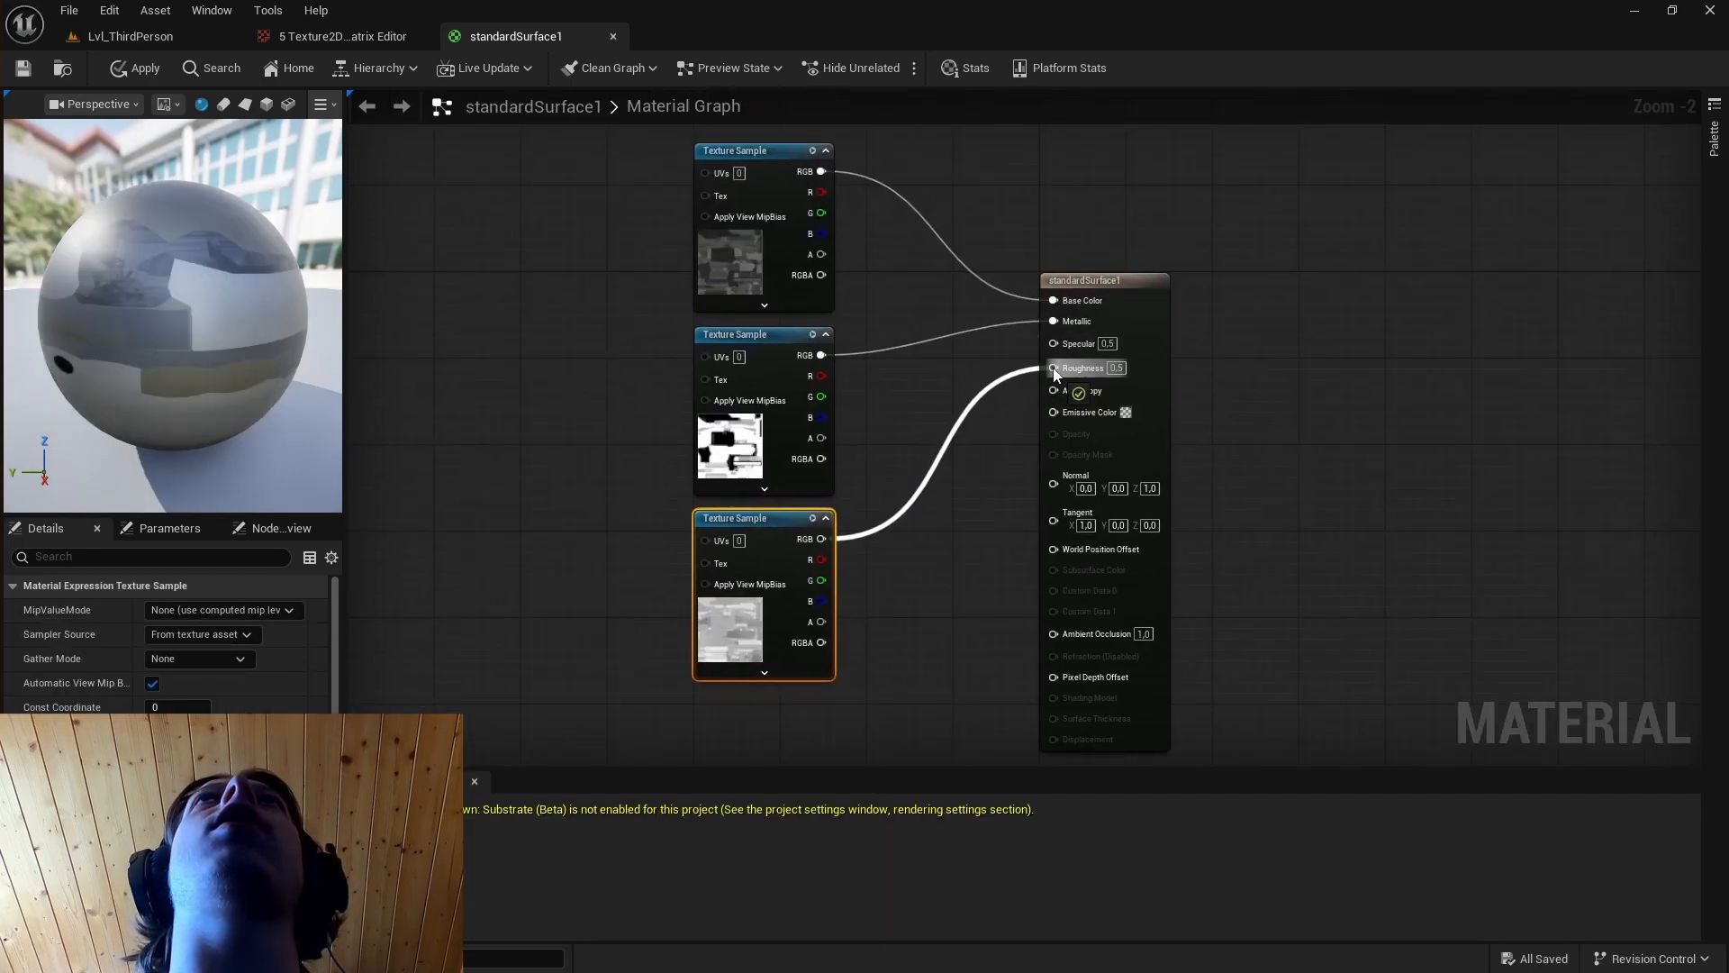
pyautogui.moveTo(469, 766); pyautogui.dragTo(842, 396)
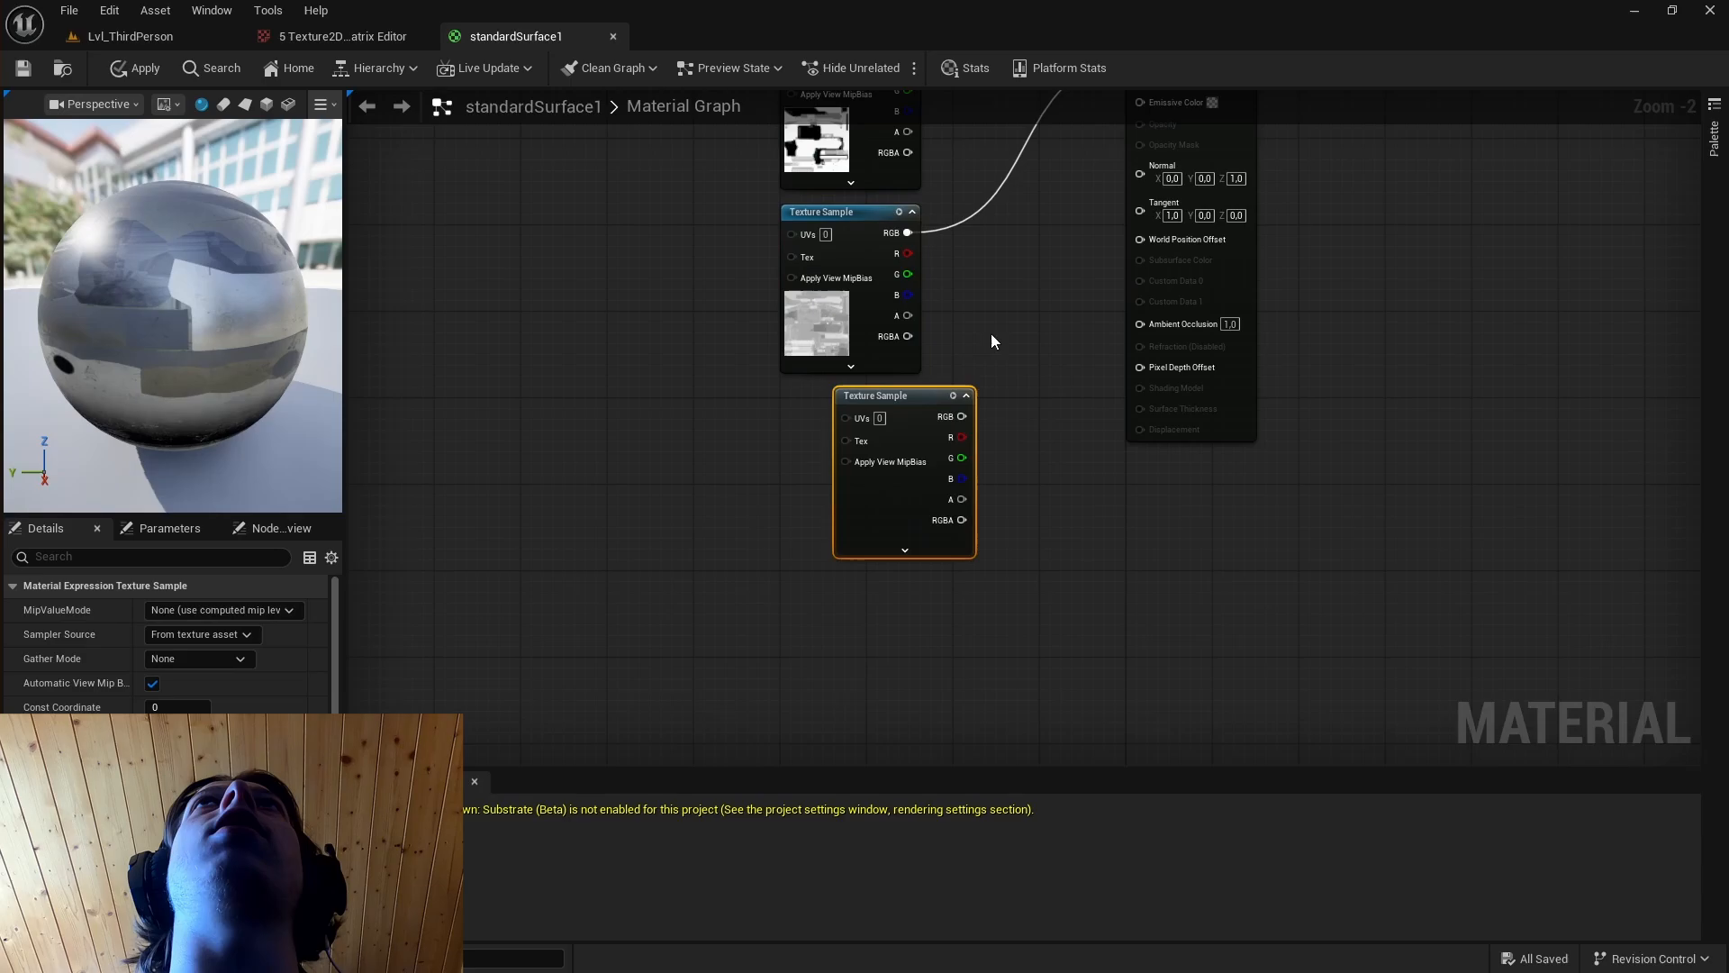
pyautogui.moveTo(991, 270); pyautogui.dragTo(953, 454, button='right')
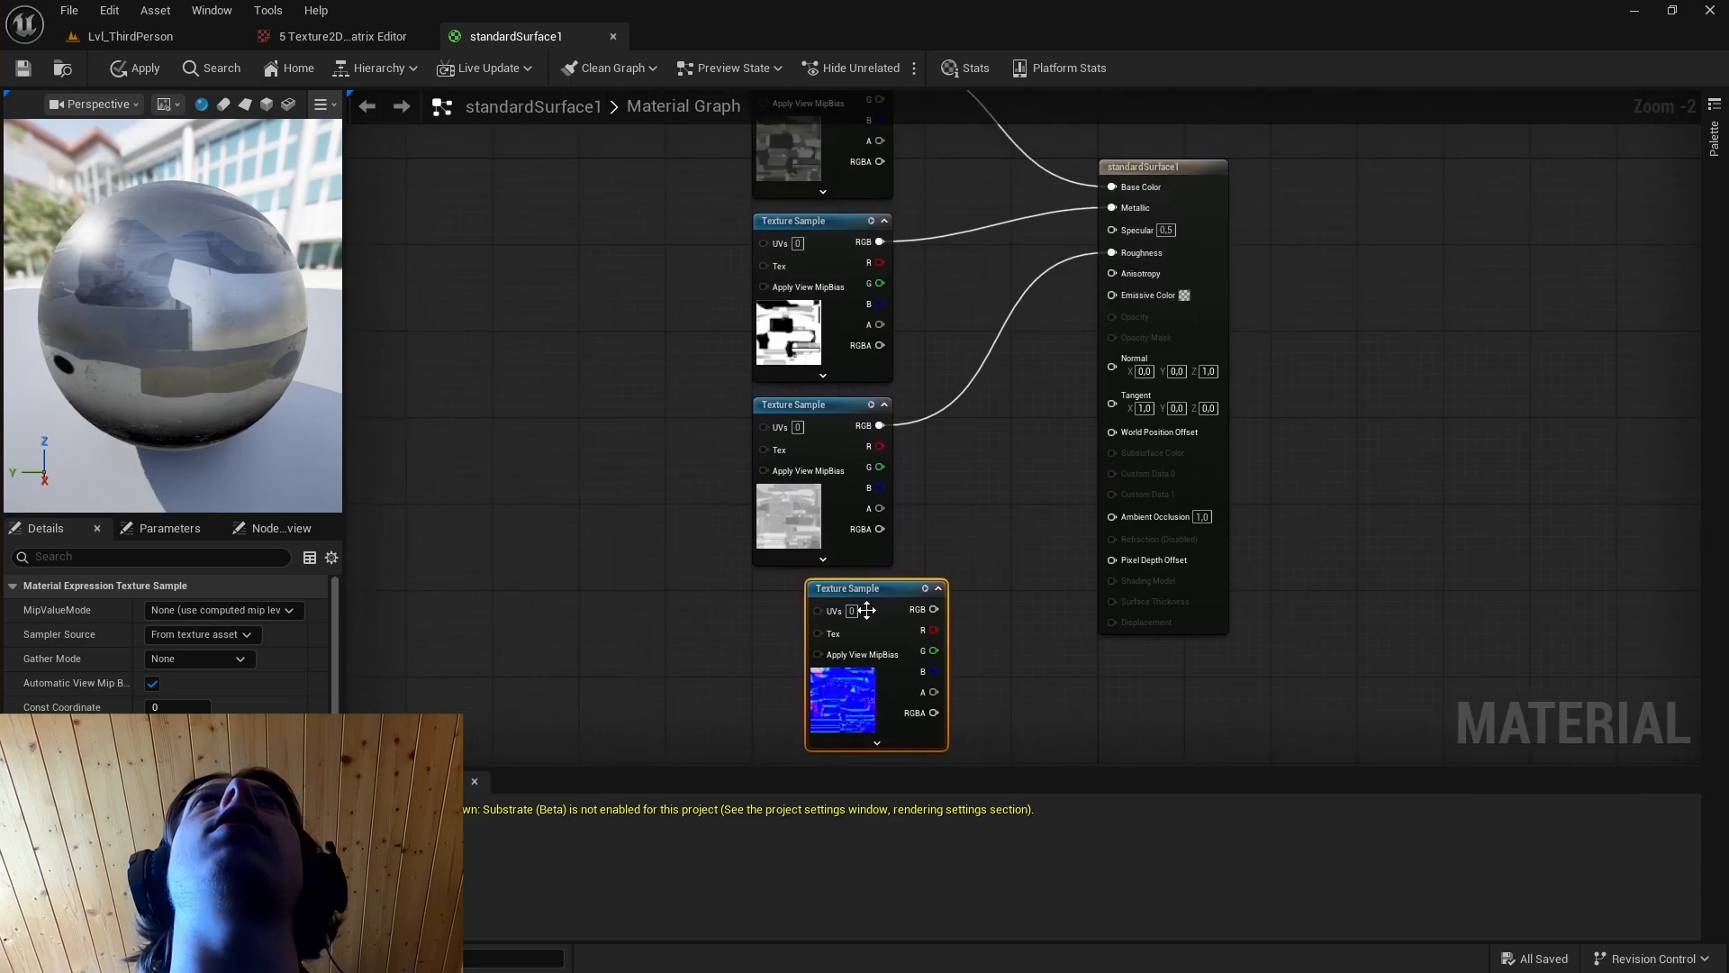
pyautogui.moveTo(864, 591); pyautogui.dragTo(1121, 362)
pyautogui.moveTo(1121, 362); pyautogui.dragTo(1121, 363)
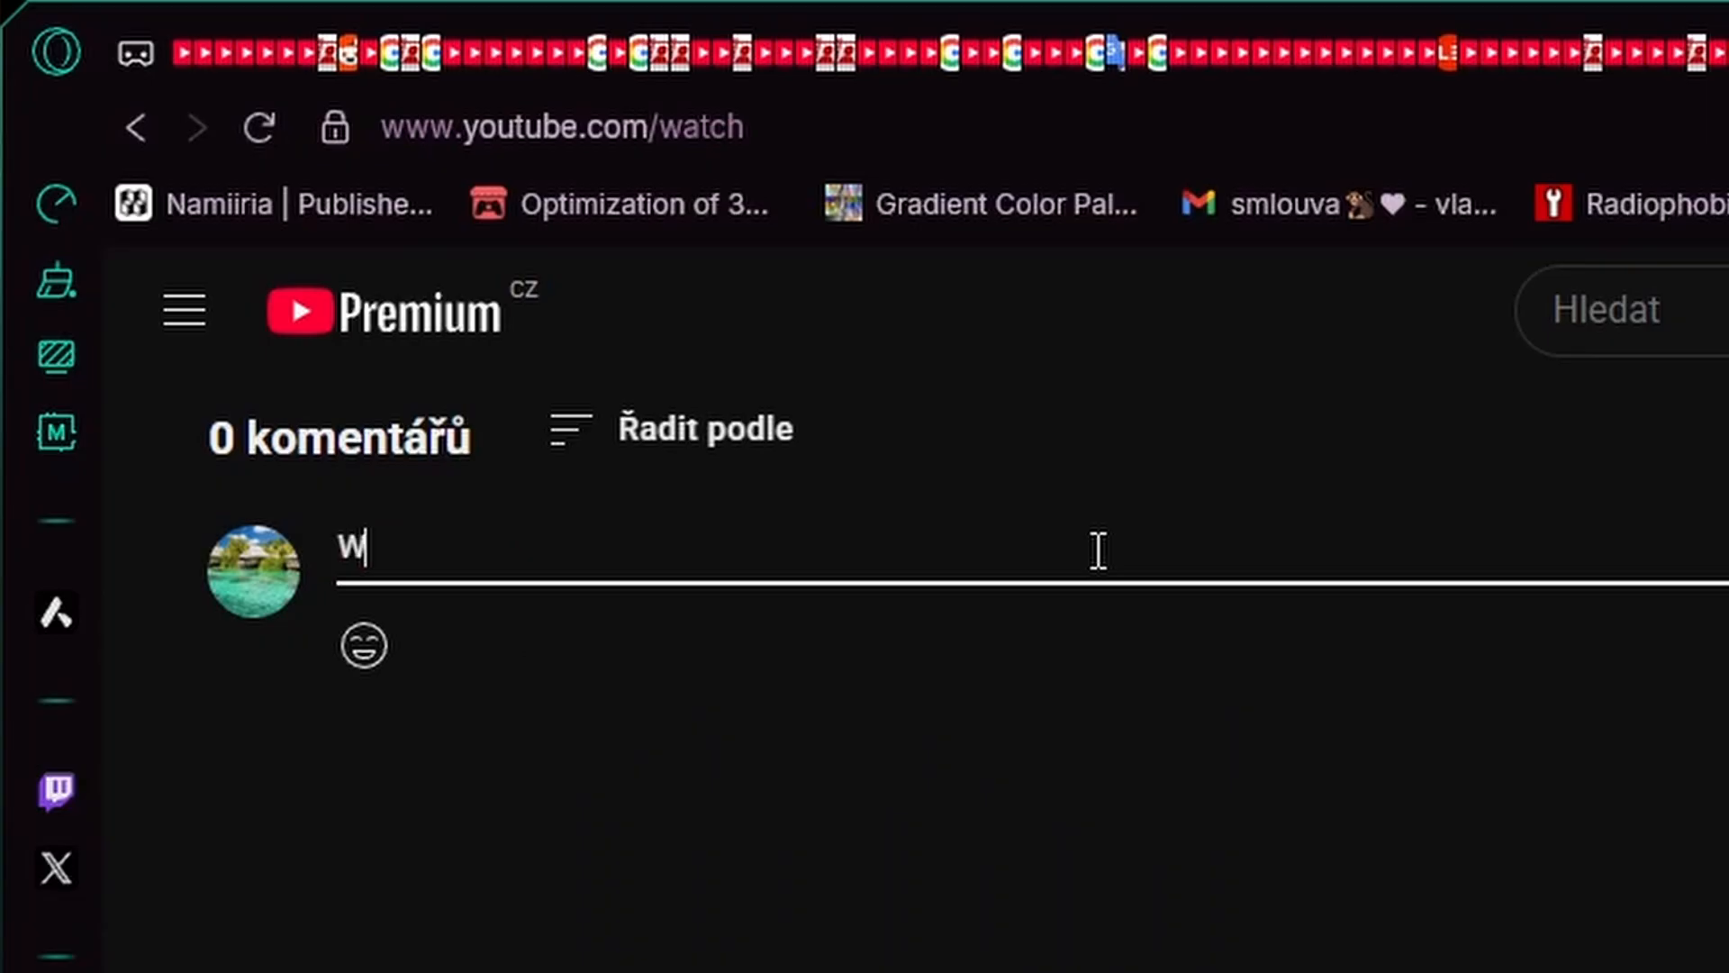
pyautogui.write('hat about mz normals map dude!!!!!!')
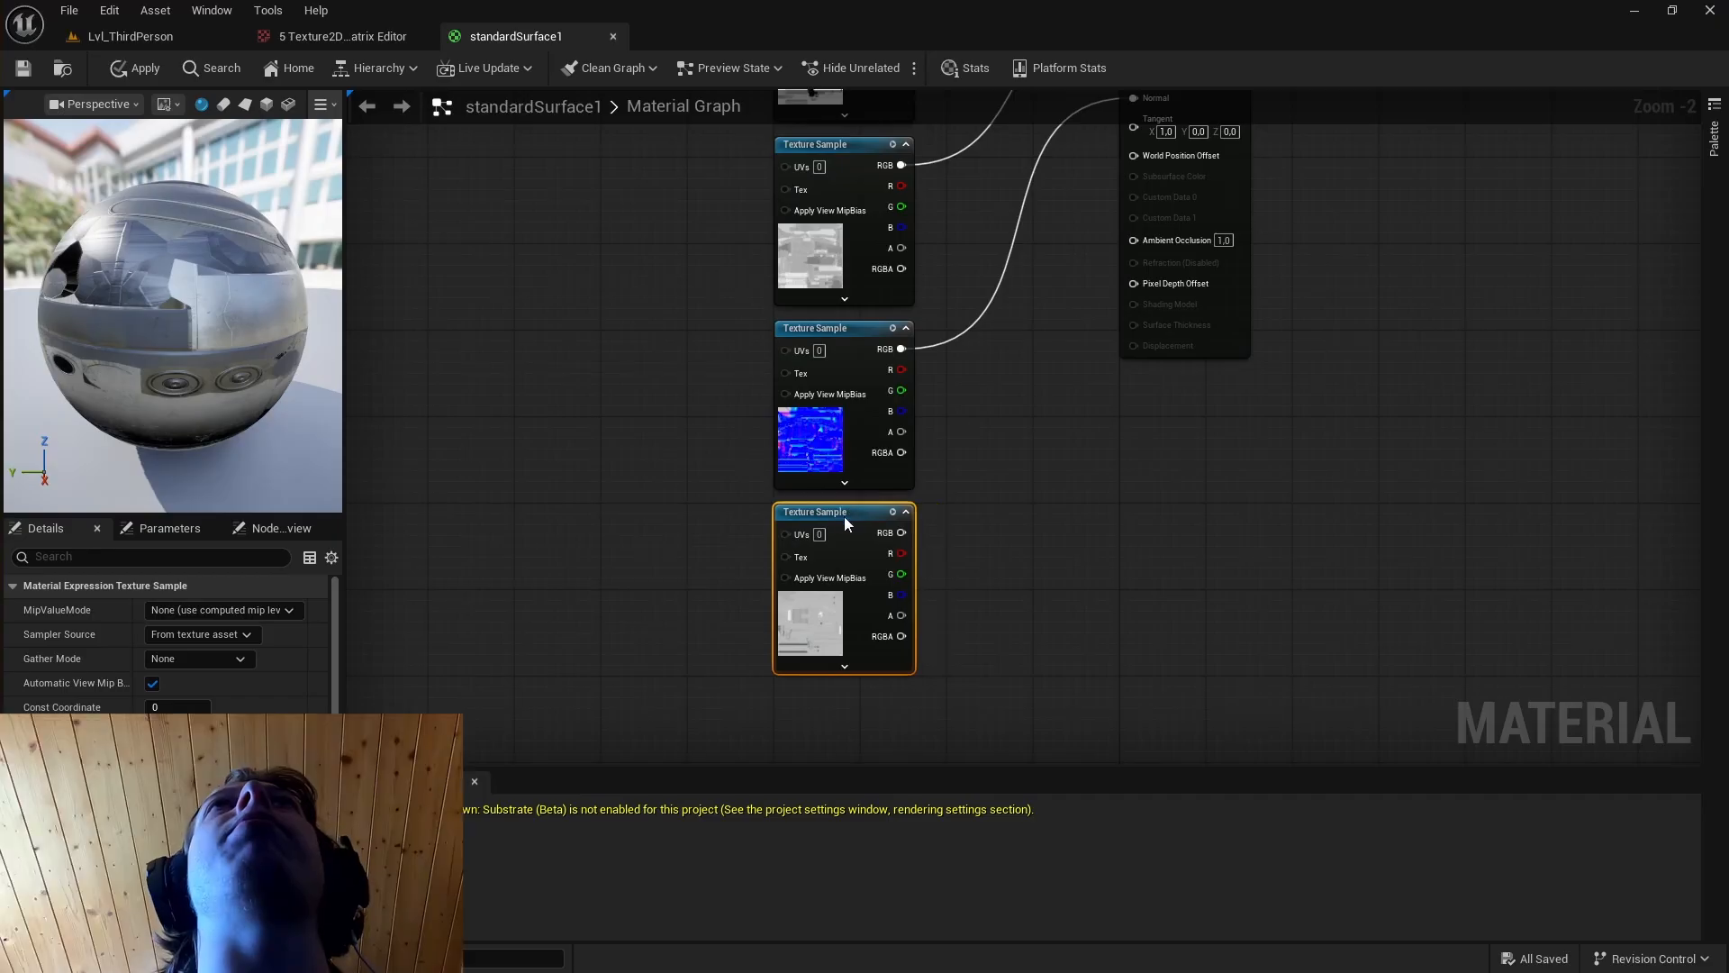
# Place the height texture sample under the normal map and add a BlendAngleCorrectedNormals node below the material output node.
pyautogui.moveTo(845, 516); pyautogui.dragTo(949, 621, button='right')
pyautogui.moveTo(1100, 218); pyautogui.dragTo(1058, 413, button='right')
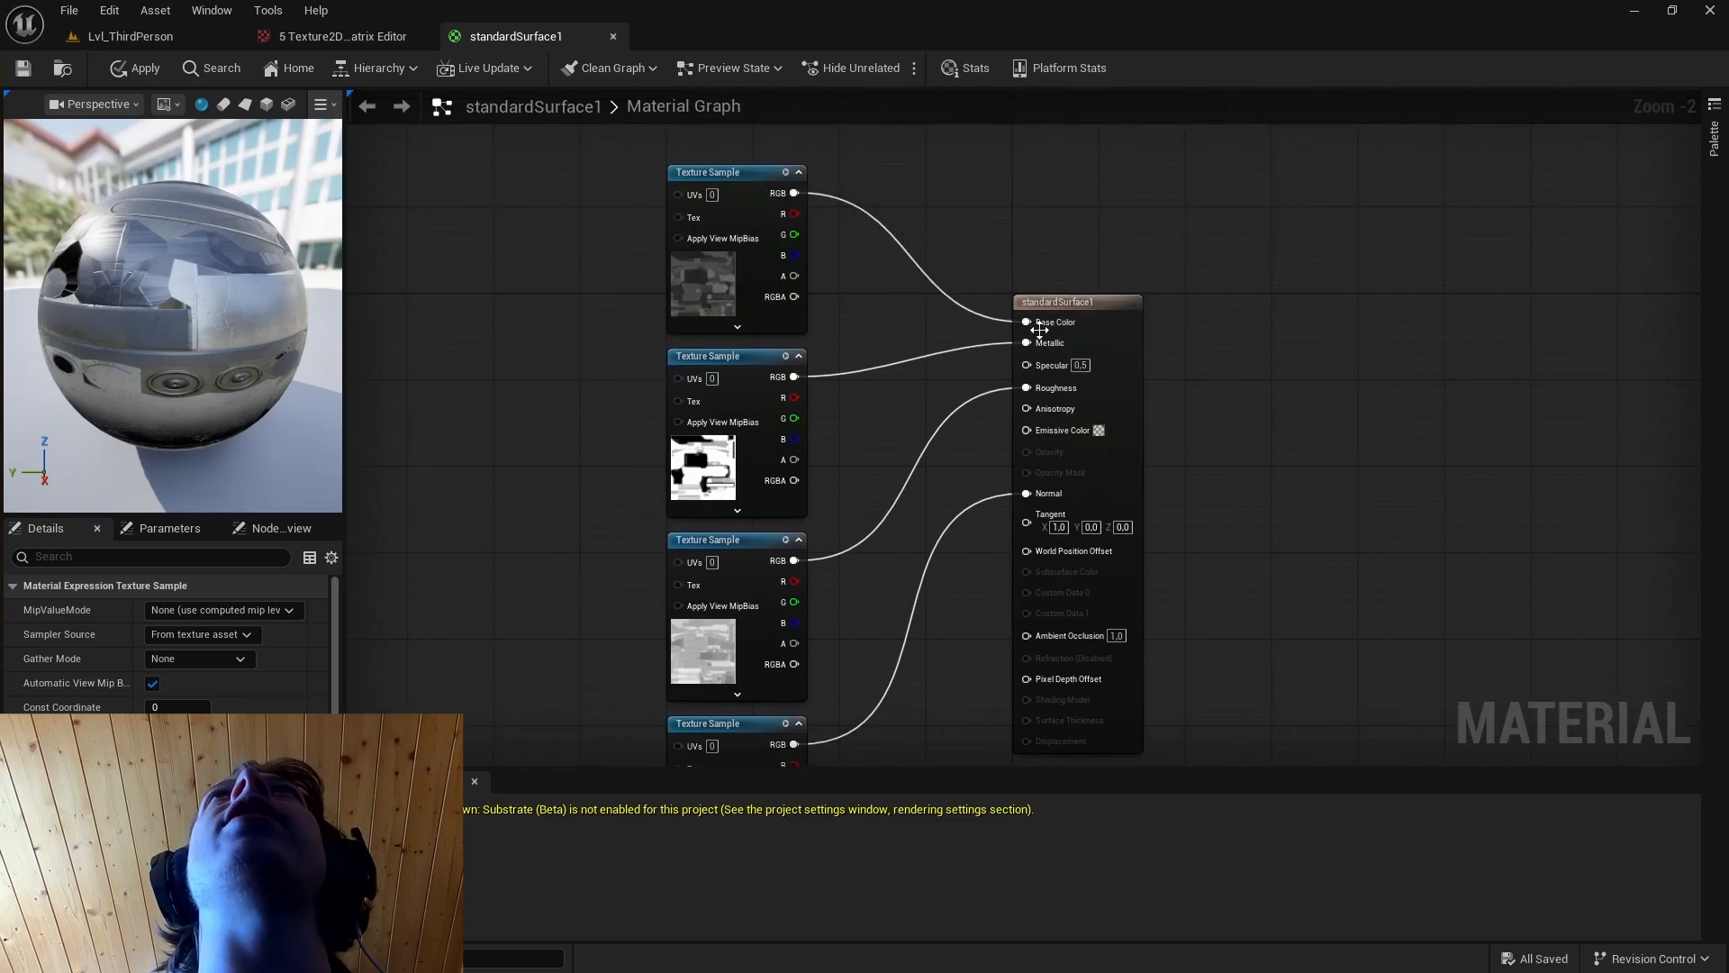
pyautogui.moveTo(623, 523); pyautogui.dragTo(606, 521, button='right')
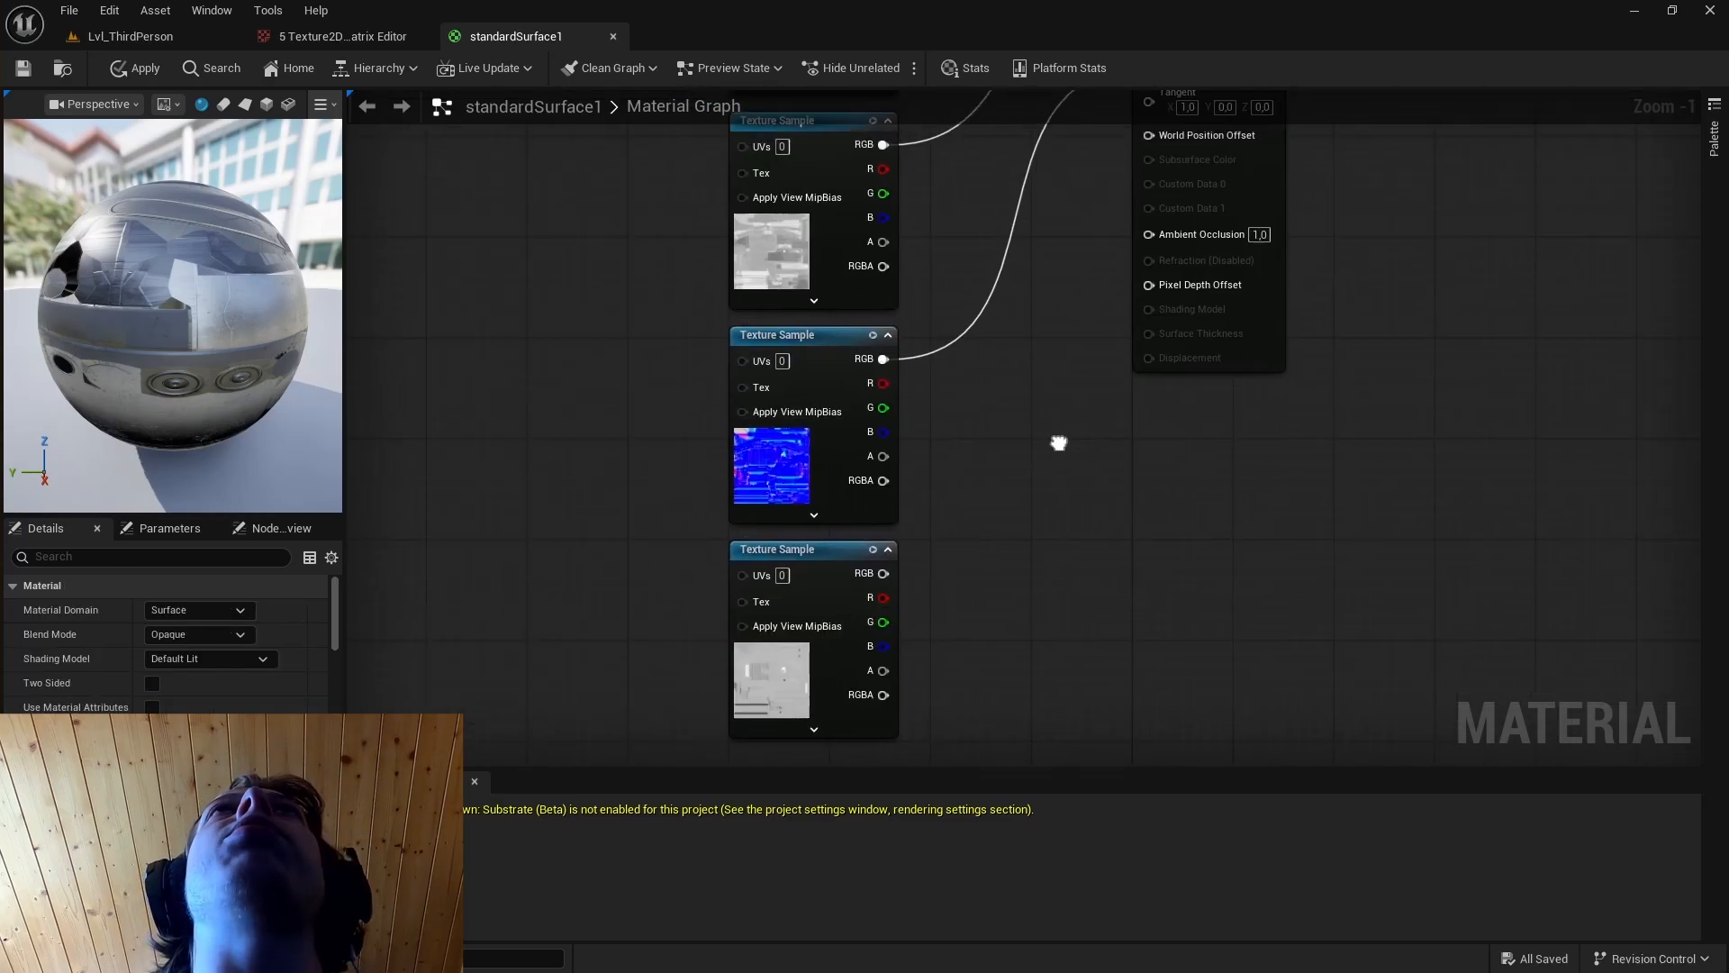
pyautogui.moveTo(1058, 440); pyautogui.dragTo(1042, 510, button='right')
pyautogui.rightClick(1134, 505)
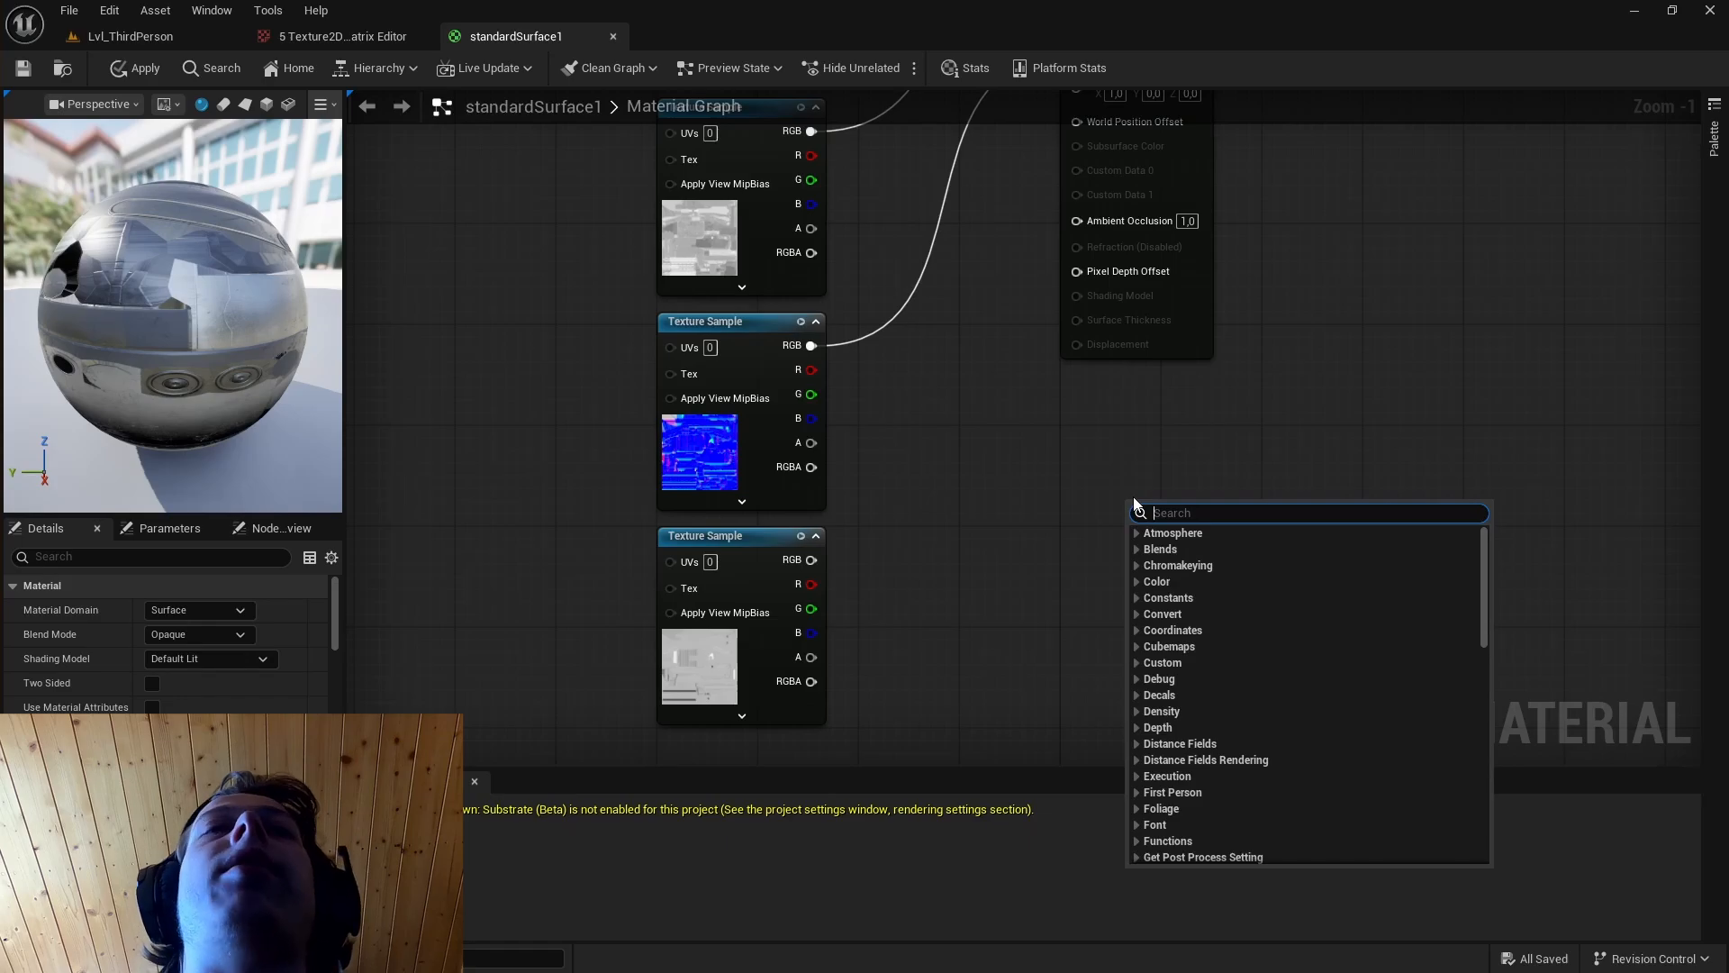
pyautogui.write('blend angle')
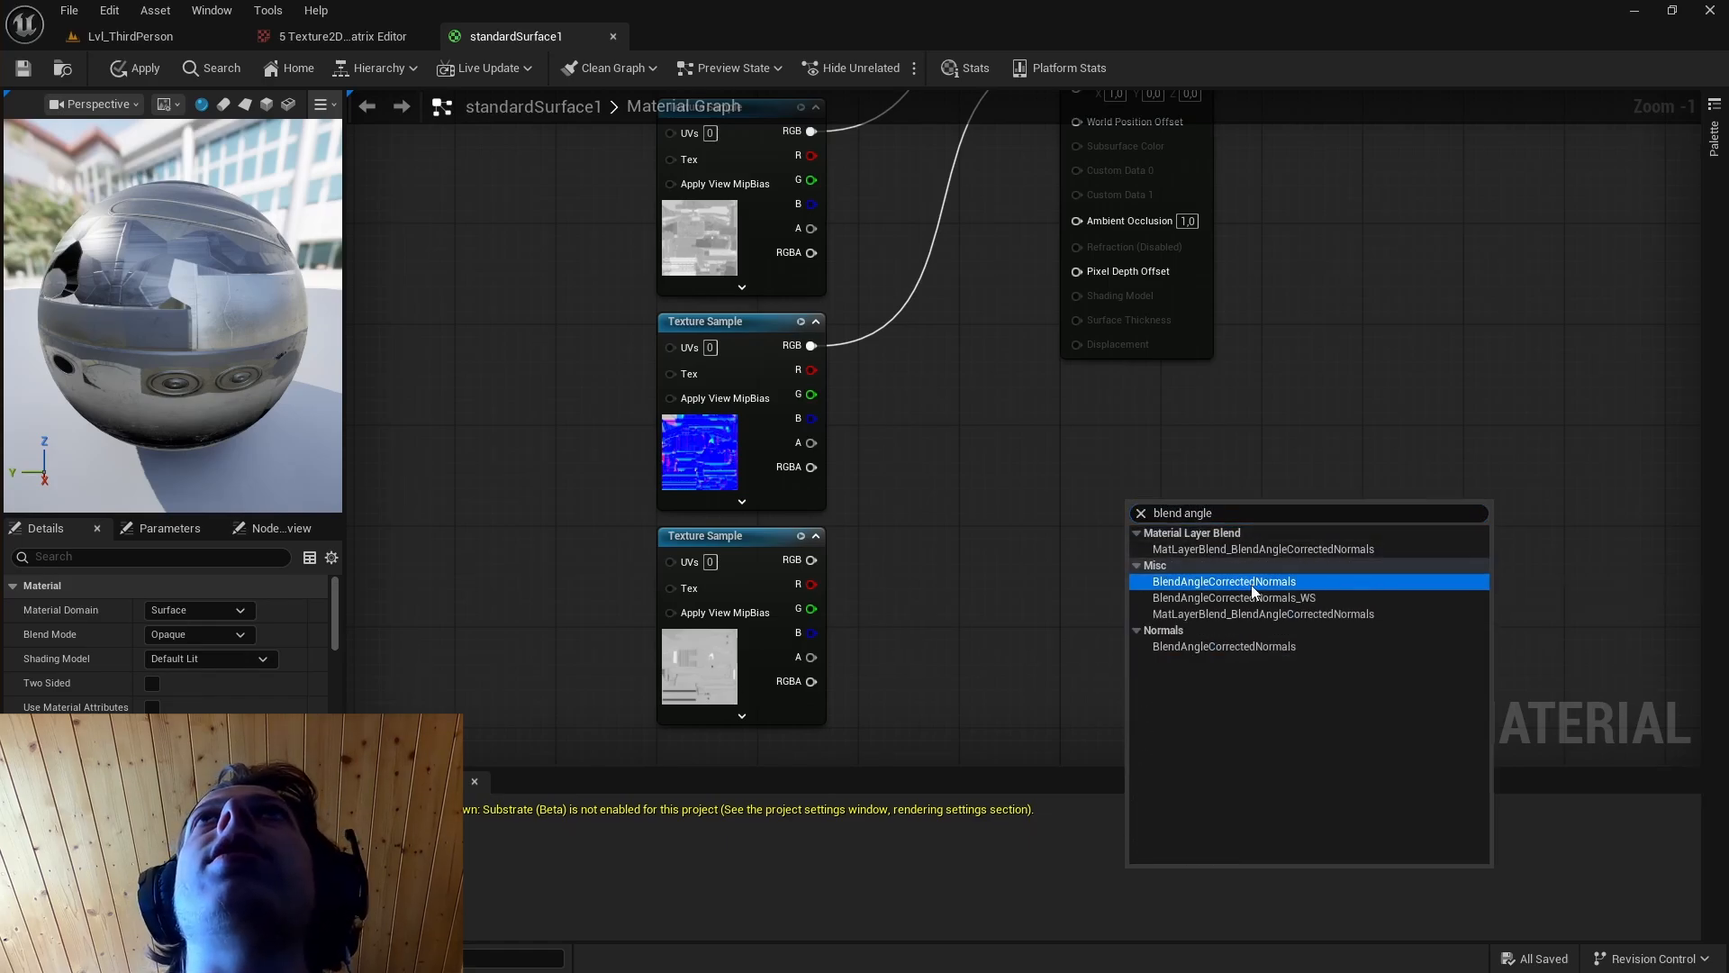
pyautogui.click(1275, 583)
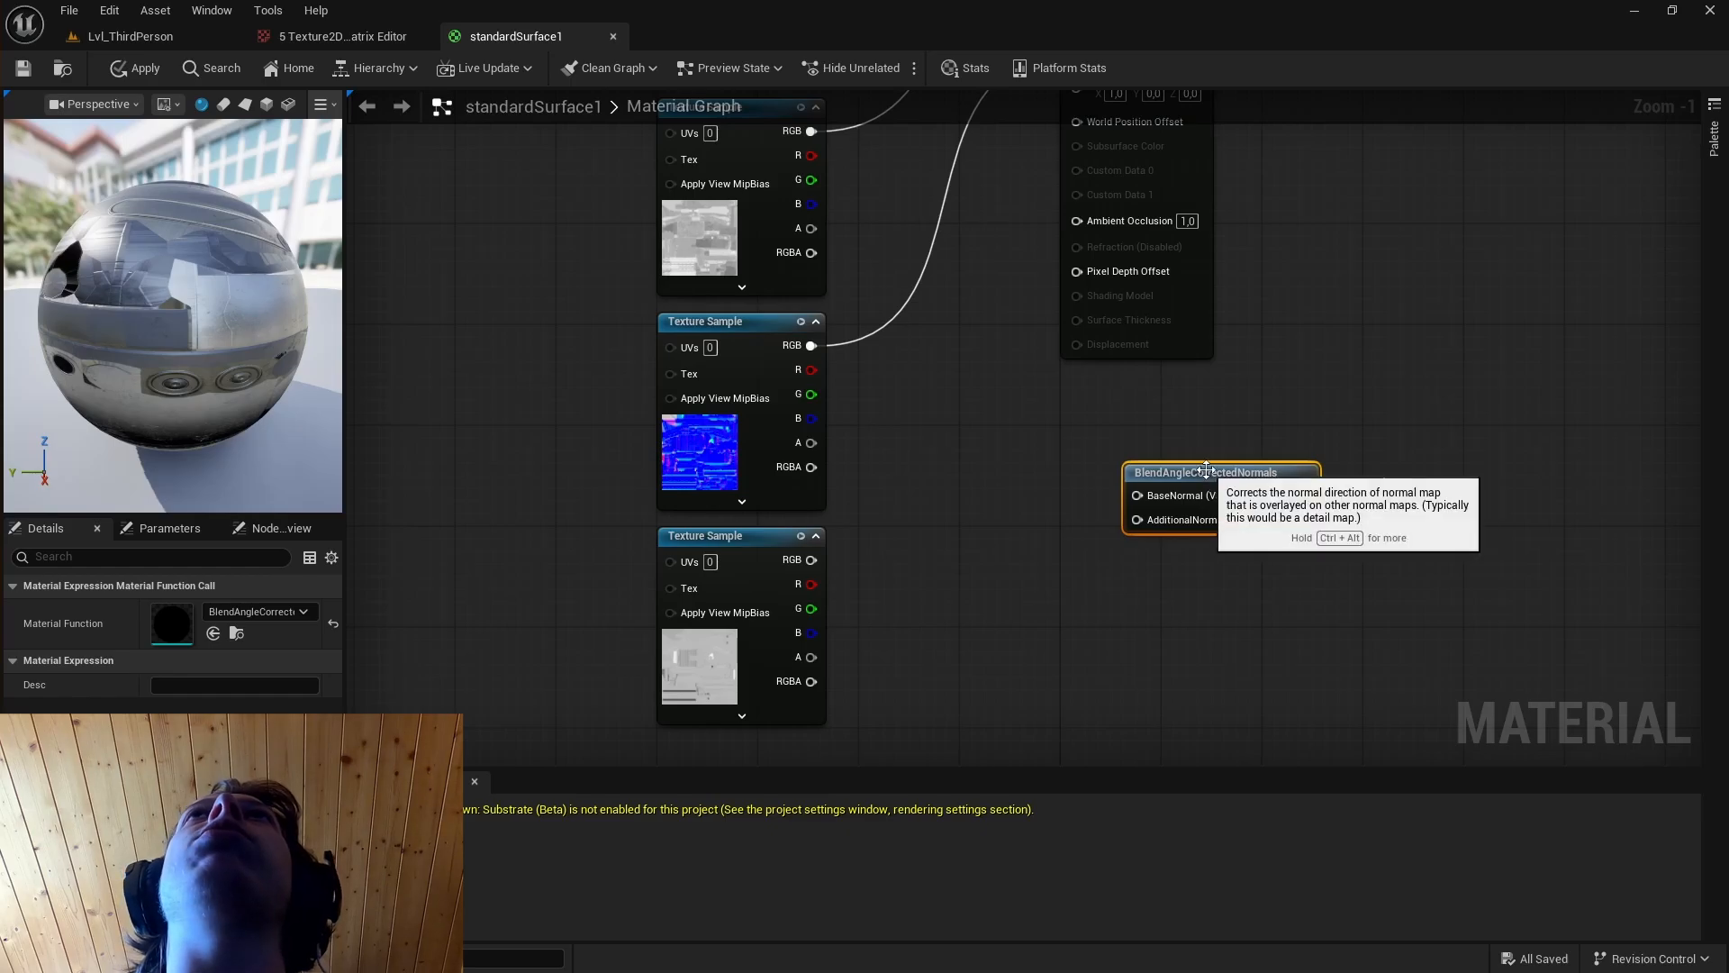
pyautogui.moveTo(1206, 470); pyautogui.dragTo(1245, 445)
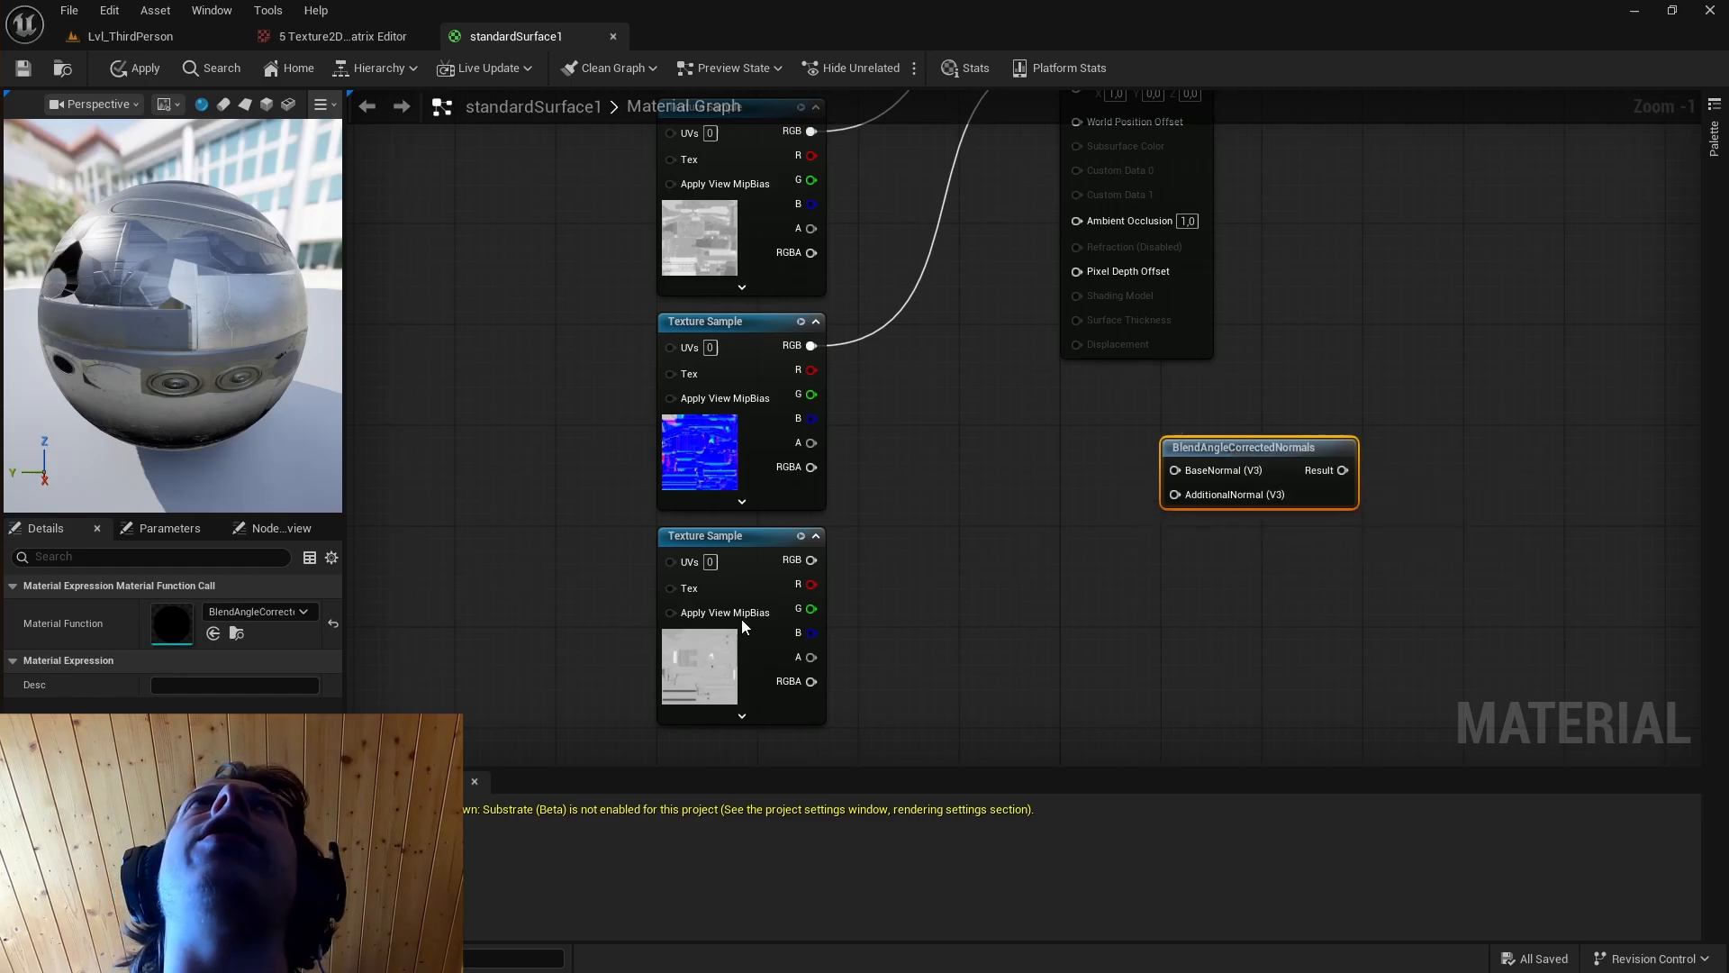
pyautogui.click(737, 536)
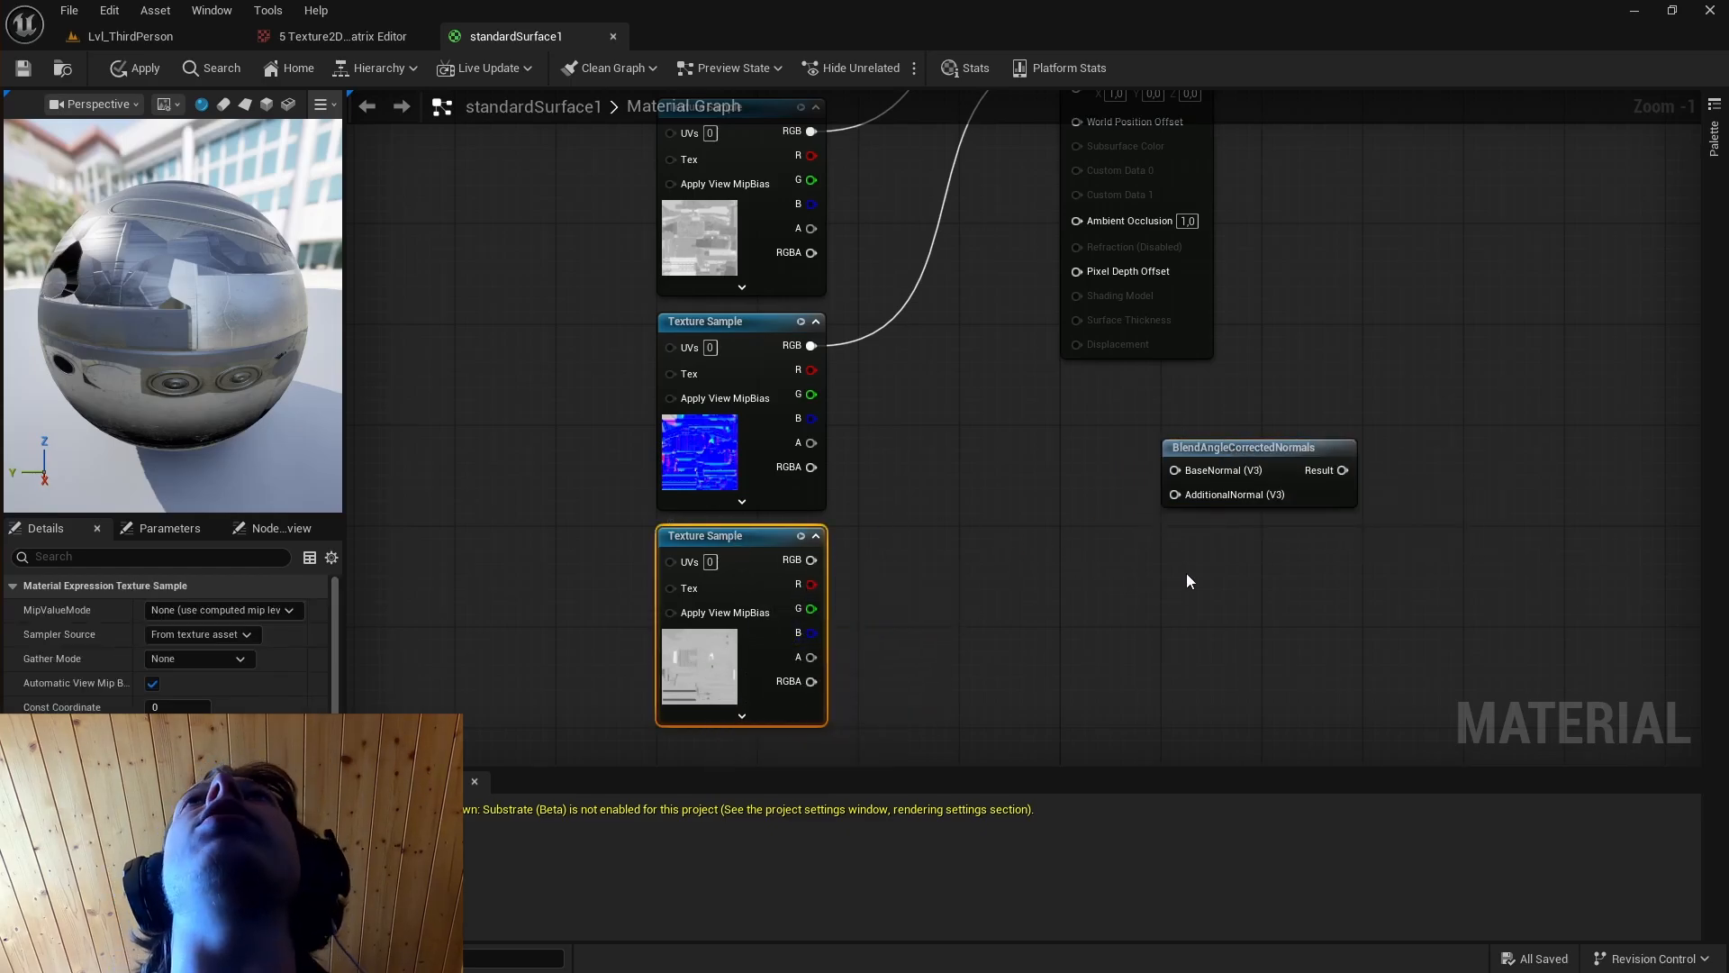
pyautogui.click(1081, 629)
# Add a NormalFromHeightmap node between the height texture sample and the BlendAngleCorrectedNormals node.
pyautogui.rightClick(1032, 590)
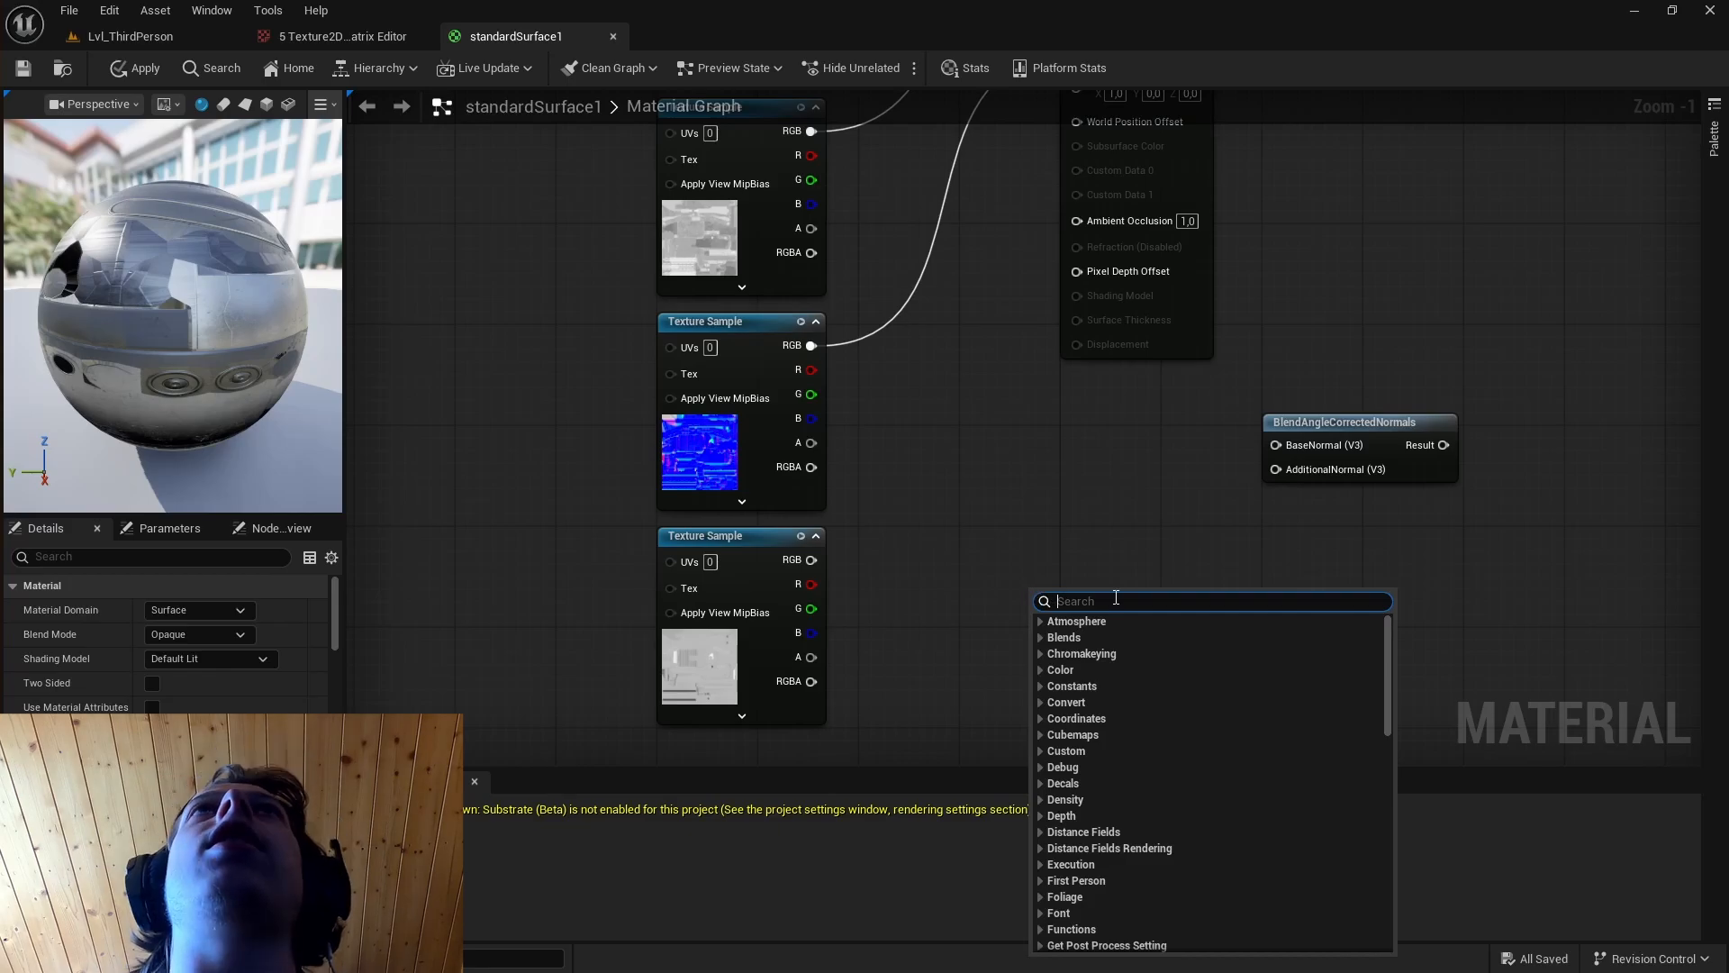
pyautogui.write('normalfrom')
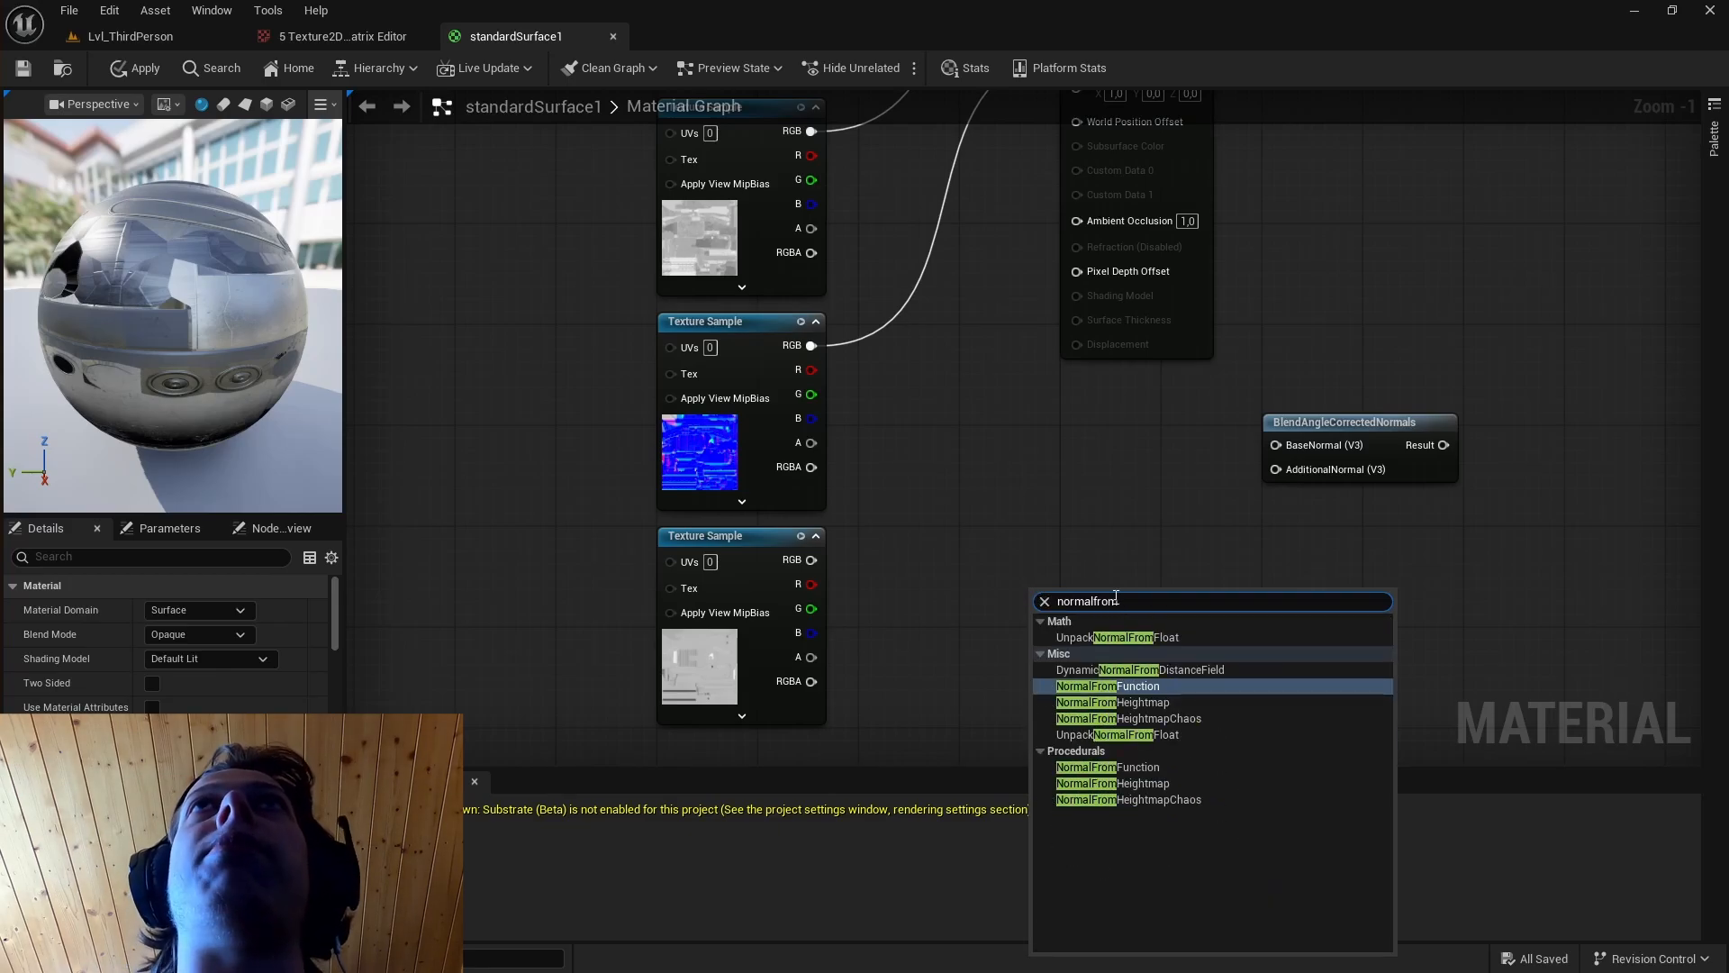
pyautogui.click(1116, 702)
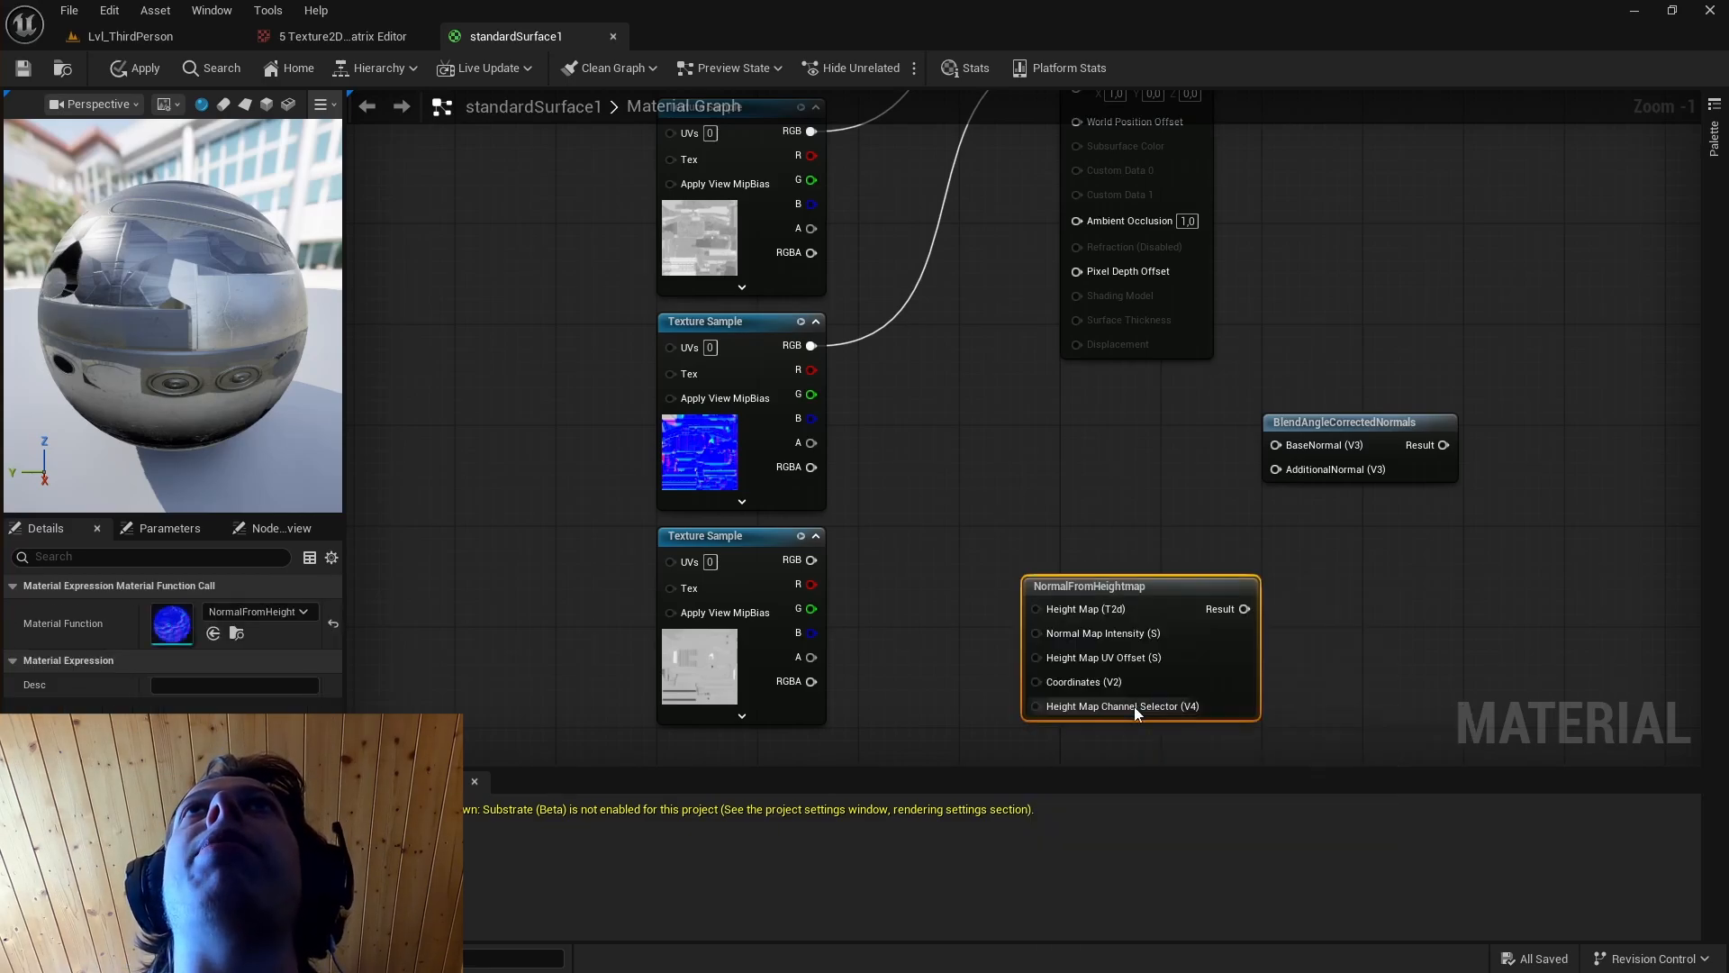
pyautogui.moveTo(1131, 575); pyautogui.dragTo(1130, 563)
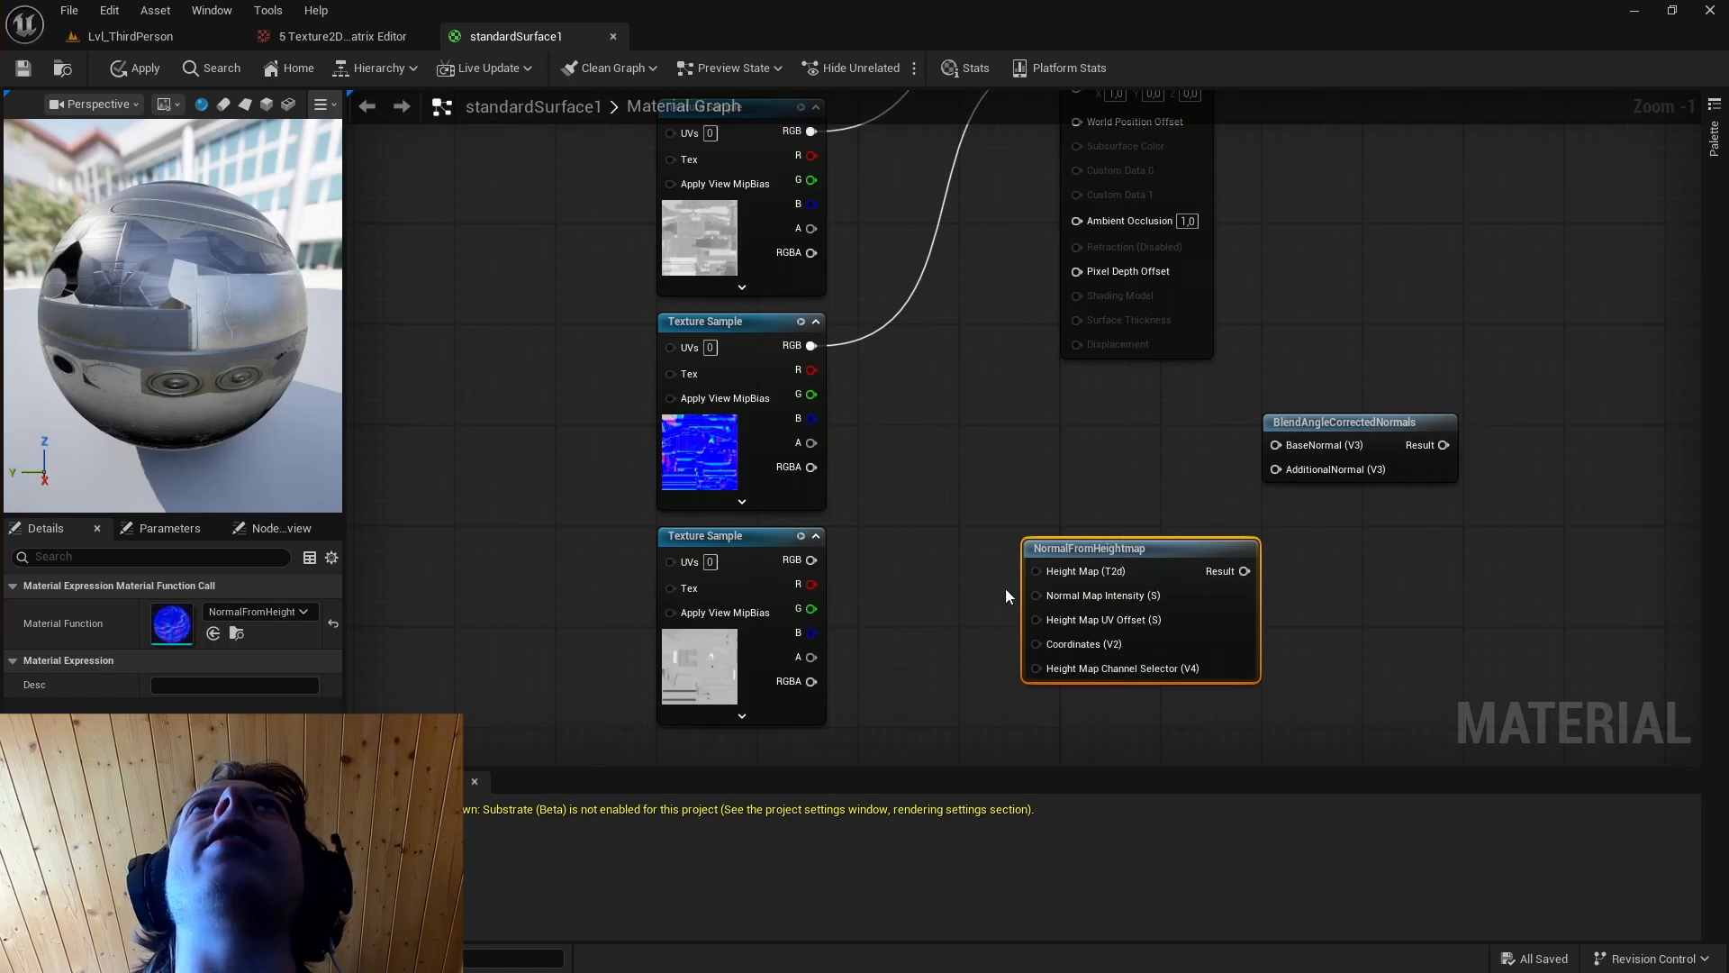
# Convert the height texture sample to a texture object and connect it to the Height Map input of NormalFromHeightmap.
pyautogui.moveTo(811, 559); pyautogui.dragTo(1034, 569)
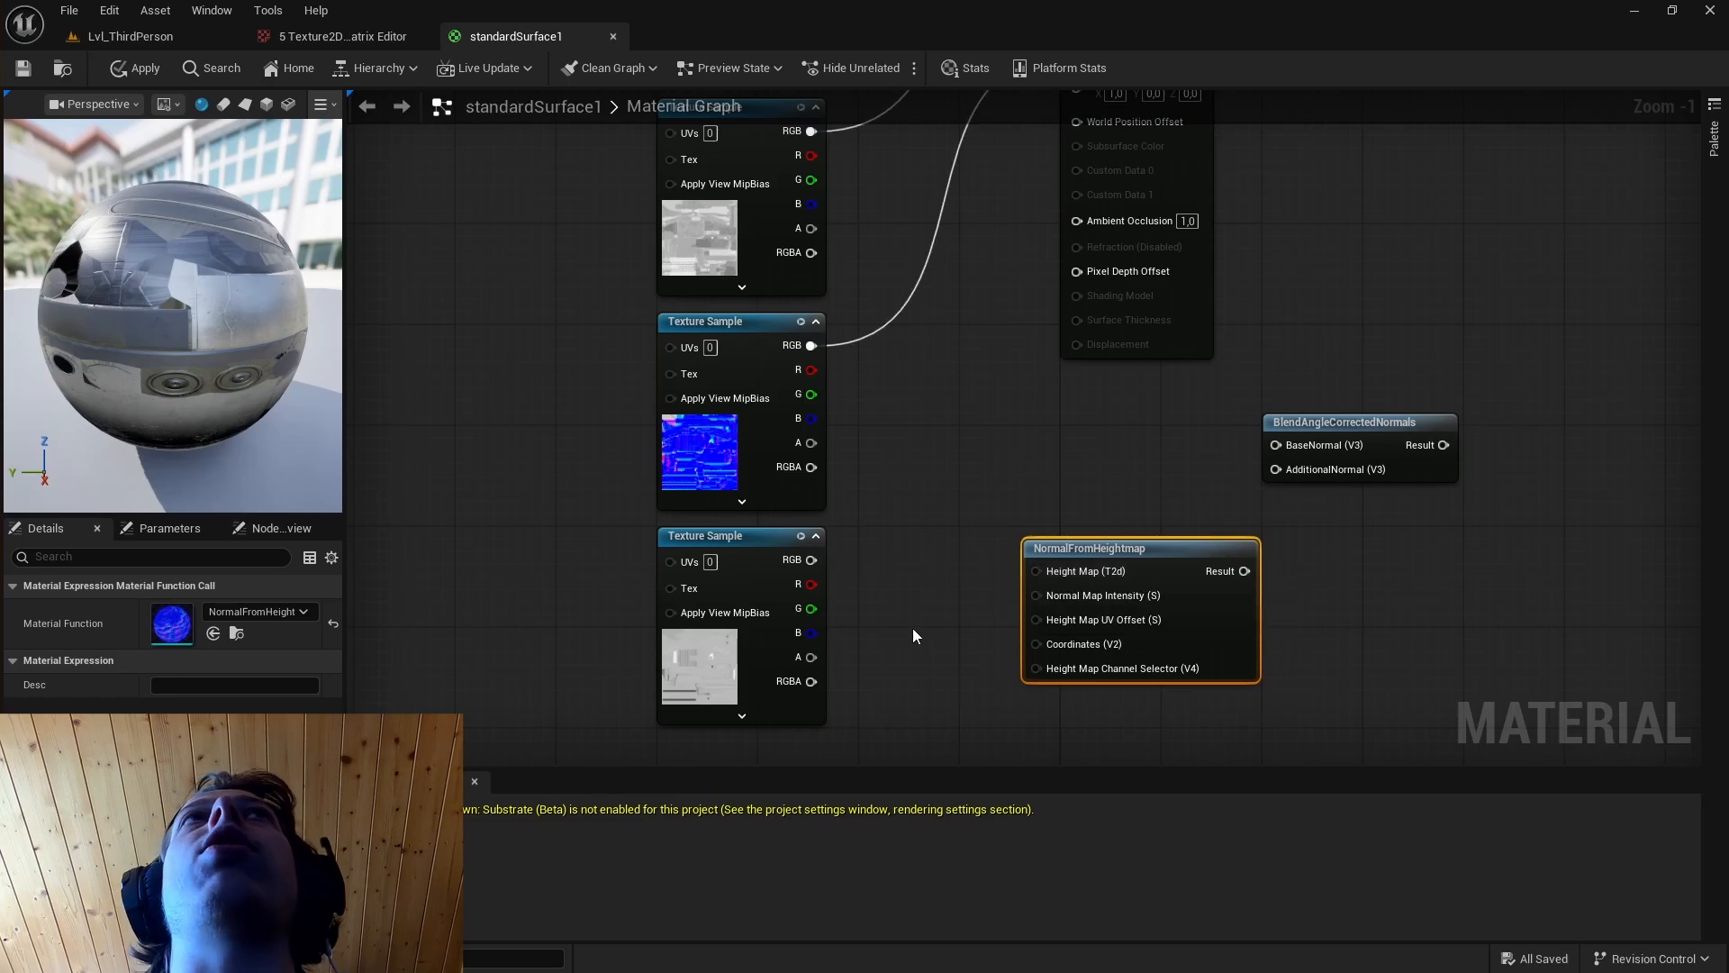
pyautogui.rightClick(718, 651)
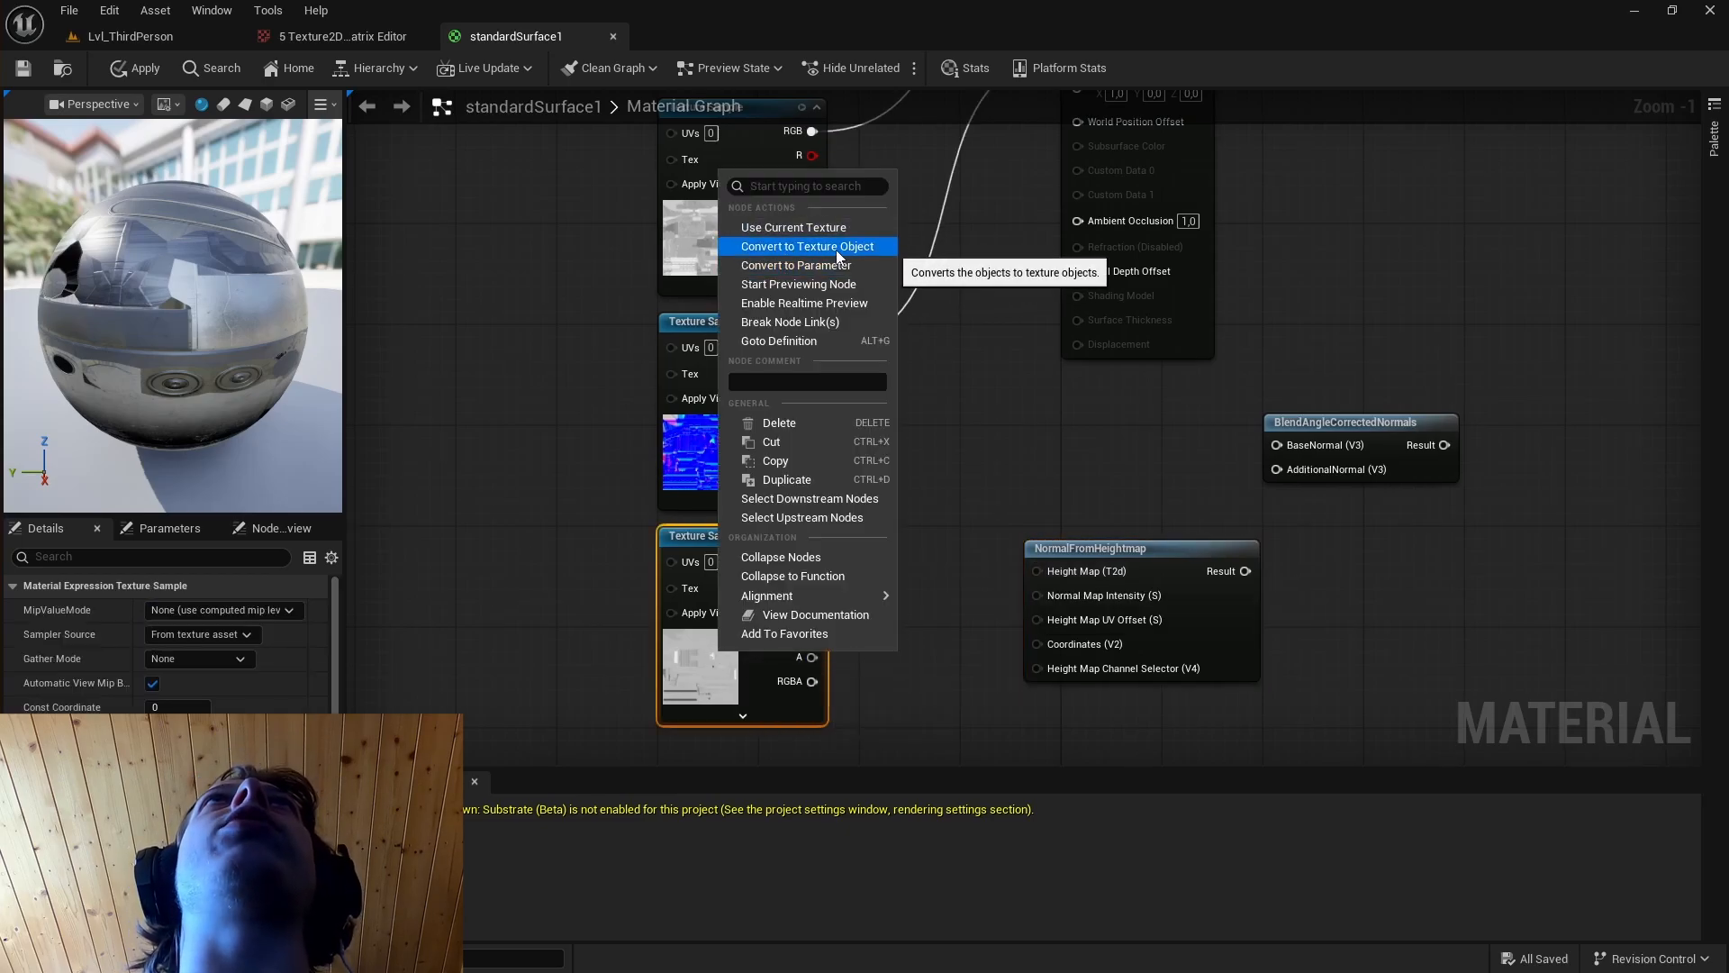
pyautogui.click(807, 245)
pyautogui.moveTo(765, 561); pyautogui.dragTo(1045, 571)
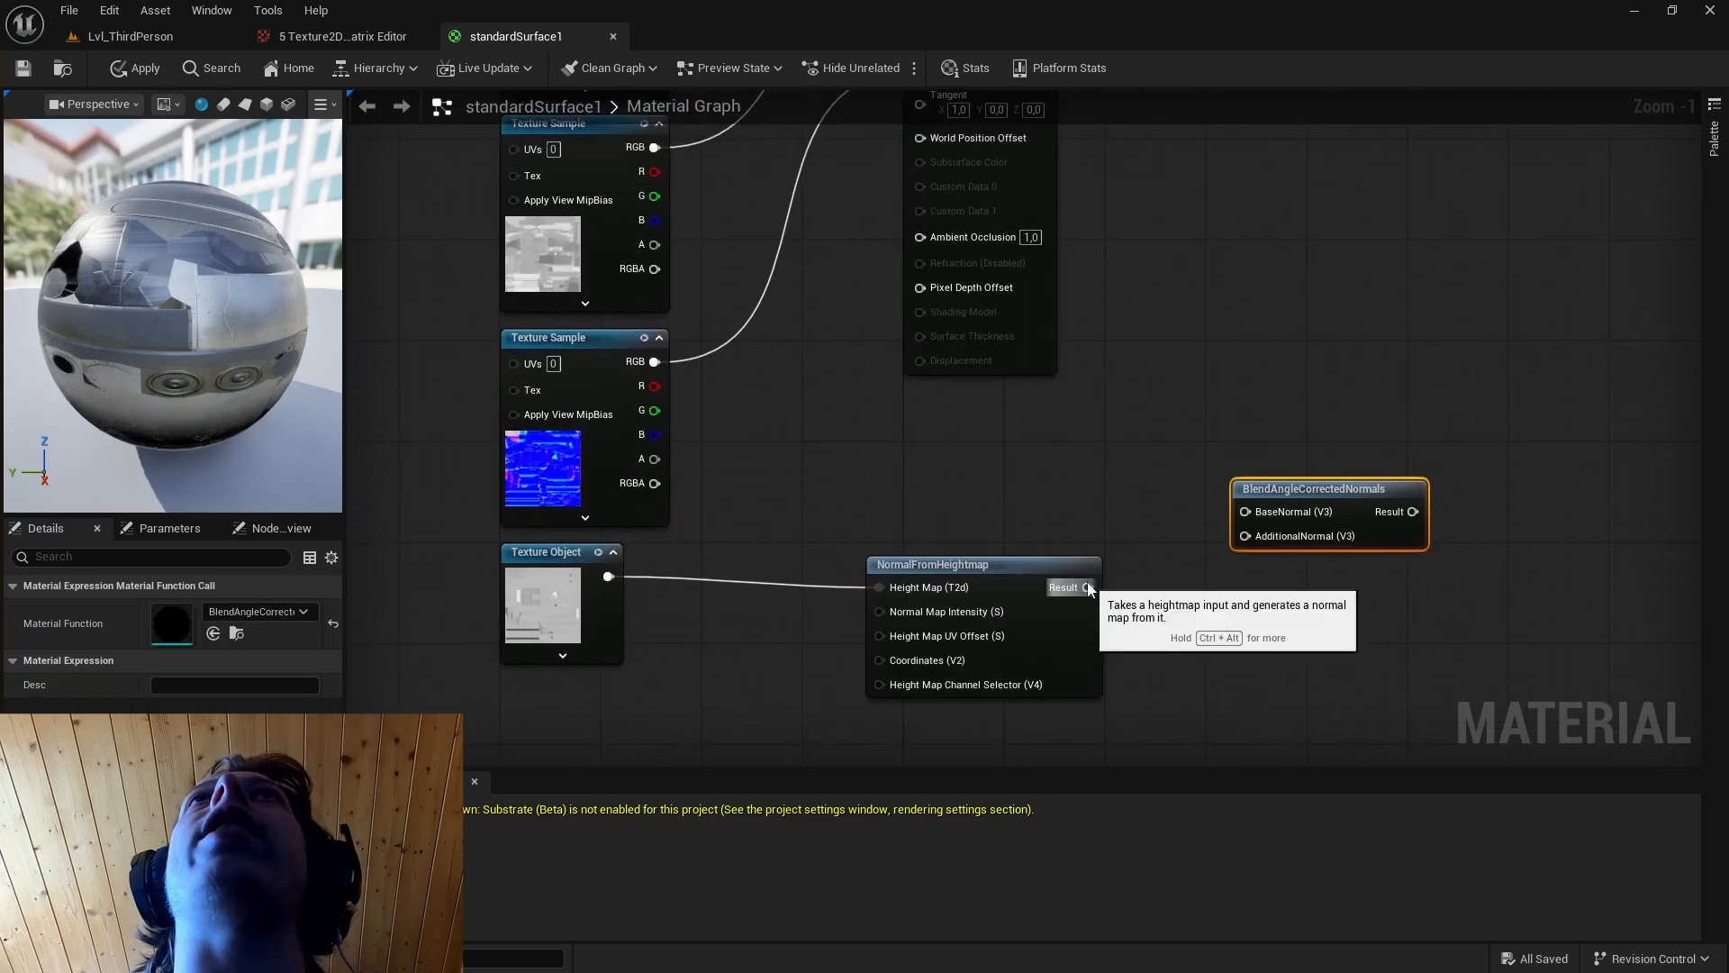
# Blend the NormalFromHeightmap result as AdditionalNormal with the normal map as BaseNormal, and connect the blended result to the material's Normal input.
pyautogui.moveTo(1089, 587); pyautogui.dragTo(1245, 536)
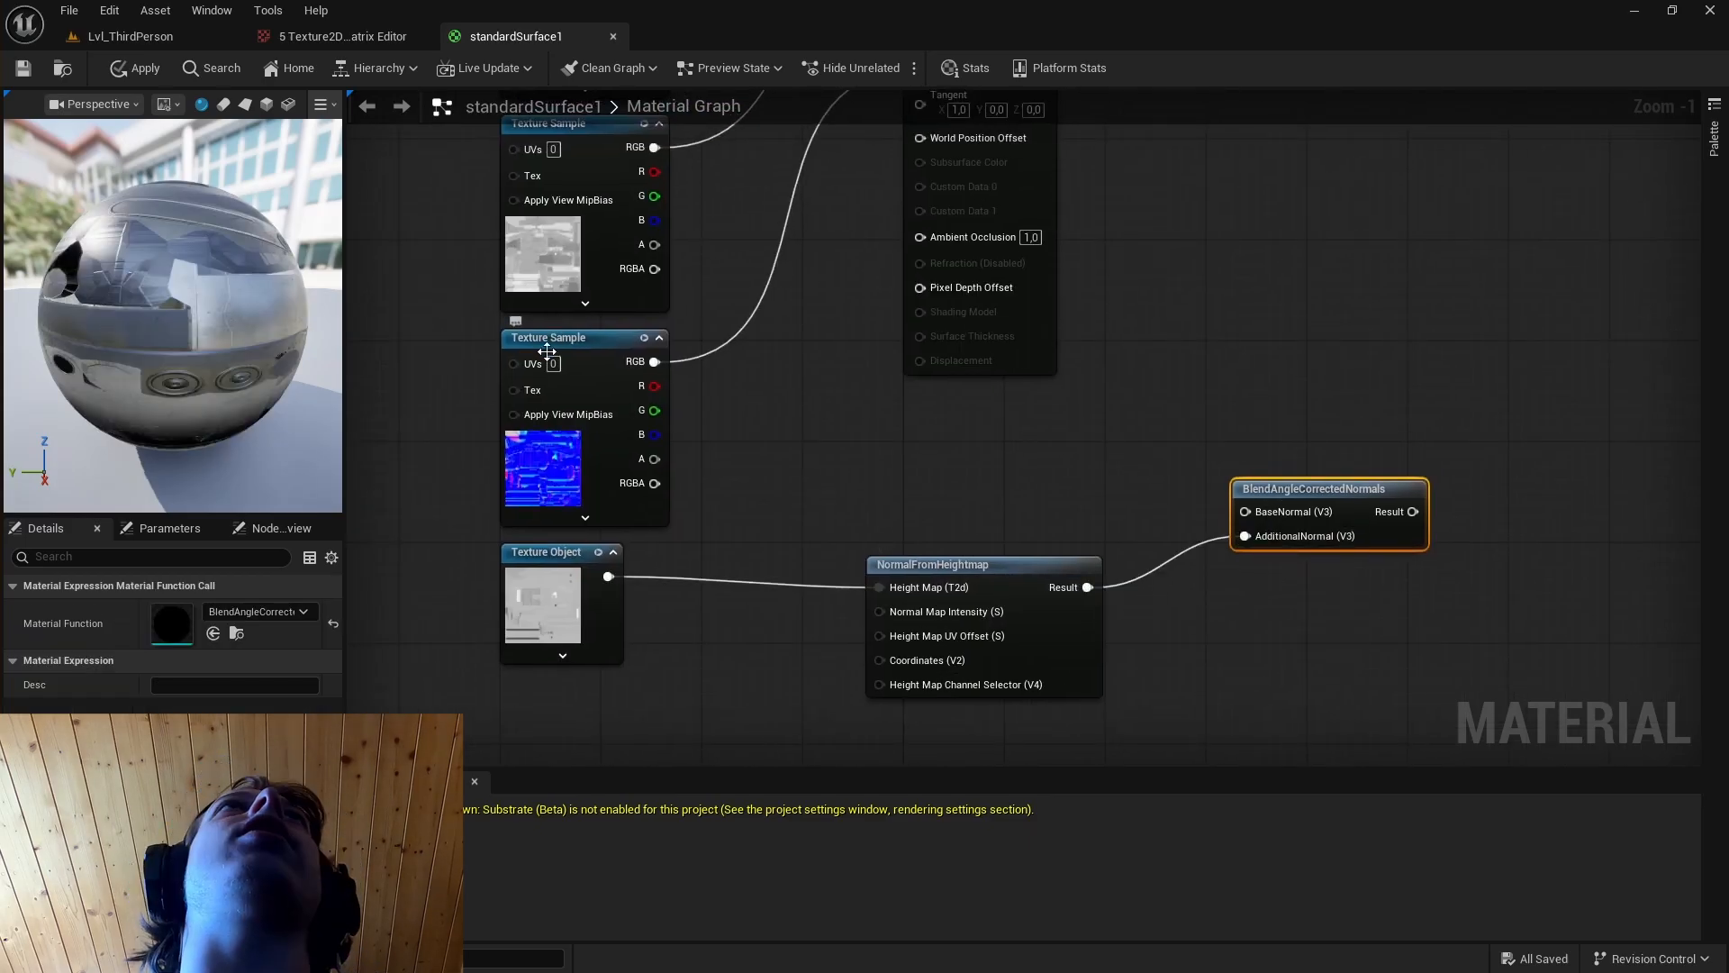
pyautogui.moveTo(655, 361); pyautogui.dragTo(1246, 511)
pyautogui.moveTo(1285, 426); pyautogui.dragTo(1277, 578, button='right')
pyautogui.scroll(-1, 1276, 577)
pyautogui.moveTo(1375, 675); pyautogui.dragTo(1279, 667)
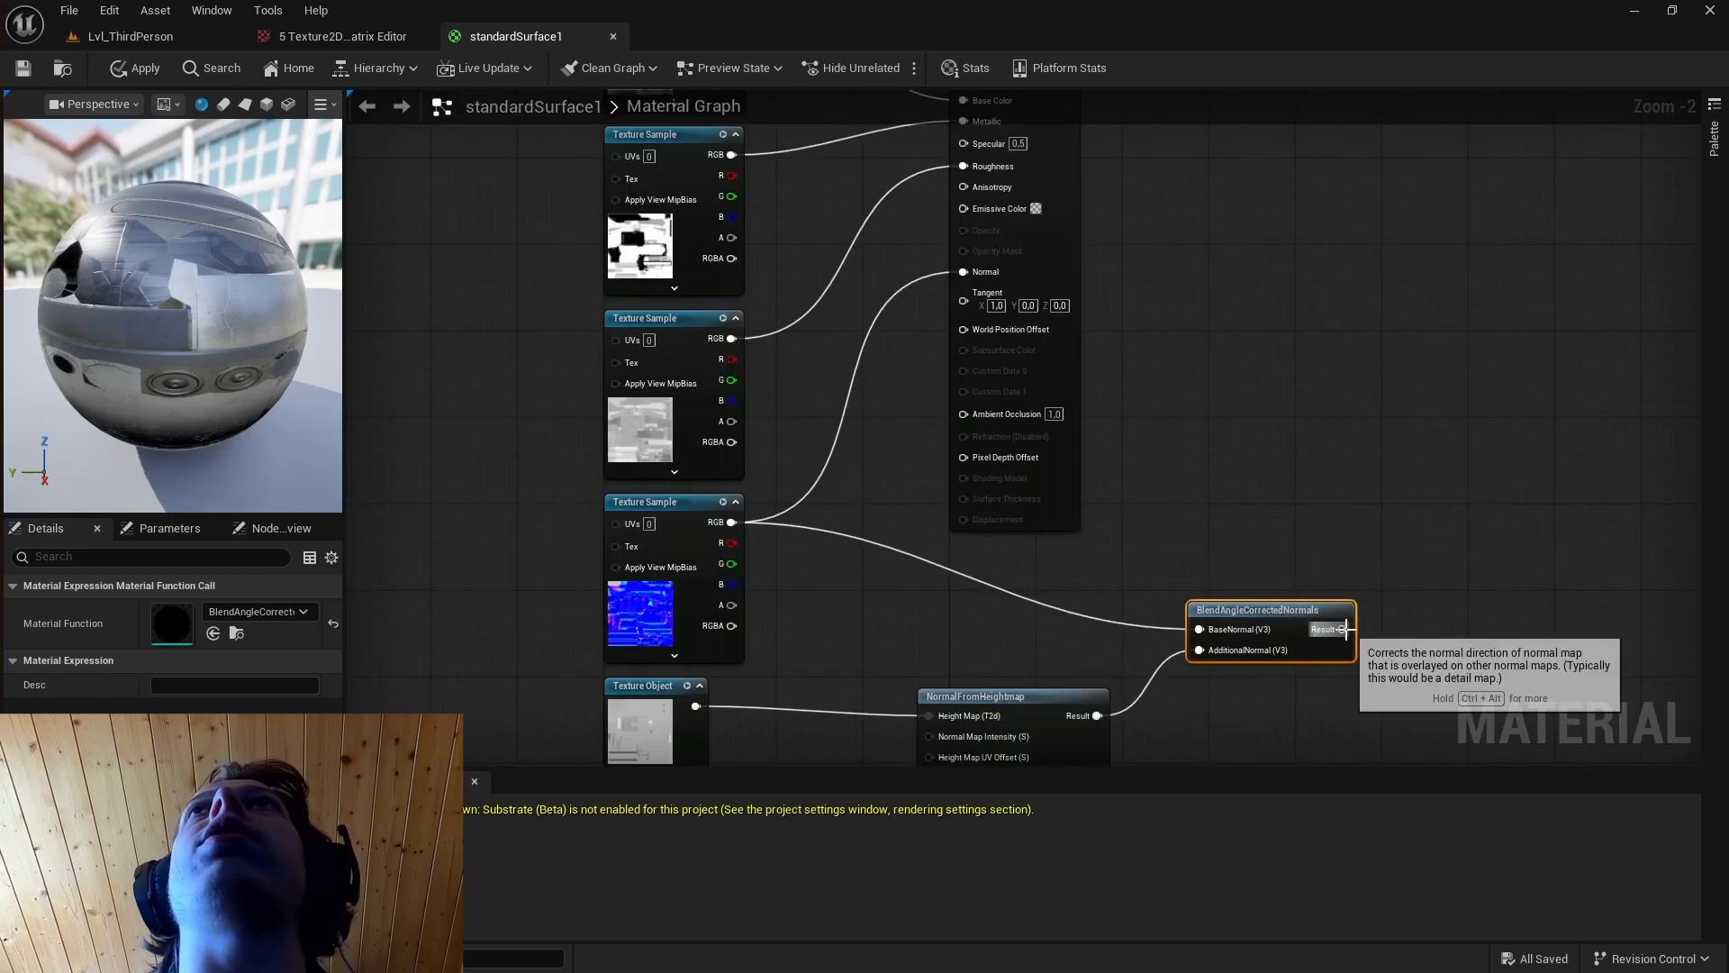
pyautogui.moveTo(1341, 630); pyautogui.dragTo(963, 271)
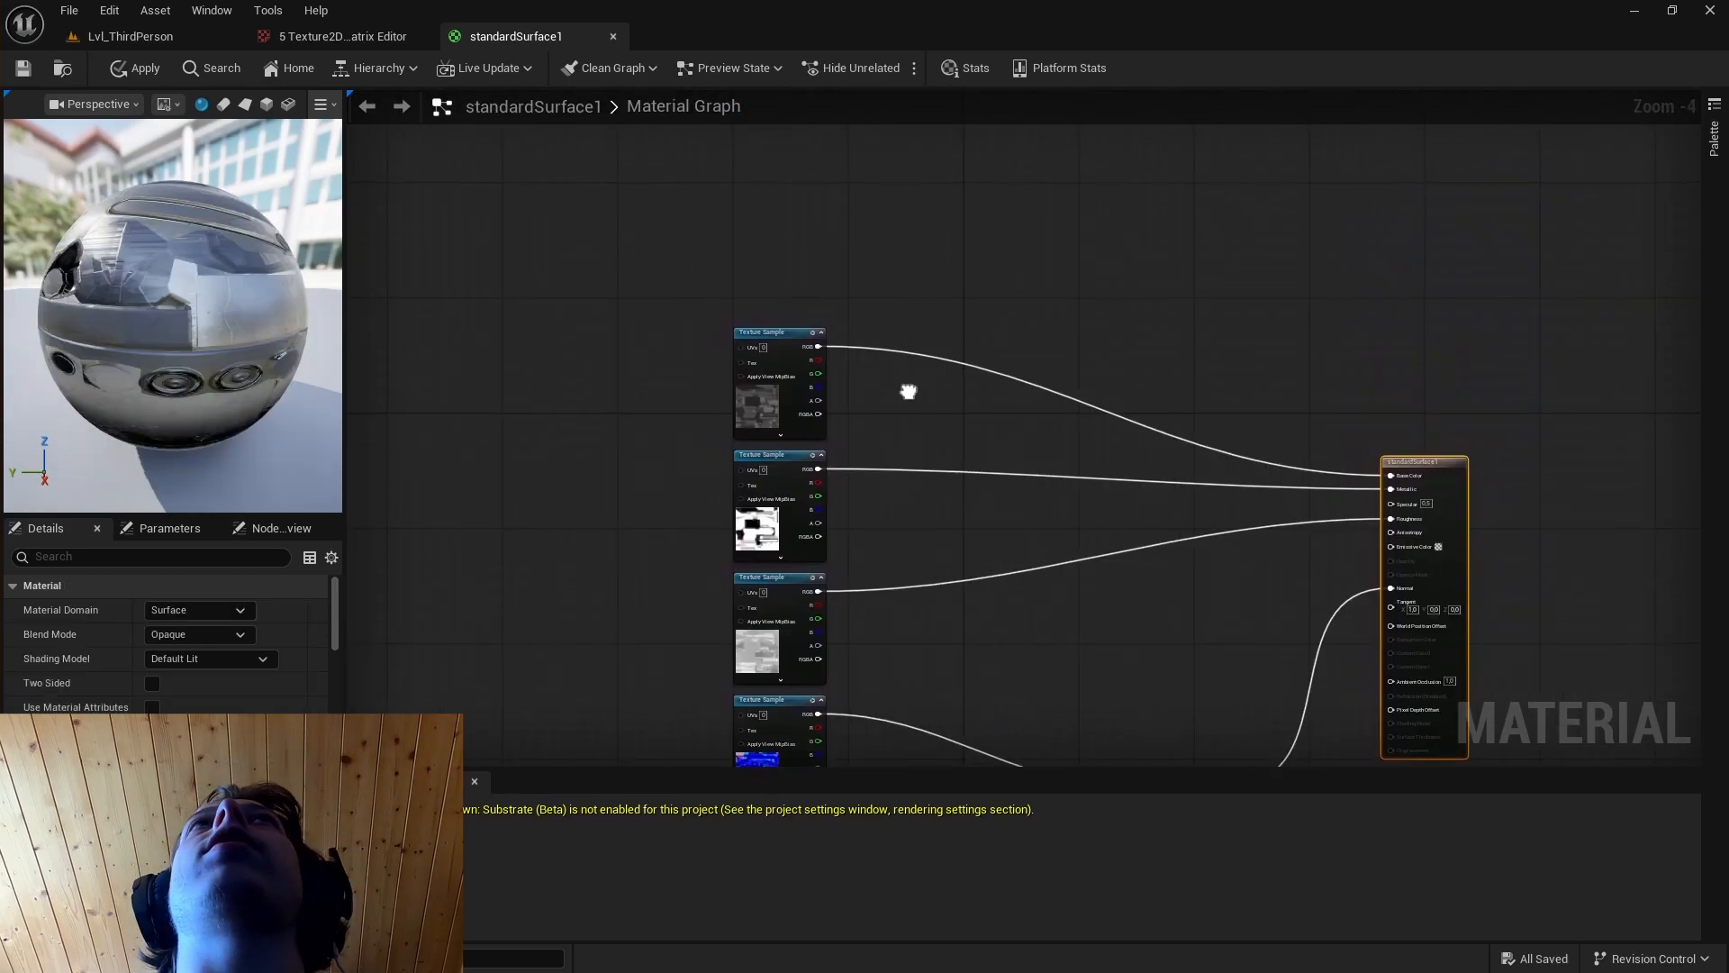
# Move the base color texture sample clear of the other nodes and set its sampler type to Color.
pyautogui.moveTo(907, 390); pyautogui.dragTo(949, 424, button='right')
pyautogui.scroll(2, 900, 424)
pyautogui.scroll(-1, 937, 425)
pyautogui.scroll(-2, 712, 430)
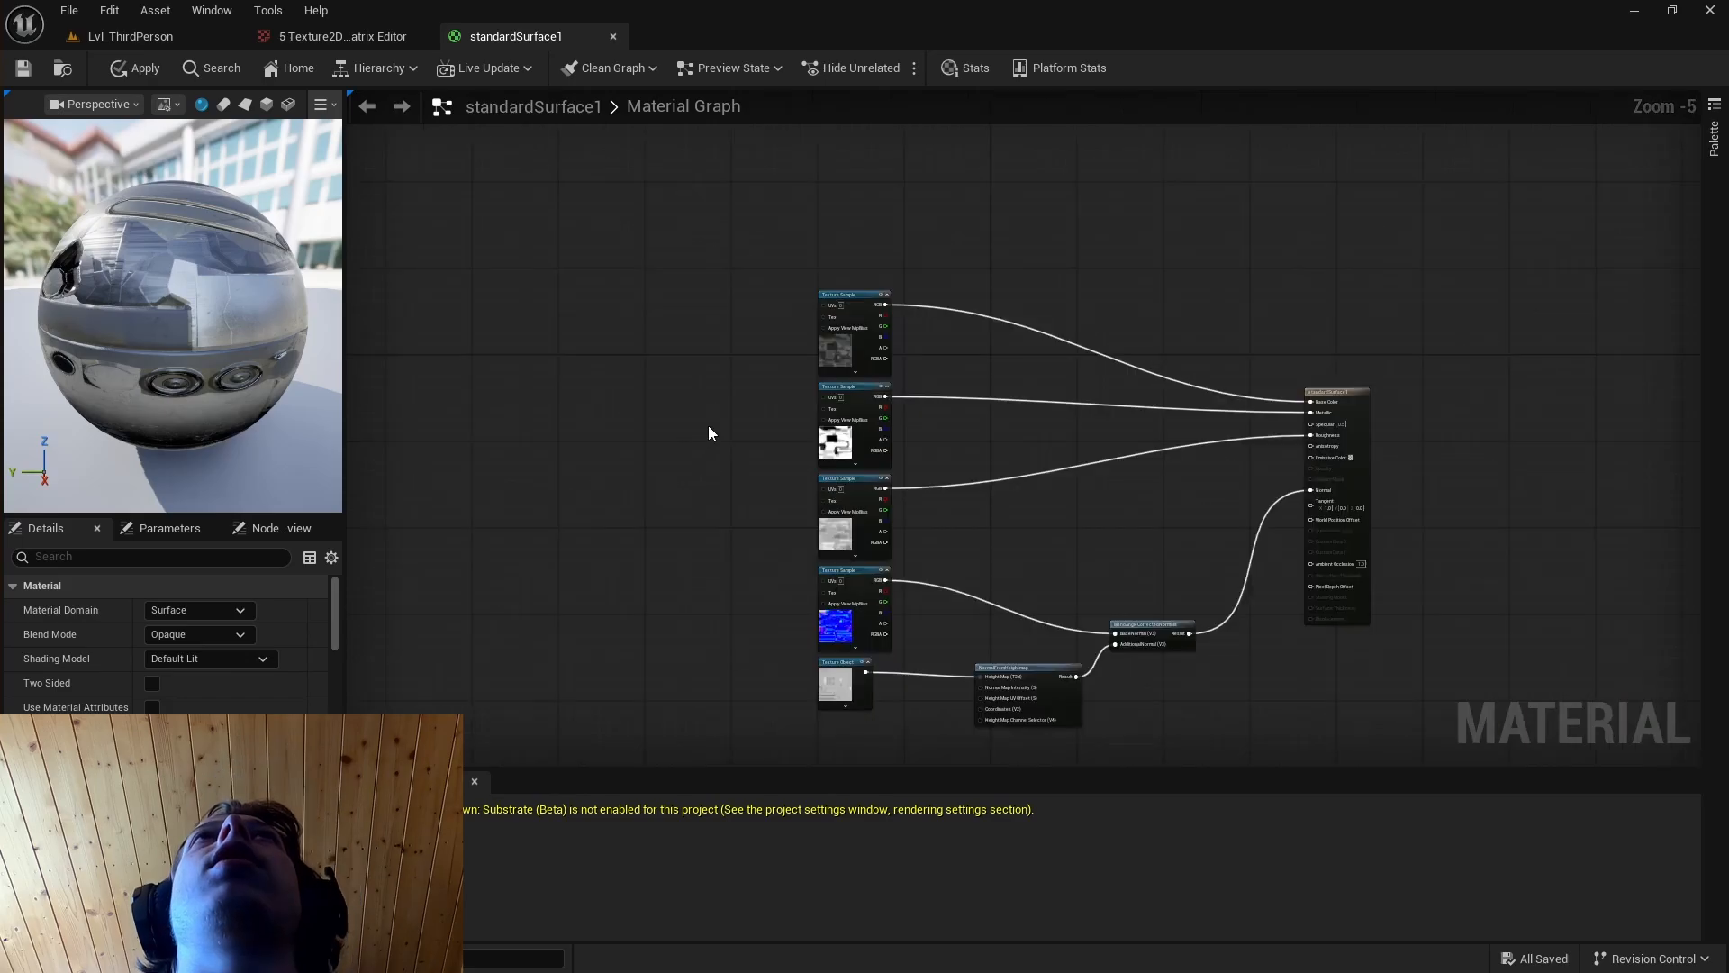
pyautogui.scroll(5, 713, 401)
pyautogui.moveTo(1003, 127); pyautogui.dragTo(597, 170)
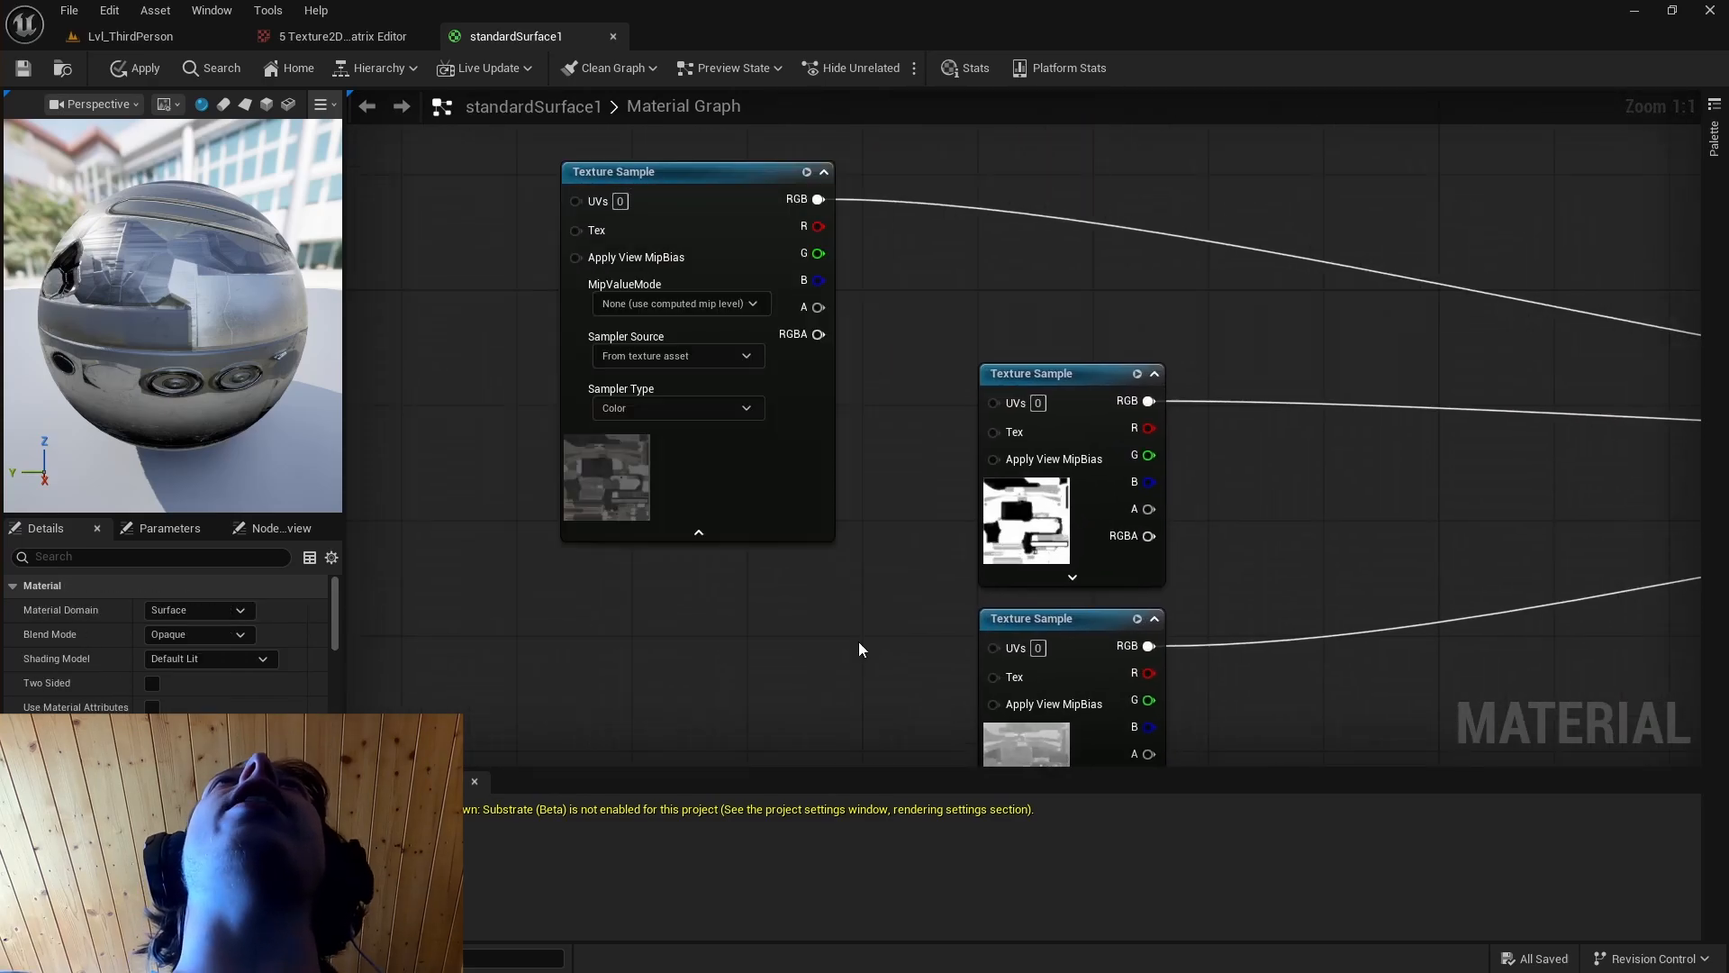
pyautogui.click(725, 409)
pyautogui.click(659, 439)
# Move the metallic texture sample beneath the base color one, expand it and set its sampler type to Linear Color.
pyautogui.scroll(-2, 887, 581)
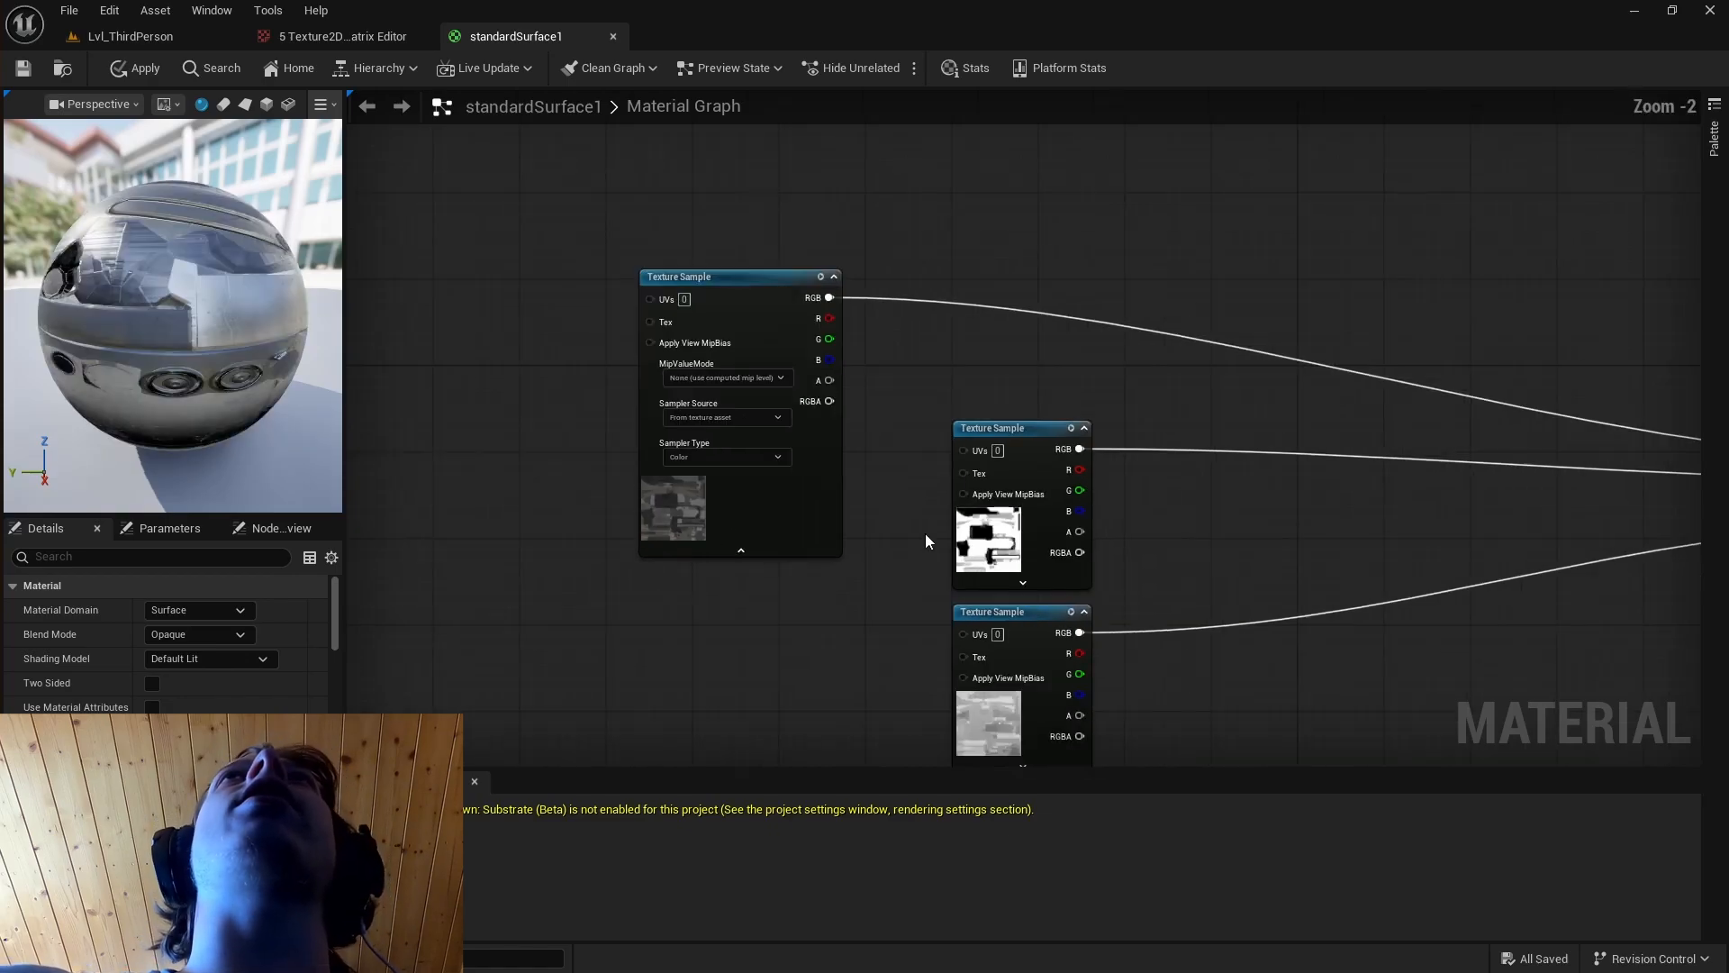
pyautogui.moveTo(833, 650); pyautogui.dragTo(935, 483, button='right')
pyautogui.moveTo(1088, 255); pyautogui.dragTo(785, 410)
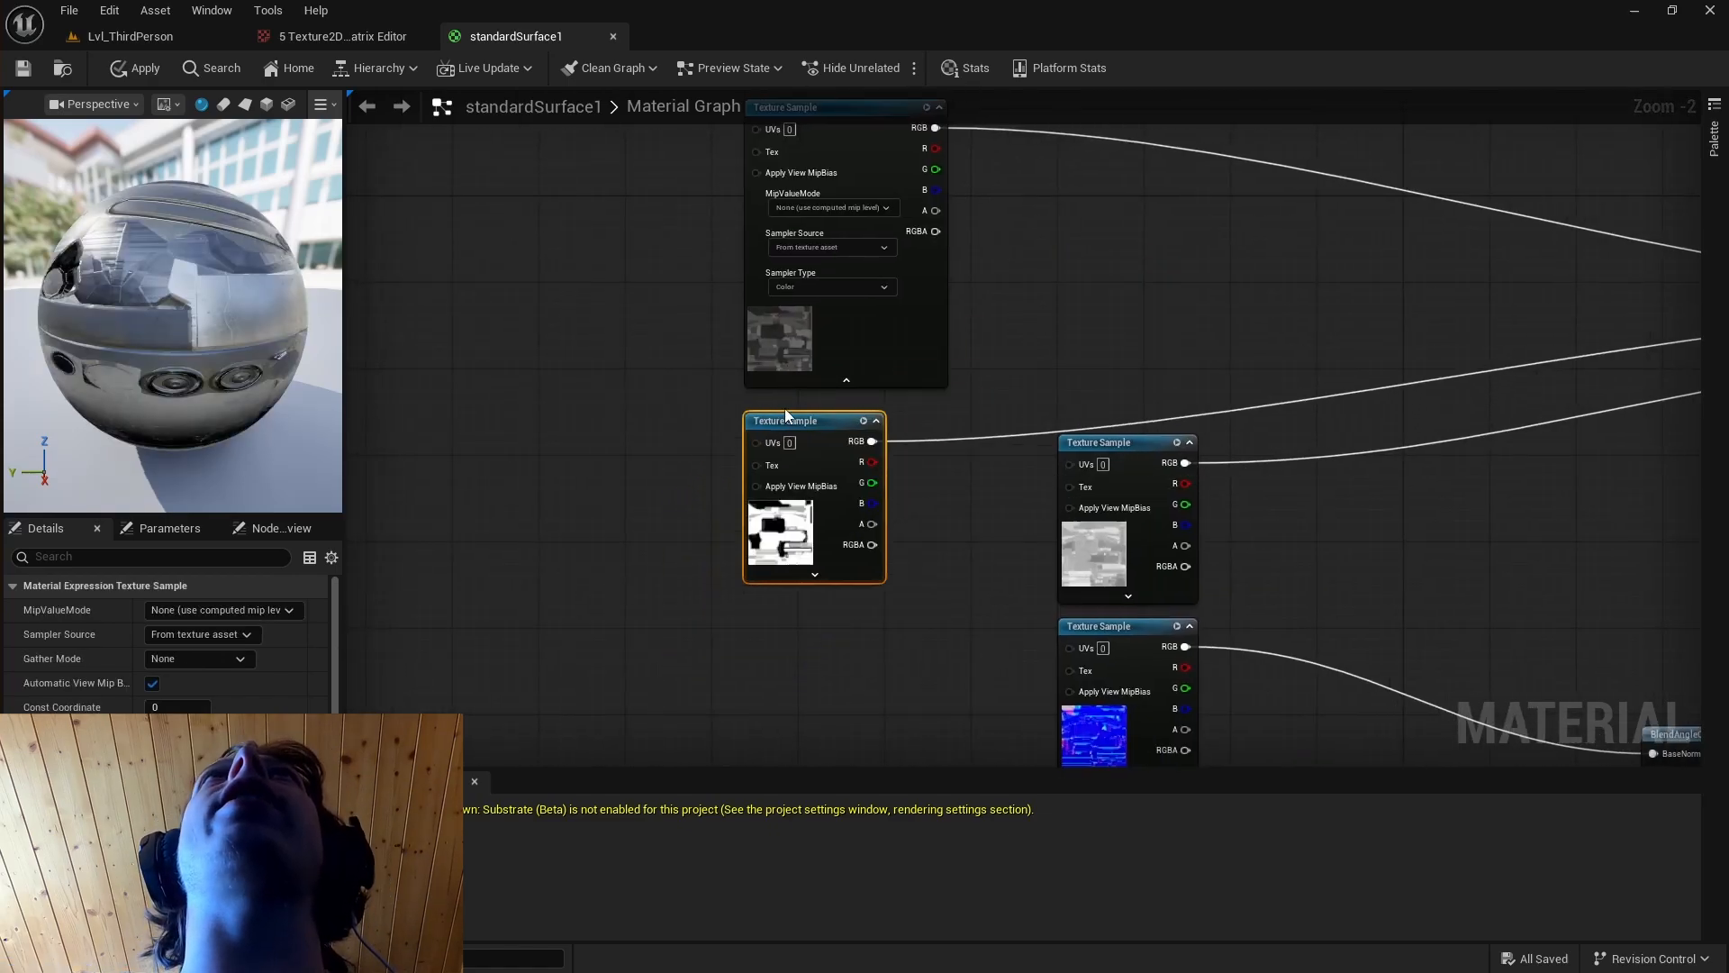
pyautogui.click(836, 571)
pyautogui.scroll(2, 753, 557)
pyautogui.click(842, 494)
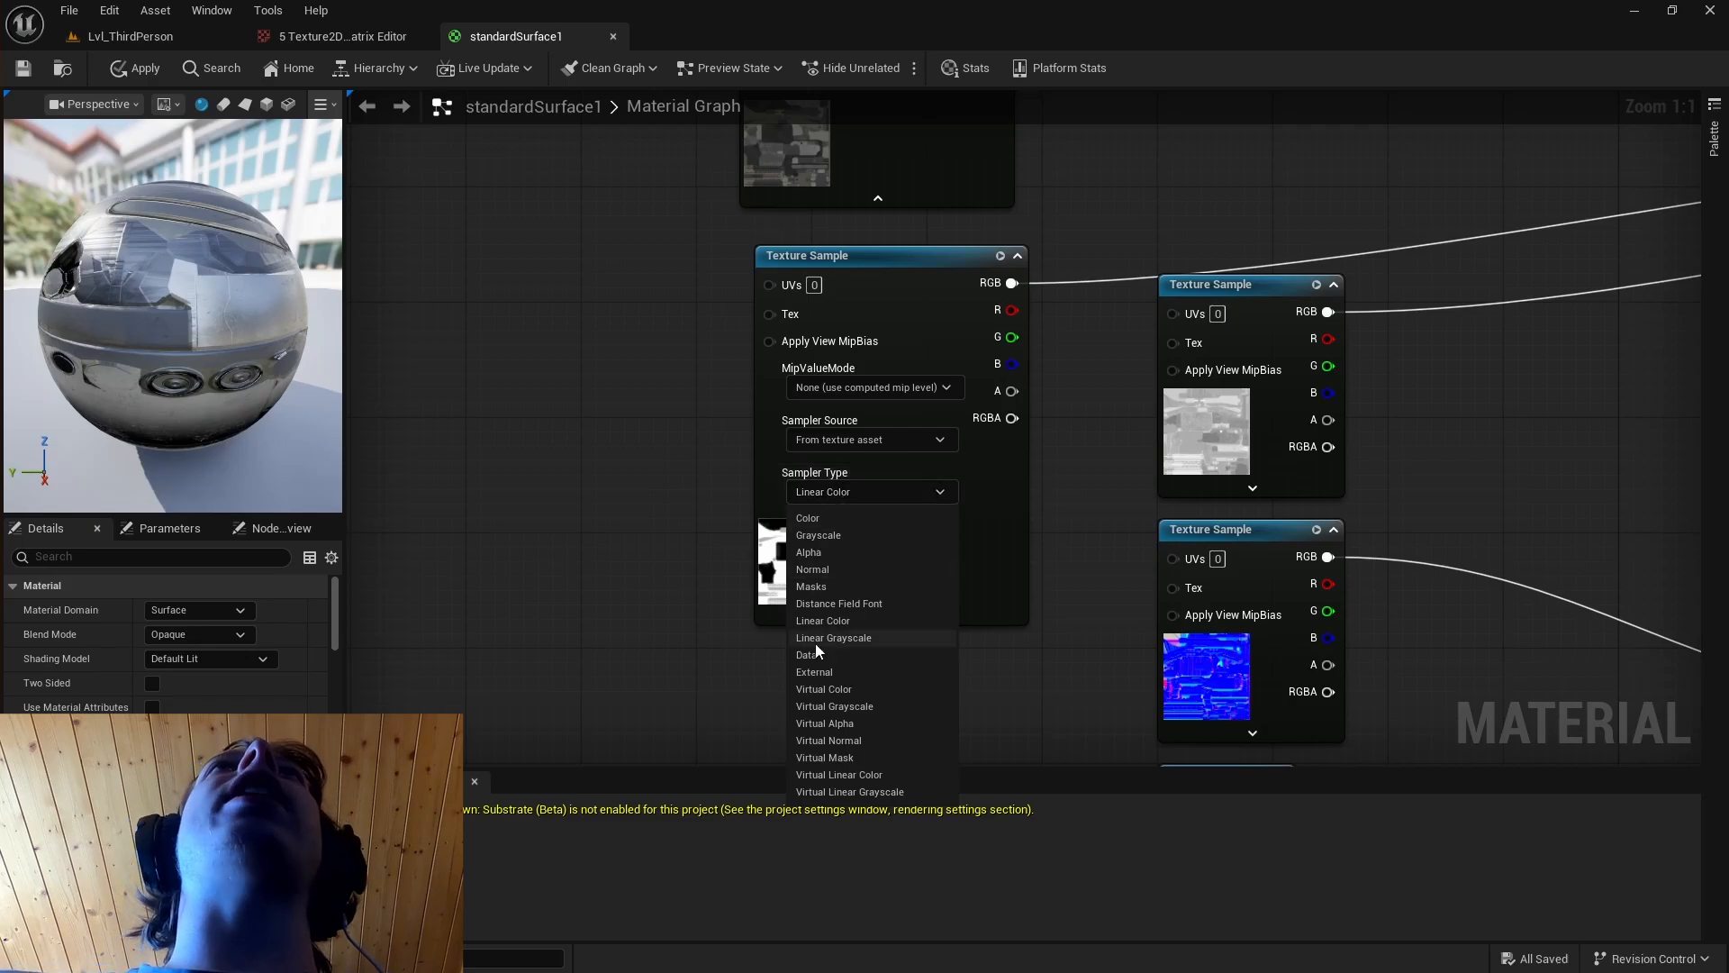
pyautogui.click(884, 620)
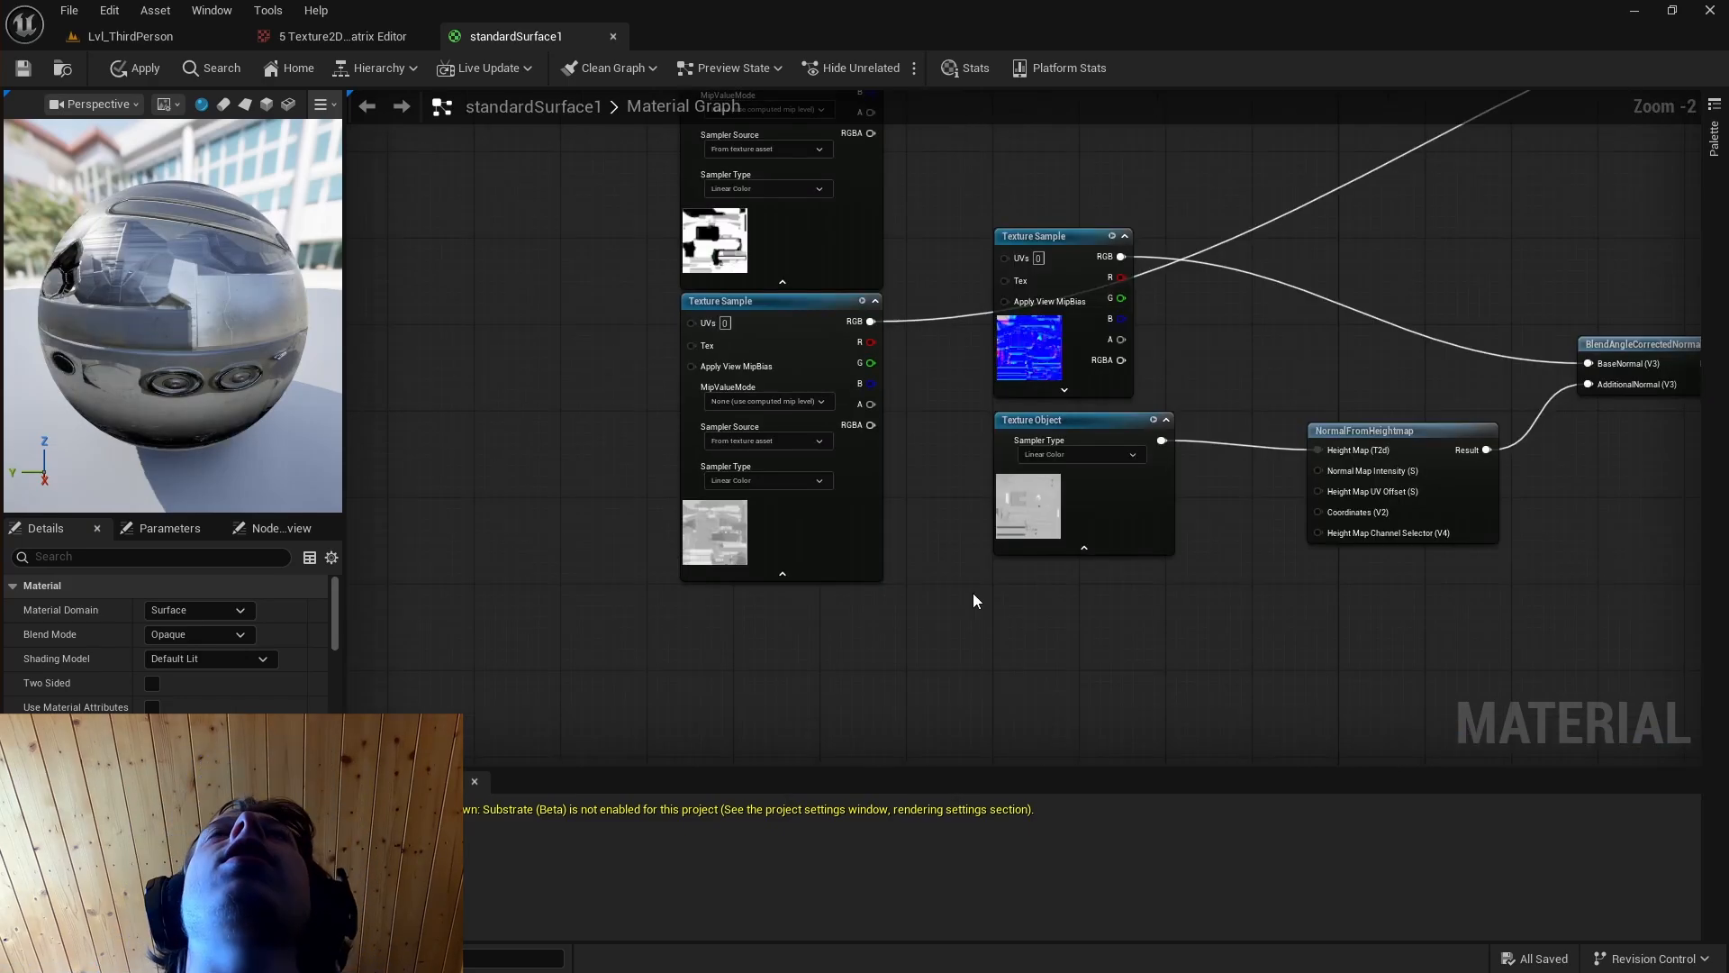
# Move the normal map's texture sample beneath the roughness one and expand its sampler settings.
pyautogui.scroll(-1, 973, 593)
pyautogui.moveTo(1044, 498); pyautogui.dragTo(1057, 474, button='right')
pyautogui.moveTo(1067, 247); pyautogui.dragTo(839, 566)
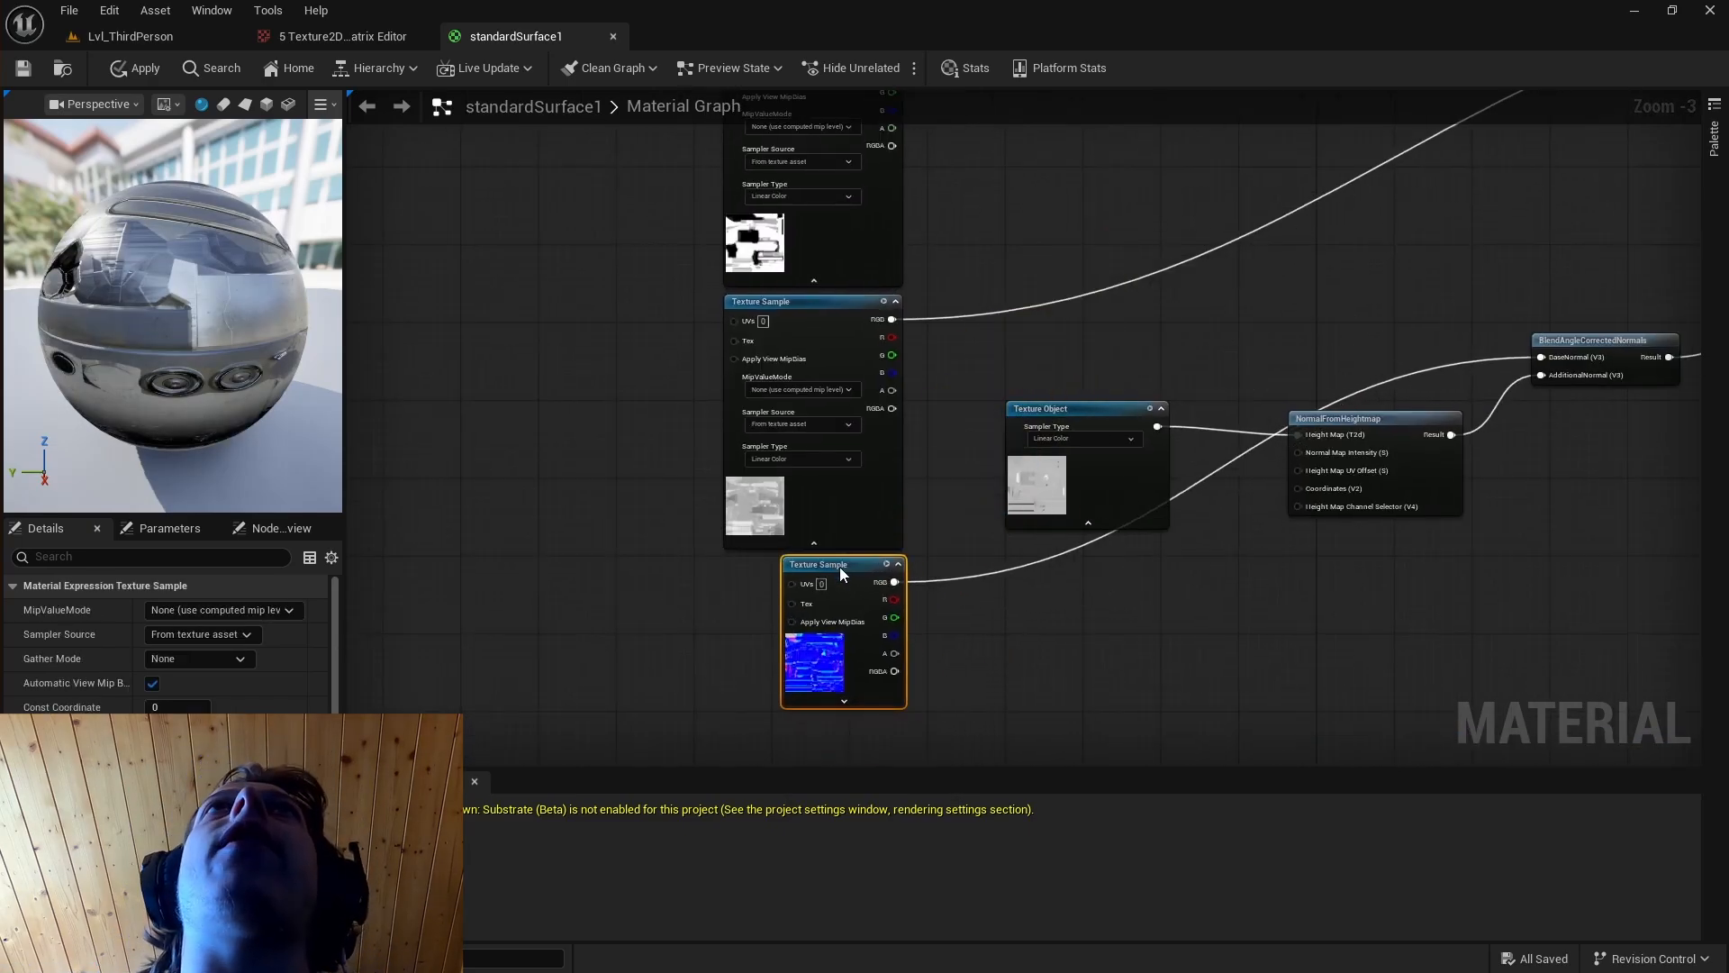
pyautogui.scroll(2, 959, 688)
pyautogui.moveTo(959, 688); pyautogui.dragTo(1100, 560, button='right')
pyautogui.click(955, 571)
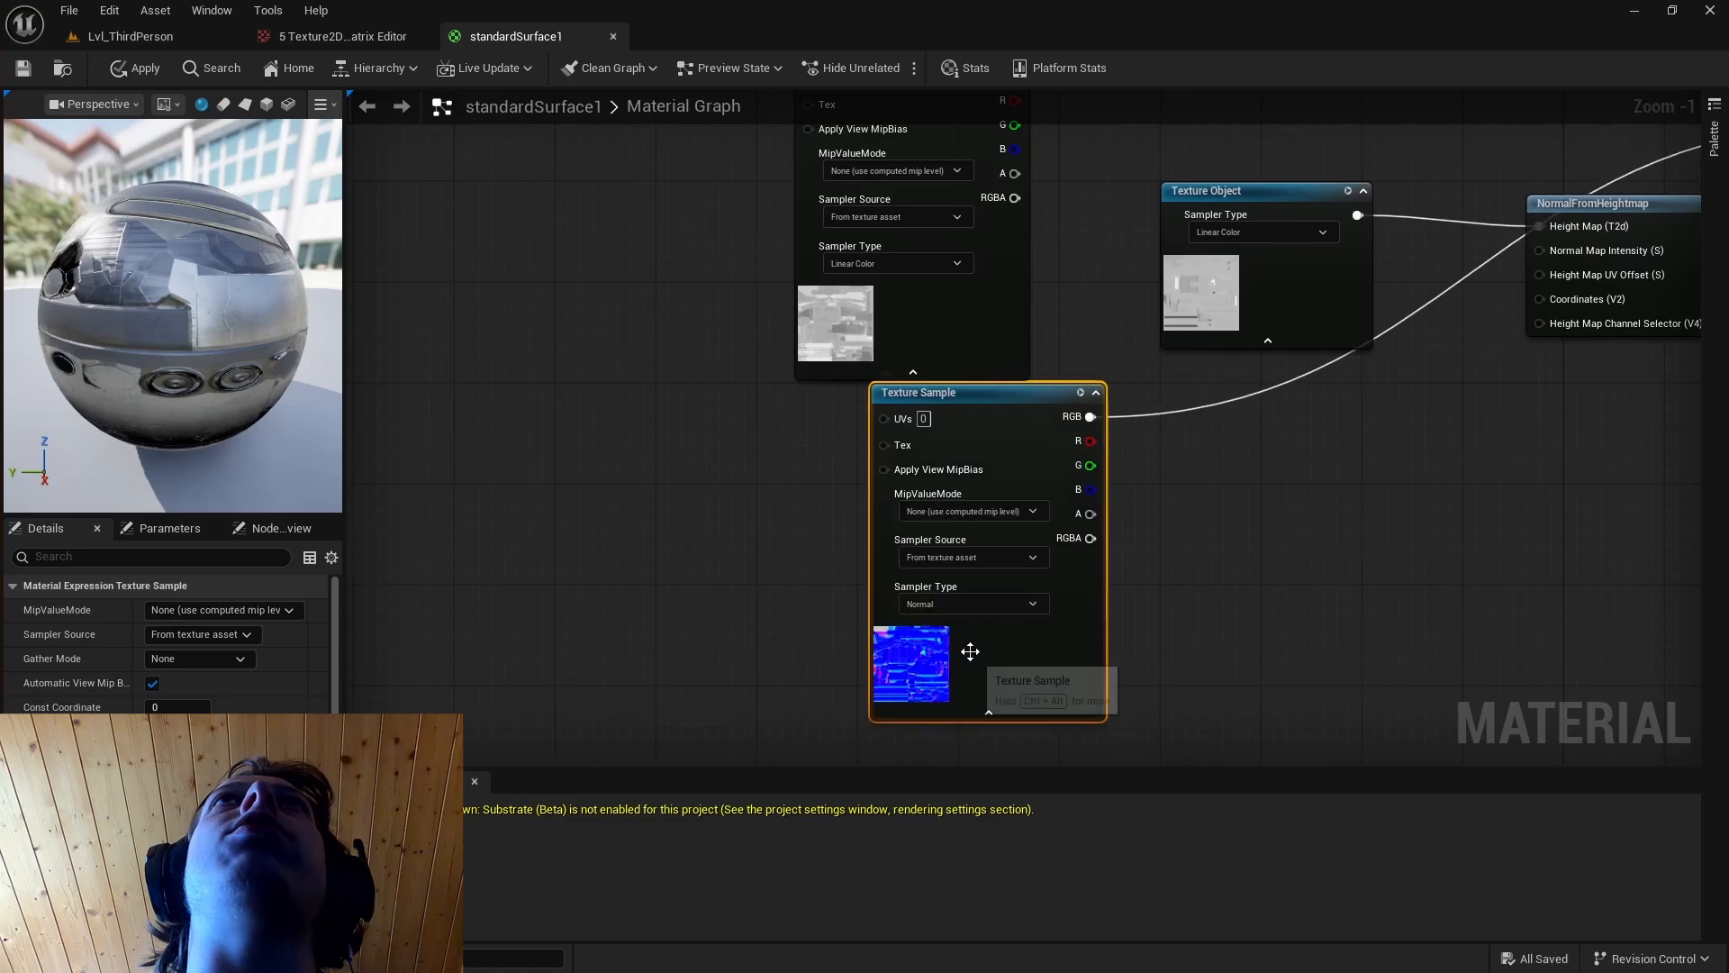
# Set the normal map texture sample's sampler type to Normal and apply the material changes.
pyautogui.click(967, 608)
pyautogui.click(1035, 603)
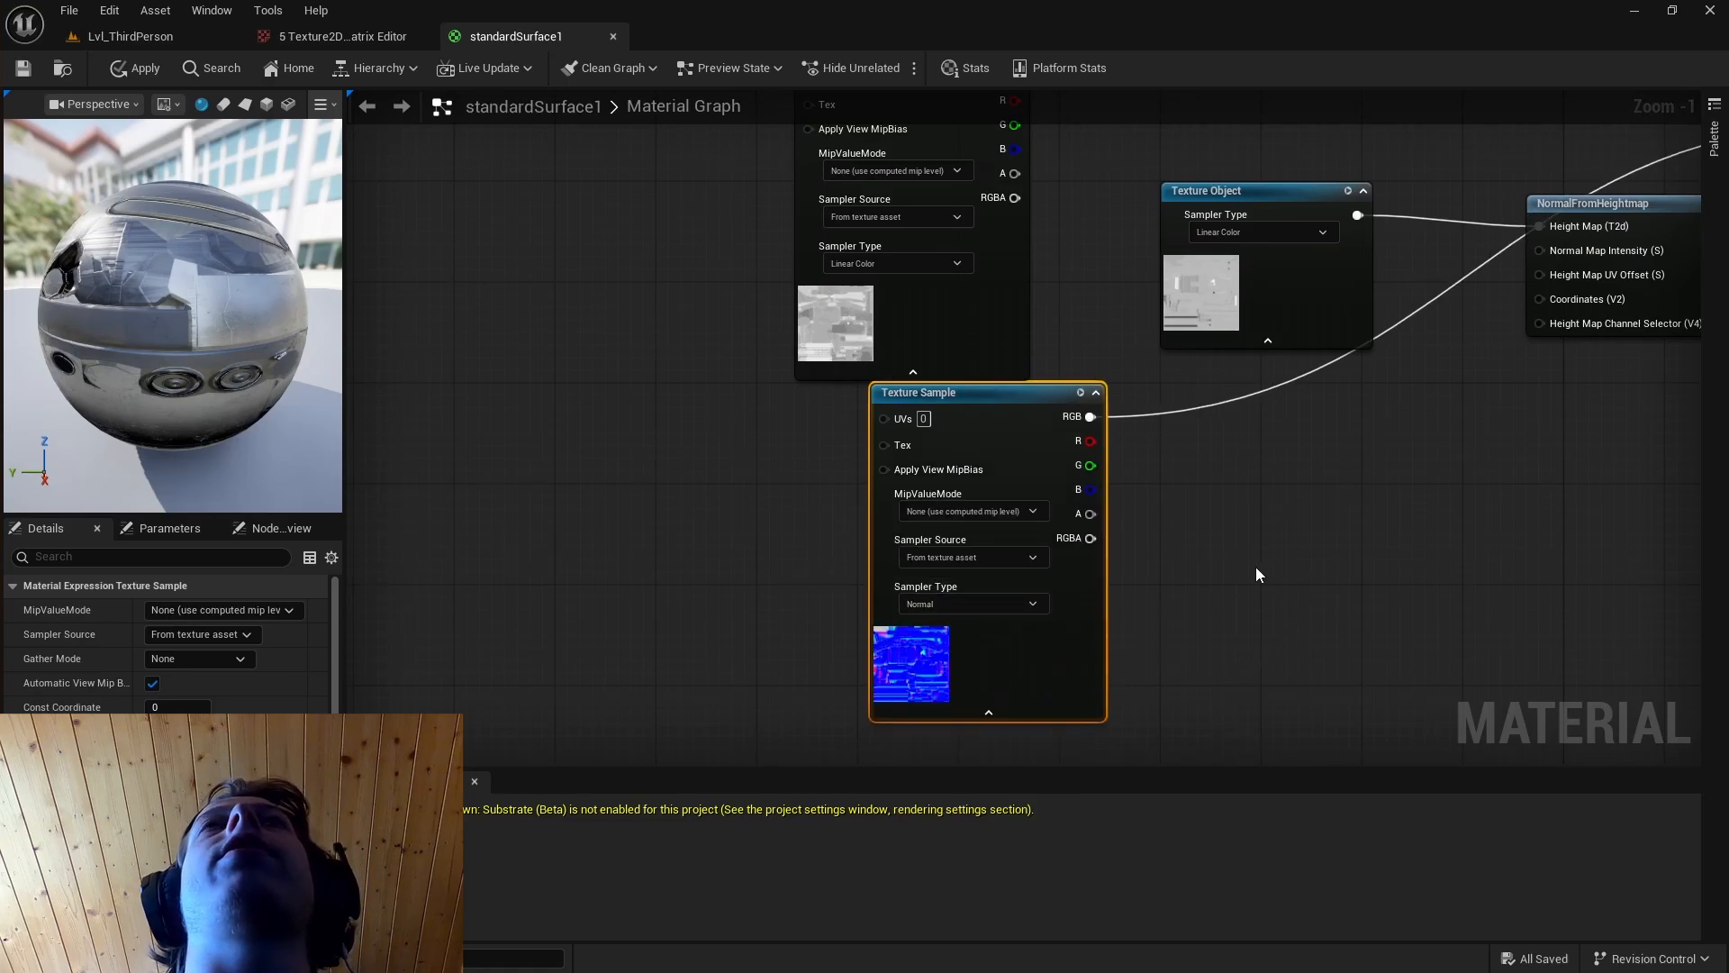
pyautogui.scroll(-4, 512, 456)
pyautogui.moveTo(555, 311); pyautogui.dragTo(618, 308, button='right')
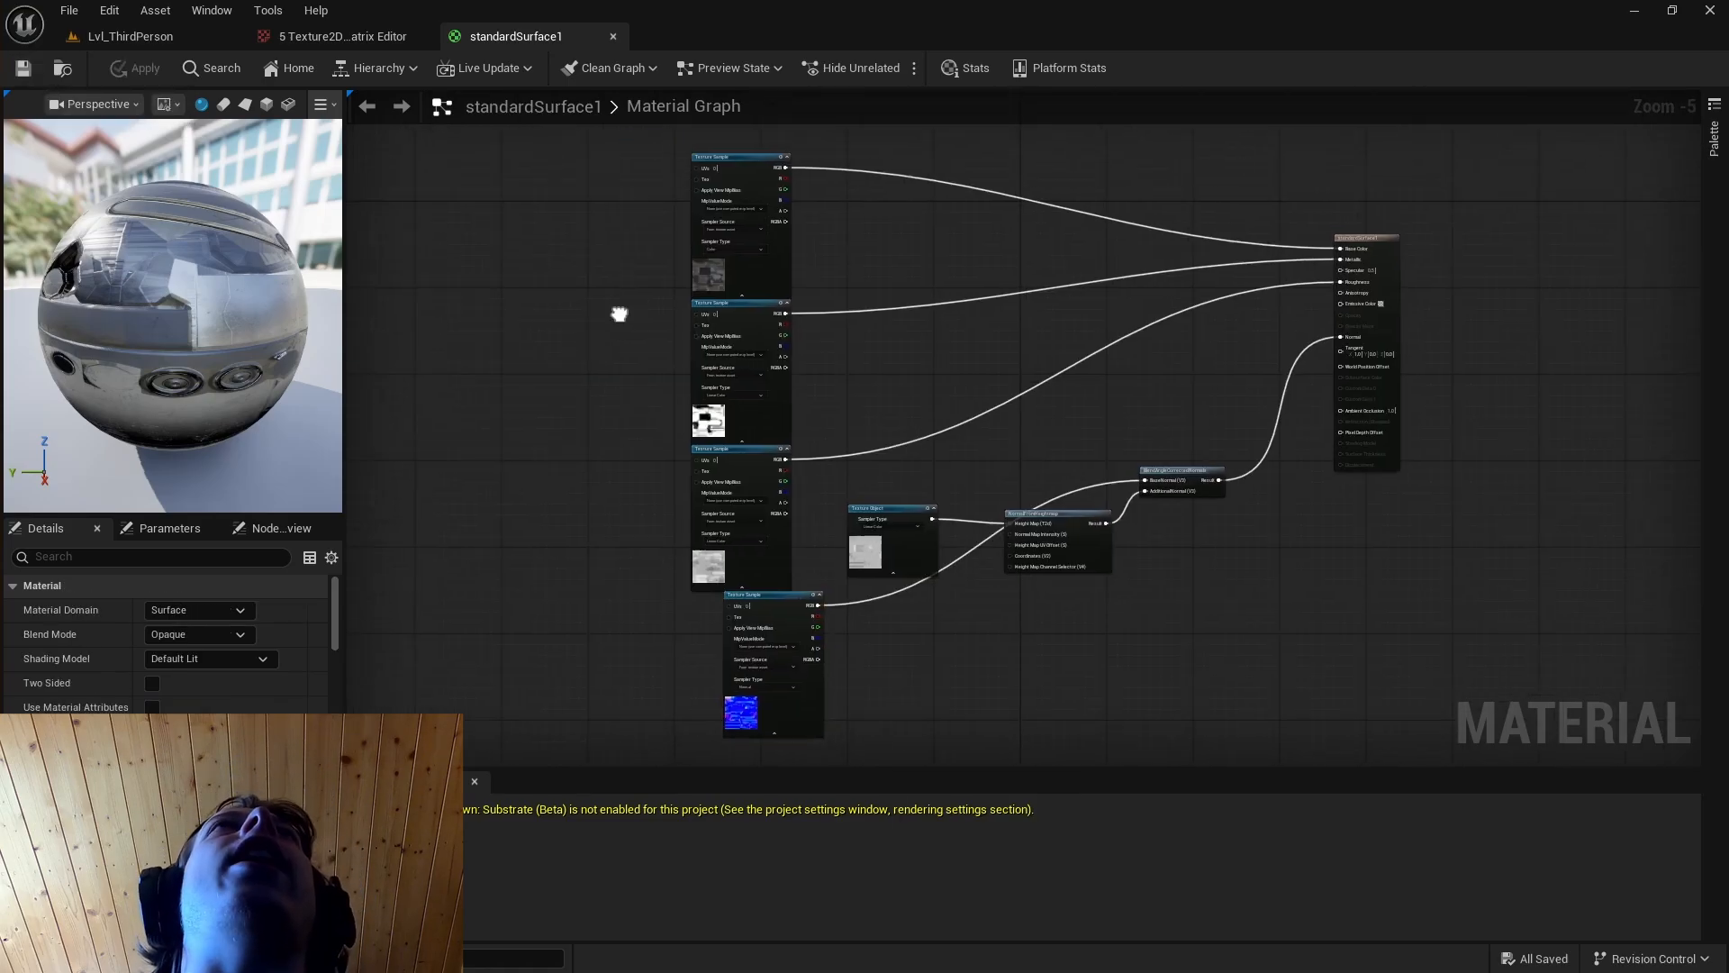
pyautogui.scroll(-3, 687, 332)
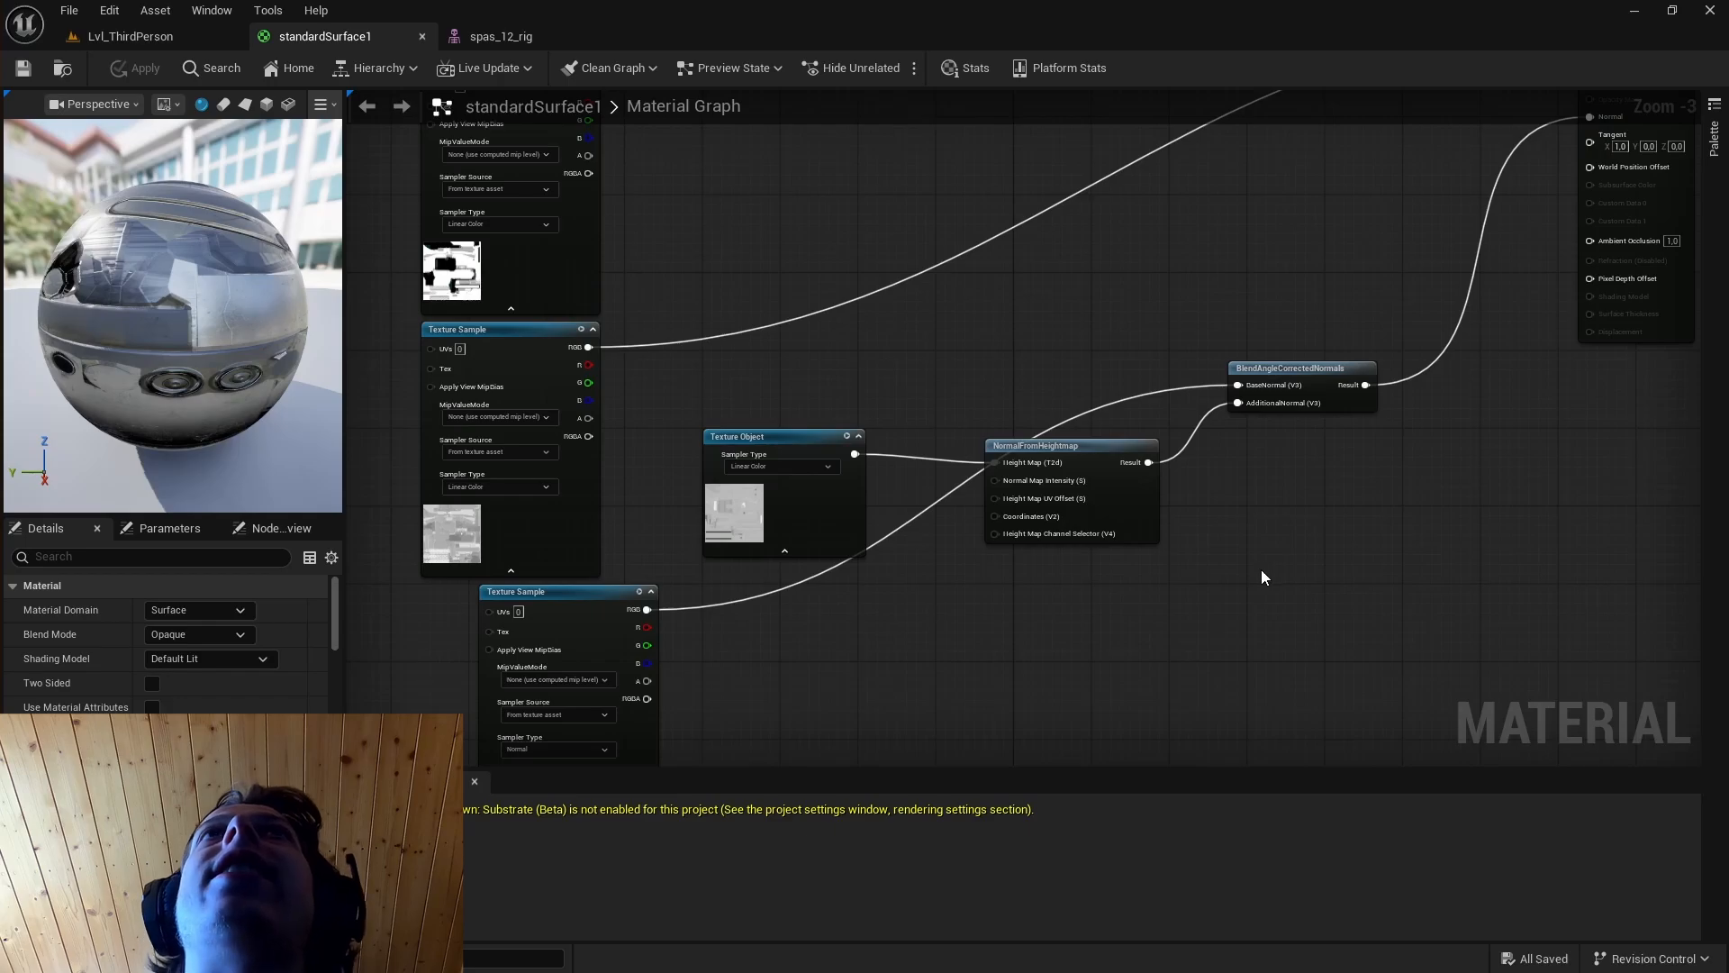
# Switch to Substance 3D Painter and export the spas_12 textures with the Unreal Engine 4 (Packed) output template.
pyautogui.press('super')
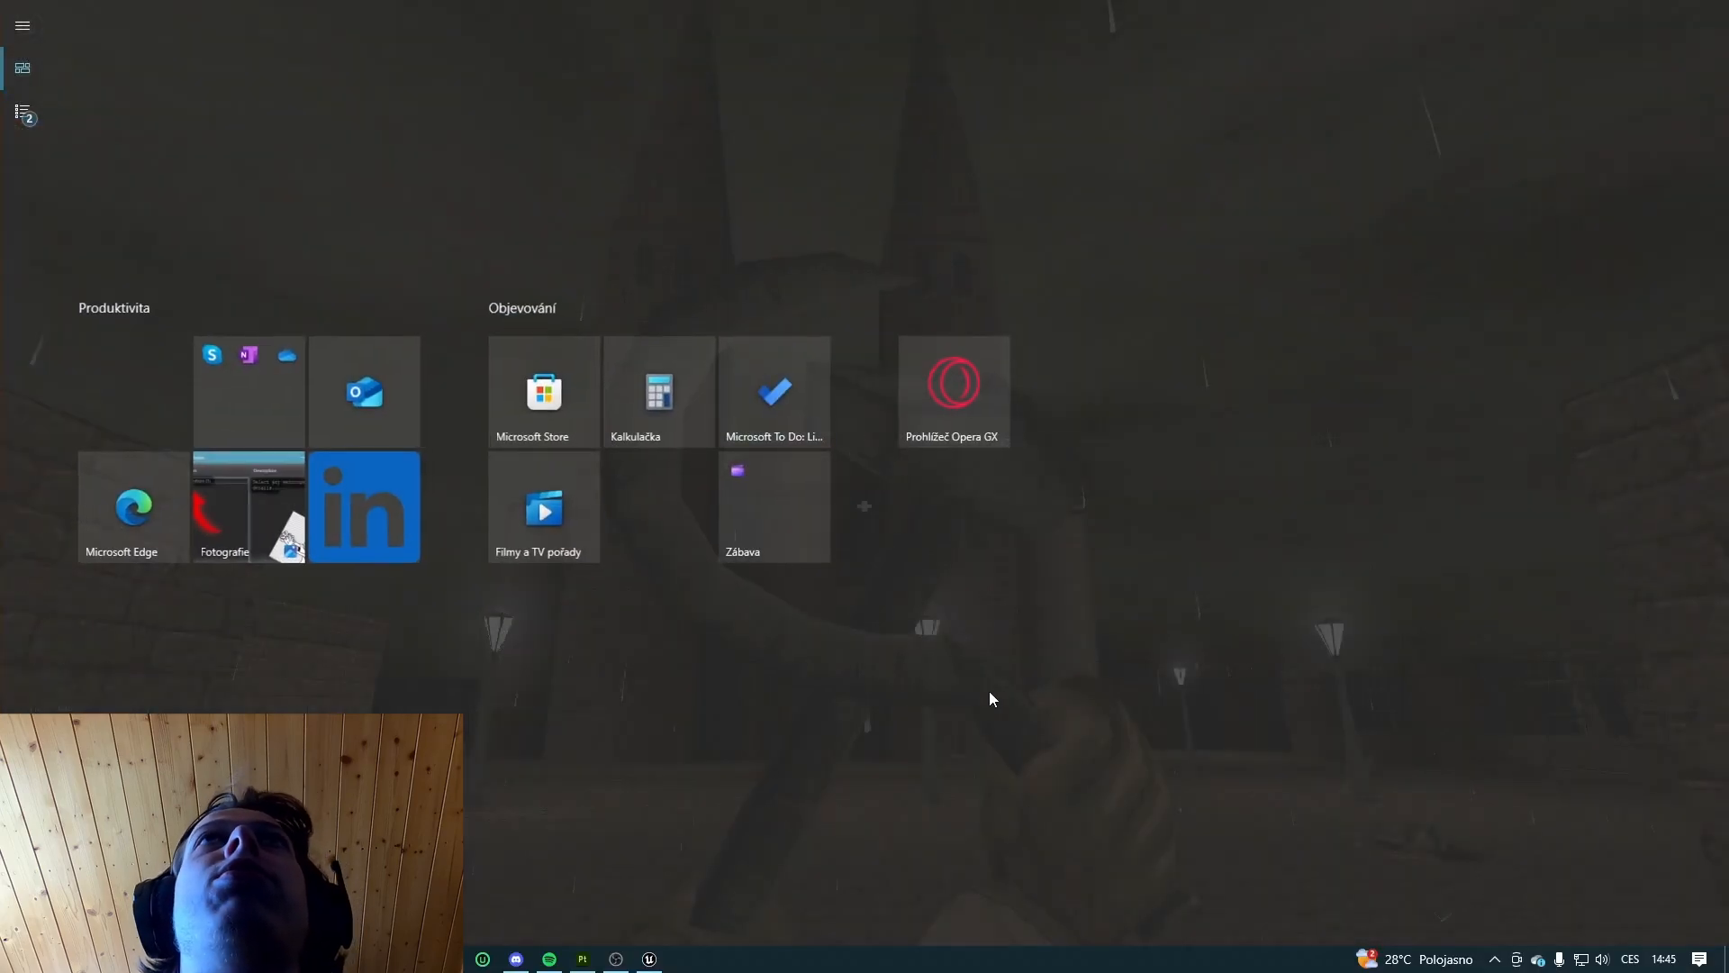
pyautogui.click(17, 31)
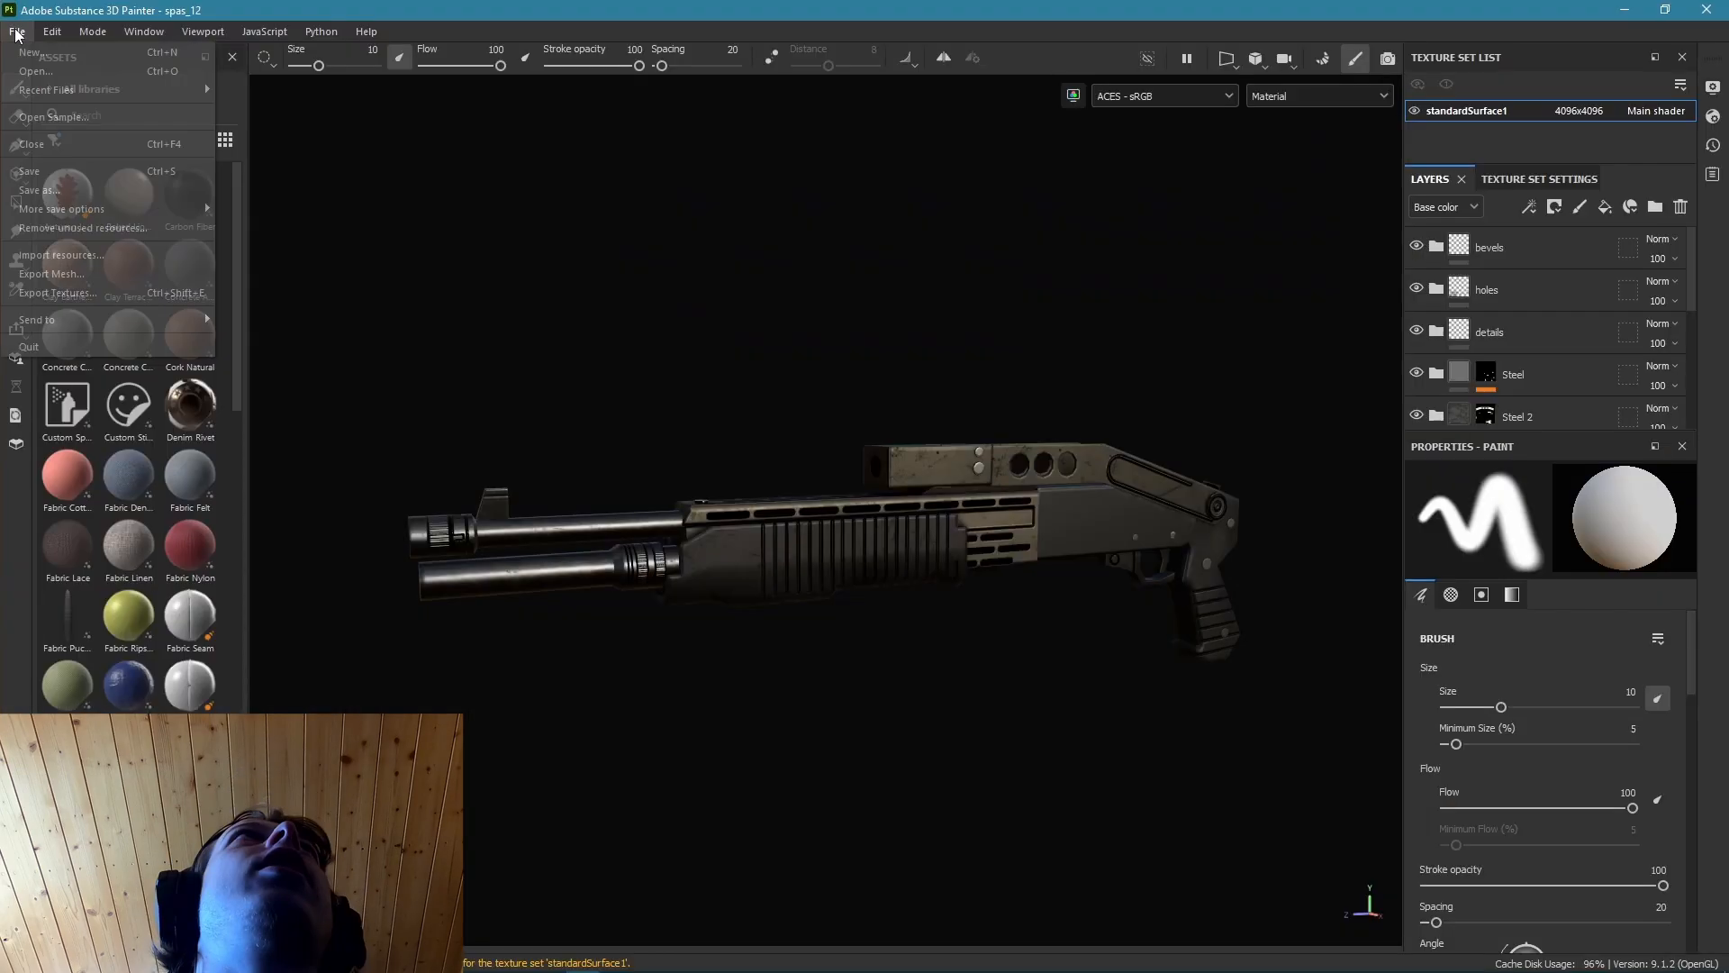
pyautogui.click(108, 290)
pyautogui.click(971, 302)
pyautogui.scroll(-8, 956, 414)
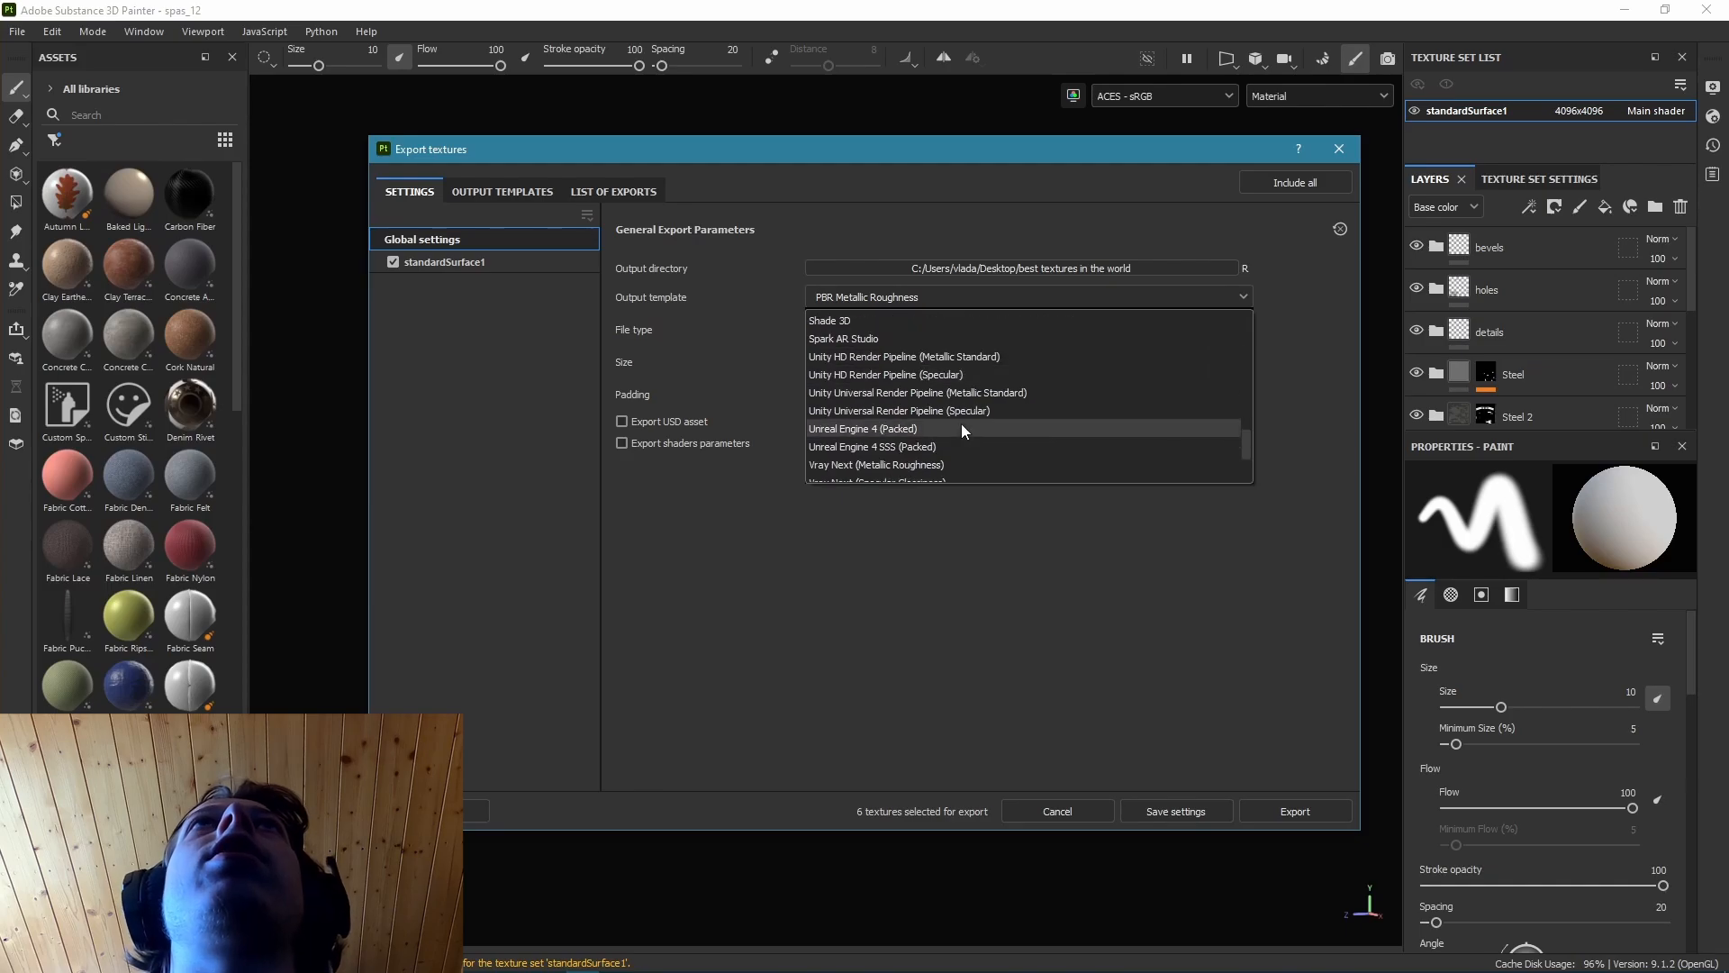
pyautogui.click(884, 375)
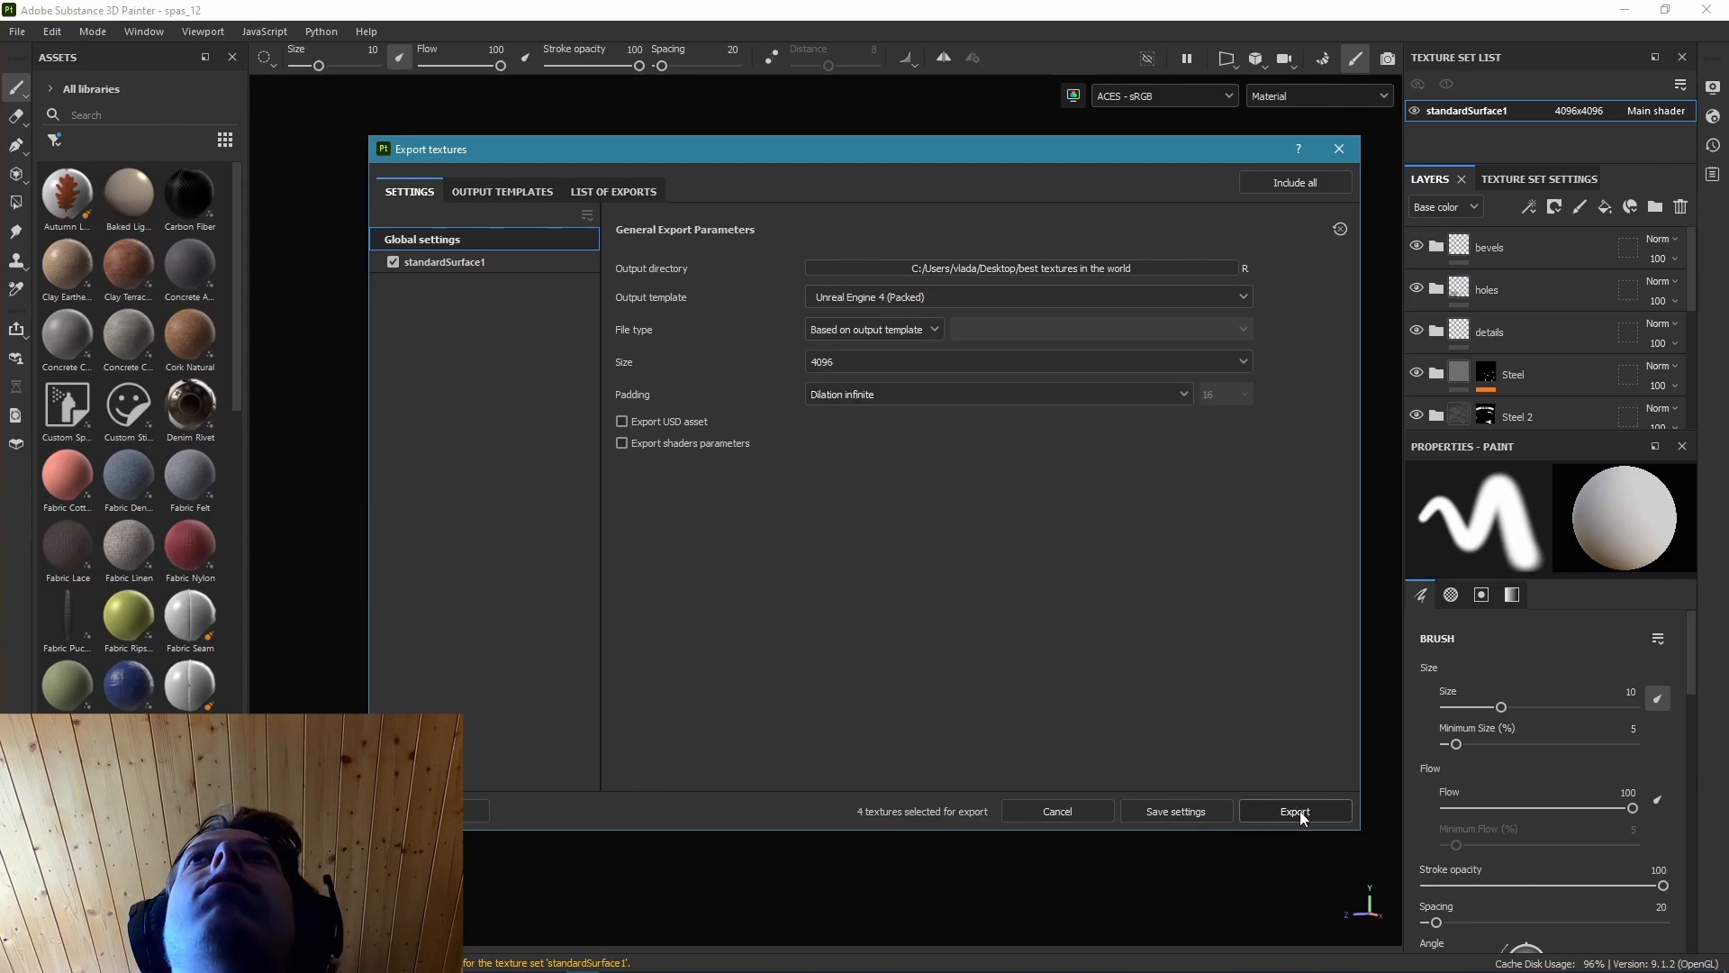
pyautogui.click(1300, 811)
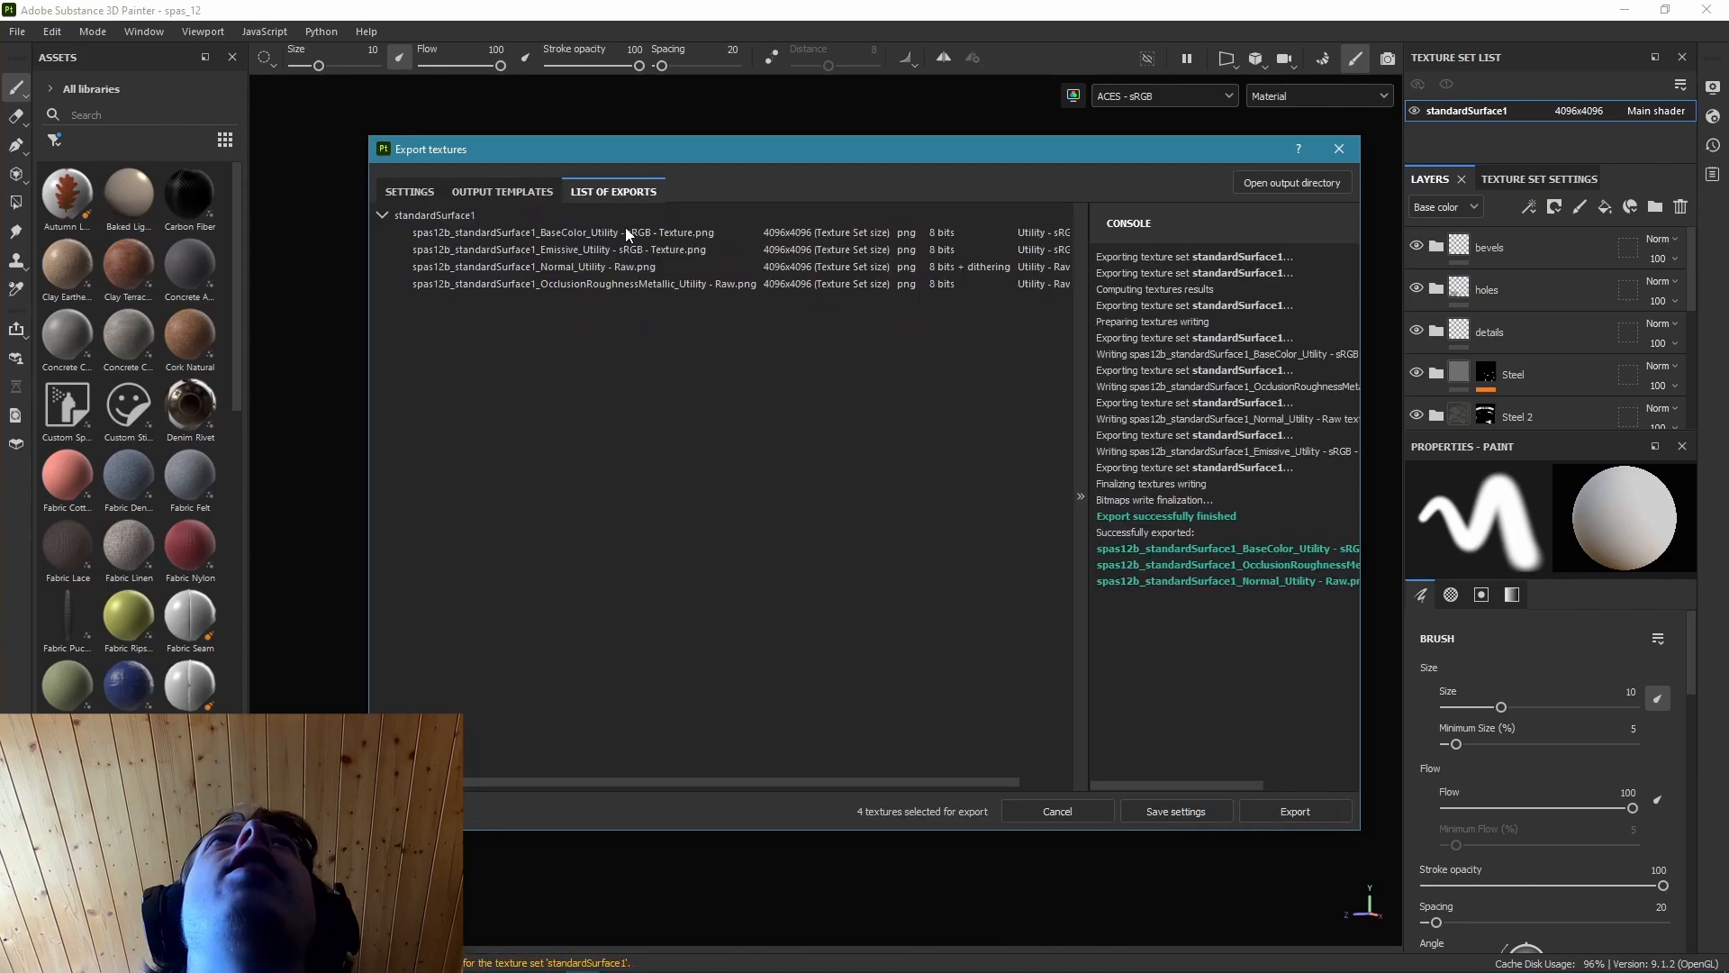
# Review the export settings and examine the exported base color, normal and OcclusionRoughnessMetallic images in the "best textures in the world" folder.
pyautogui.click(397, 192)
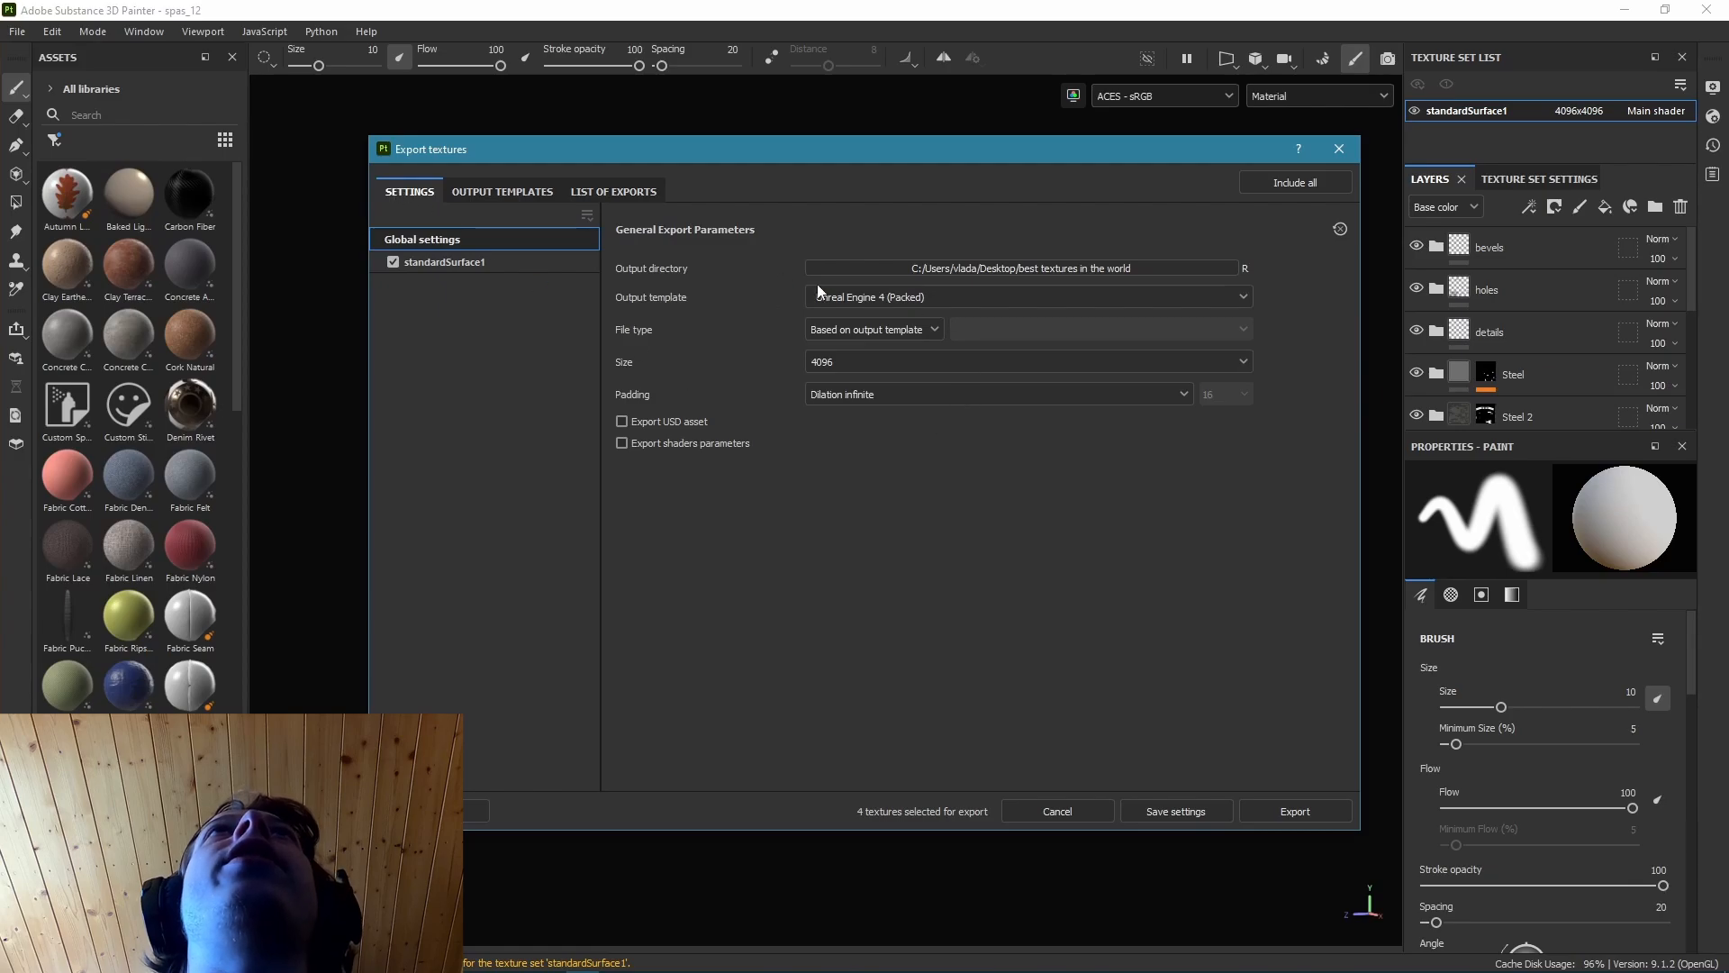
pyautogui.moveTo(1728, 297); pyautogui.dragTo(1018, 0)
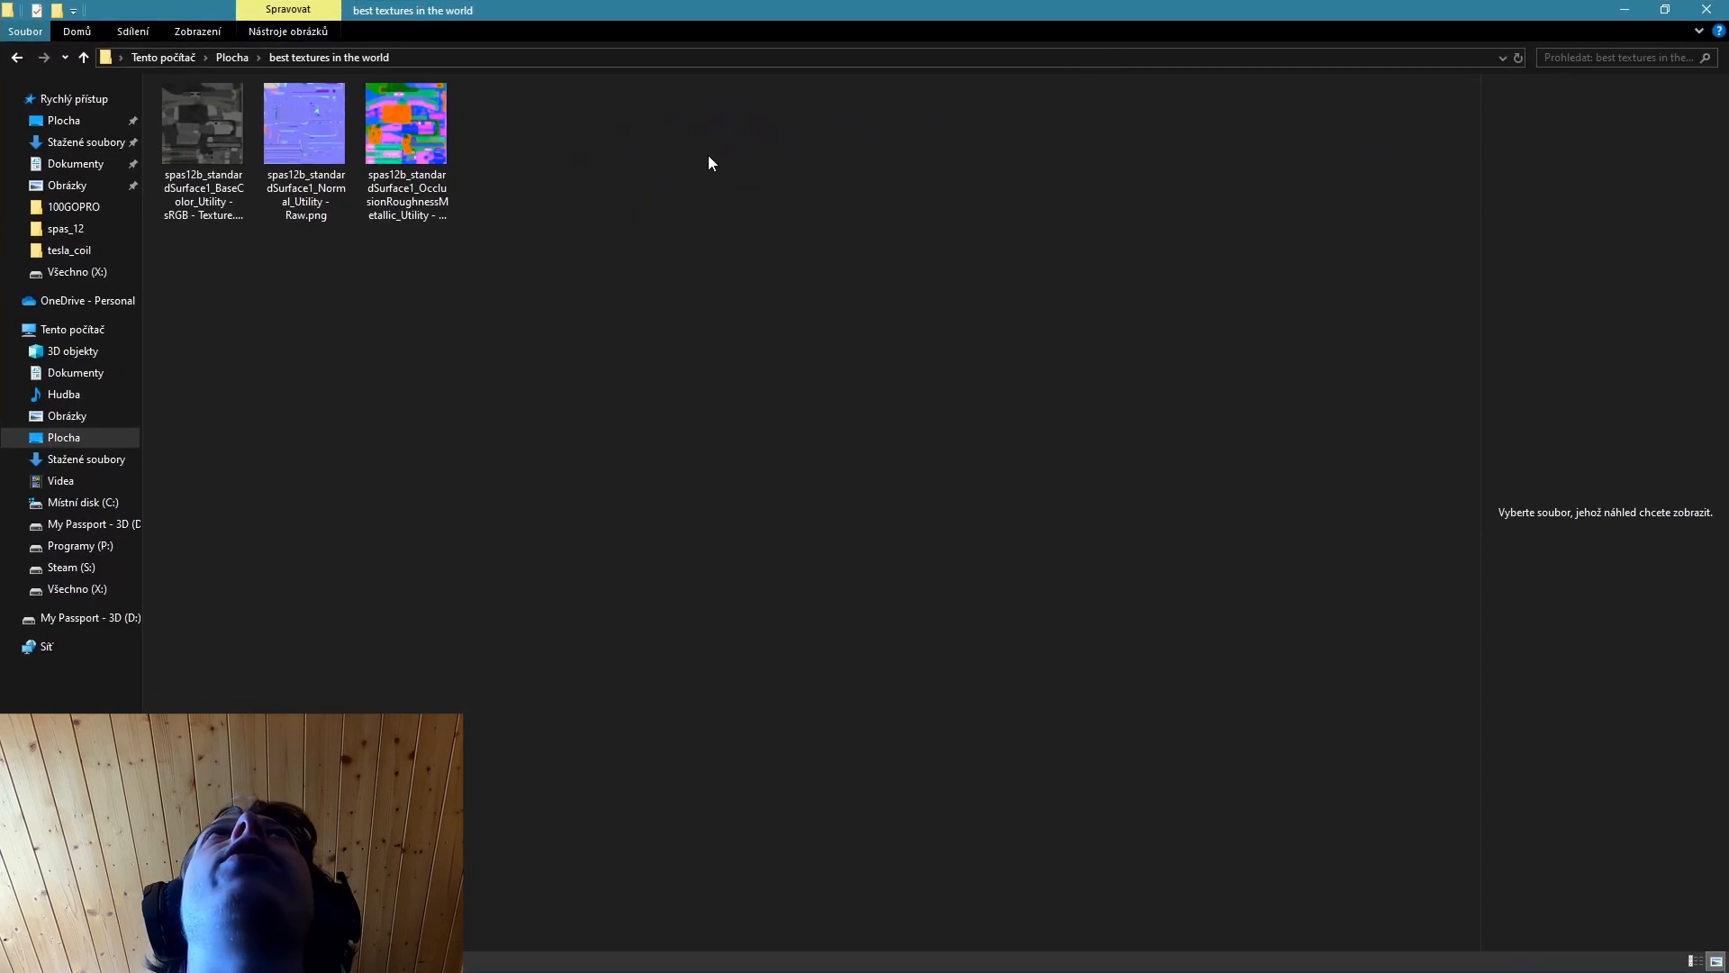
pyautogui.moveTo(641, 151); pyautogui.dragTo(191, 128)
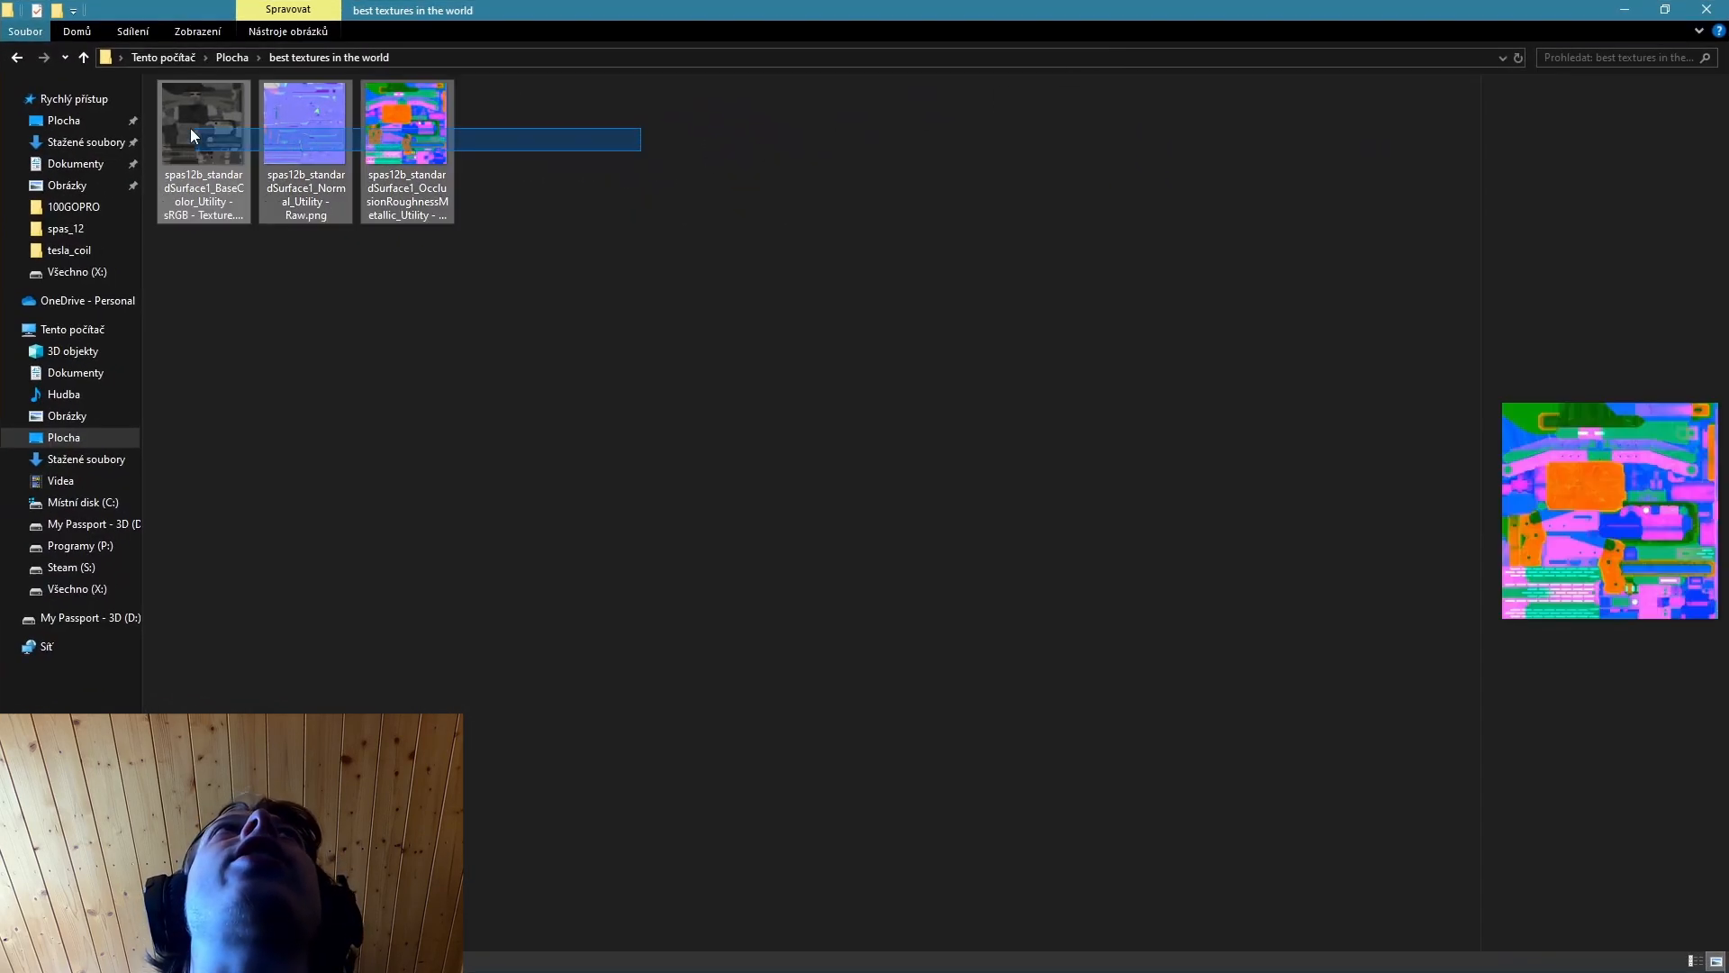
pyautogui.click(301, 128)
pyautogui.click(338, 357)
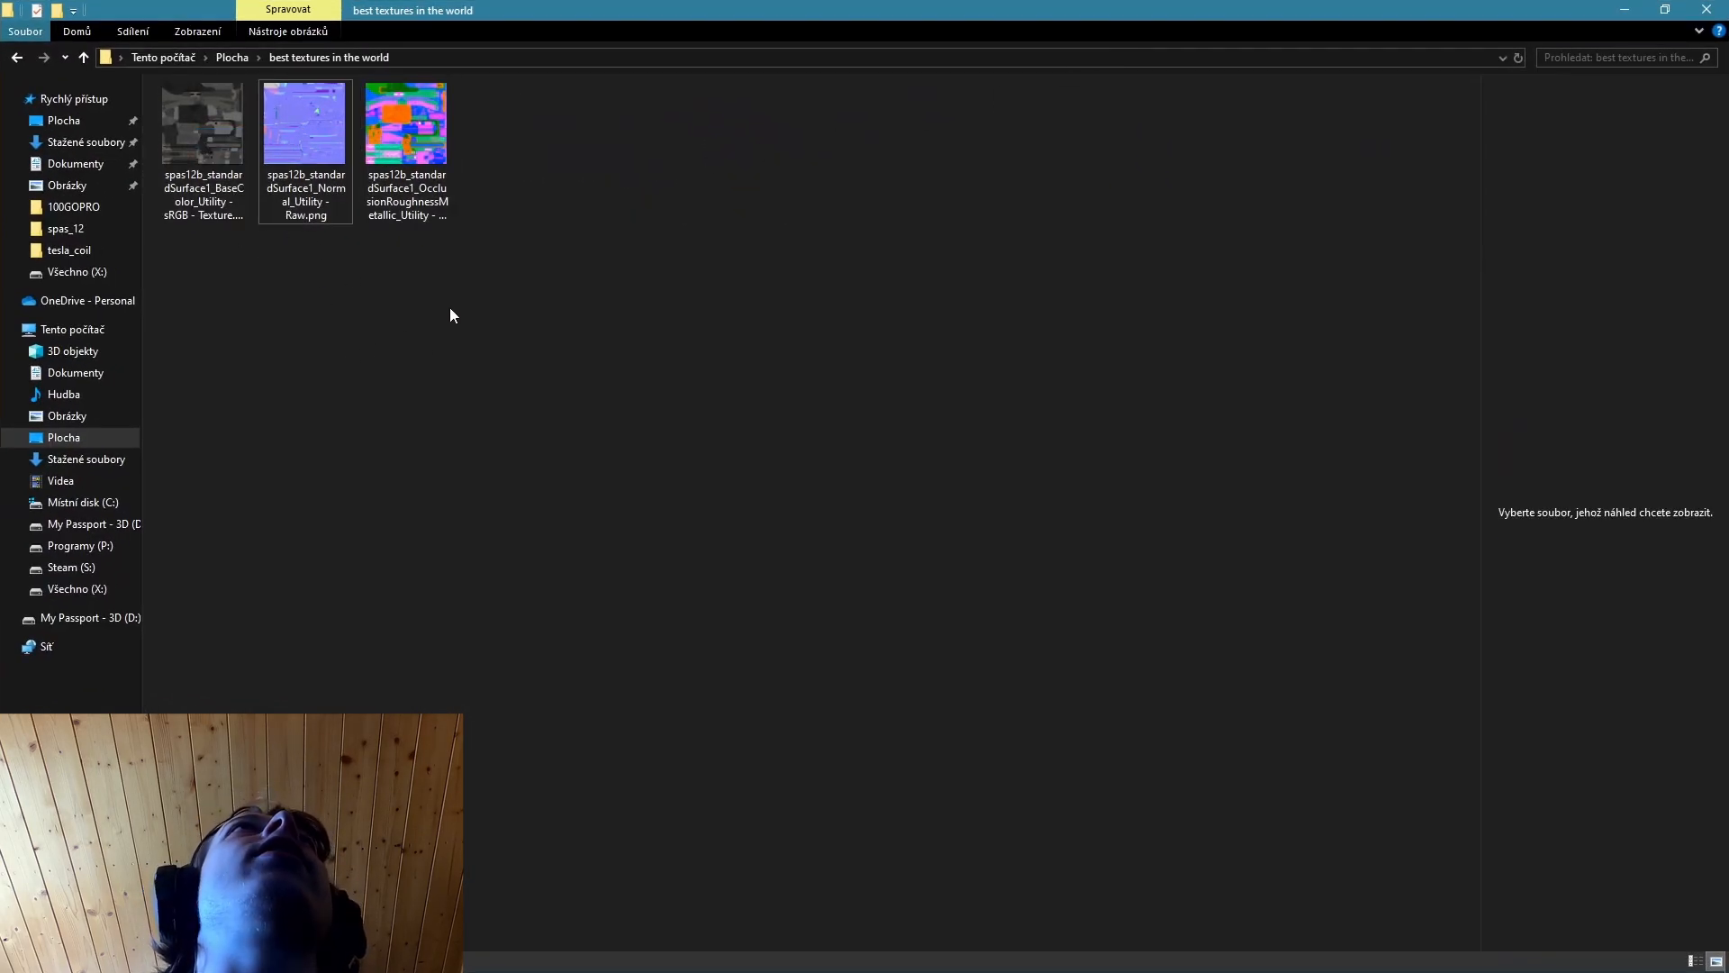
pyautogui.click(413, 144)
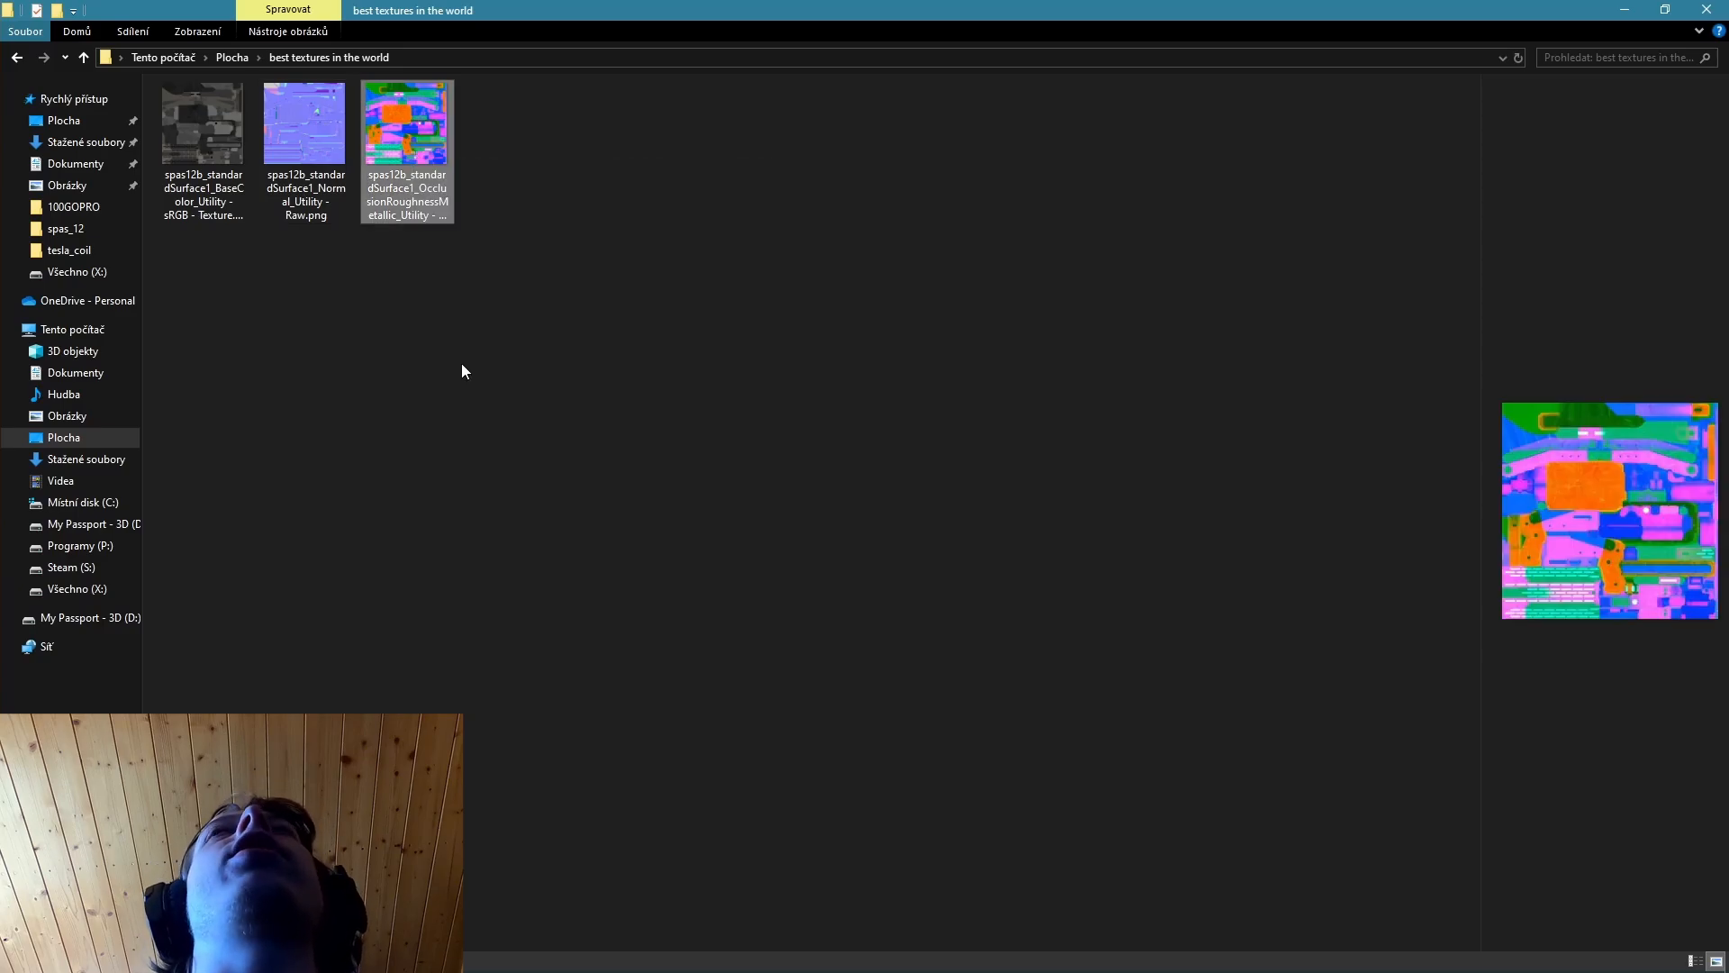
pyautogui.click(461, 364)
# Import the three exported textures into Unreal's spas_12 textures folder and open them together in the property matrix.
pyautogui.moveTo(945, 11); pyautogui.dragTo(1728, 275)
pyautogui.moveTo(516, 798); pyautogui.dragTo(544, 901)
pyautogui.rightClick(274, 693)
pyautogui.click(695, 802)
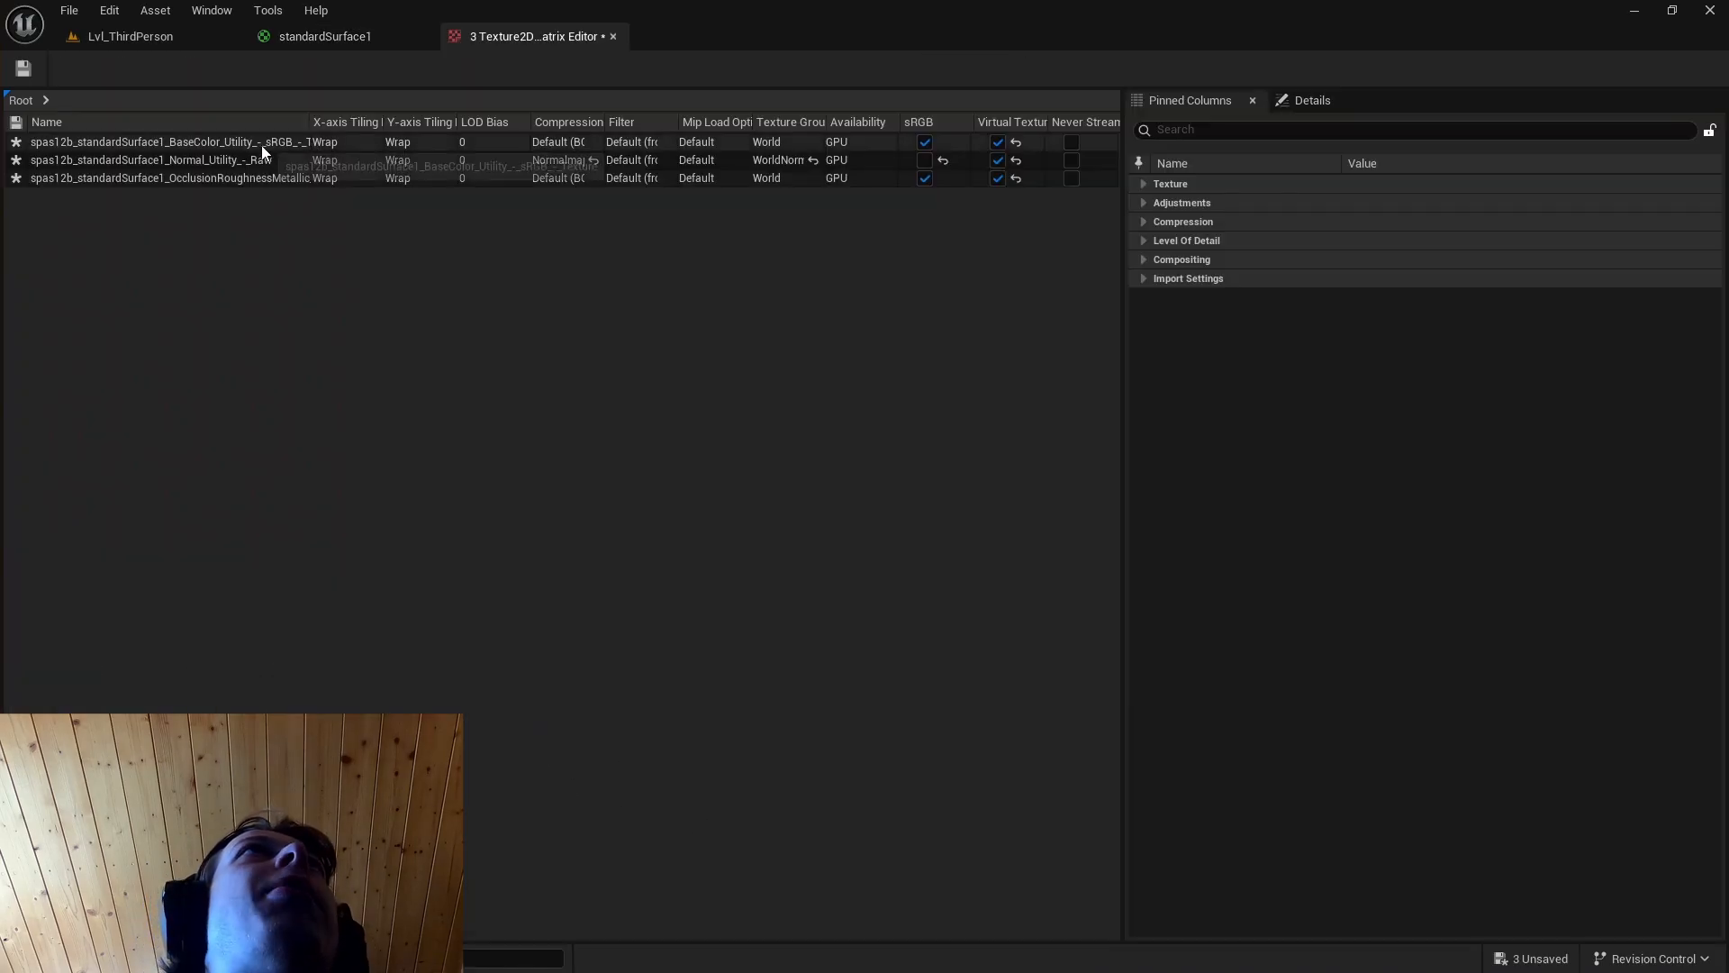
# Review the three textures' color settings and disable sRGB for the OcclusionRoughnessMetallic texture.
pyautogui.click(261, 144)
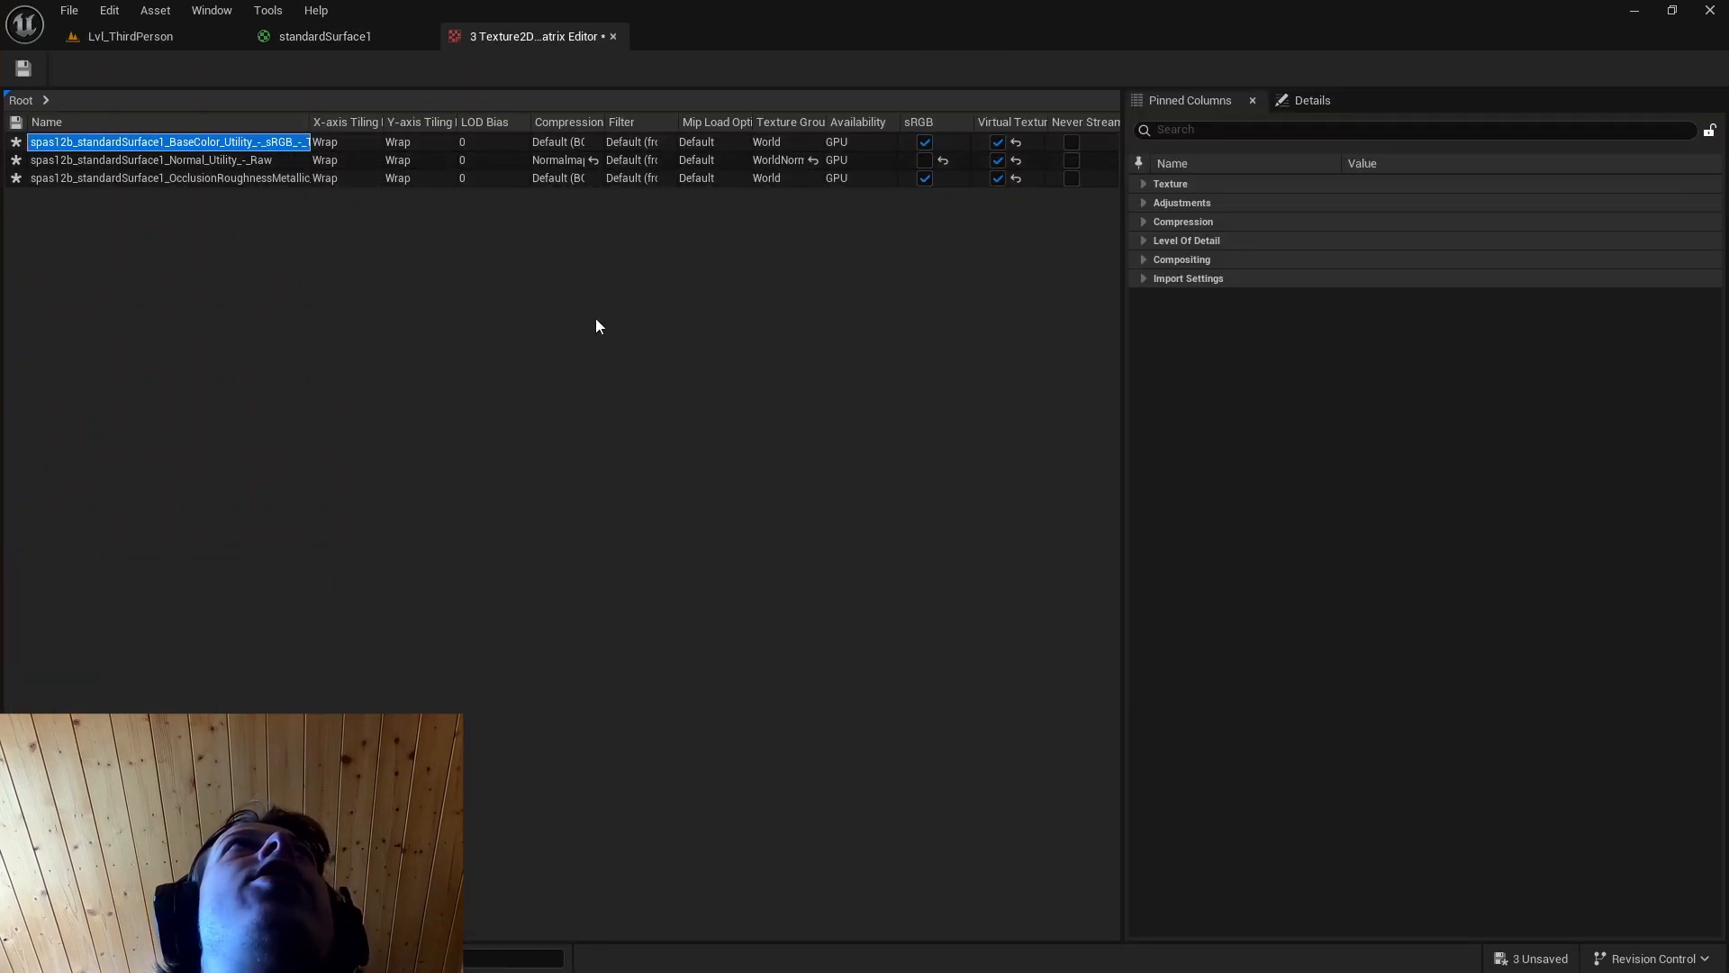
pyautogui.click(222, 164)
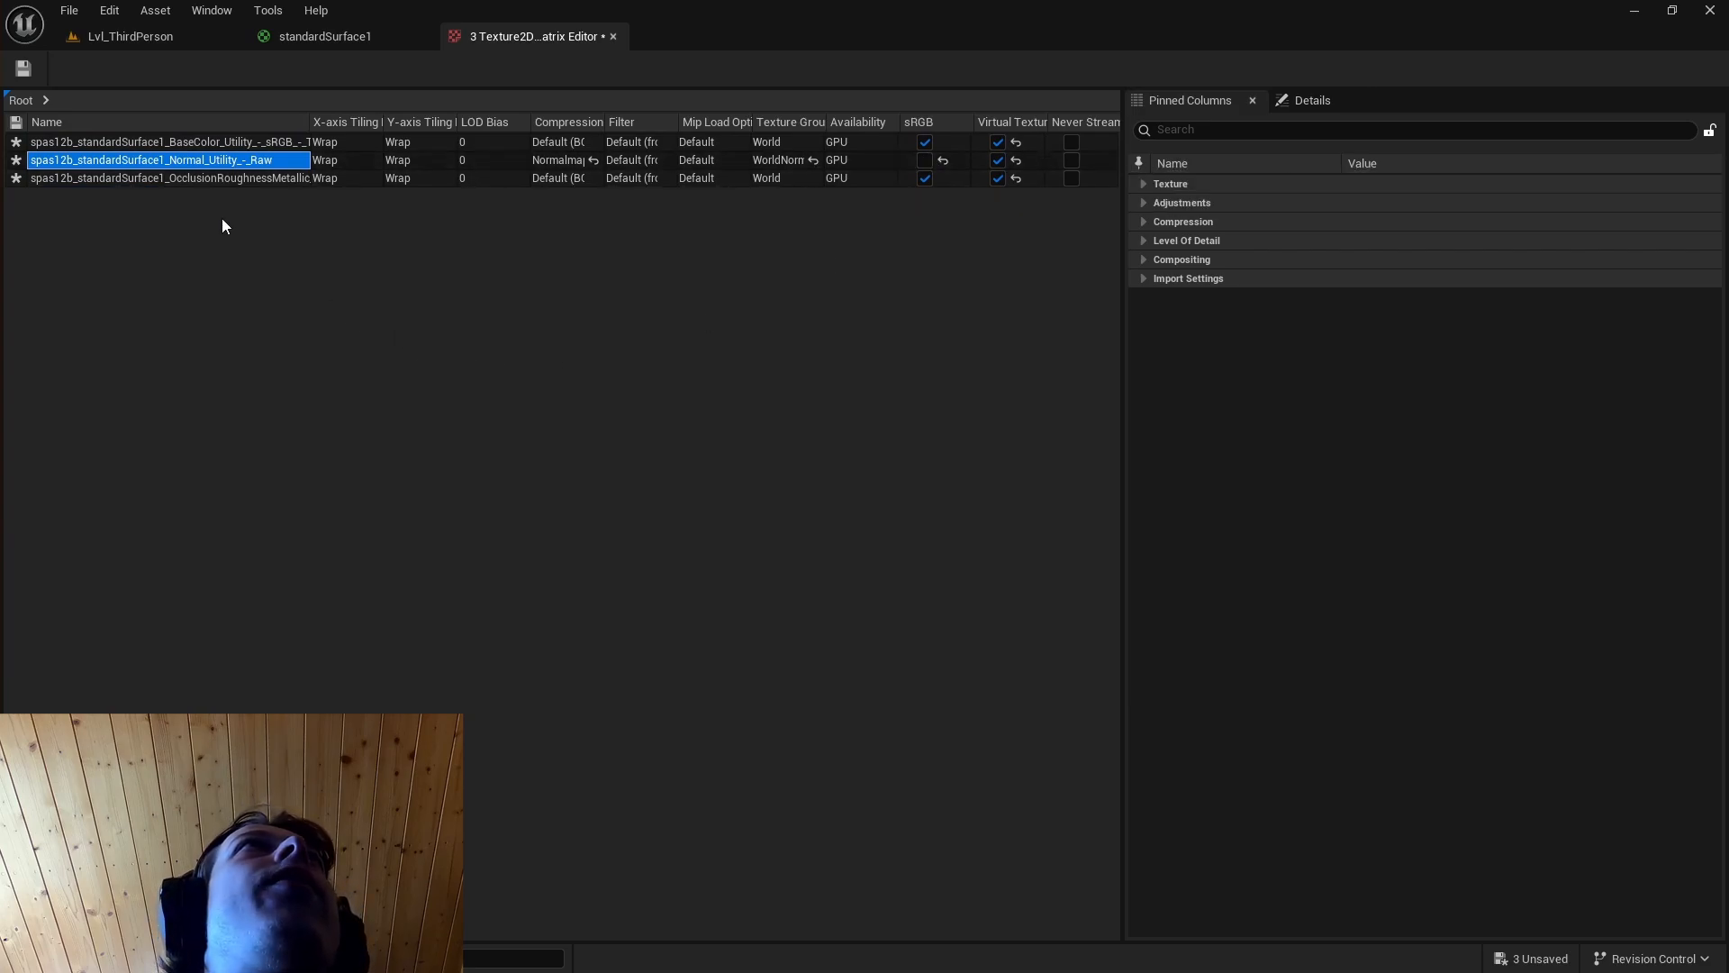
pyautogui.click(207, 180)
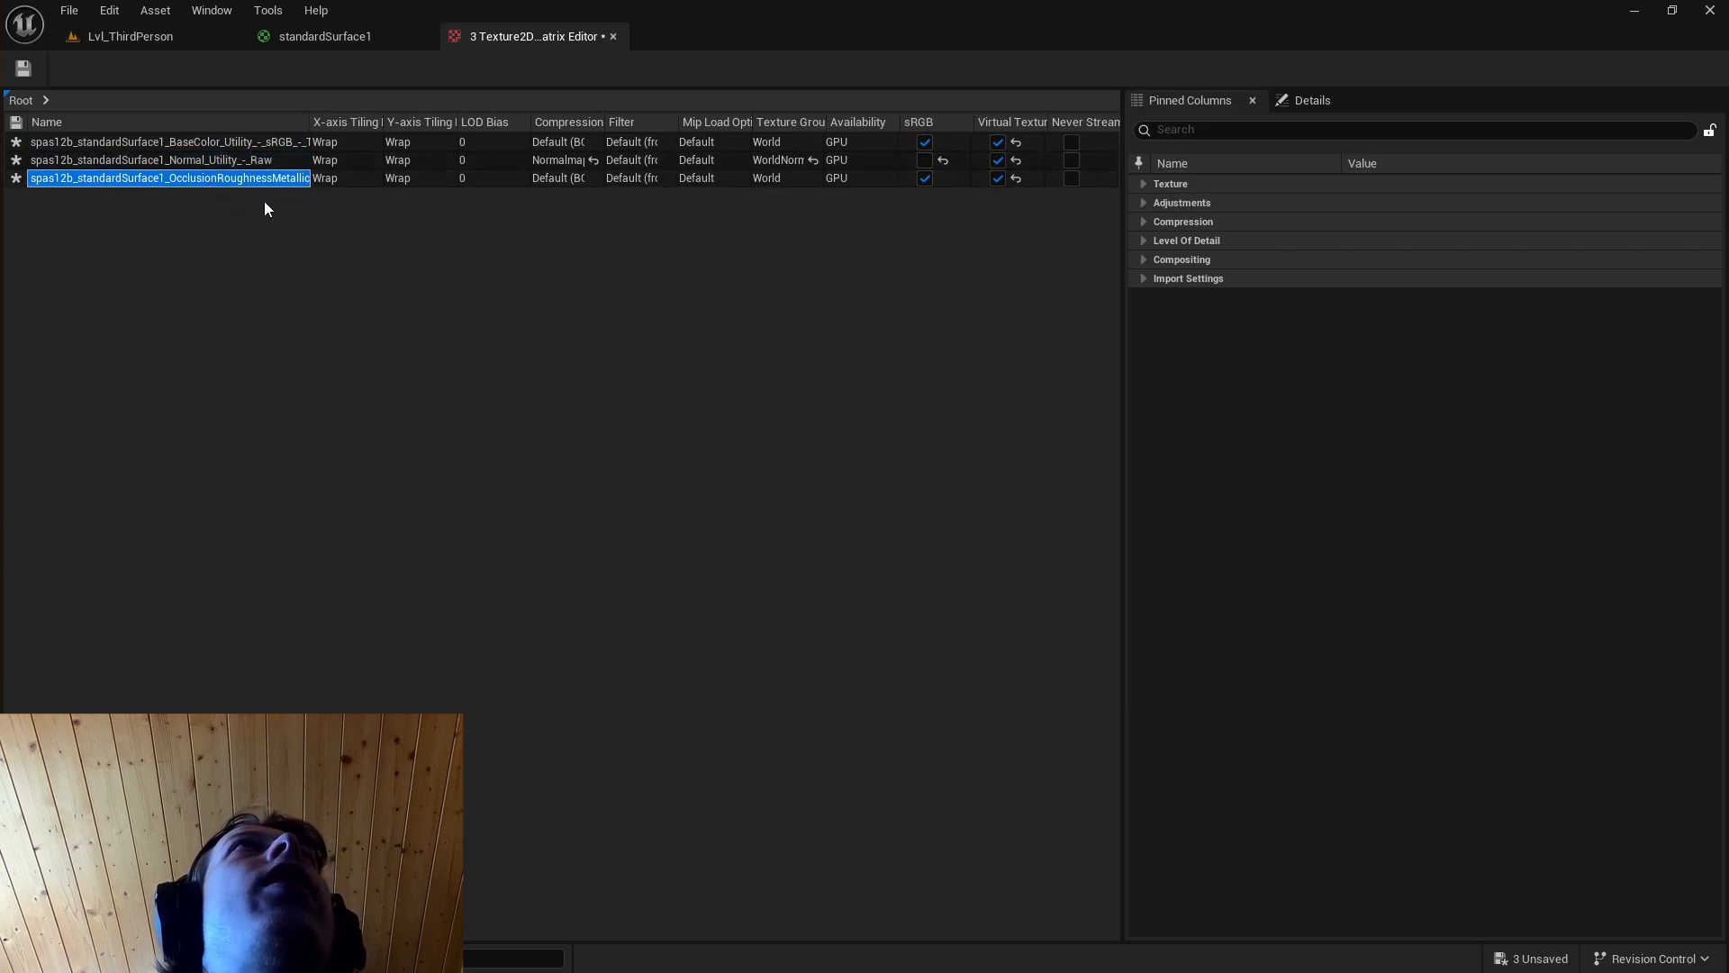
pyautogui.click(925, 178)
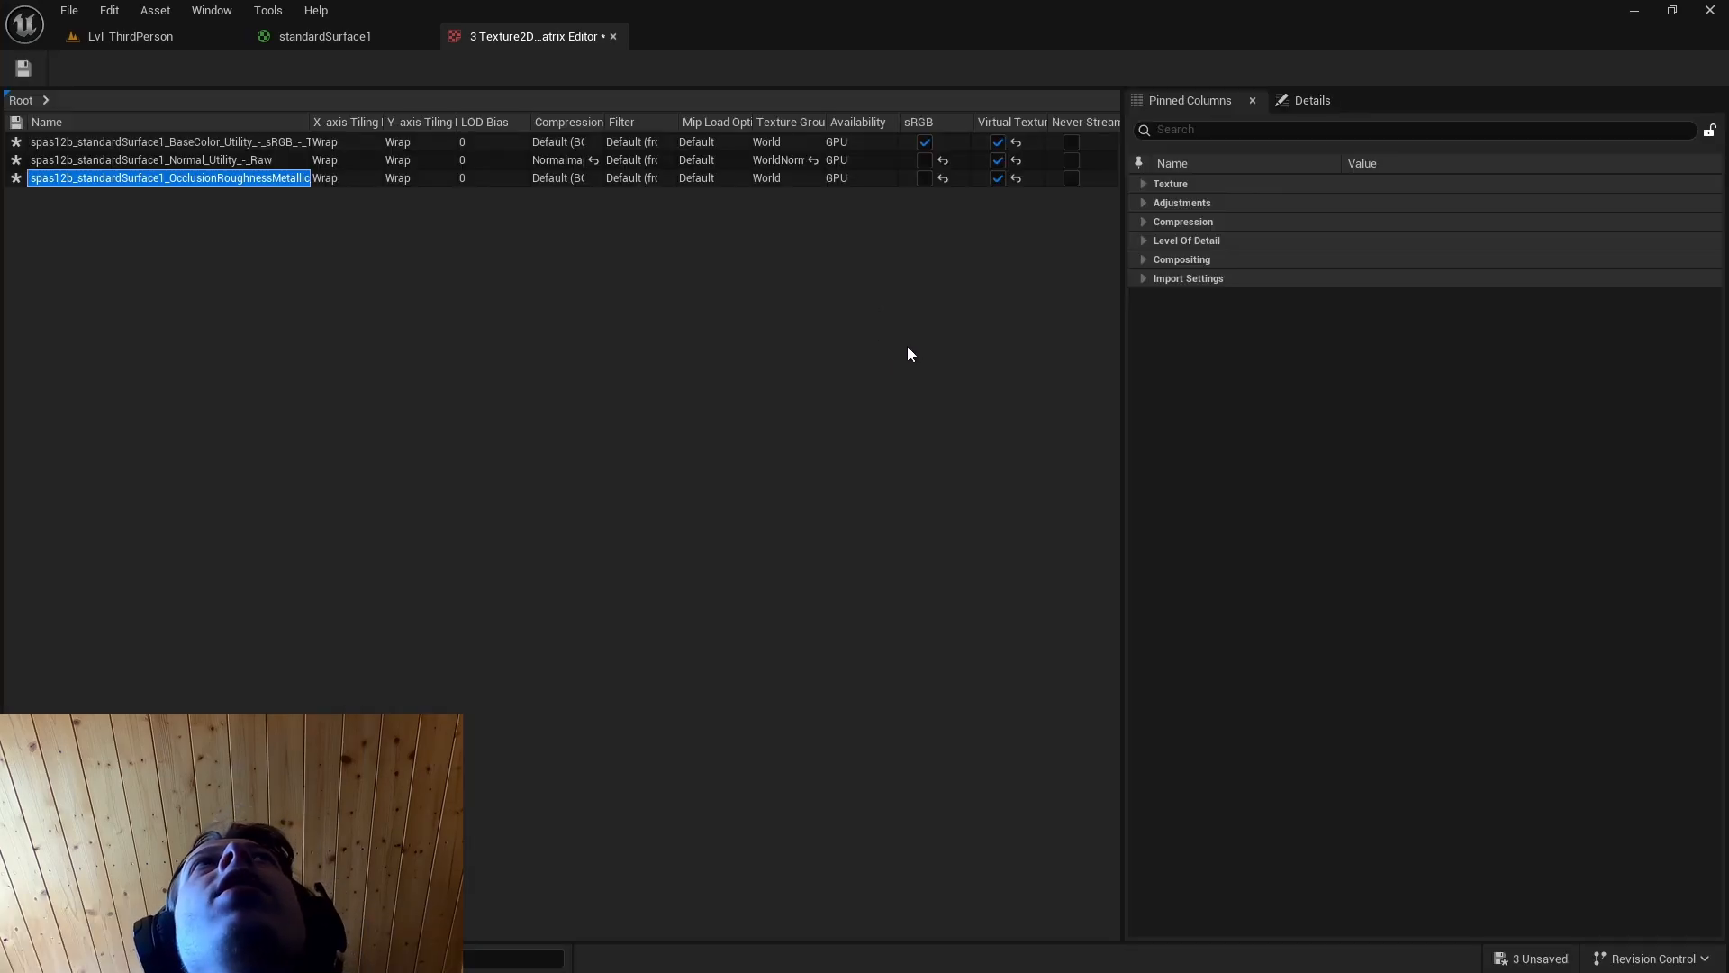
# Disable virtual texture streaming for all three textures and save them.
pyautogui.click(1020, 159)
pyautogui.click(1017, 141)
pyautogui.click(1016, 177)
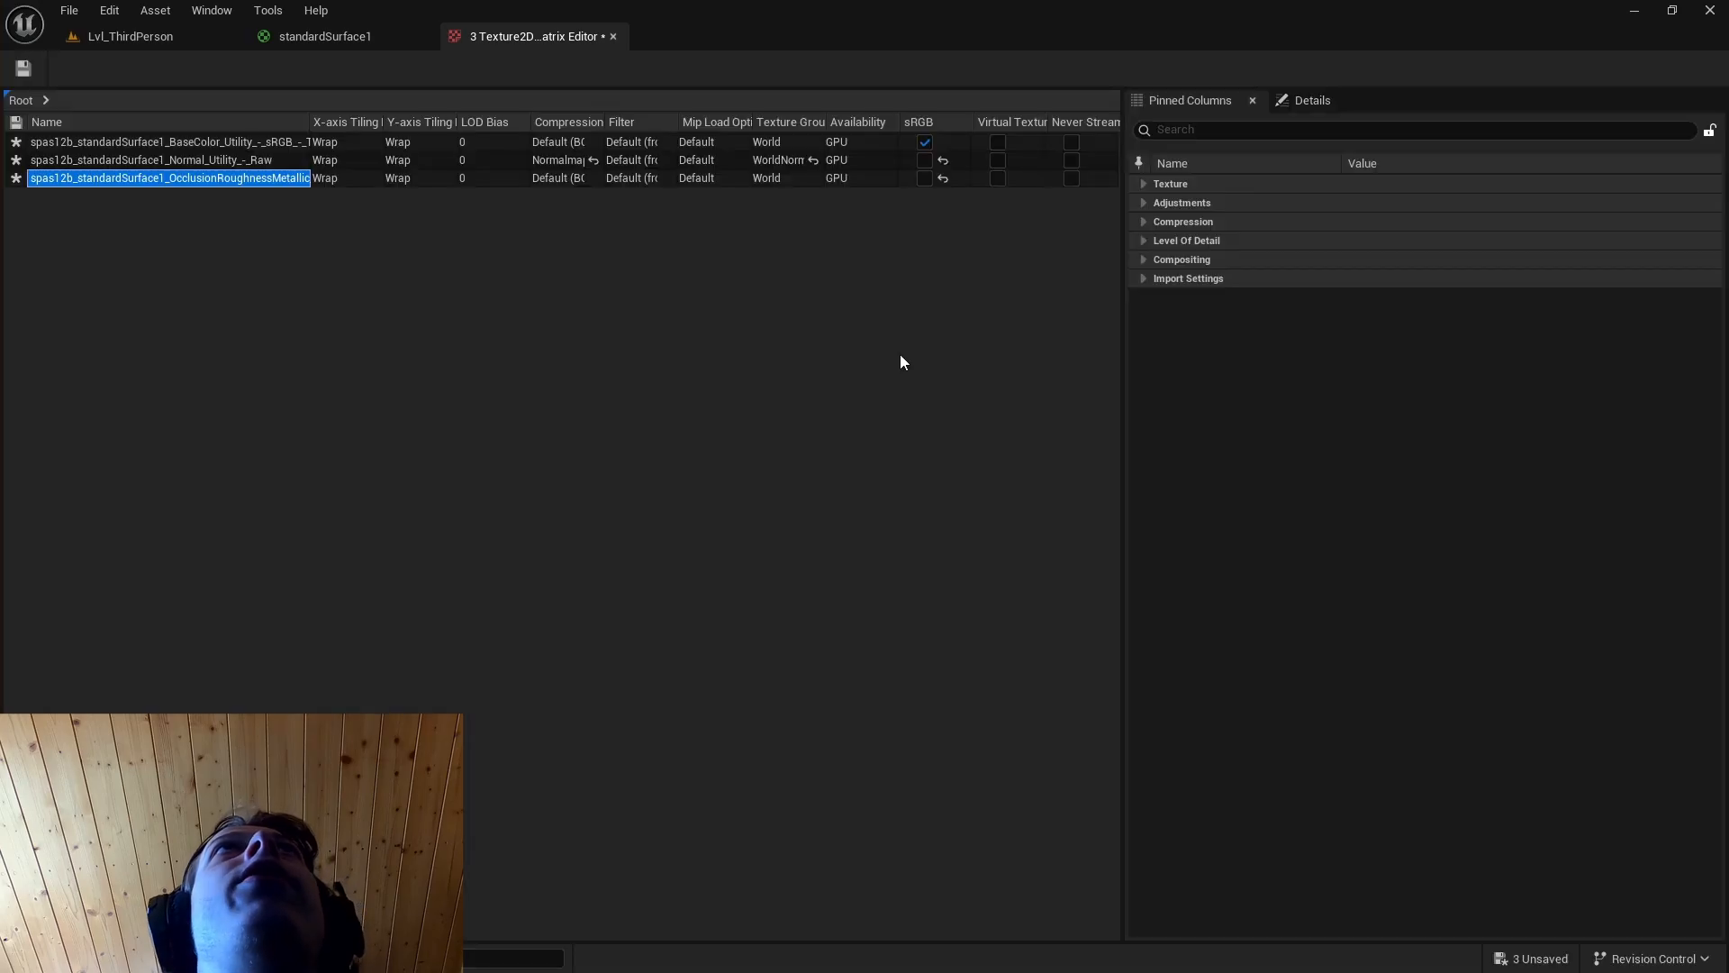
pyautogui.click(23, 68)
# Add the base color, normal and OcclusionRoughnessMetallic textures to the standardSurface1 graph, connecting the first two to Base Color and Normal.
pyautogui.click(324, 37)
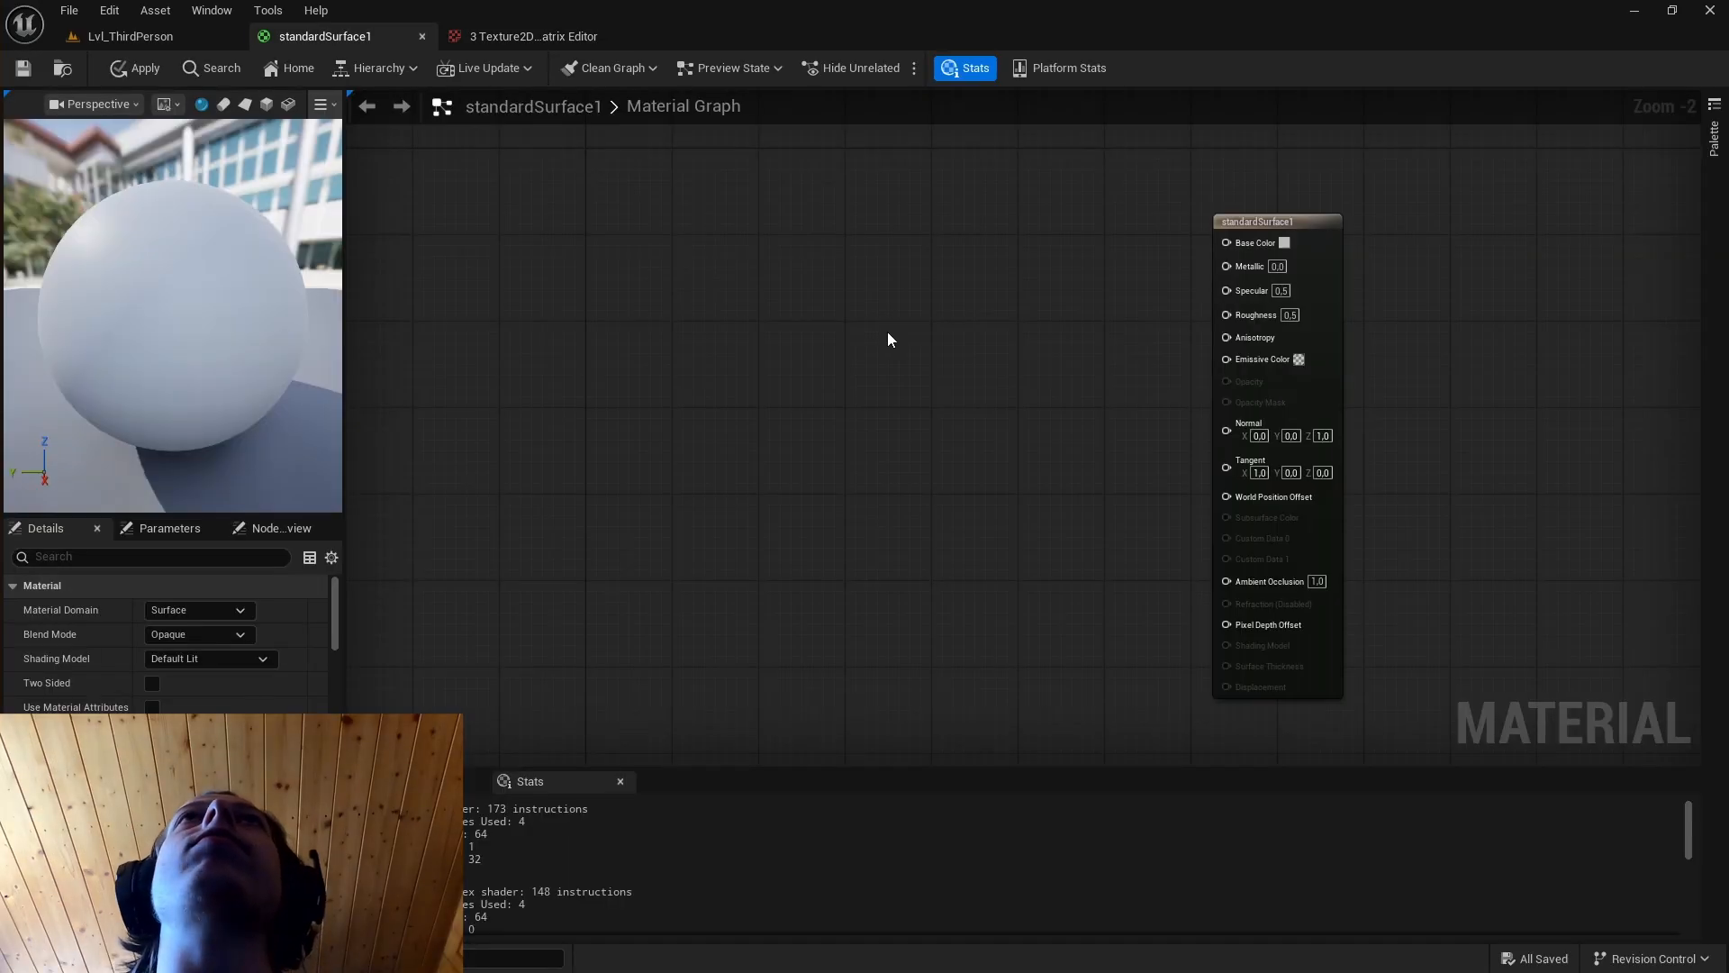
pyautogui.hotkey('ctrl', 'space')
pyautogui.moveTo(273, 698); pyautogui.dragTo(777, 261)
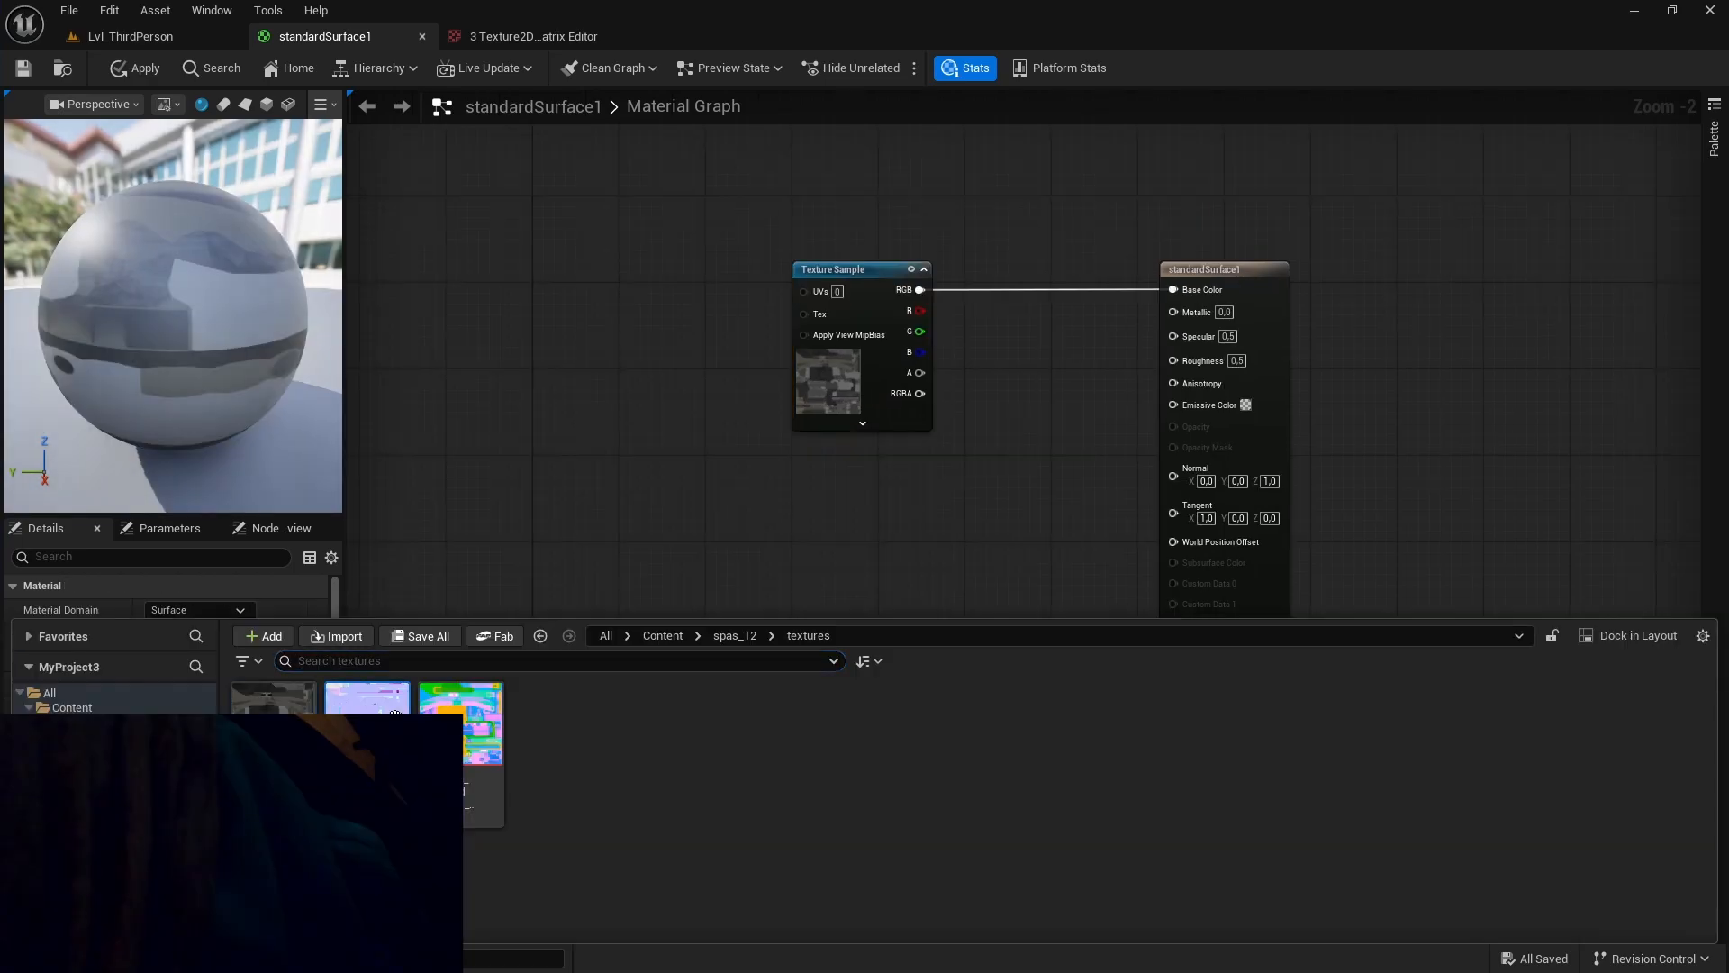
pyautogui.moveTo(369, 698); pyautogui.dragTo(772, 573)
pyautogui.moveTo(889, 615); pyautogui.dragTo(1172, 476)
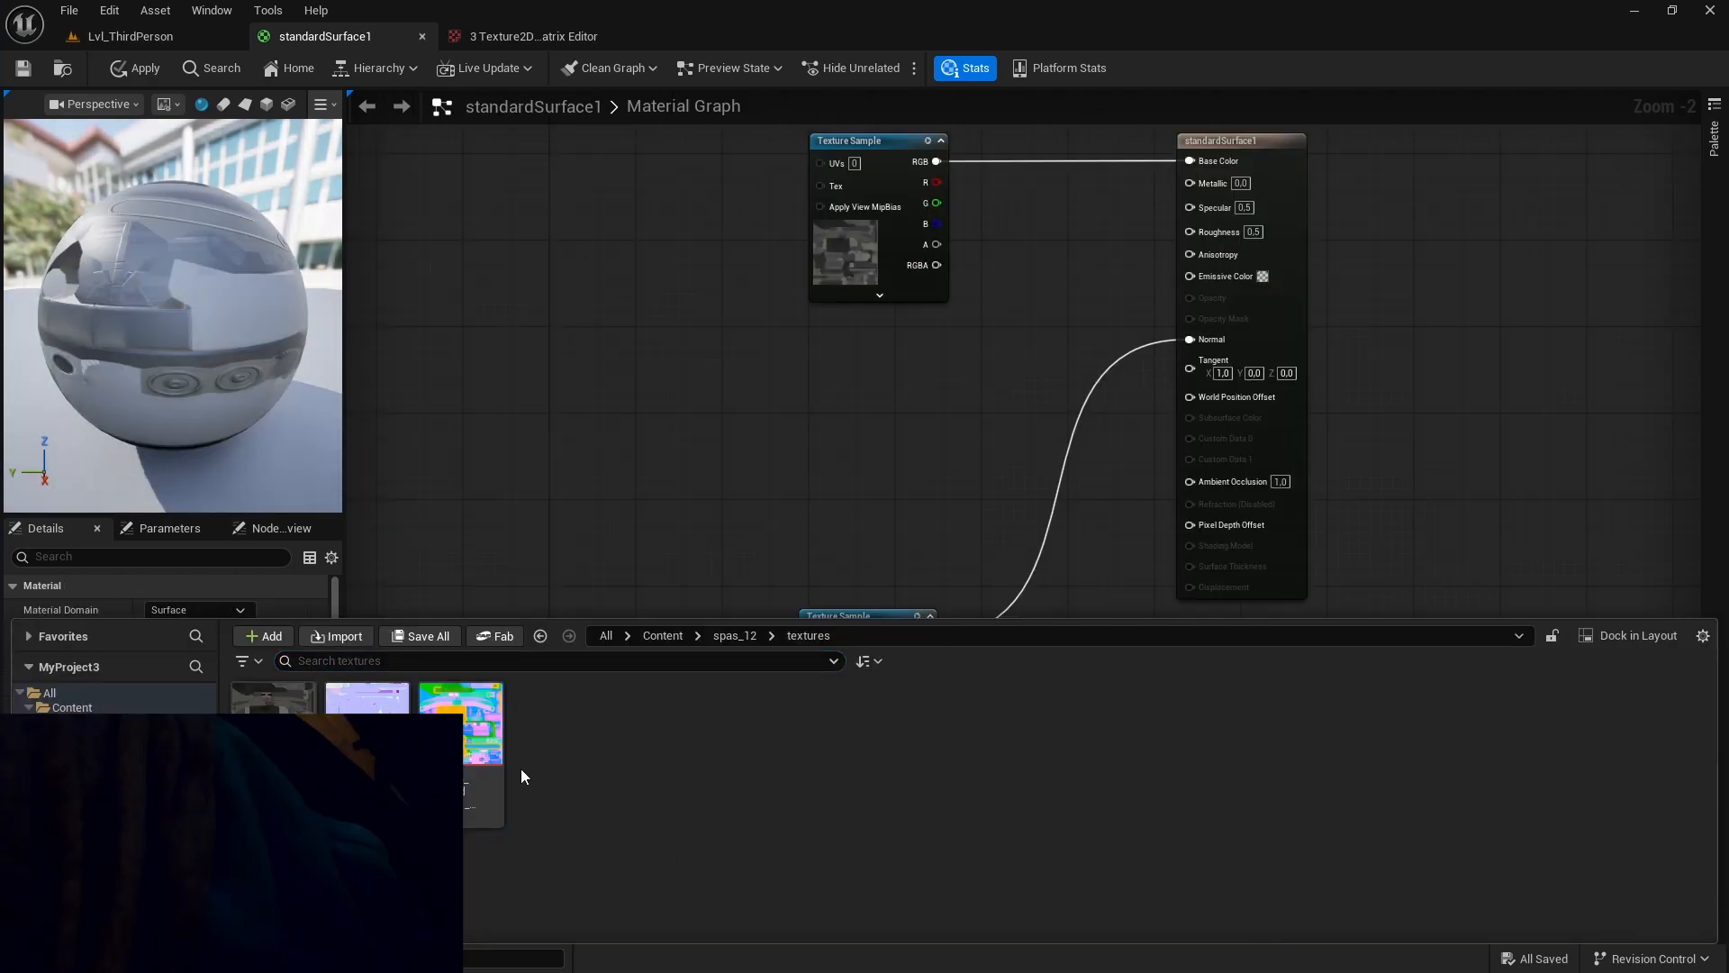
pyautogui.moveTo(482, 752); pyautogui.dragTo(586, 407)
pyautogui.moveTo(587, 406); pyautogui.dragTo(585, 406)
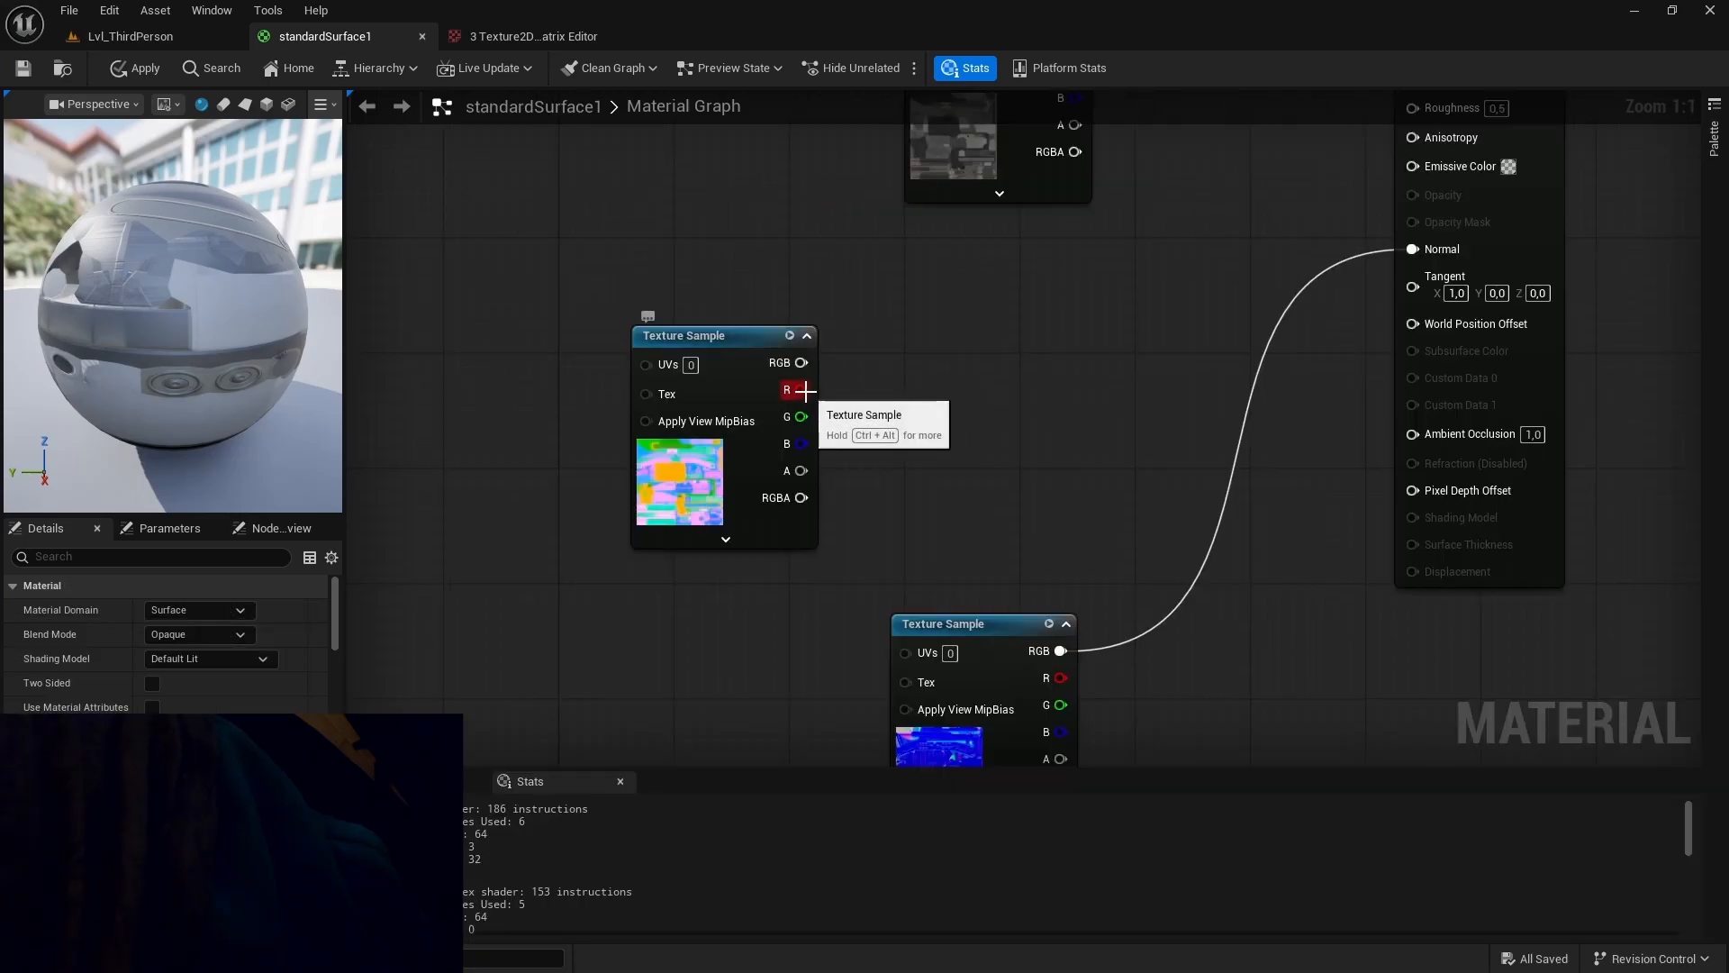
pyautogui.moveTo(800, 389); pyautogui.dragTo(967, 407)
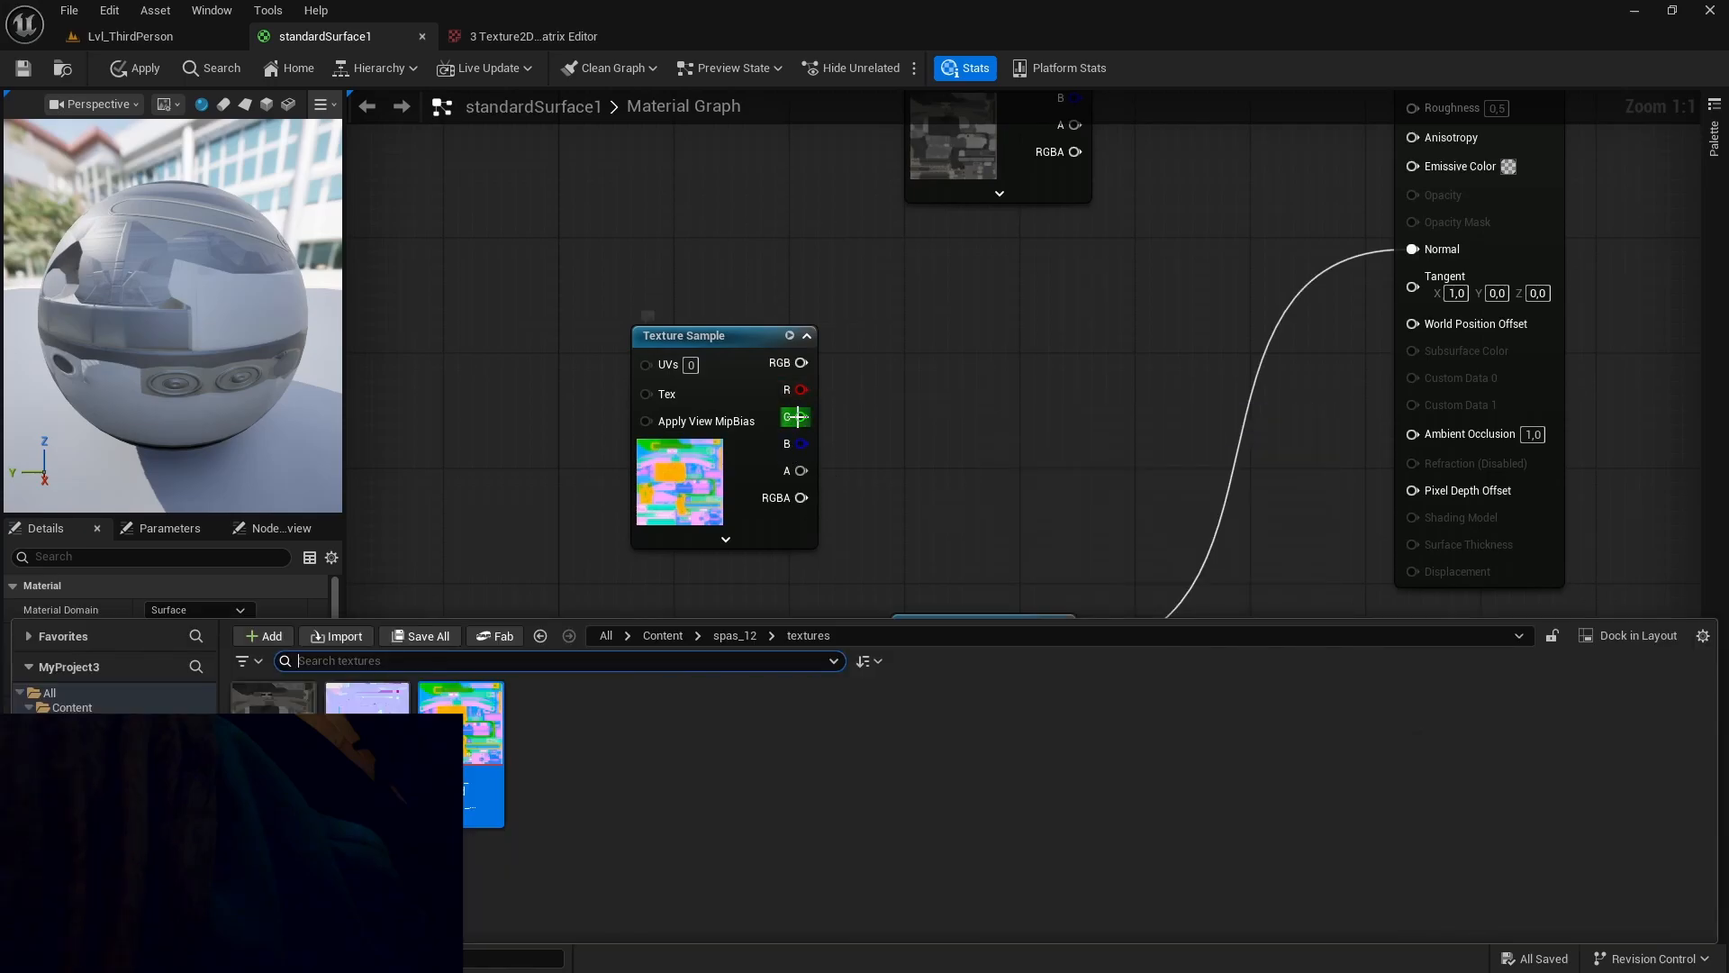
pyautogui.moveTo(801, 416); pyautogui.dragTo(975, 419)
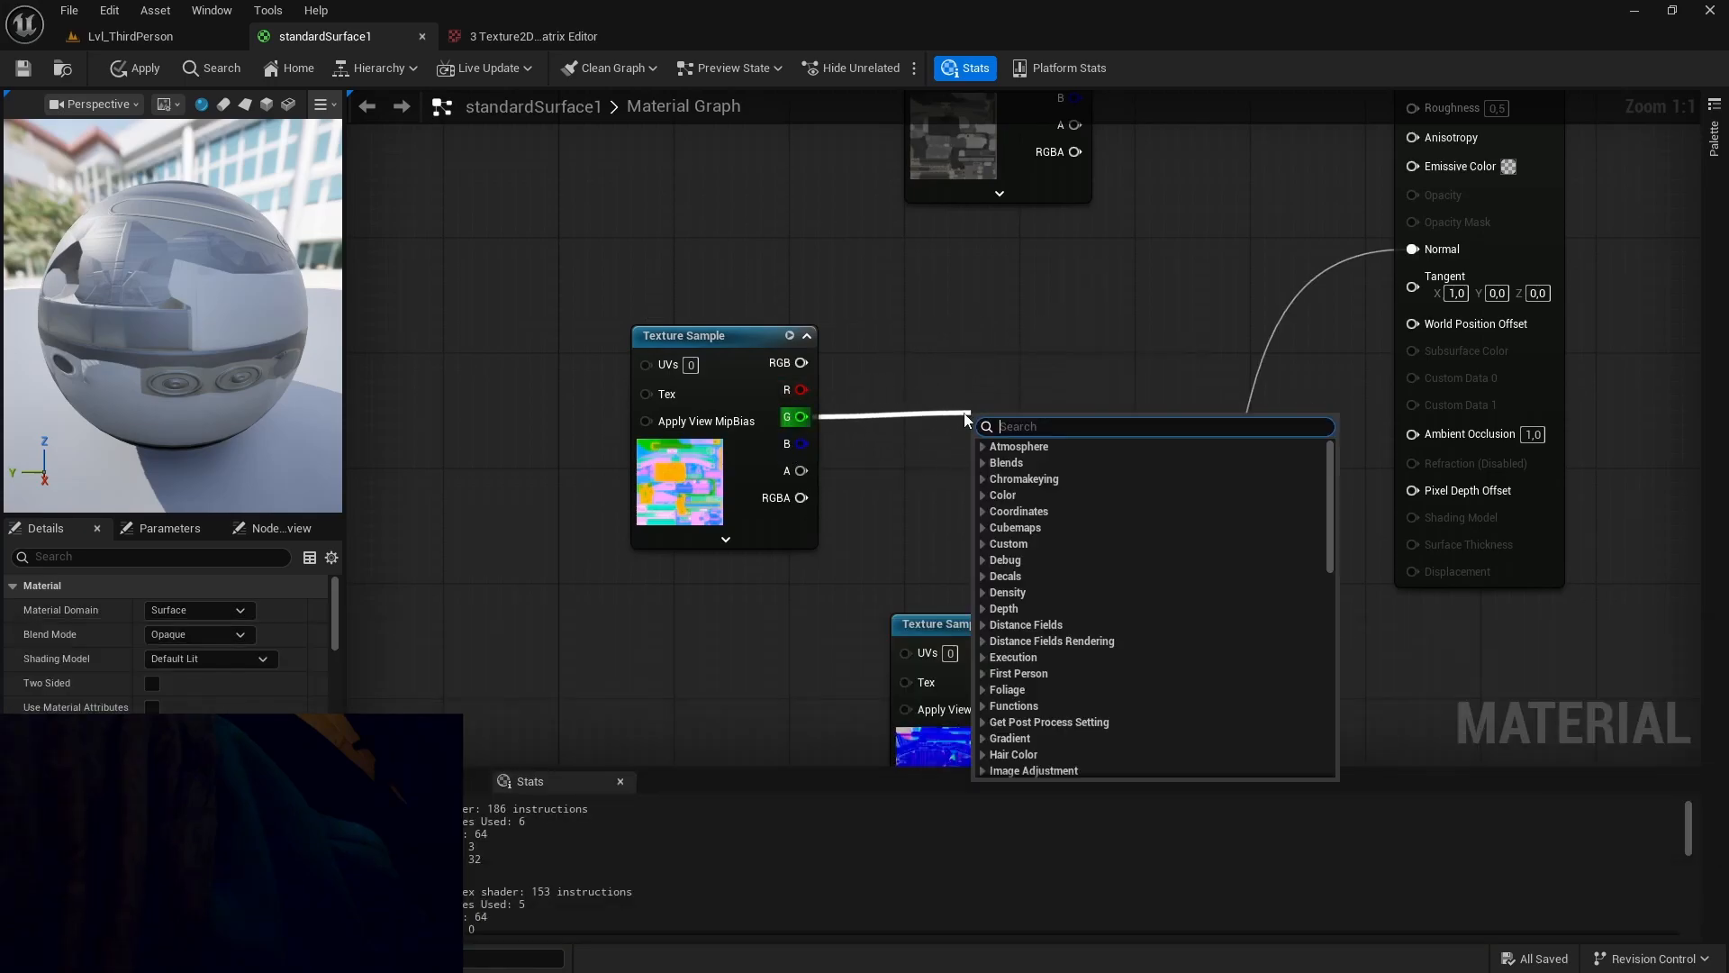
pyautogui.click(845, 483)
pyautogui.moveTo(800, 443); pyautogui.dragTo(1032, 434)
# Connect the OcclusionRoughnessMetallic sample's B channel to Metallic, G to Roughness and R to Ambient Occlusion.
pyautogui.moveTo(1038, 358); pyautogui.dragTo(779, 566, button='right')
pyautogui.scroll(-1, 779, 566)
pyautogui.moveTo(574, 643); pyautogui.dragTo(1106, 292)
pyautogui.moveTo(829, 644); pyautogui.dragTo(871, 547, button='right')
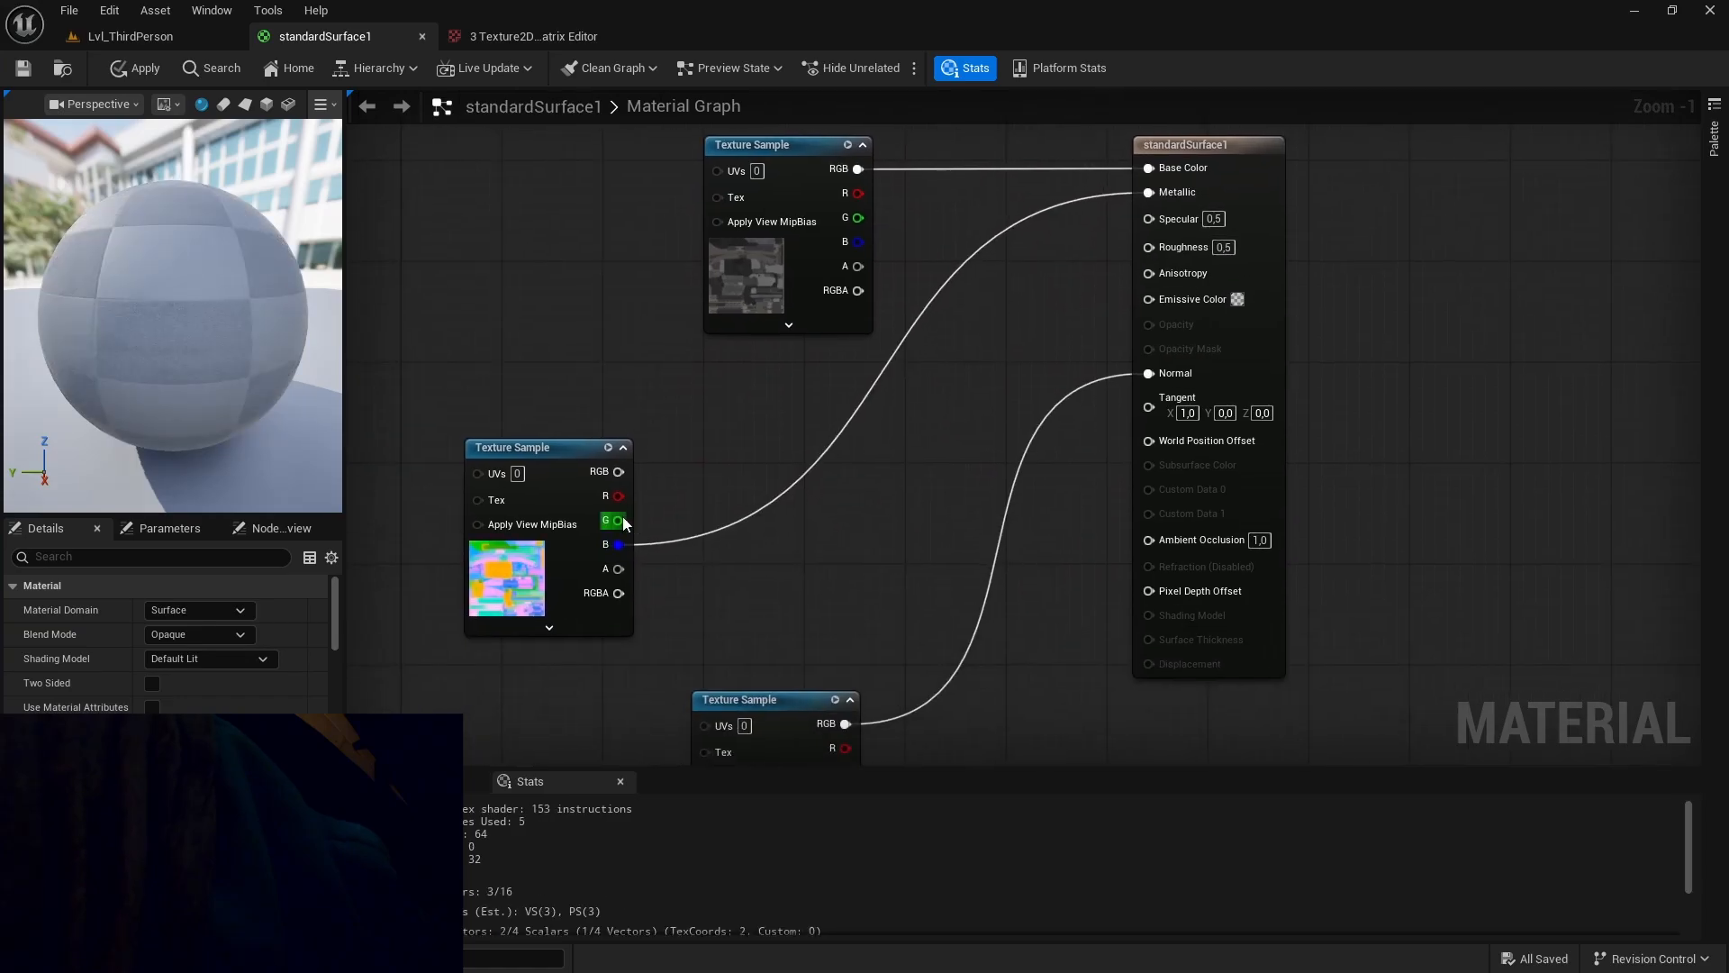
pyautogui.moveTo(615, 520); pyautogui.dragTo(1149, 249)
pyautogui.moveTo(949, 495); pyautogui.dragTo(915, 501, button='right')
pyautogui.moveTo(583, 506); pyautogui.dragTo(1117, 547)
# Expand the base color texture sample, move it clear of the packed texture node and set its sampler type to Color.
pyautogui.scroll(-1, 721, 586)
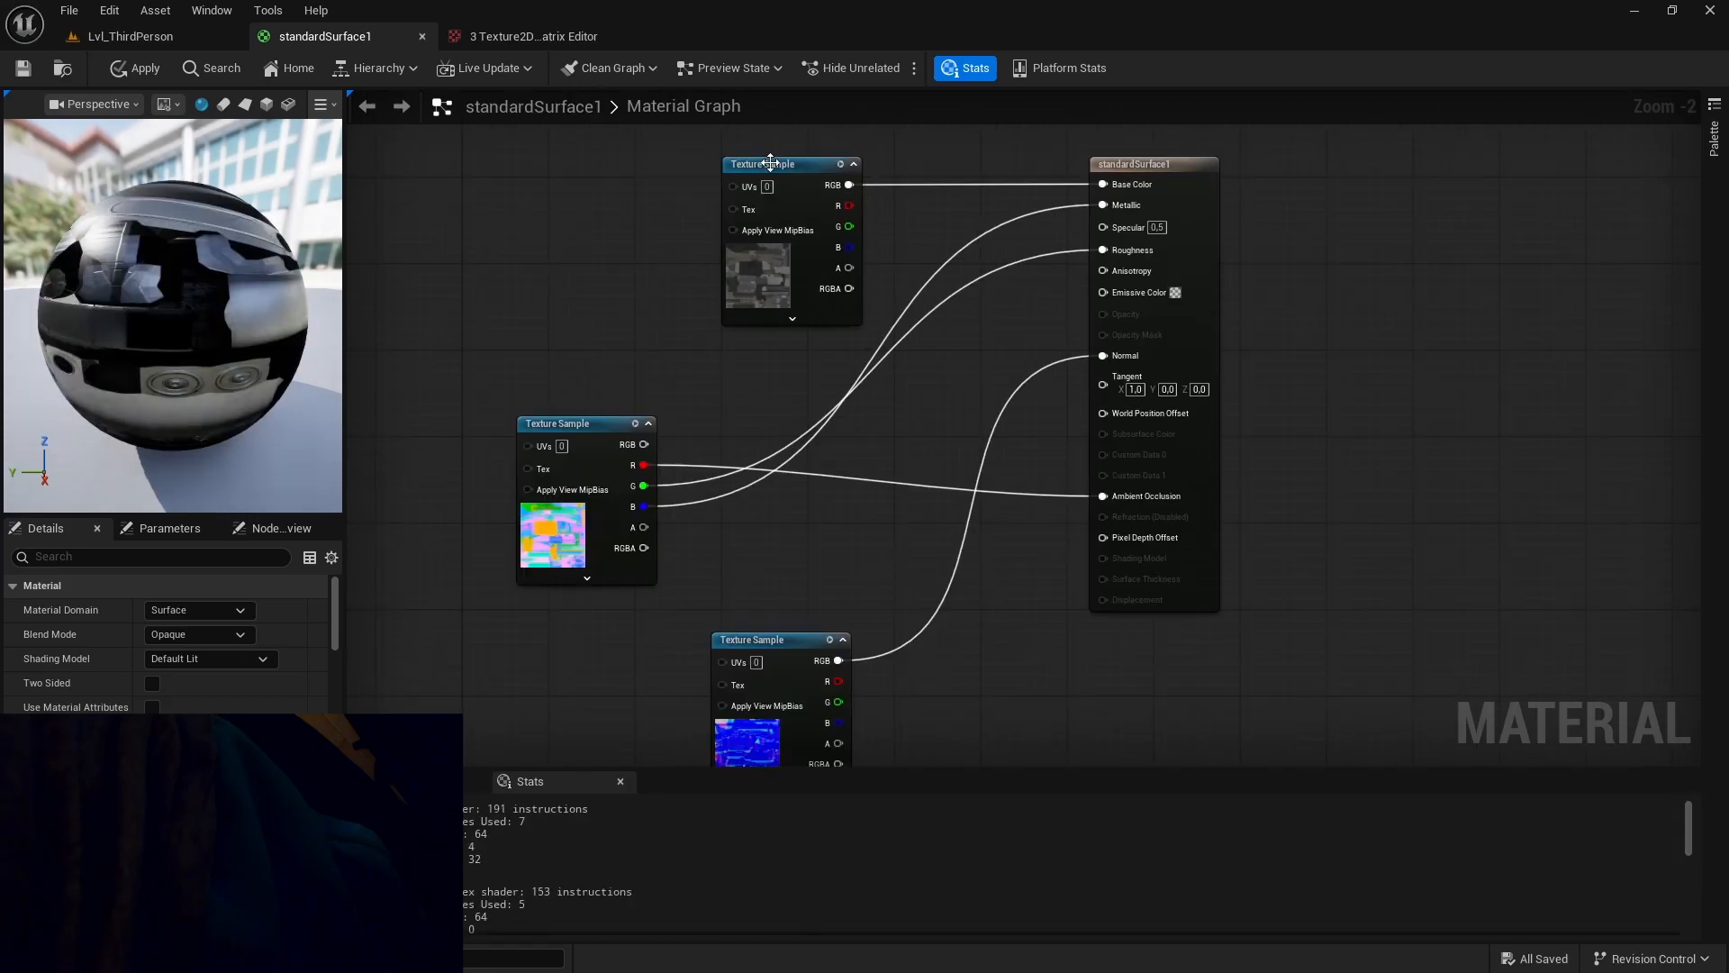
pyautogui.click(712, 300)
pyautogui.click(716, 299)
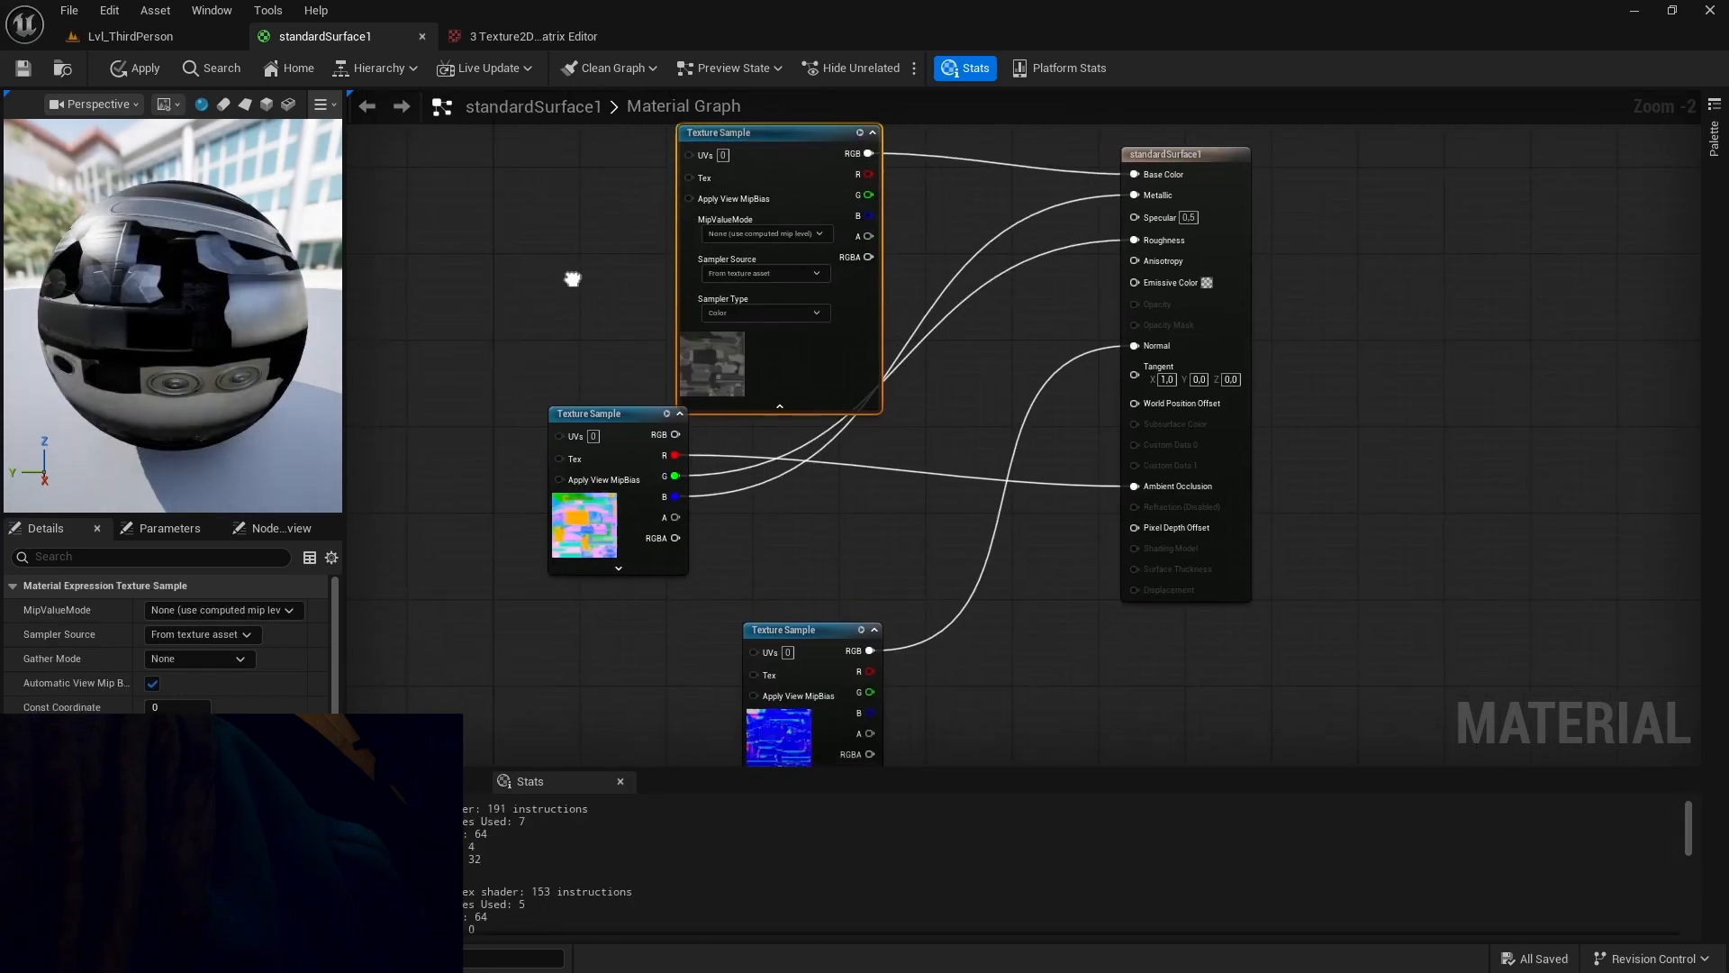
pyautogui.scroll(2, 594, 261)
pyautogui.moveTo(650, 183); pyautogui.dragTo(653, 398, button='right')
pyautogui.moveTo(807, 281); pyautogui.dragTo(750, 179)
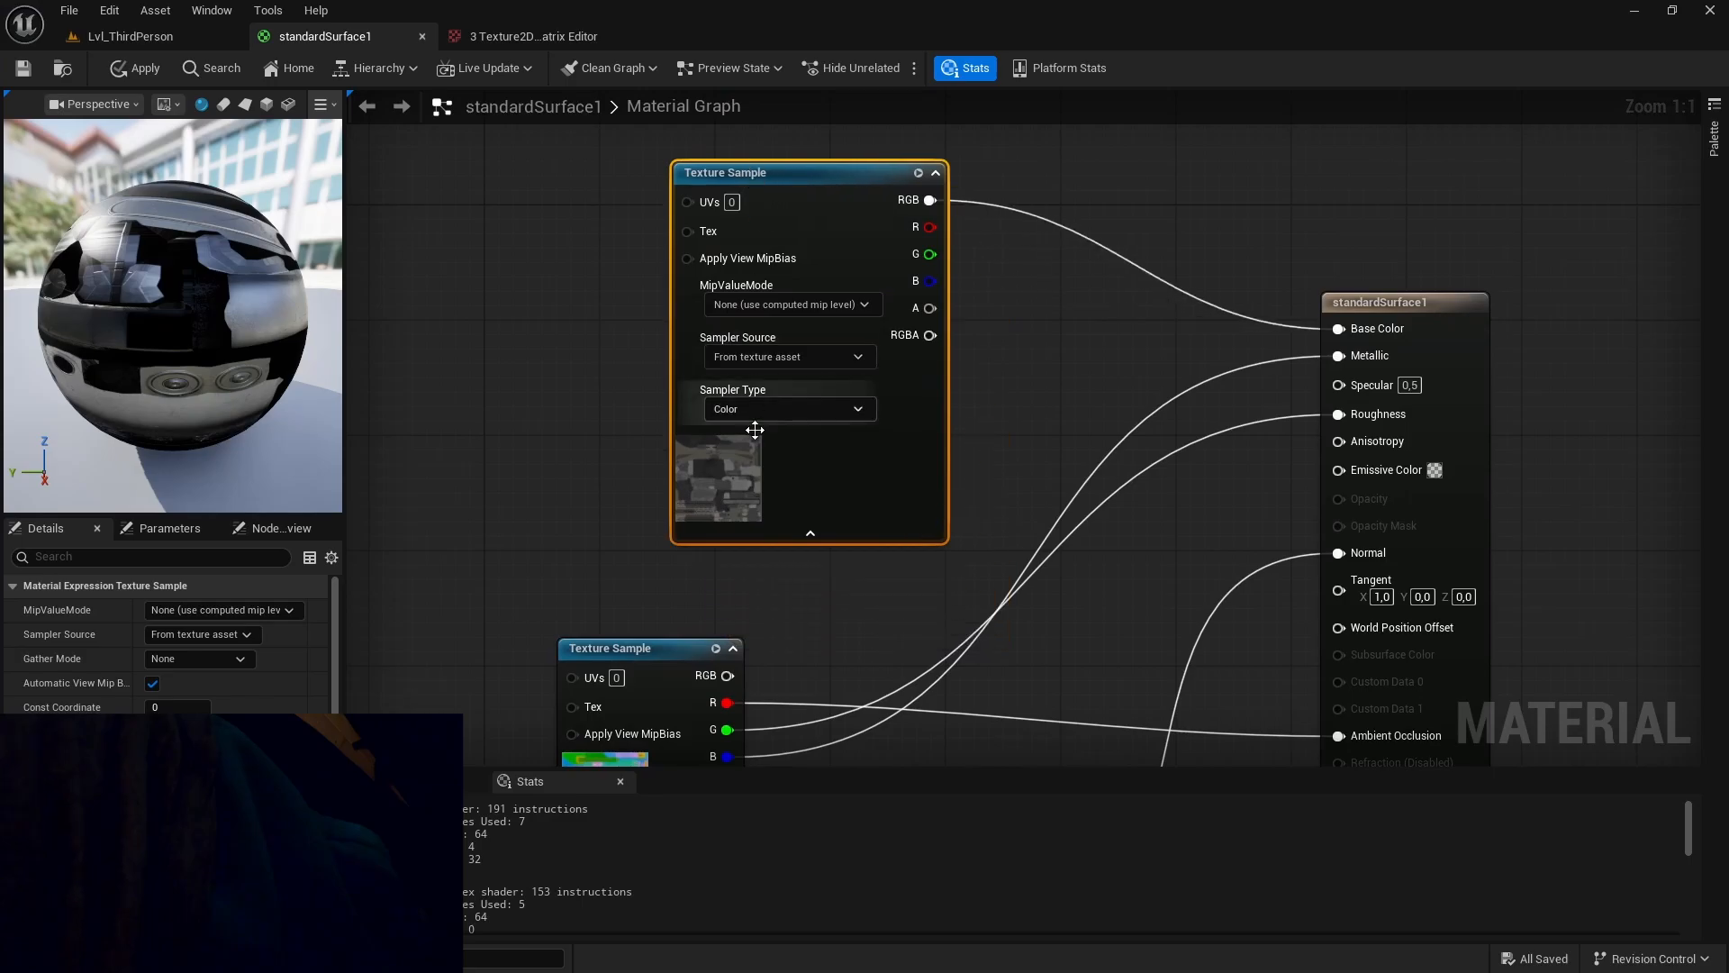
pyautogui.click(760, 414)
pyautogui.click(634, 434)
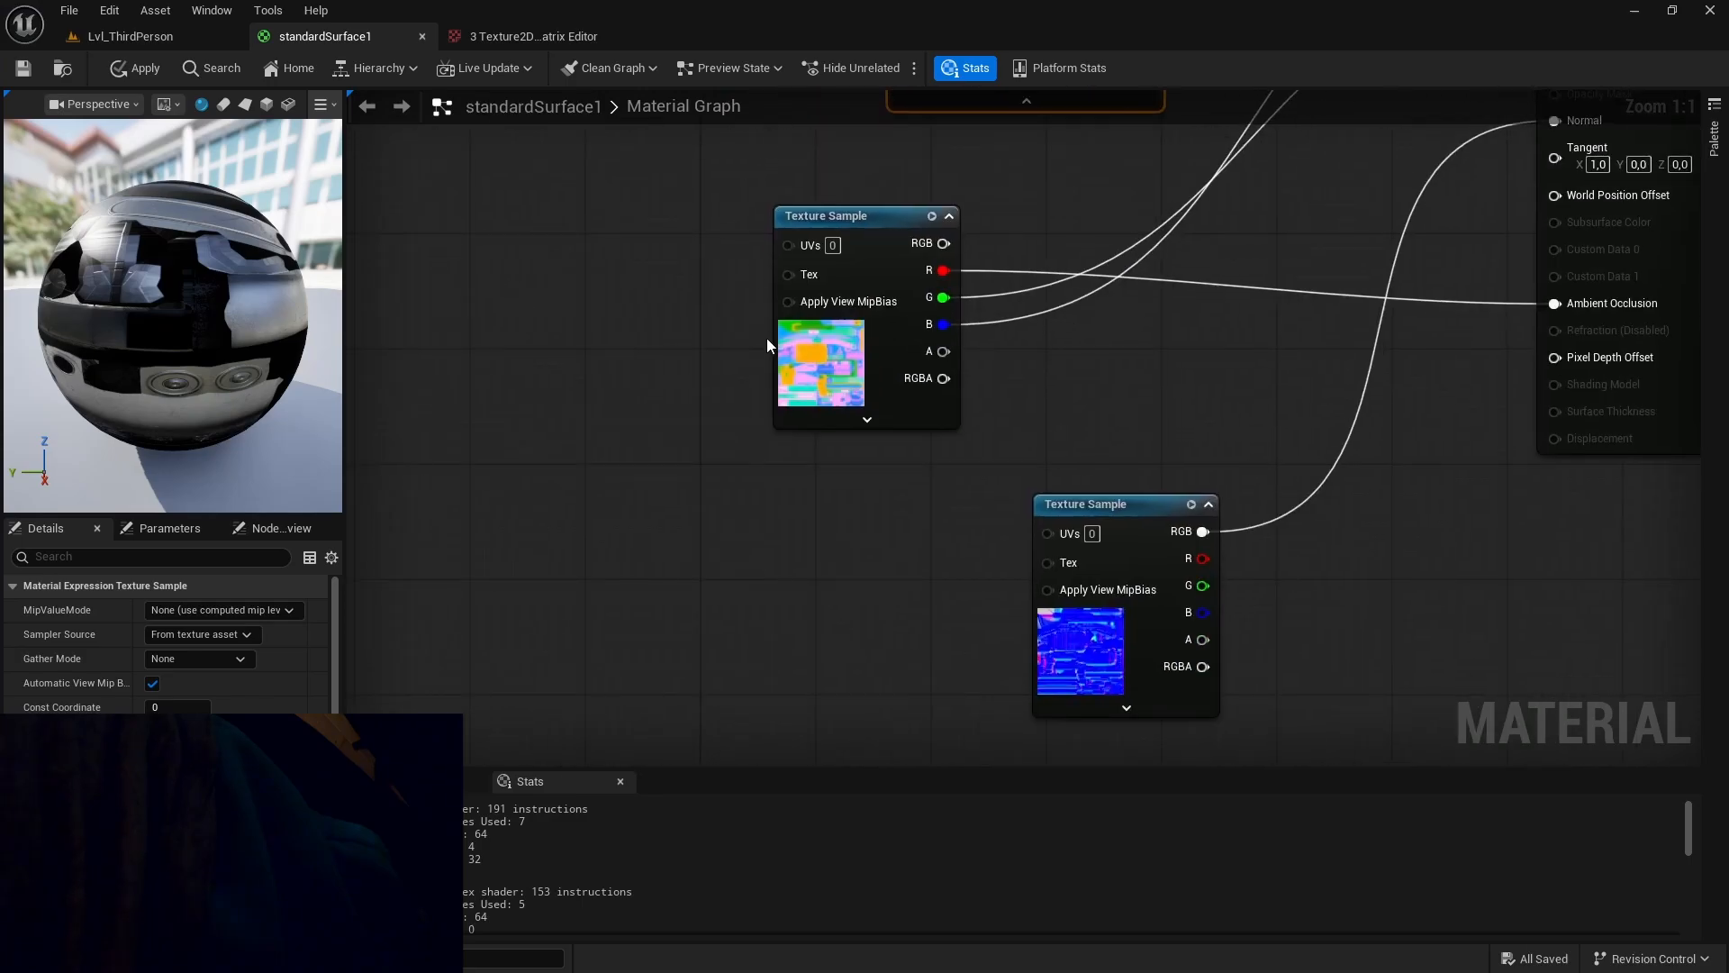
# Set the OcclusionRoughnessMetallic sample's sampler type to Linear Color and expand the normal map's sampler settings.
pyautogui.moveTo(885, 291); pyautogui.dragTo(726, 291)
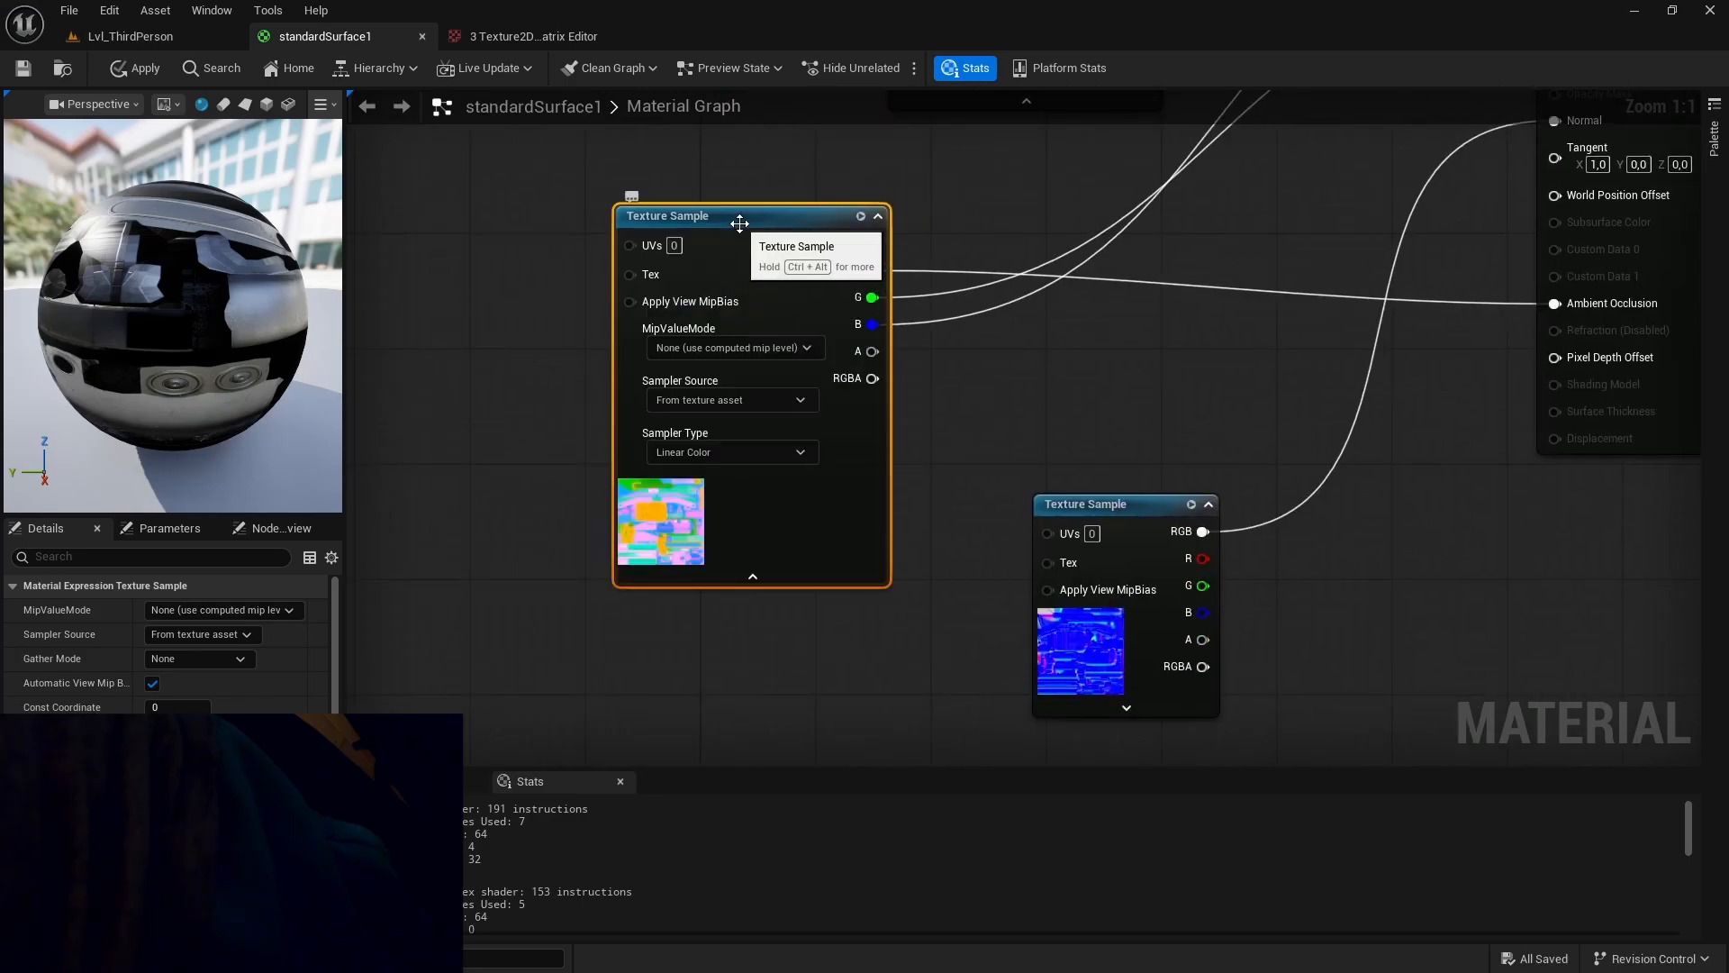
pyautogui.click(780, 452)
pyautogui.click(773, 571)
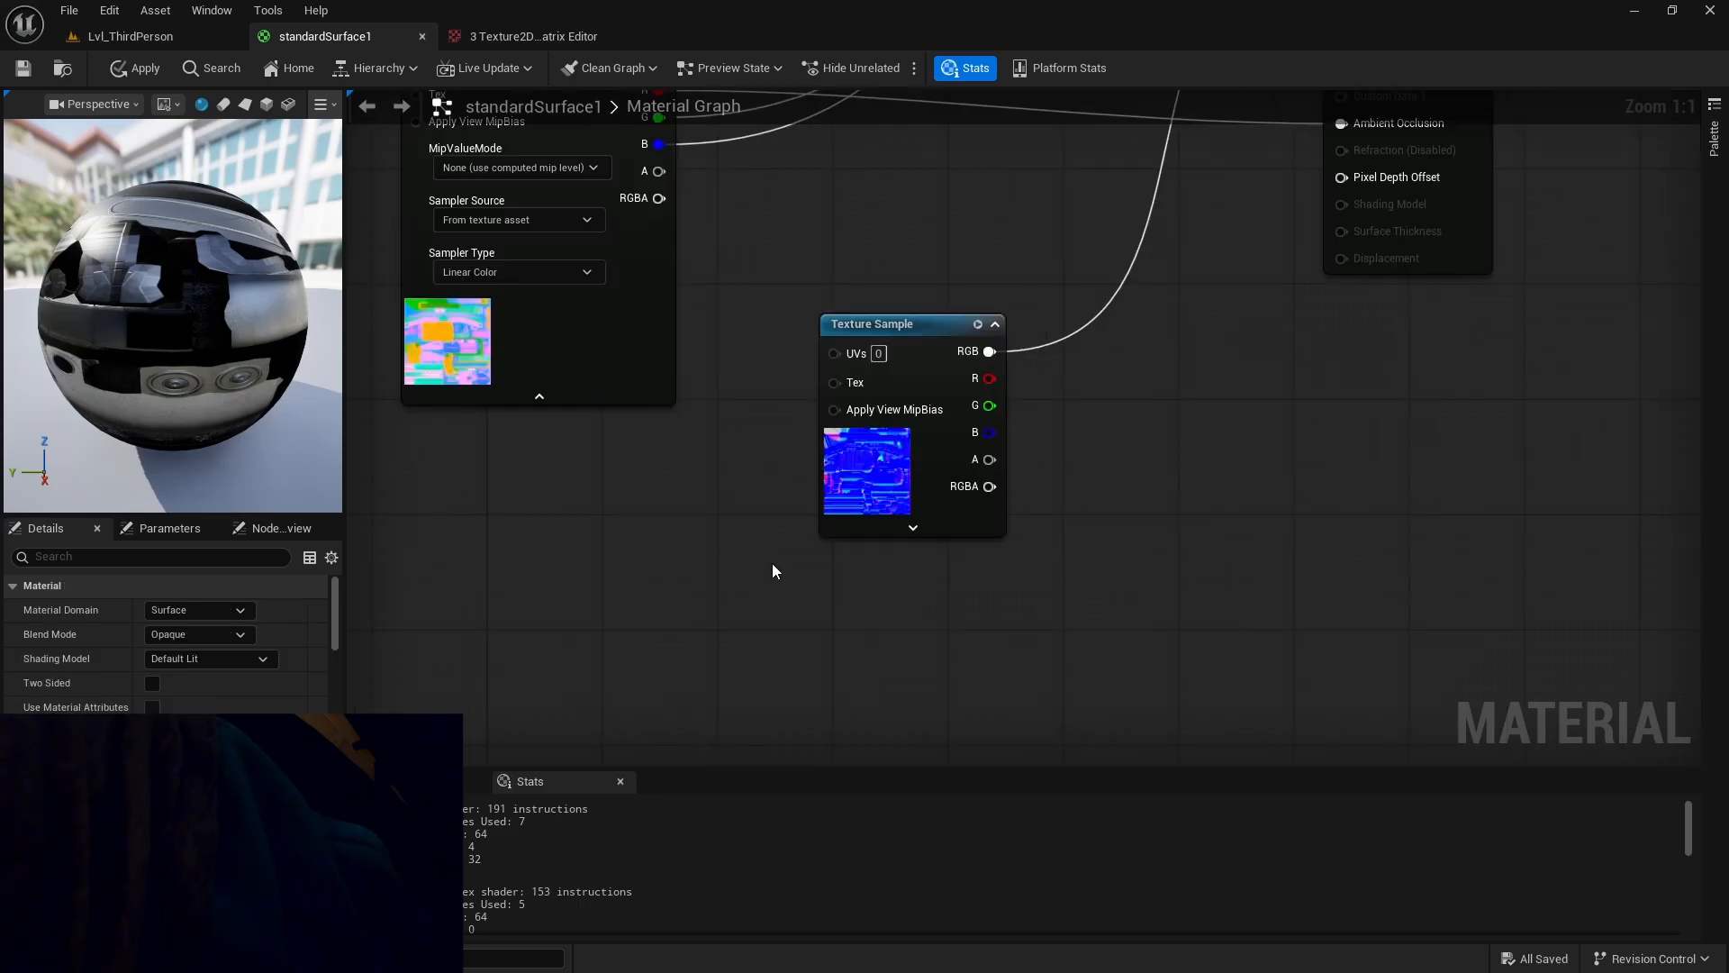
pyautogui.click(901, 531)
pyautogui.click(892, 559)
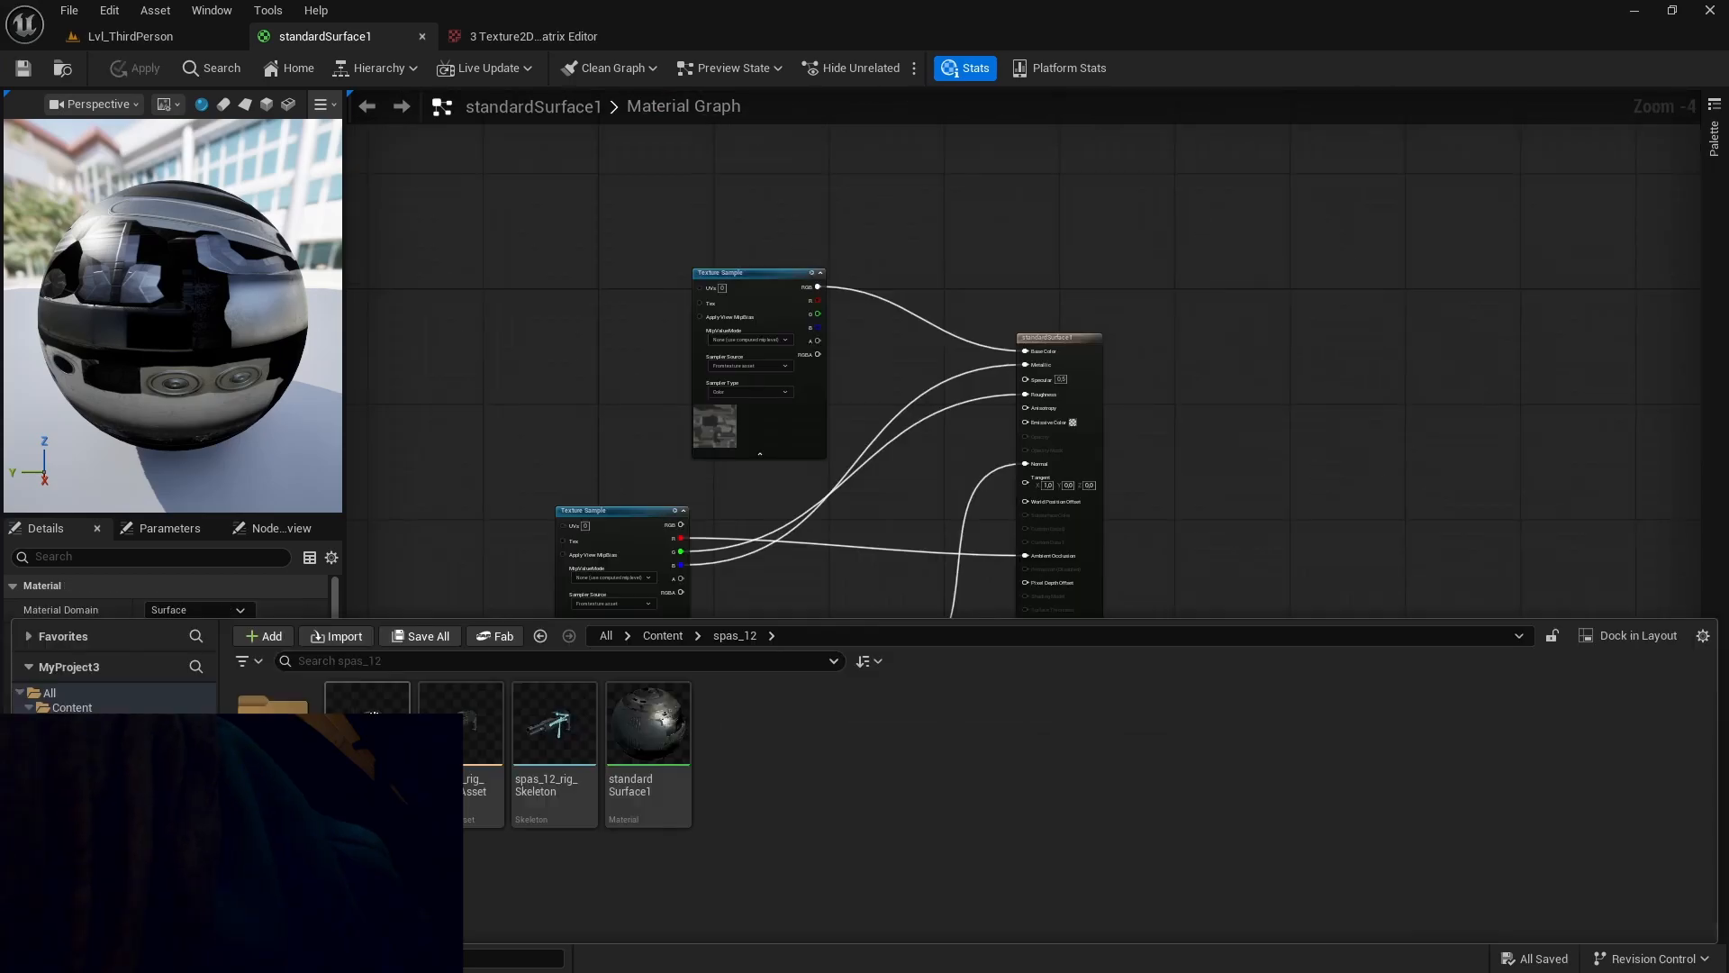
# Open the spas_12_rig skeletal mesh and inspect the applied material on the shotgun from several angles.
pyautogui.doubleClick(403, 711)
pyautogui.keyDown('alt'); pyautogui.moveTo(770, 528); pyautogui.dragTo(1009, 451); pyautogui.keyUp('alt')
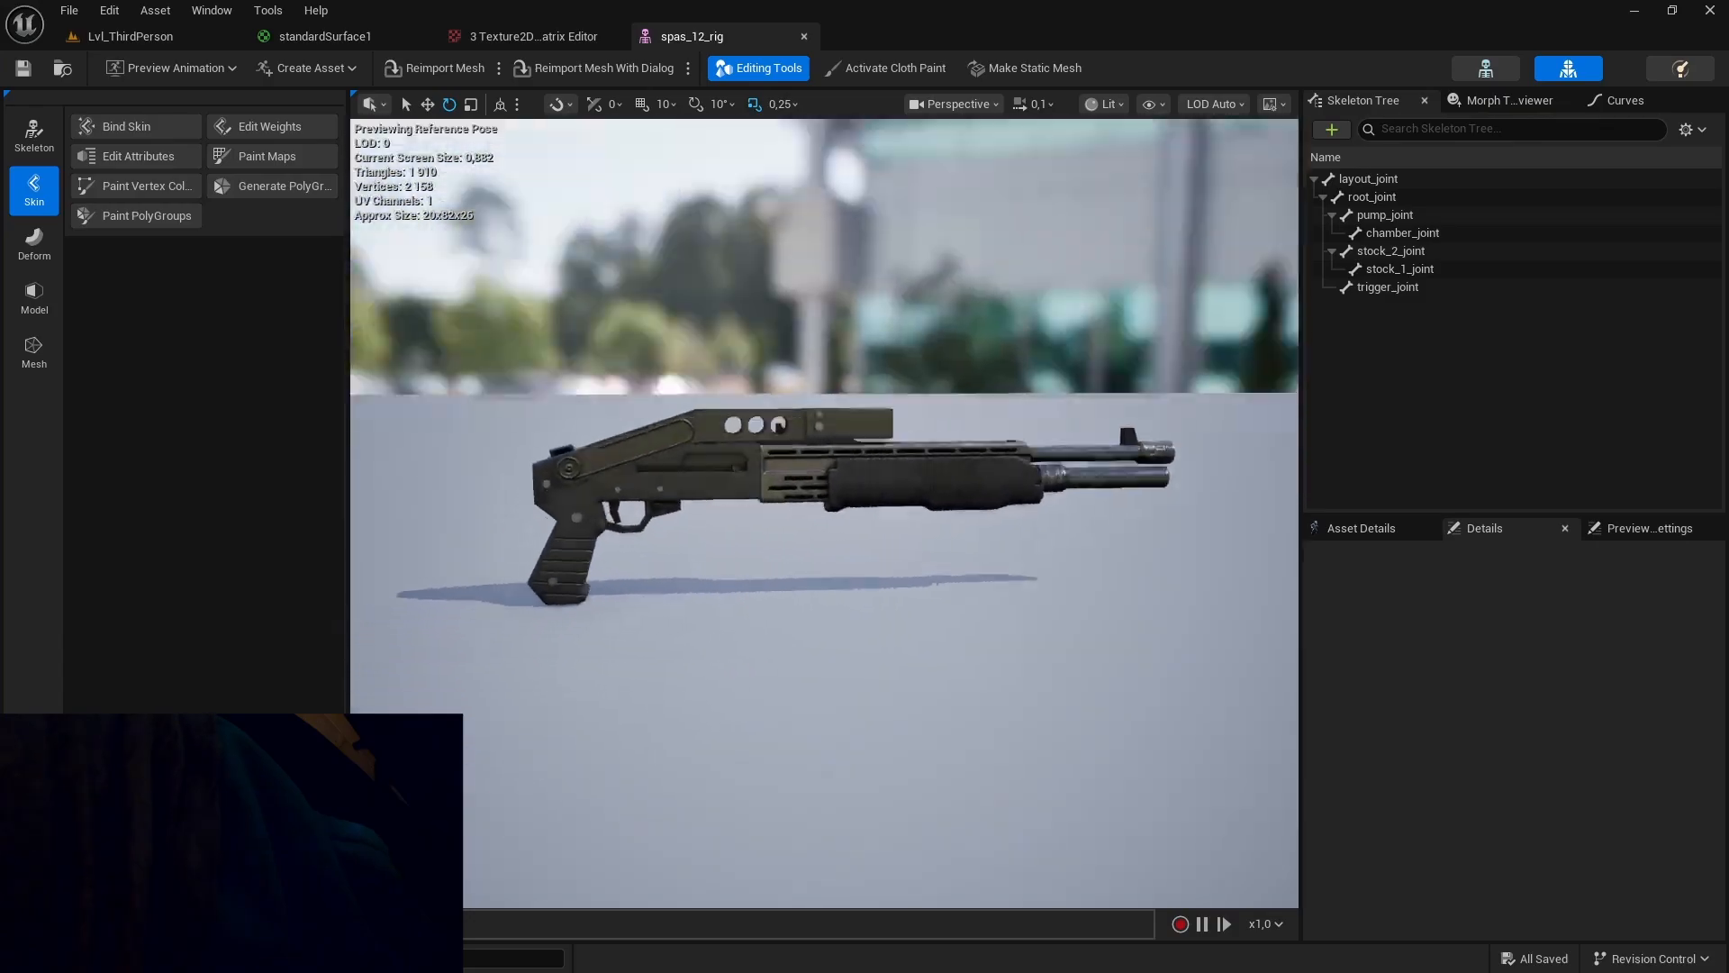
pyautogui.scroll(4, 770, 528)
pyautogui.keyDown('alt'); pyautogui.moveTo(770, 527); pyautogui.dragTo(1207, 504); pyautogui.keyUp('alt')
pyautogui.moveTo(824, 513)
pyautogui.keyDown('alt'); pyautogui.mouseDown()
pyautogui.moveTo(972, 499)
pyautogui.moveTo(937, 509)
pyautogui.mouseUp(); pyautogui.keyUp('alt')
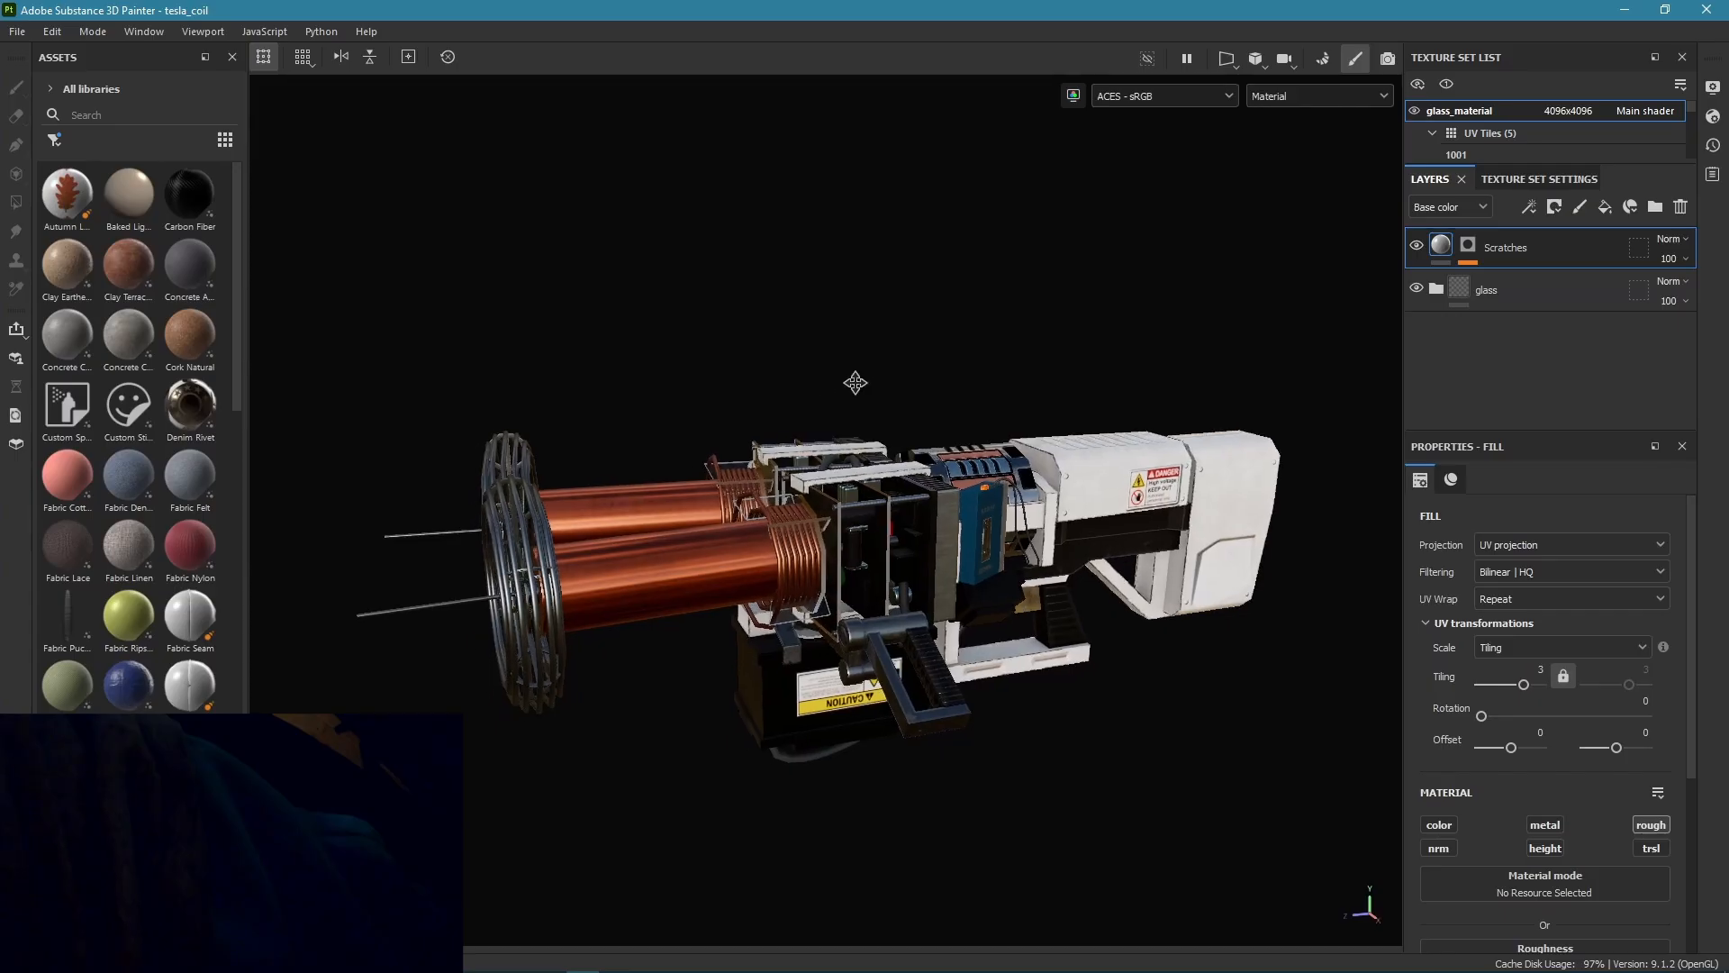
pyautogui.keyDown('alt'); pyautogui.moveTo(856, 383); pyautogui.dragTo(834, 386); pyautogui.keyUp('alt')
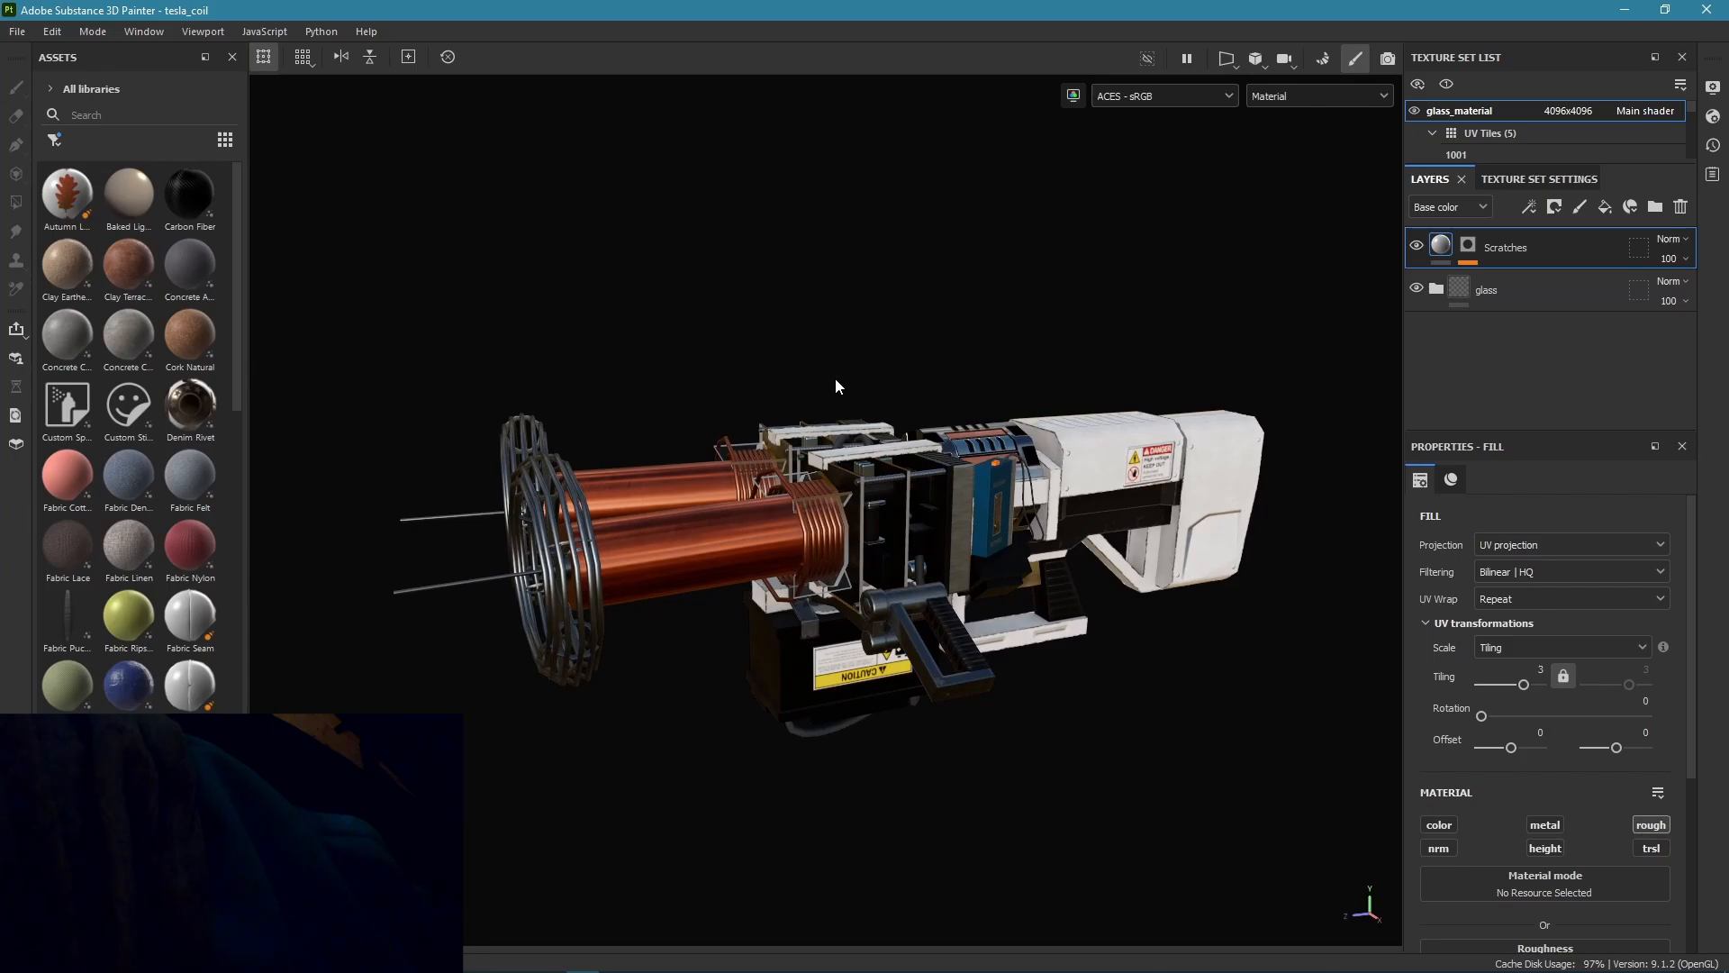
# Switch to the tesla_coil project in Substance 3D Painter and examine its UV tiles in the 2D view.
pyautogui.press('F3')
pyautogui.scroll(-2, 1536, 129)
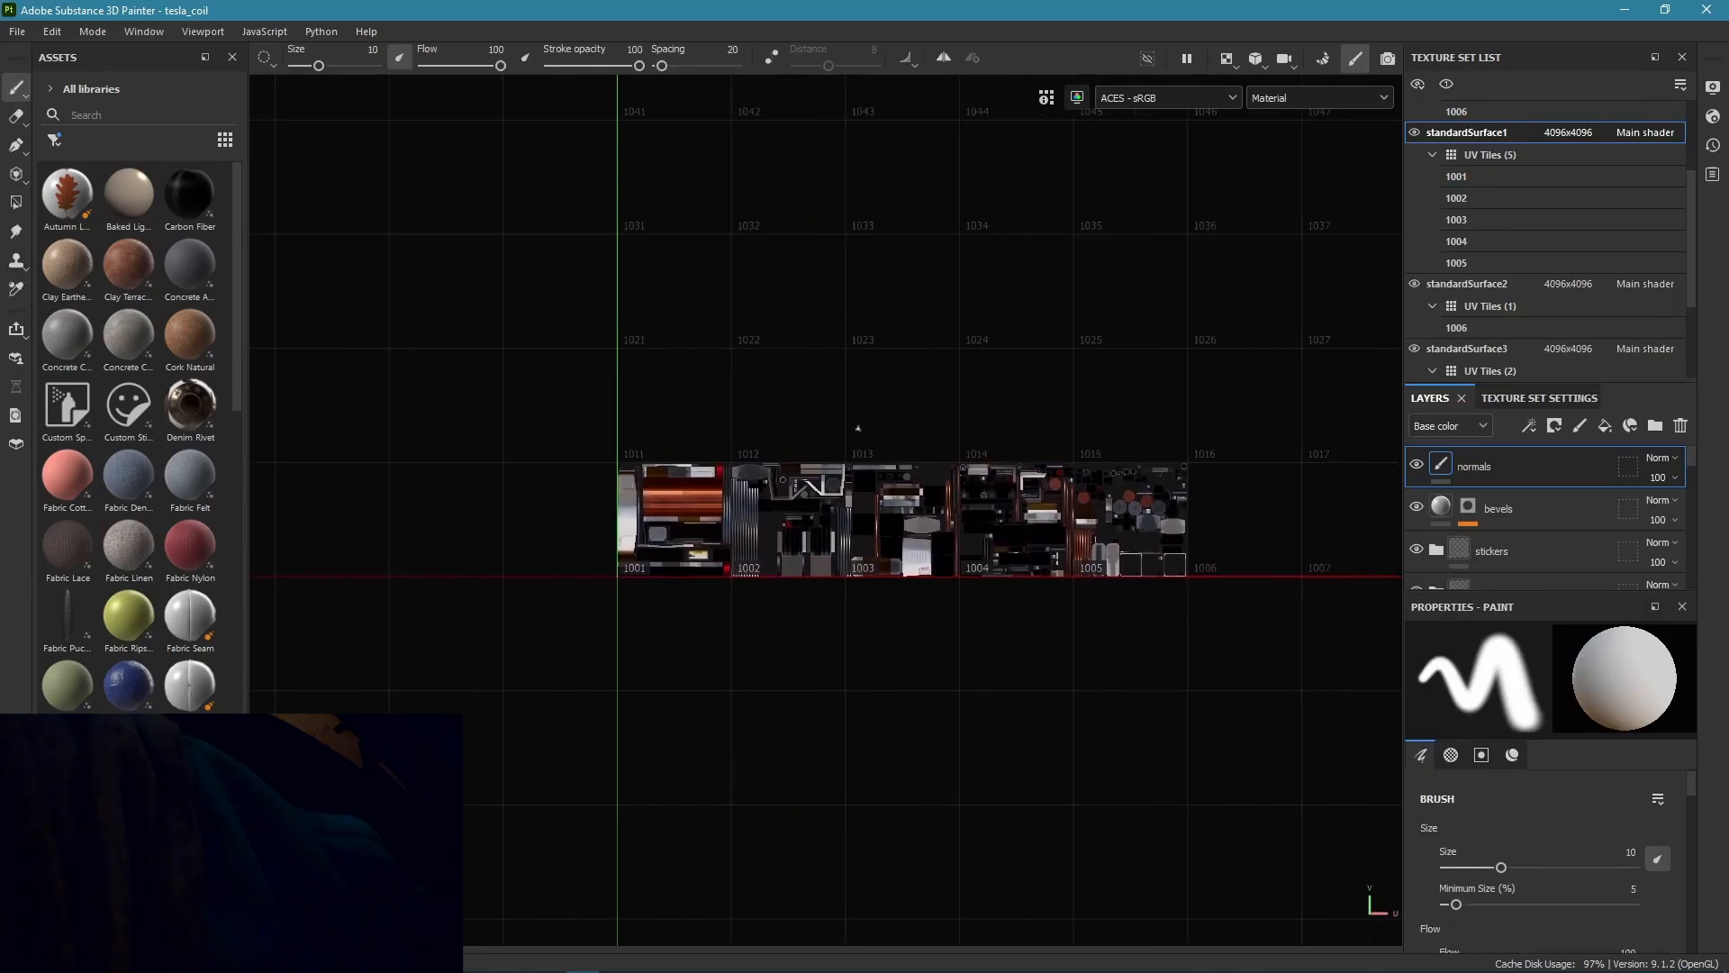
# Open the texture export settings for the UV-tiled tesla_coil project.
pyautogui.scroll(4, 858, 424)
pyautogui.keyDown('alt'); pyautogui.moveTo(858, 424); pyautogui.dragTo(679, 321, button='middle'); pyautogui.keyUp('alt')
pyautogui.scroll(-1, 611, 277)
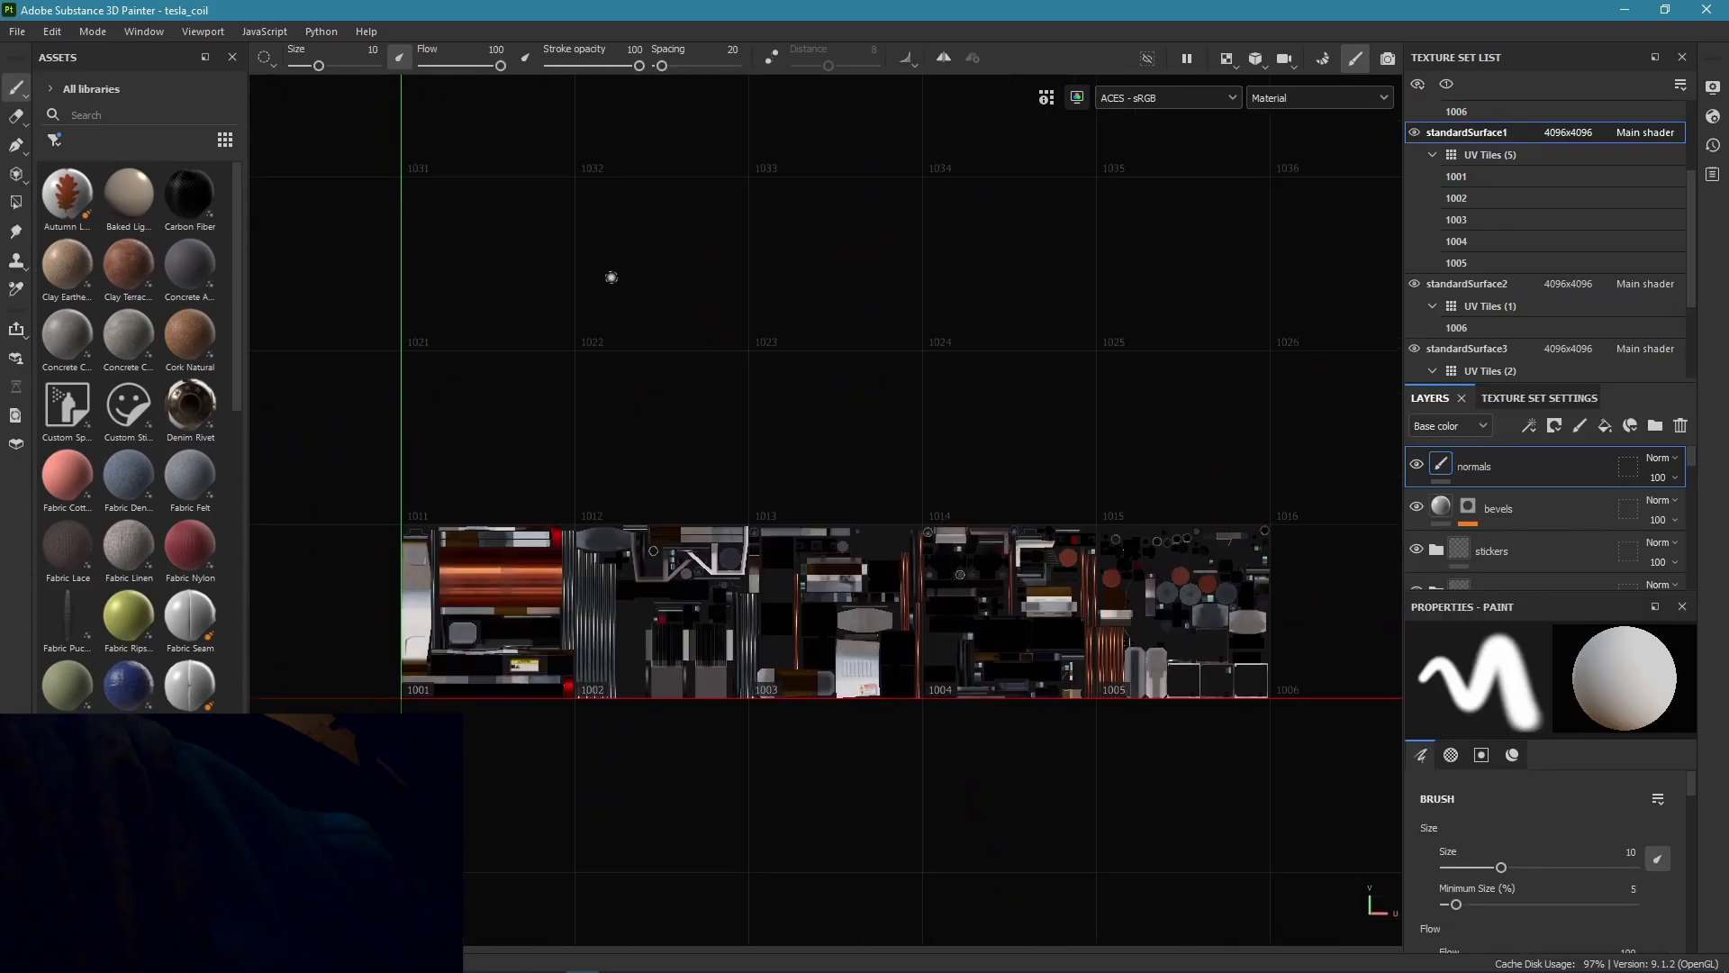
pyautogui.click(16, 31)
pyautogui.click(90, 290)
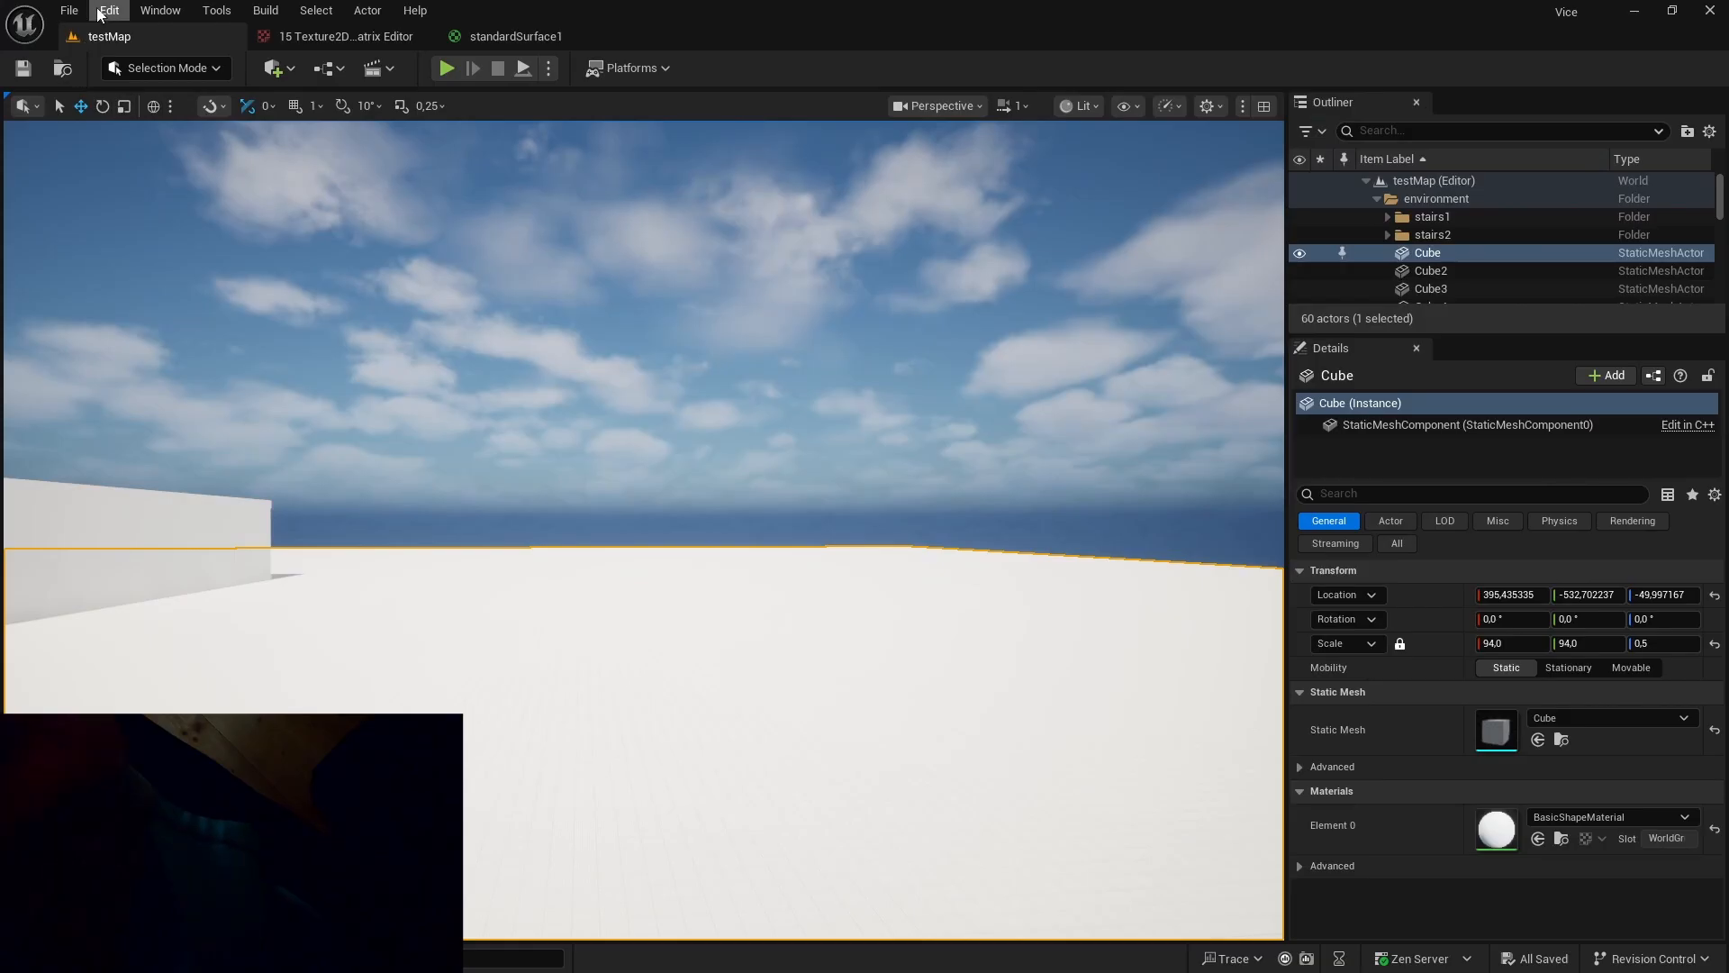
# Switch to Unreal Engine, open the project settings and search them for "virtual".
pyautogui.click(109, 10)
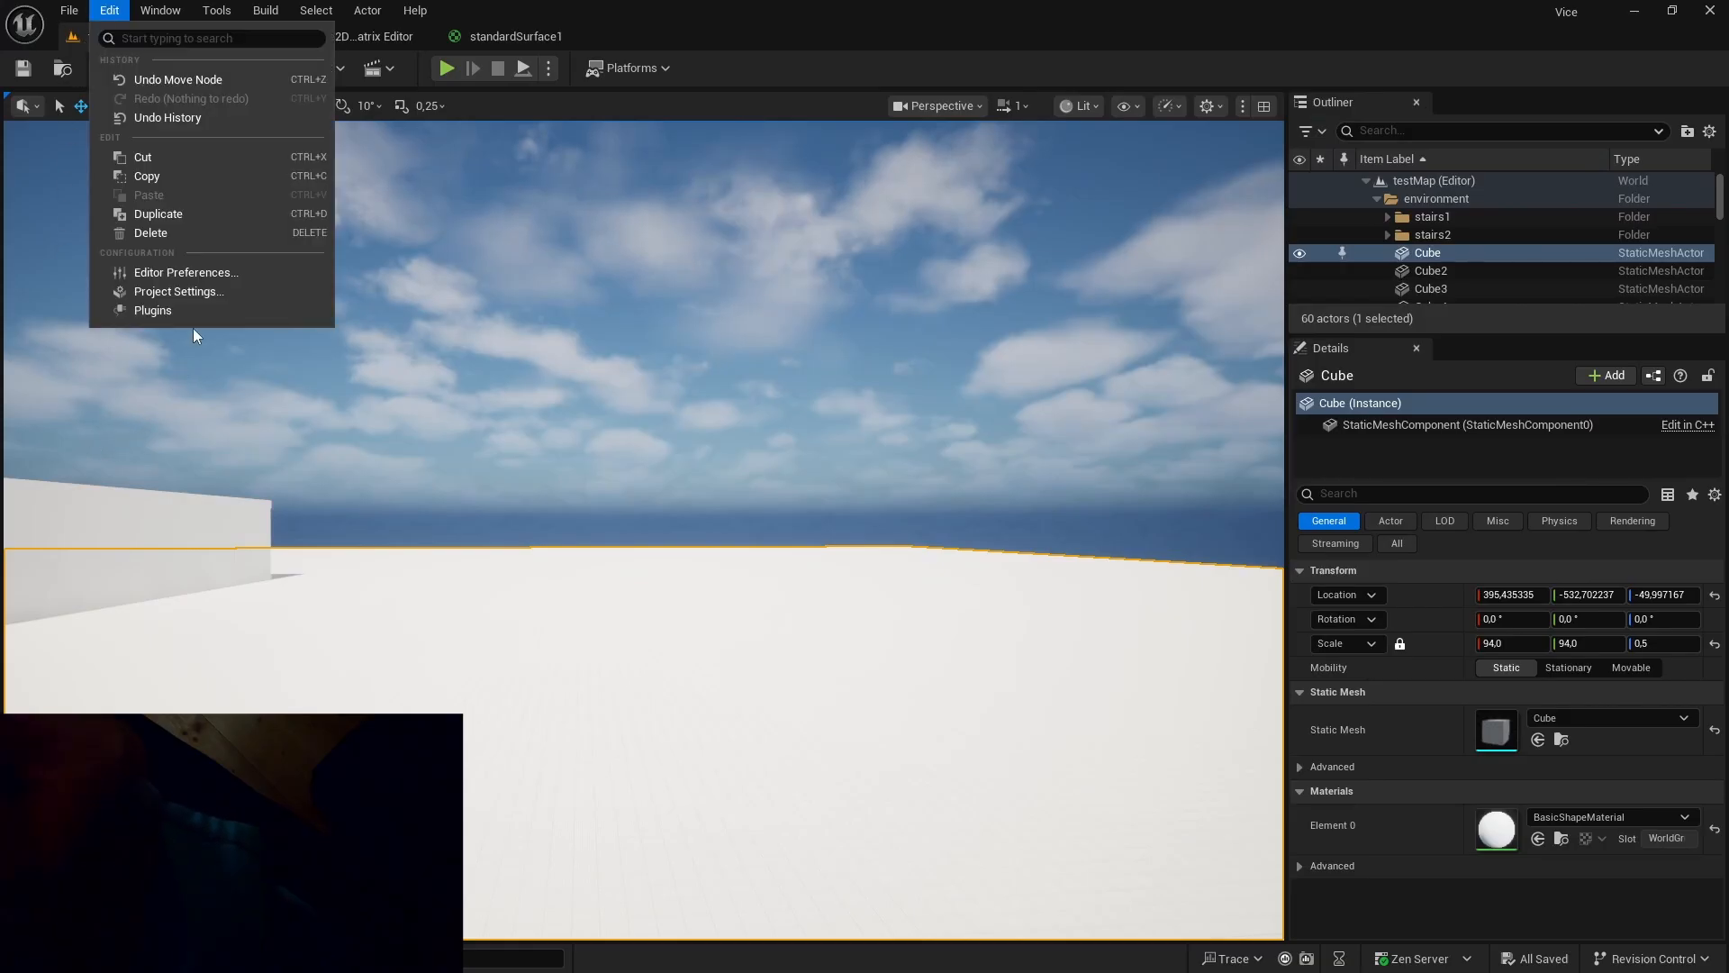
pyautogui.click(201, 293)
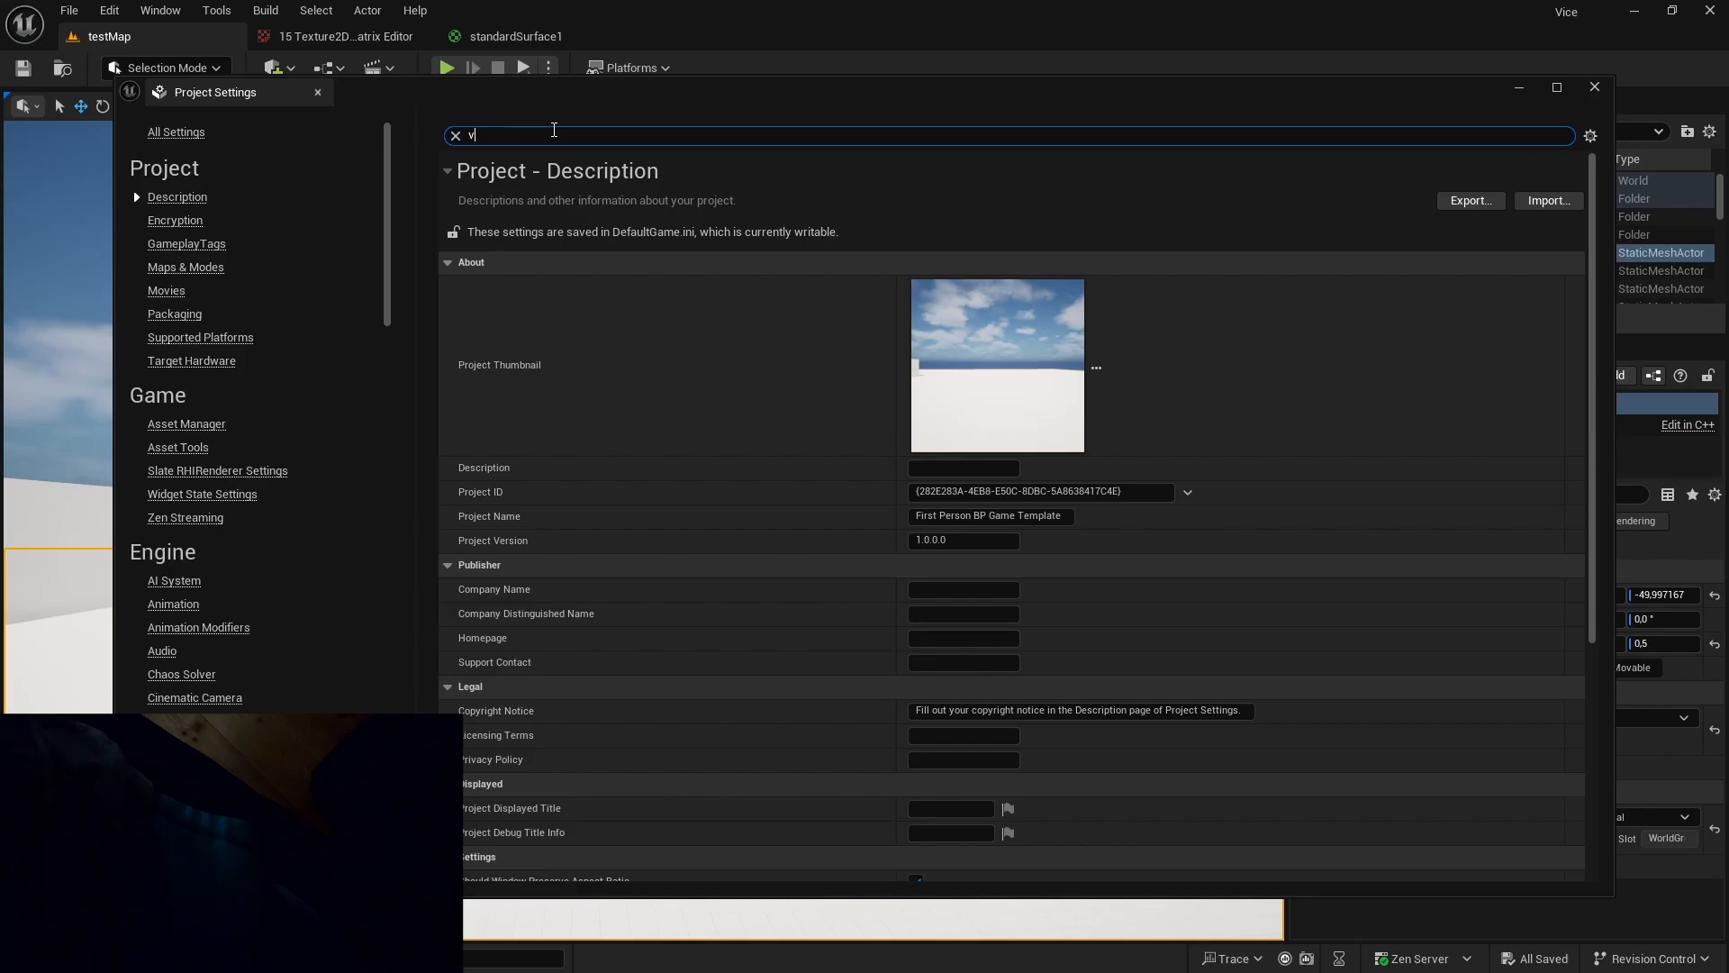
pyautogui.write('virtual')
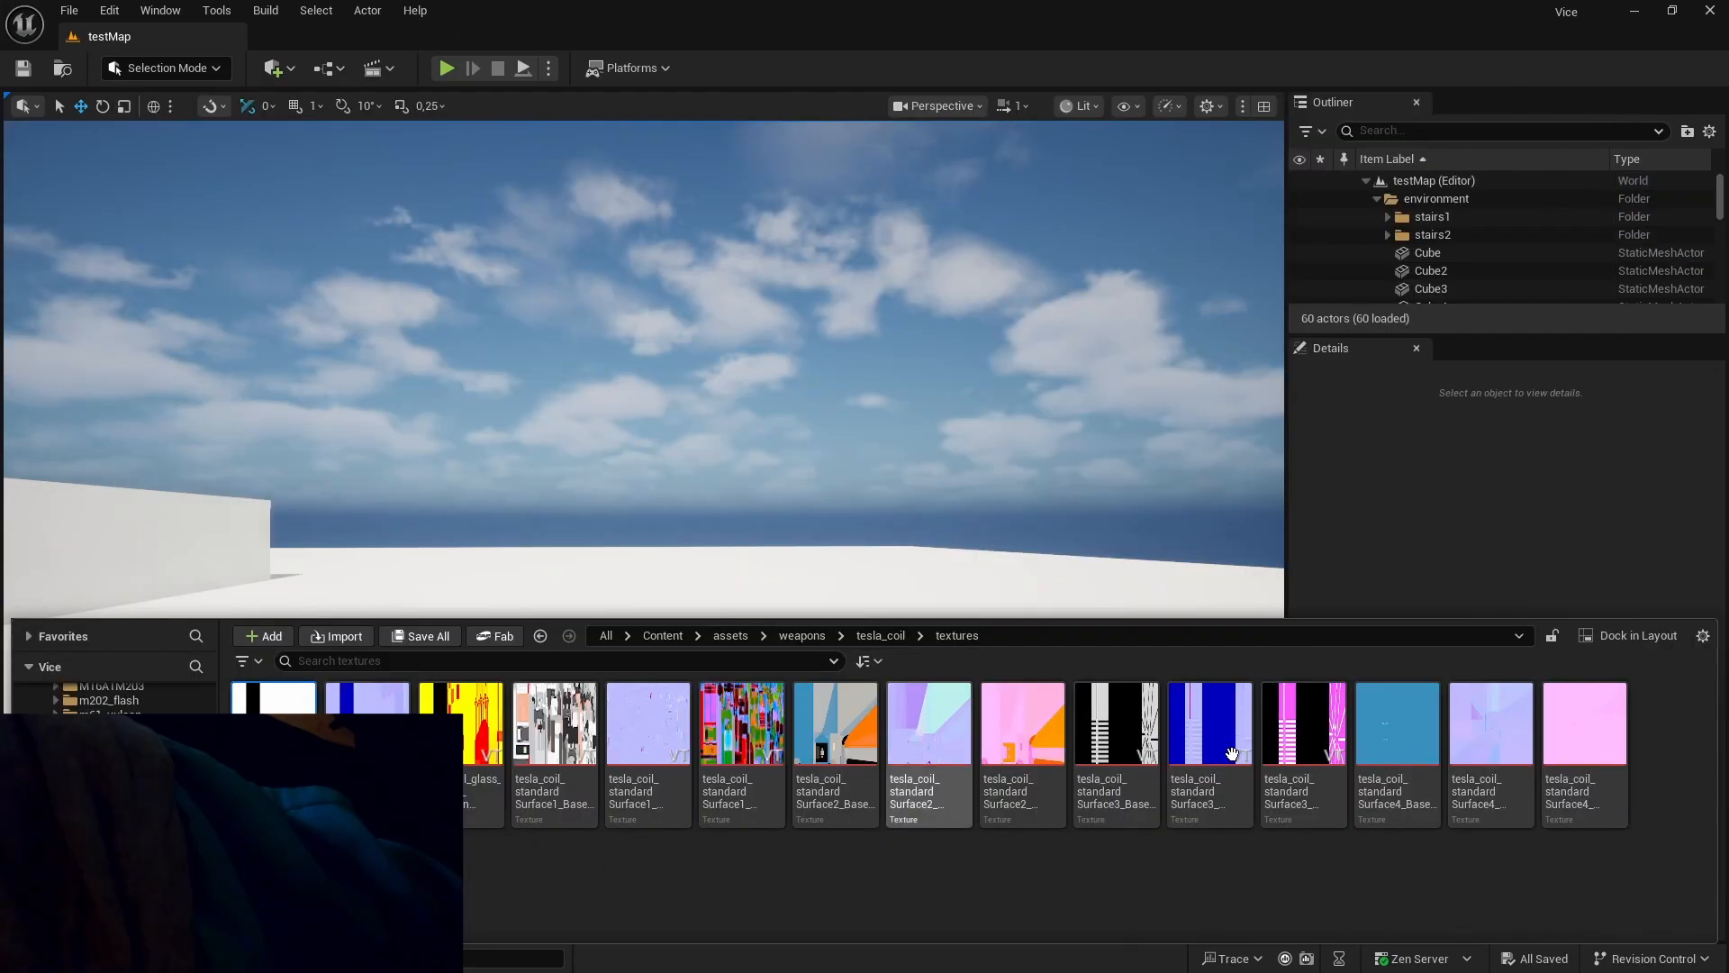
# Open all the tesla_coil textures together in the property matrix to check their virtual texture streaming.
pyautogui.keyDown('shift'); pyautogui.click(1601, 712); pyautogui.keyUp('shift')
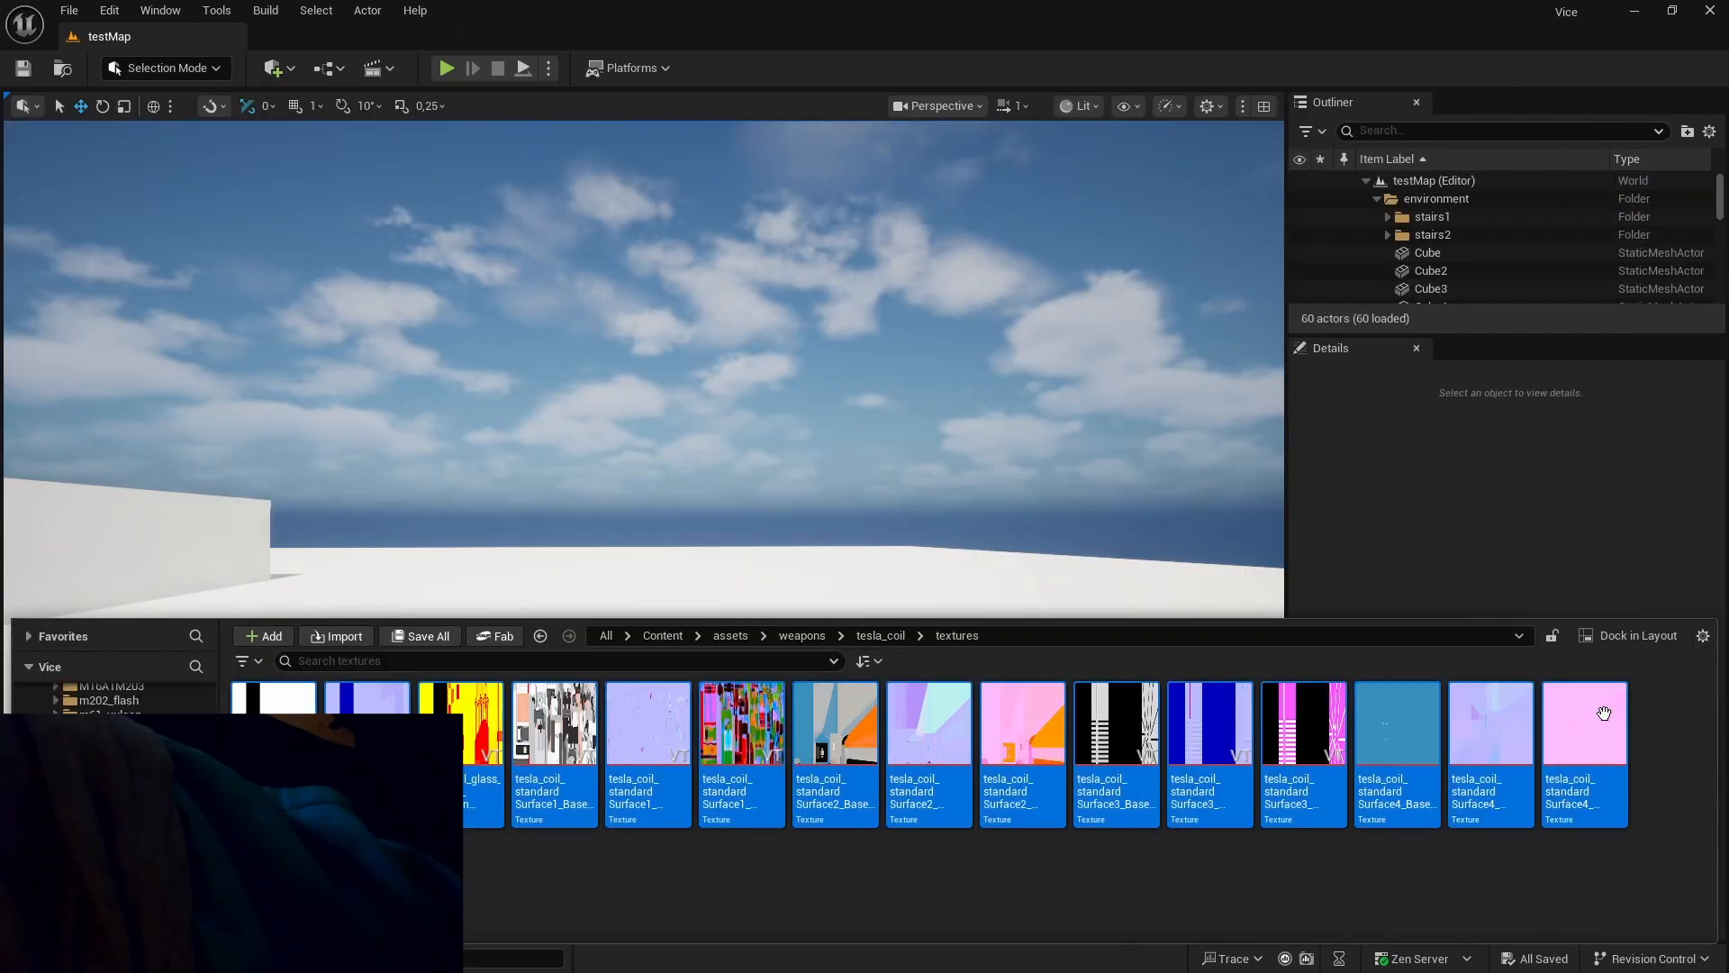
pyautogui.rightClick(939, 738)
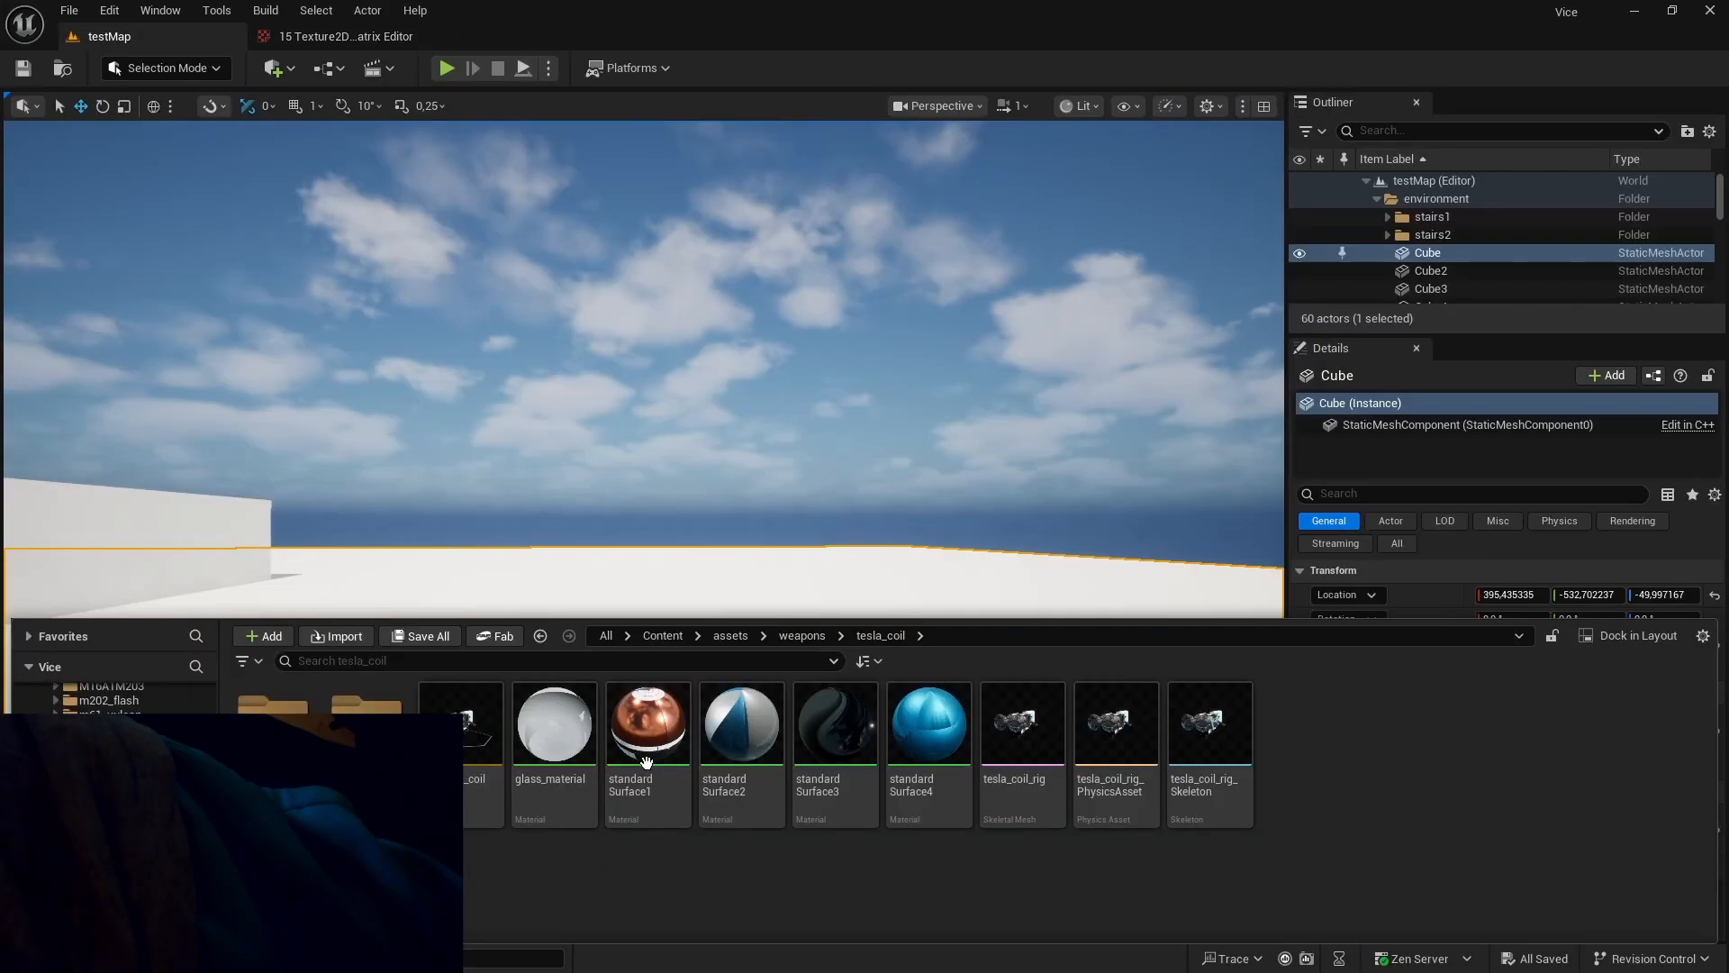
# Open the standardSurface1 material and check the sampler type choices of its base color texture sample.
pyautogui.doubleClick(646, 762)
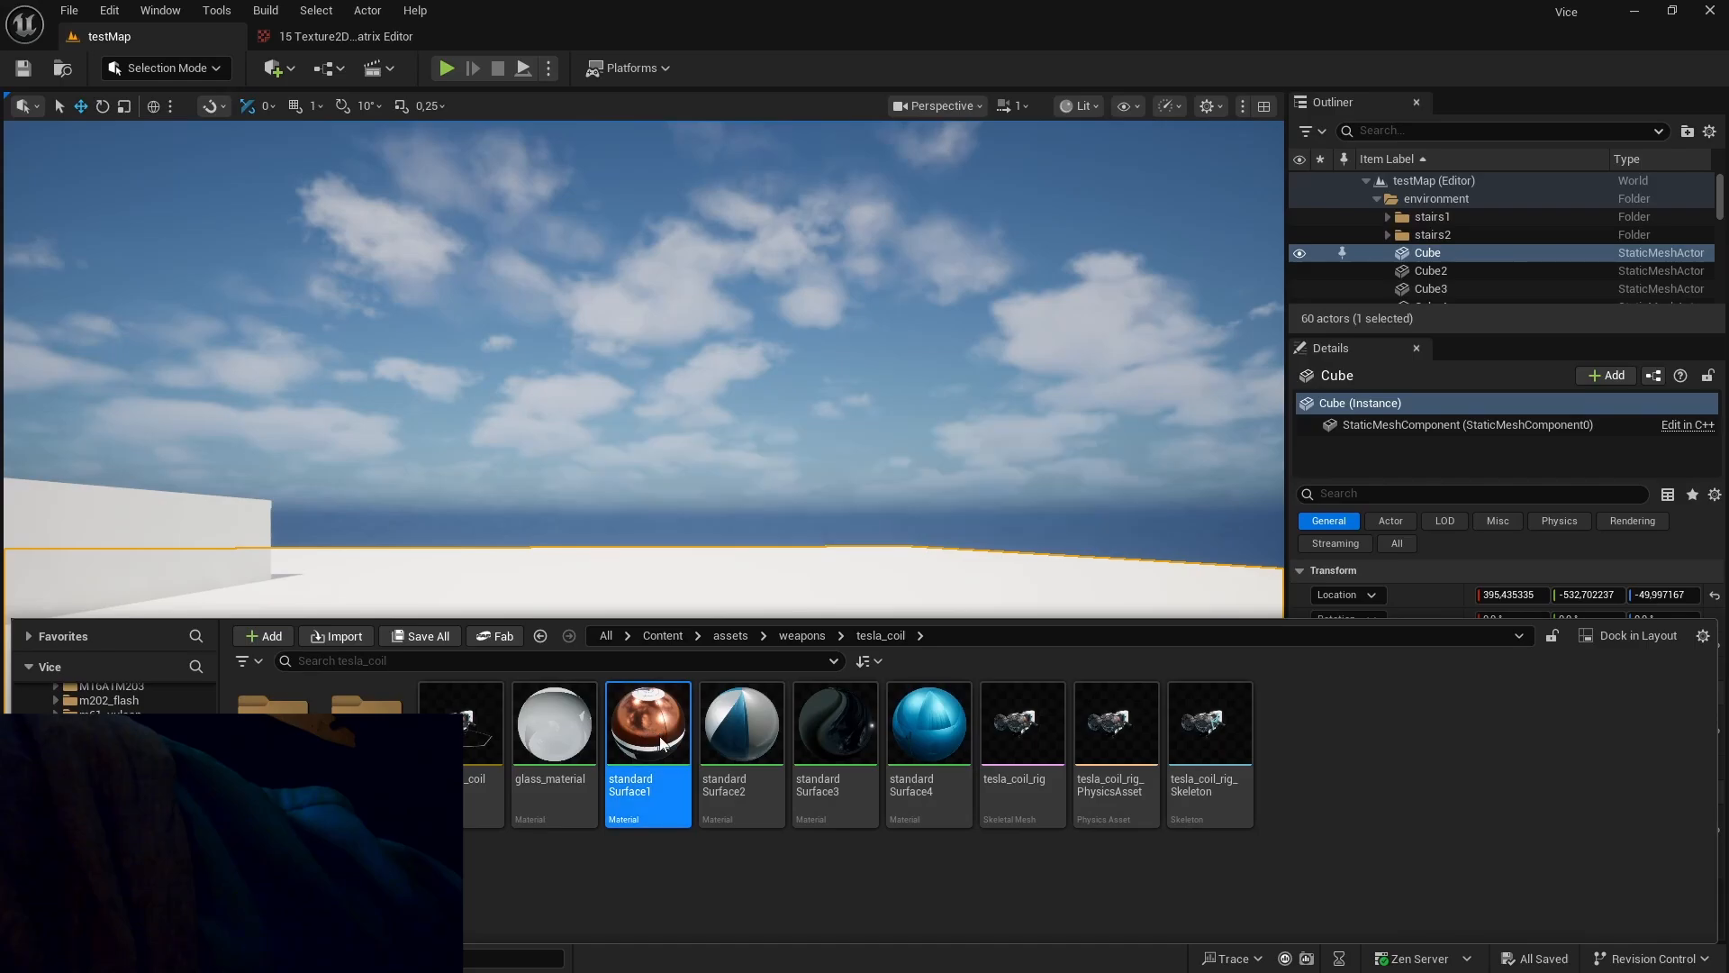
pyautogui.click(505, 438)
pyautogui.click(695, 470)
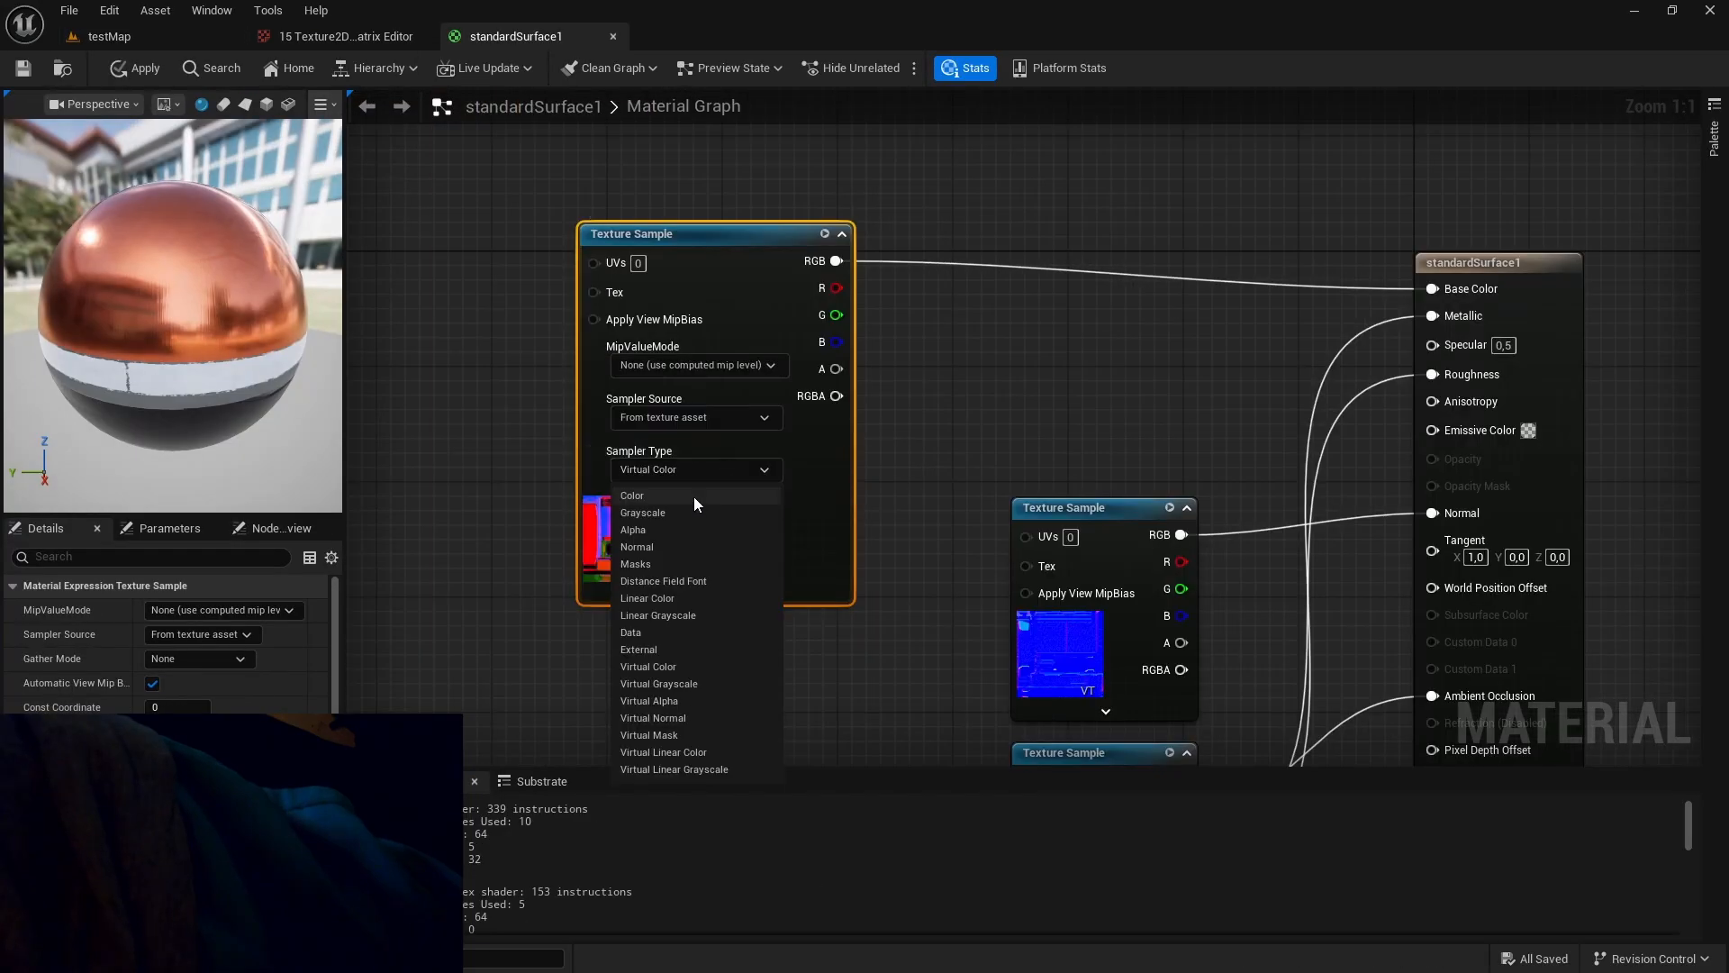
pyautogui.click(710, 467)
# Move the normal map sample below the base color sample, expand it and check its sampler type choices.
pyautogui.moveTo(1068, 464); pyautogui.dragTo(926, 274, button='right')
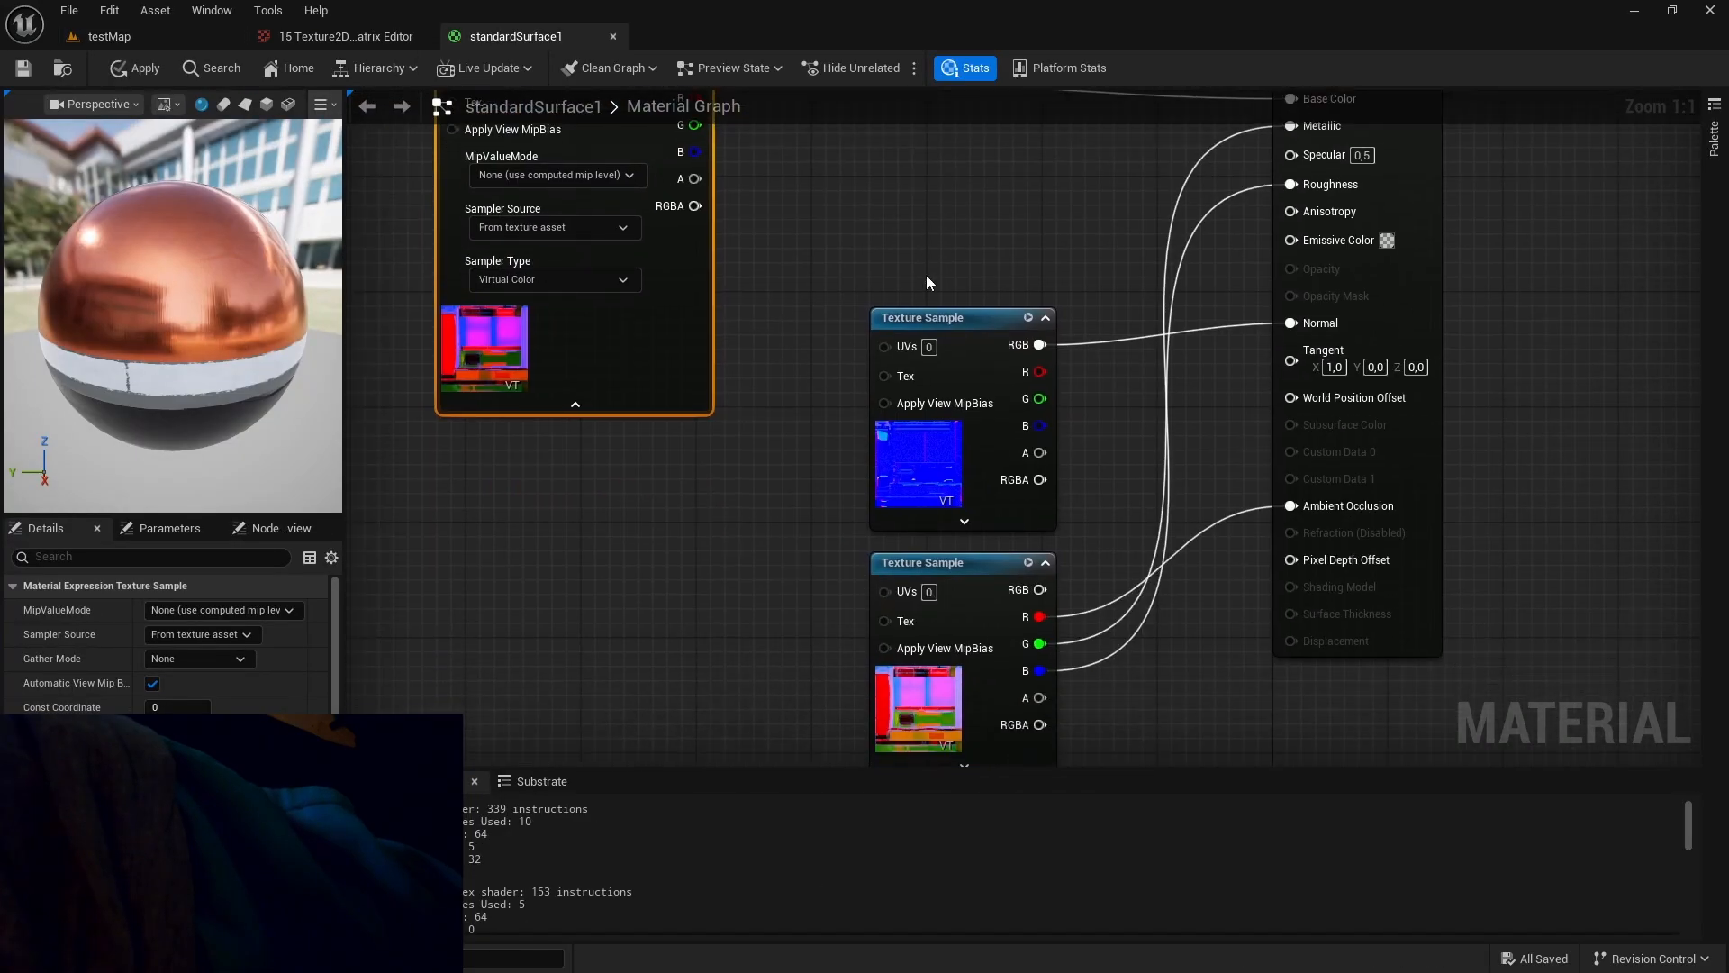
pyautogui.moveTo(915, 318); pyautogui.dragTo(571, 454)
pyautogui.click(595, 655)
pyautogui.moveTo(605, 665); pyautogui.dragTo(639, 535, button='right')
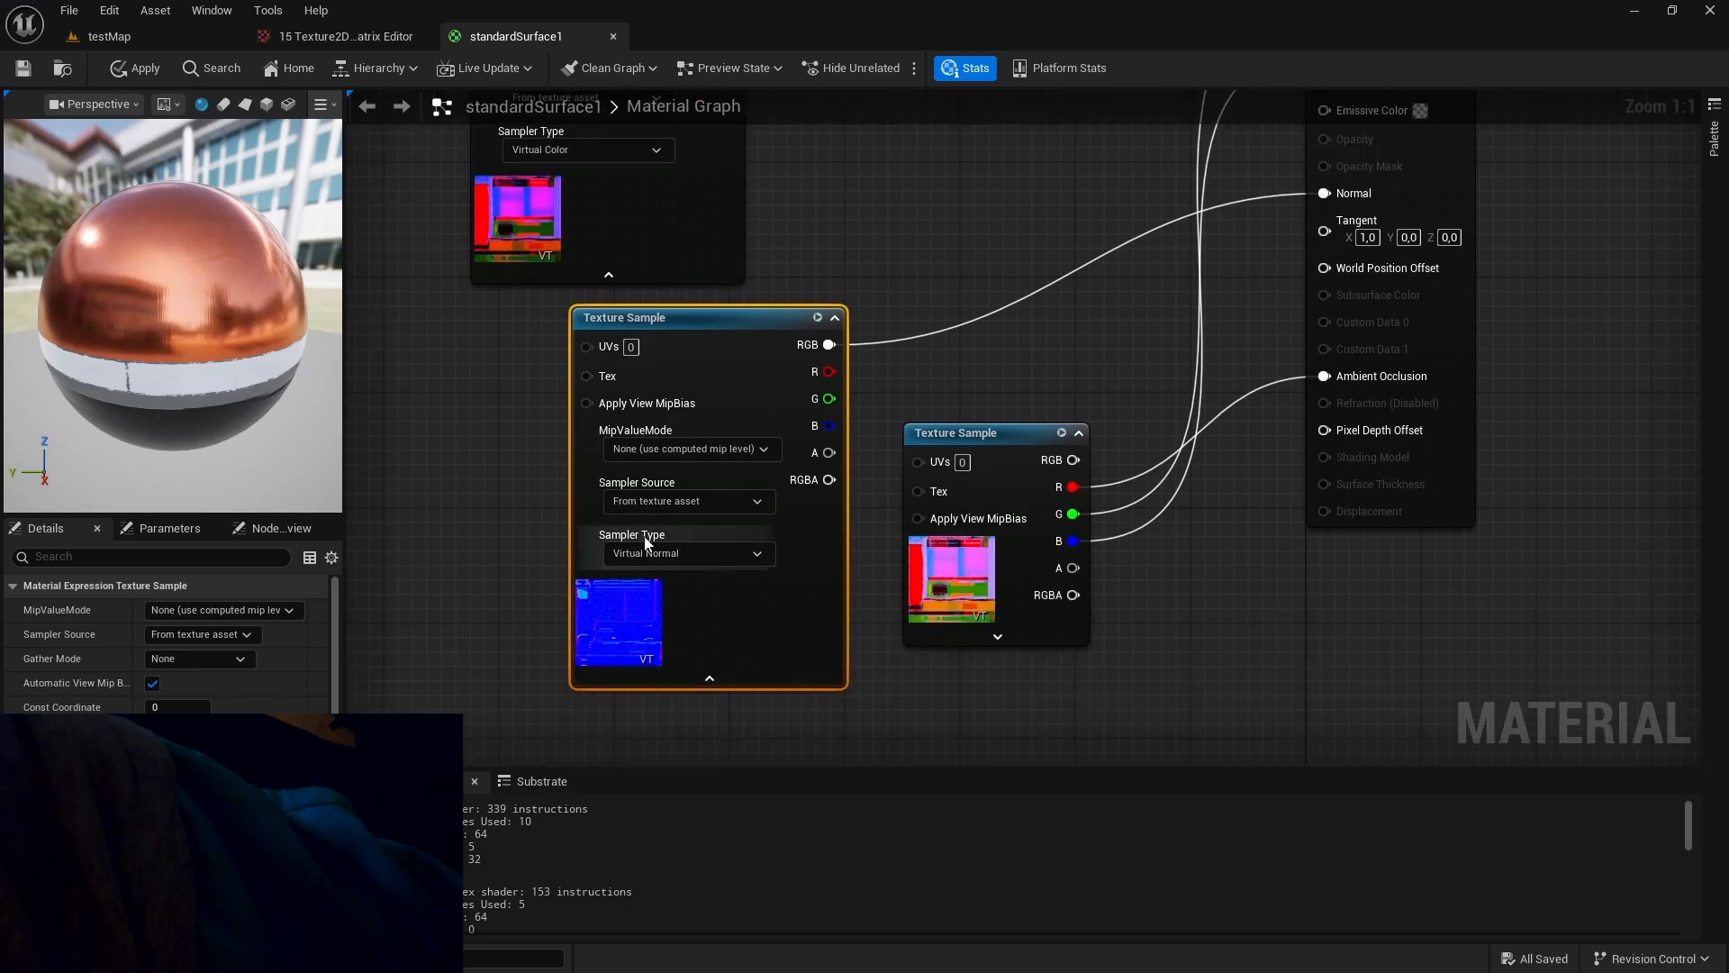
pyautogui.click(683, 554)
pyautogui.click(684, 555)
# Reposition the packed occlusion, roughness and metallic sample, expand it and check its sampler type choices.
pyautogui.moveTo(1023, 730); pyautogui.dragTo(915, 541, button='right')
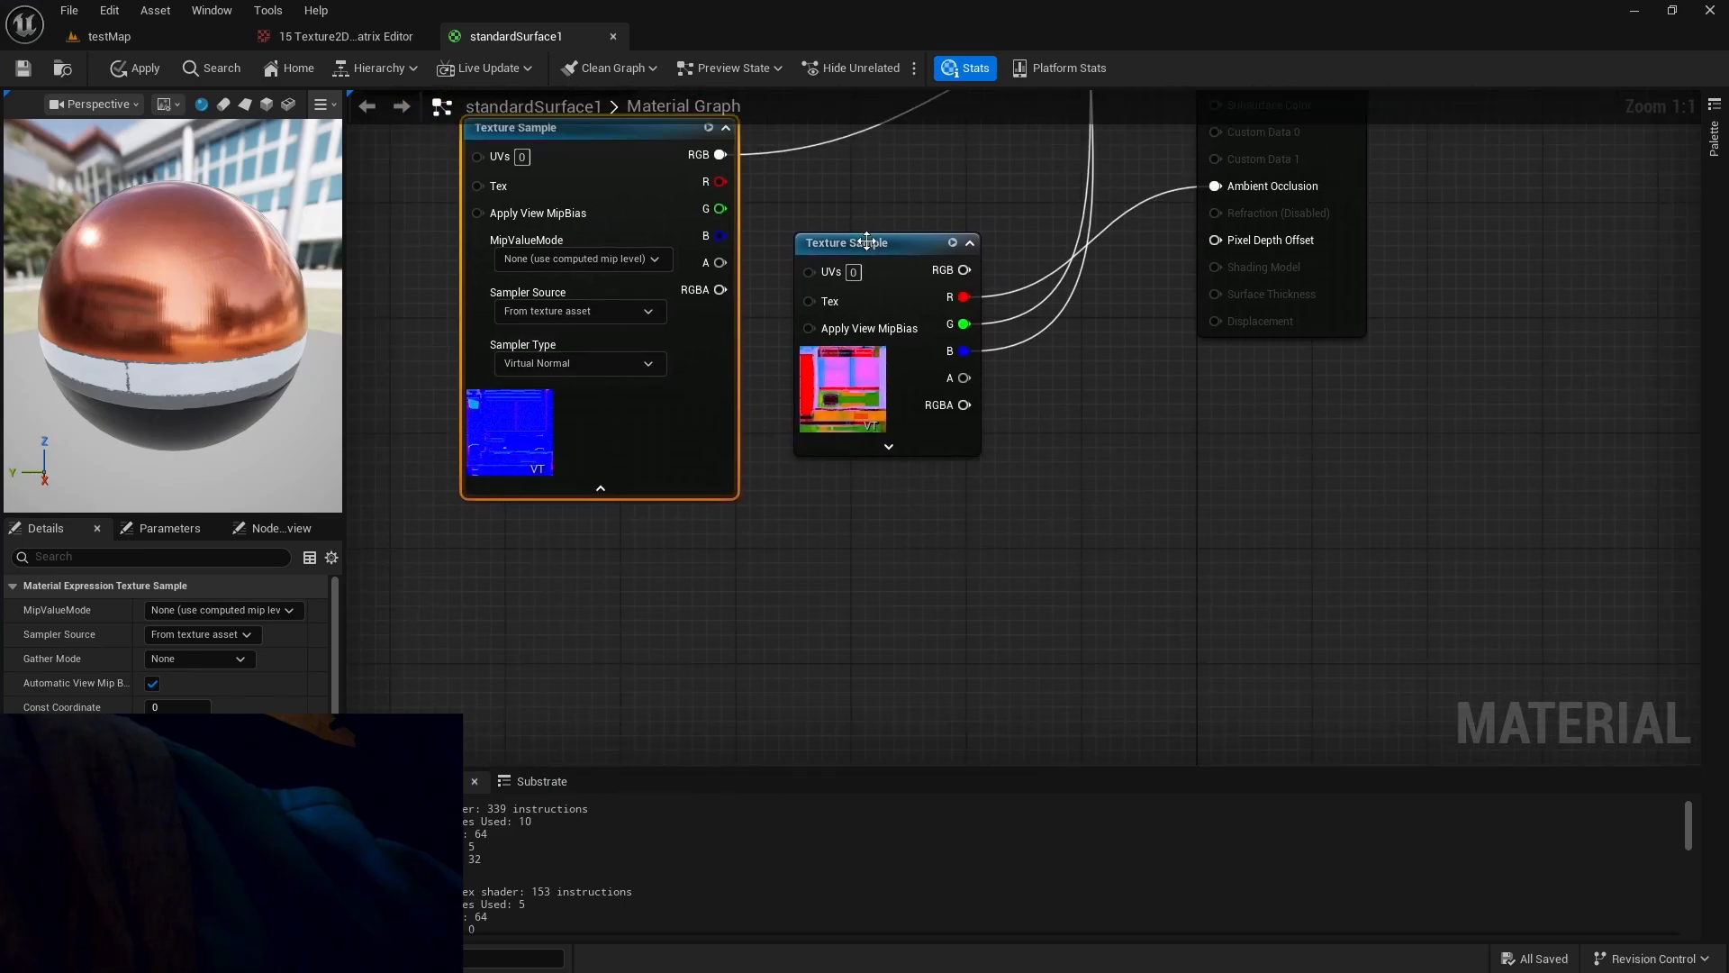
pyautogui.moveTo(857, 239); pyautogui.dragTo(810, 386)
pyautogui.click(856, 592)
pyautogui.moveTo(659, 634); pyautogui.dragTo(564, 536, button='right')
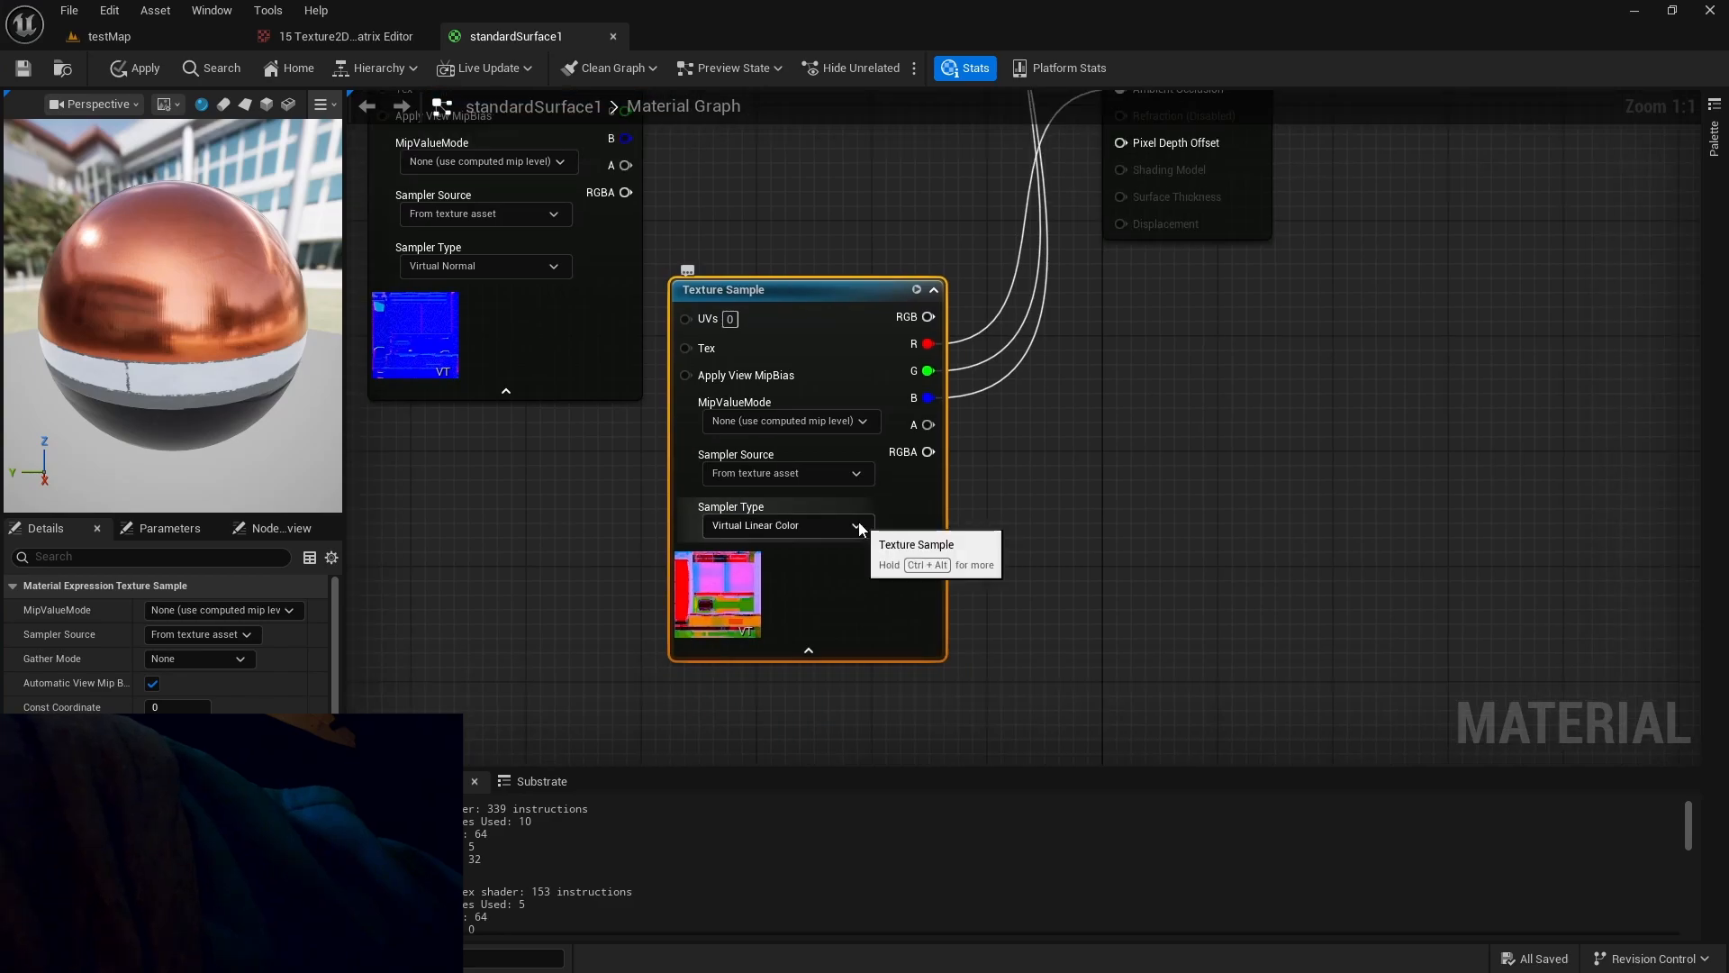
pyautogui.click(854, 525)
pyautogui.click(855, 526)
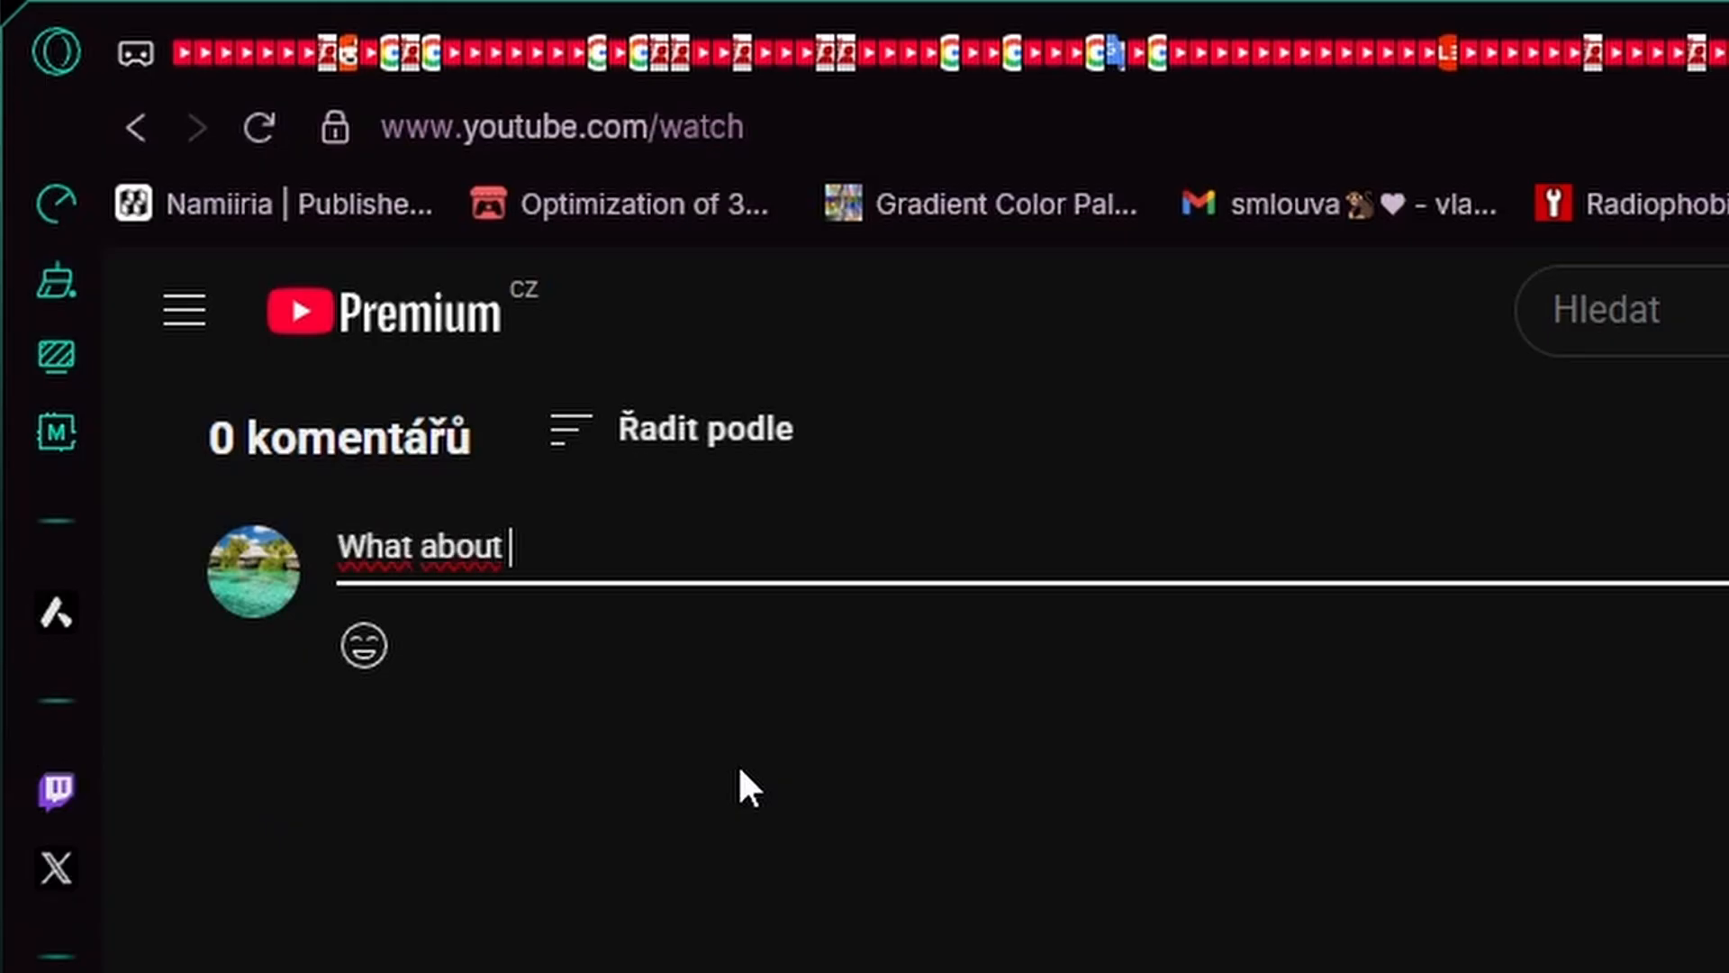
# Enter "What about my glasss" in the YouTube comment field.
pyautogui.write('my glasss')
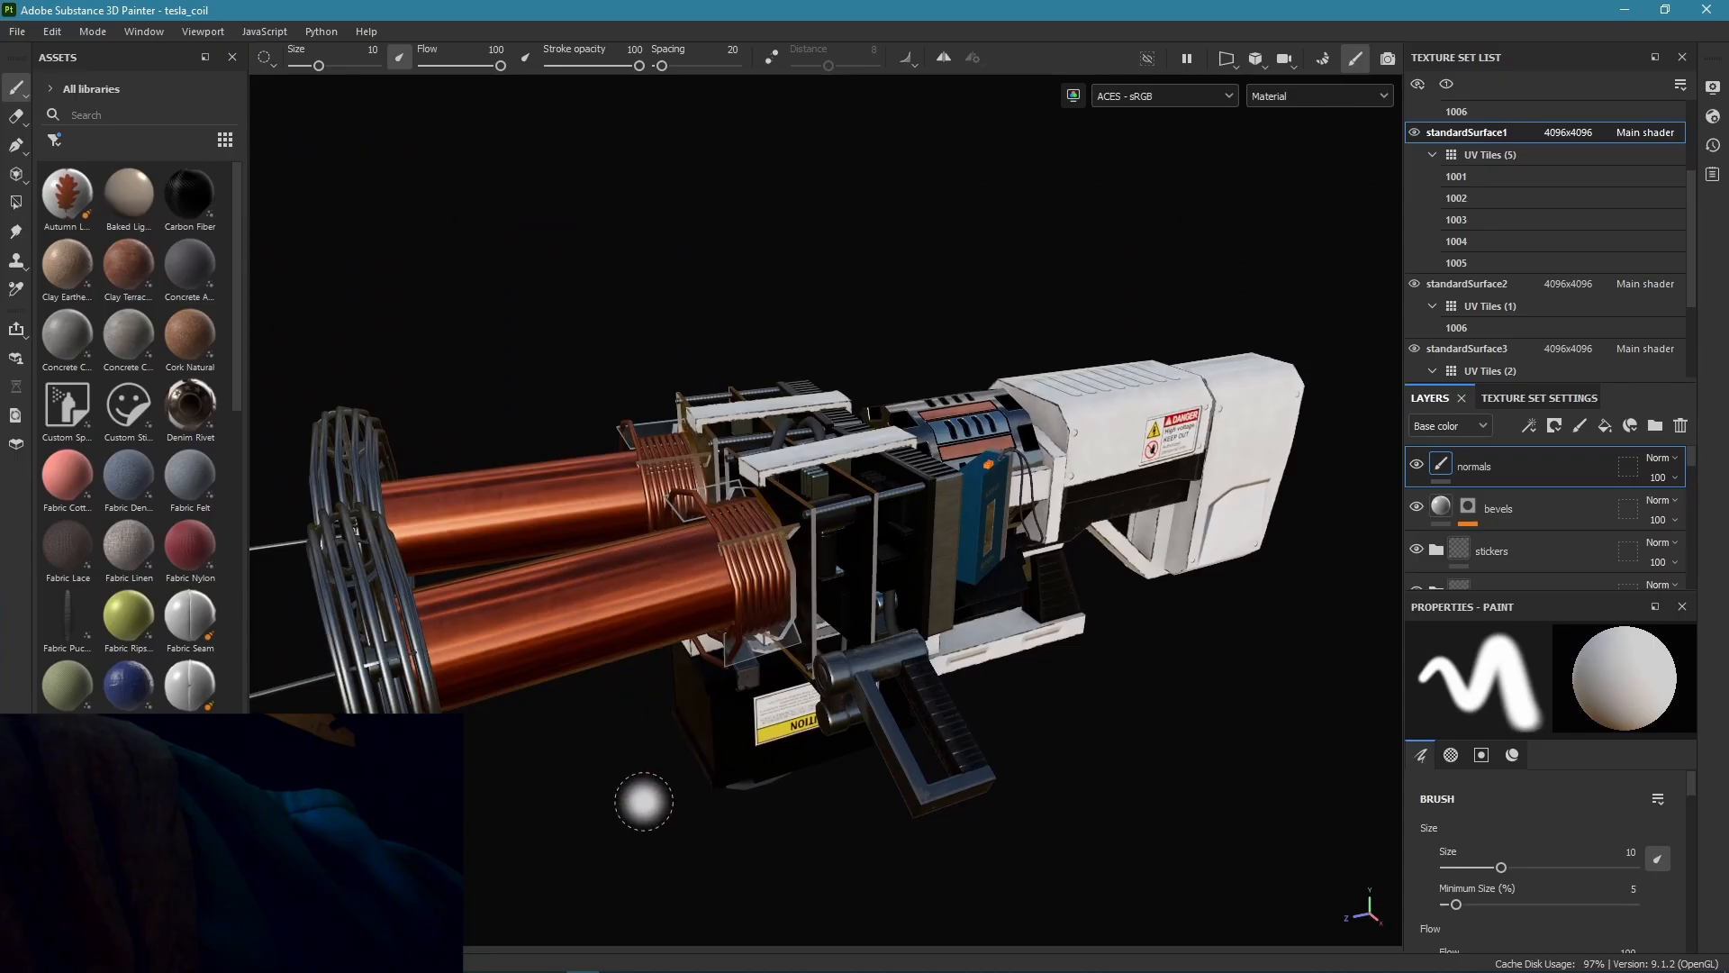
# Return to the tesla_coil project in Substance 3D Painter and select the Unreal Engine 4 (Packed) preset among the export output templates.
pyautogui.moveTo(645, 803)
pyautogui.keyDown('alt'); pyautogui.mouseDown()
pyautogui.moveTo(662, 728)
pyautogui.moveTo(834, 689)
pyautogui.moveTo(822, 451)
pyautogui.moveTo(959, 589)
pyautogui.mouseUp(); pyautogui.keyUp('alt')
pyautogui.press('f')
pyautogui.click(17, 33)
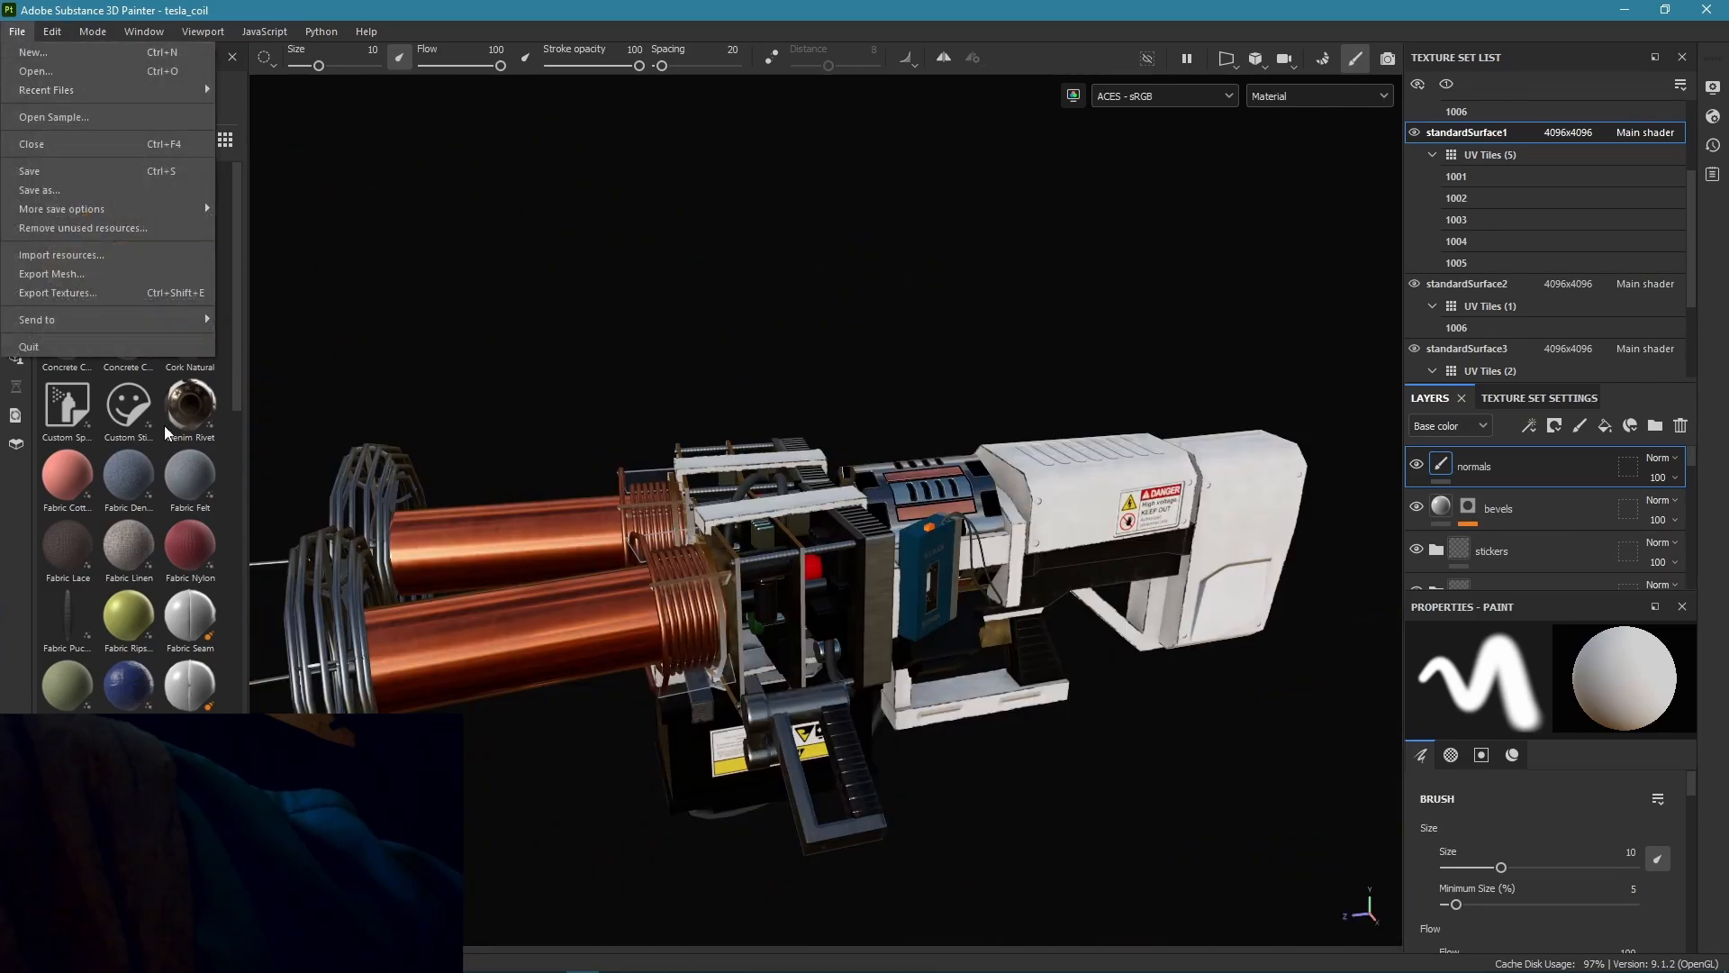
pyautogui.click(204, 202)
pyautogui.click(501, 191)
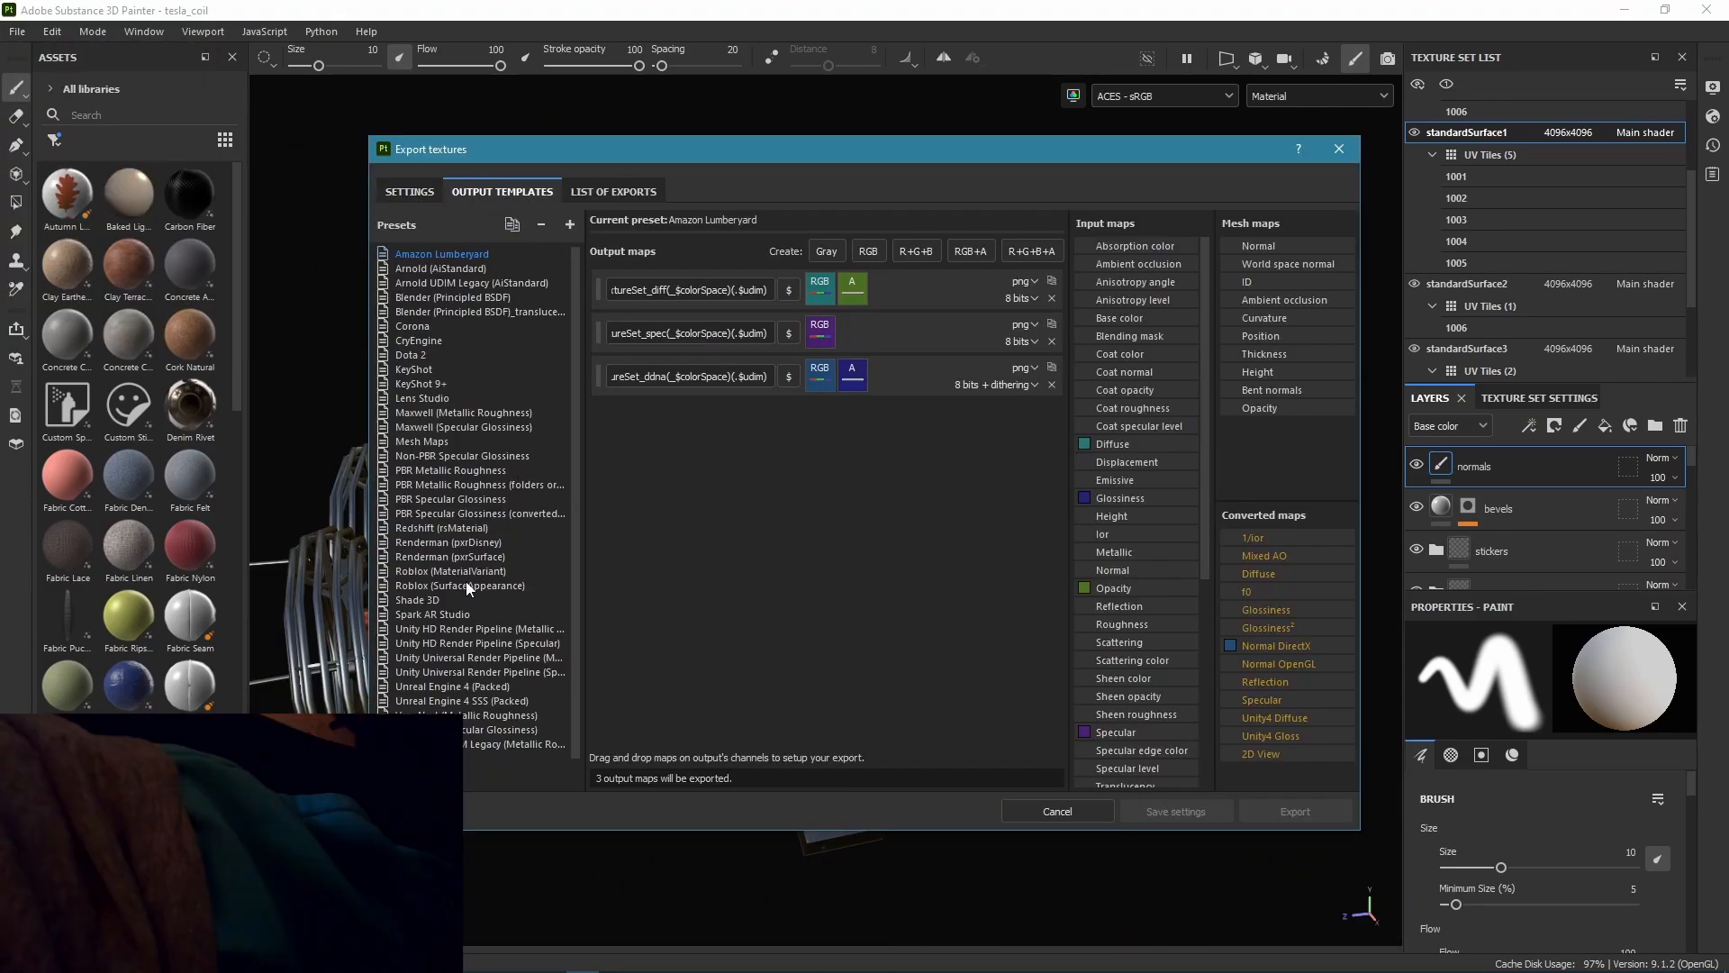
pyautogui.click(455, 688)
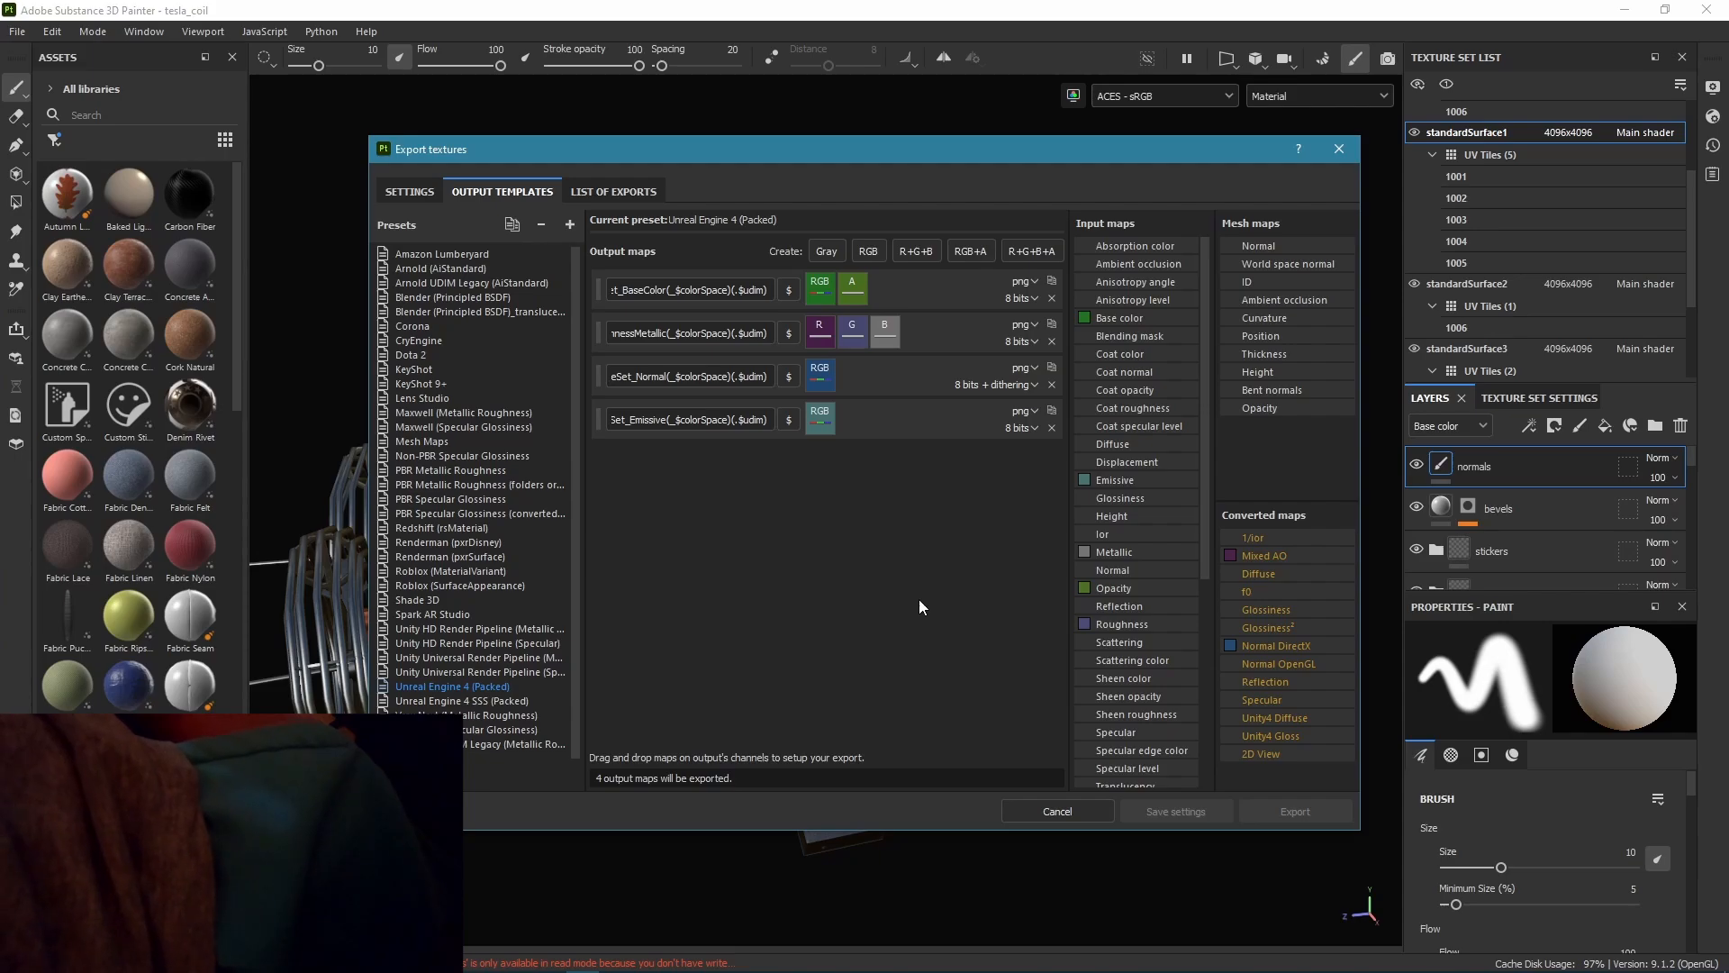
# Add an RGB output map to the preset and assign the gray channel of Translucency to it.
pyautogui.click(868, 251)
pyautogui.scroll(-5, 1169, 592)
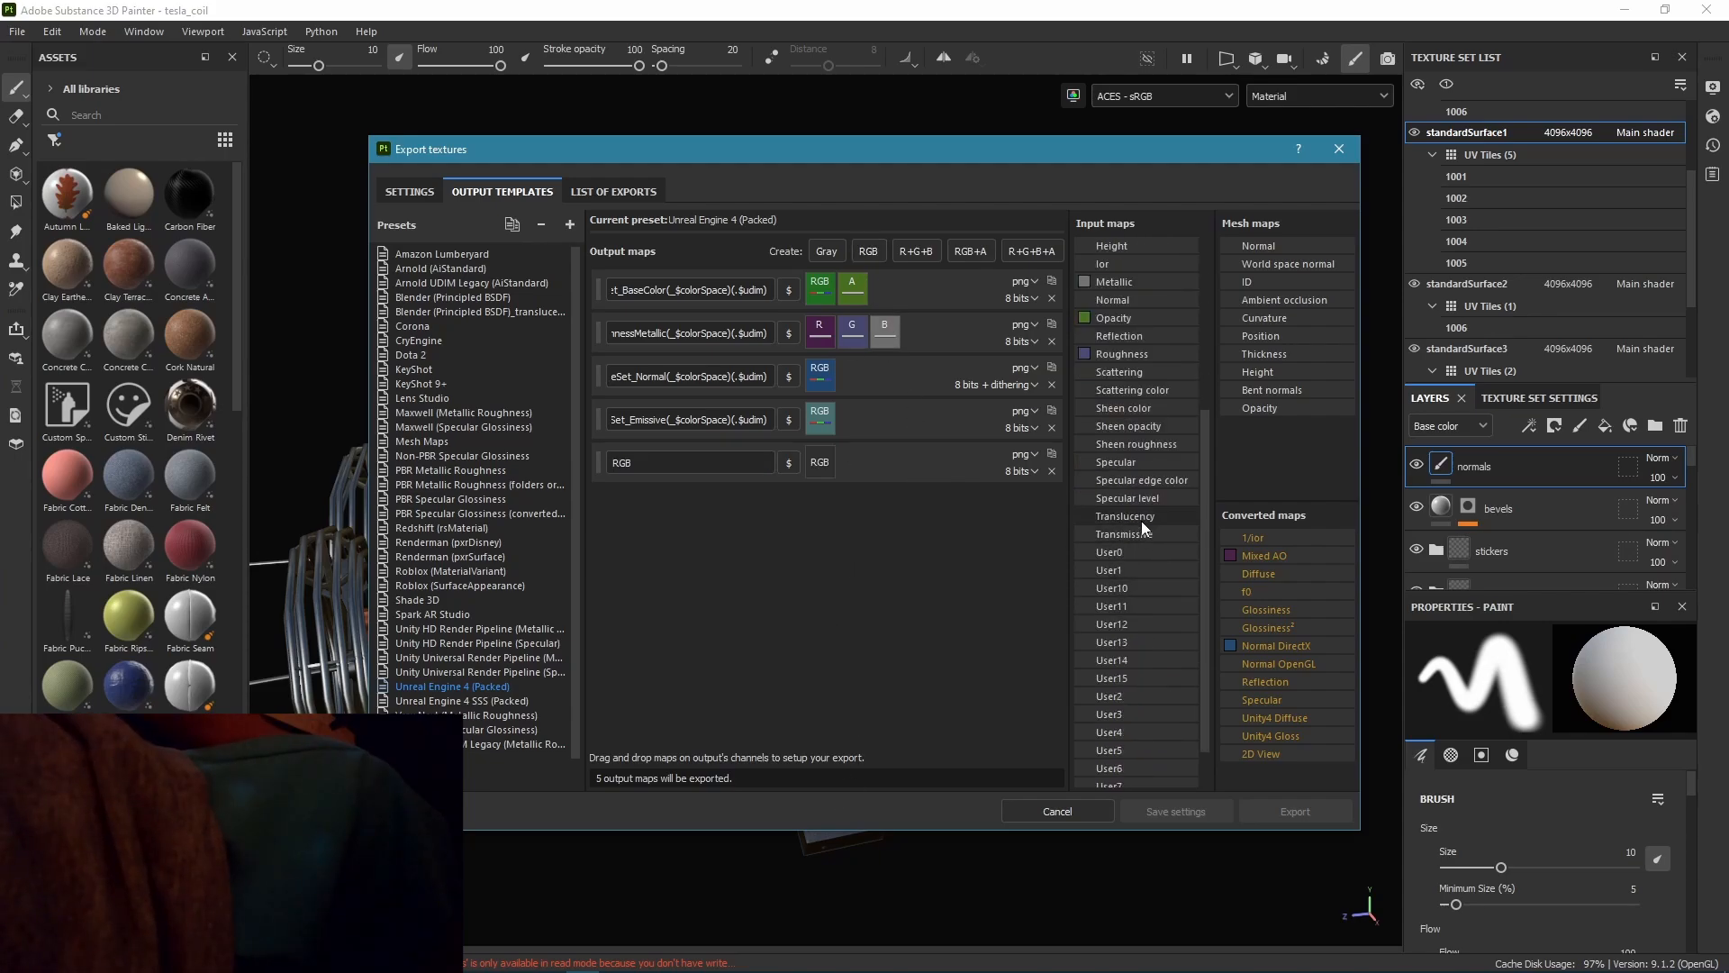
pyautogui.moveTo(1150, 525); pyautogui.dragTo(852, 537)
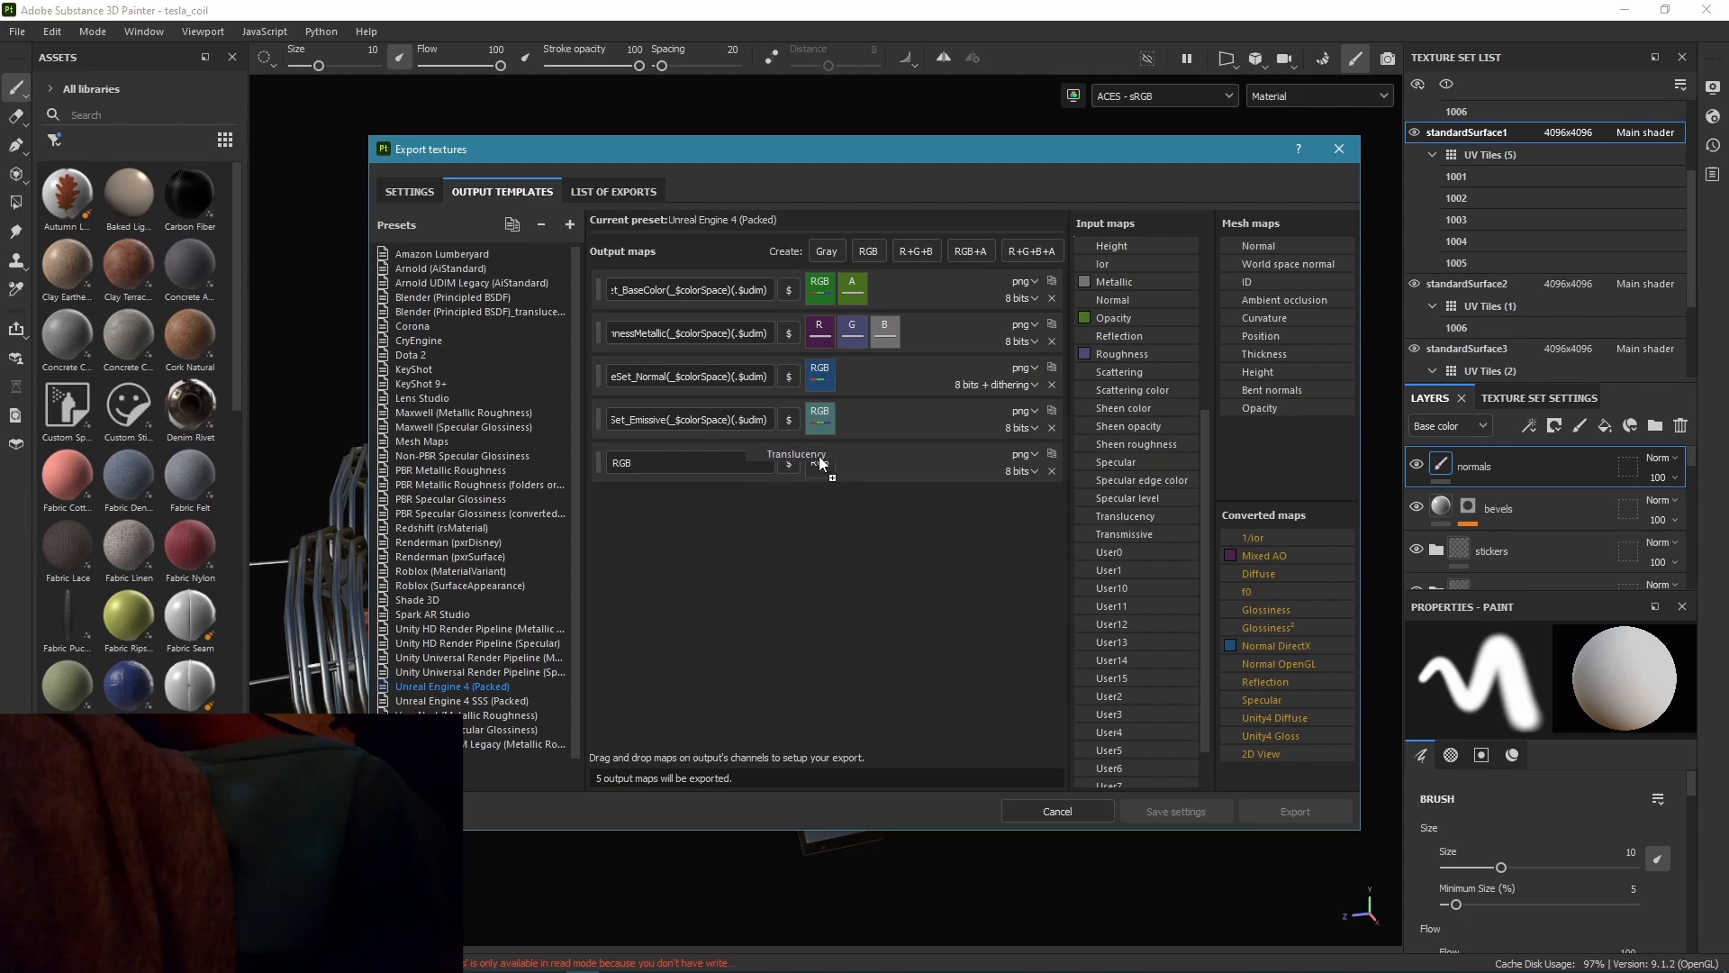
pyautogui.moveTo(820, 463); pyautogui.dragTo(821, 464)
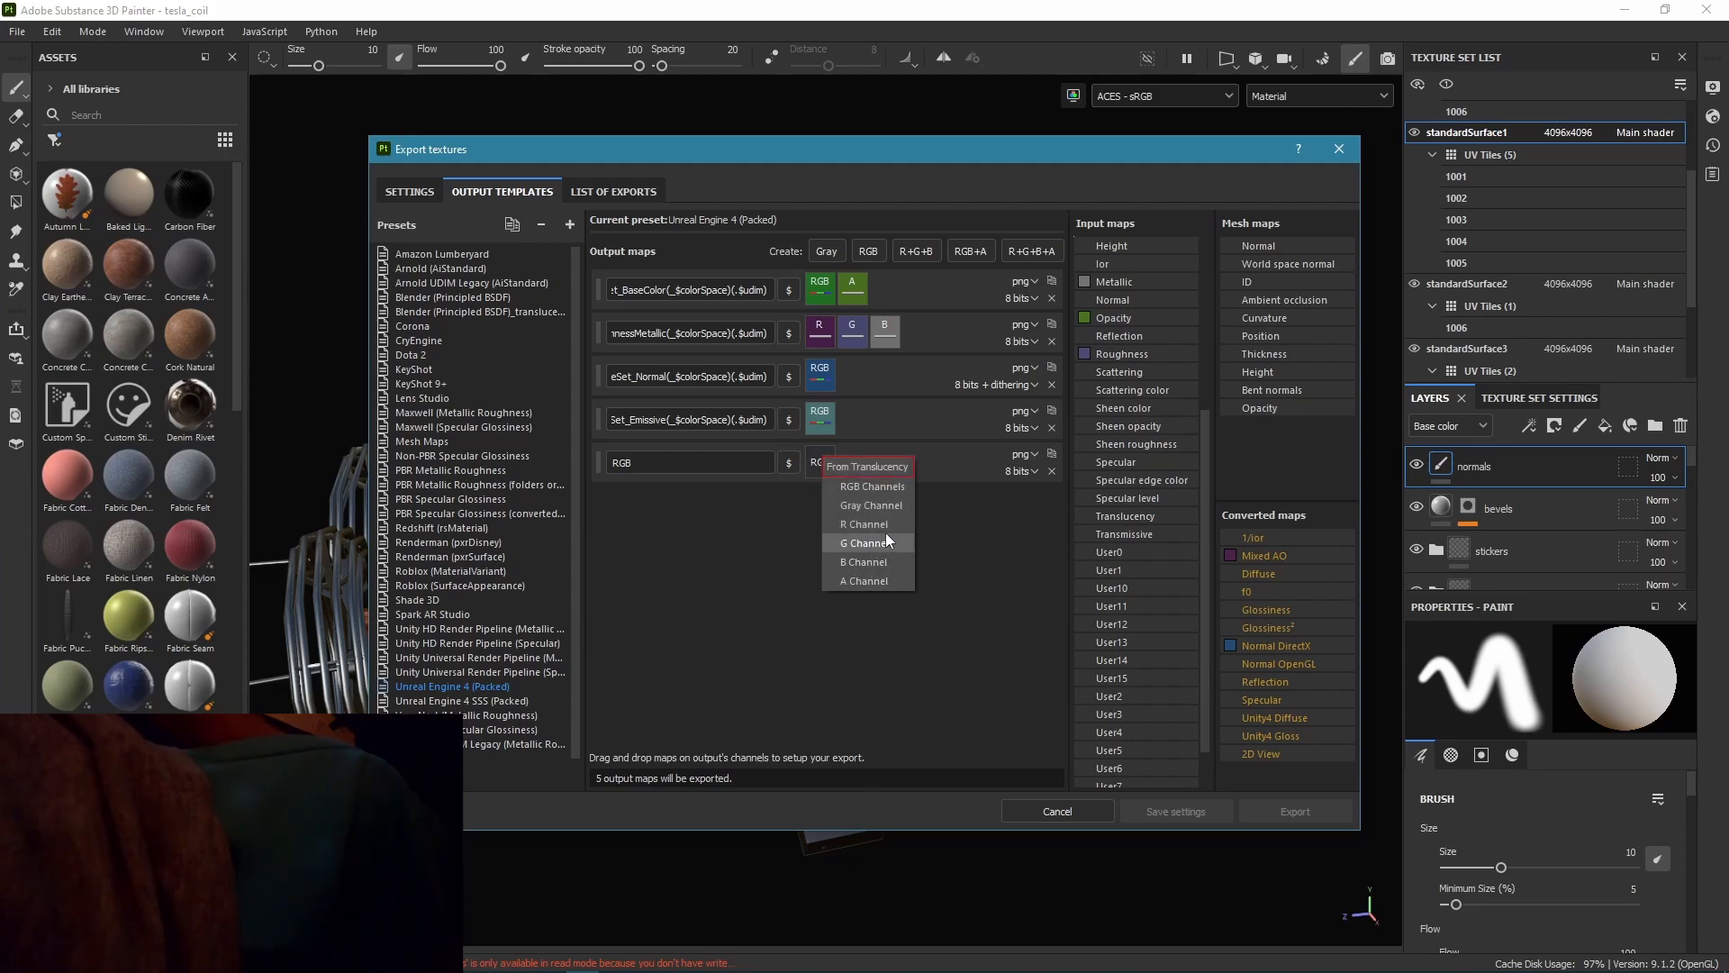
pyautogui.click(877, 506)
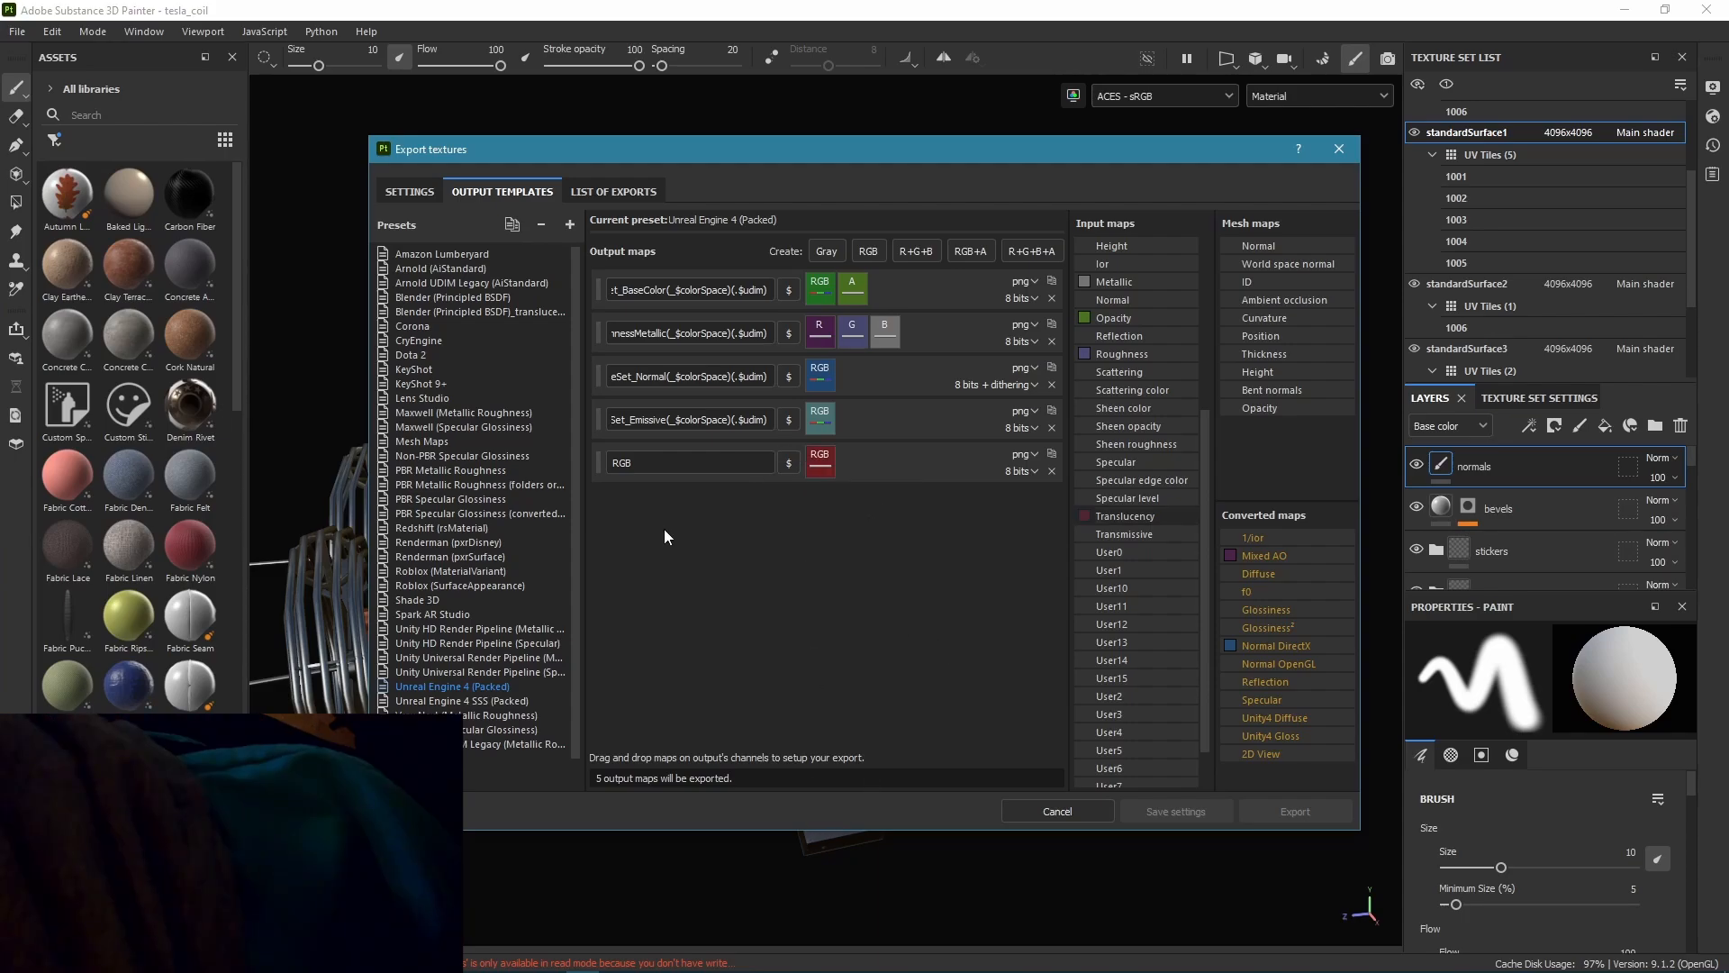
# Name the new output map like the normal map's pattern, with Translucency in place of Normal.
pyautogui.doubleClick(651, 459)
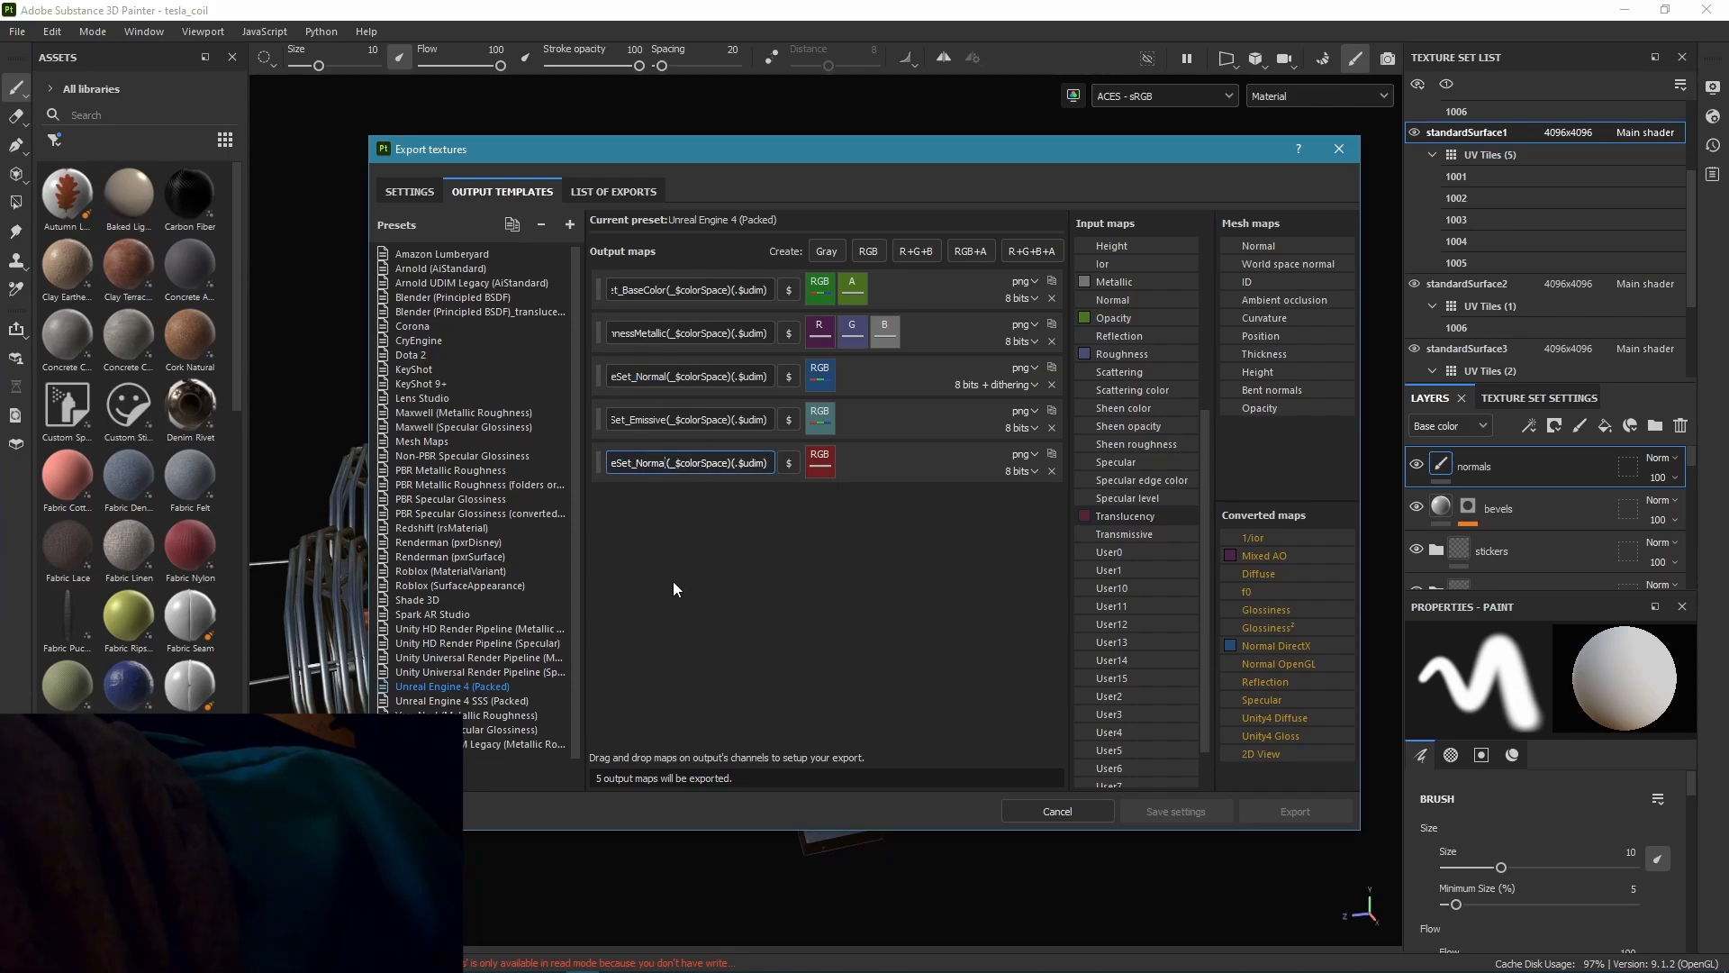
pyautogui.press('BackSpace')
pyautogui.press('BackSpace')
pyautogui.press('BackSpace')
pyautogui.press('BackSpace')
pyautogui.press('BackSpace')
pyautogui.press('BackSpace')
pyautogui.write('Translucency(_')
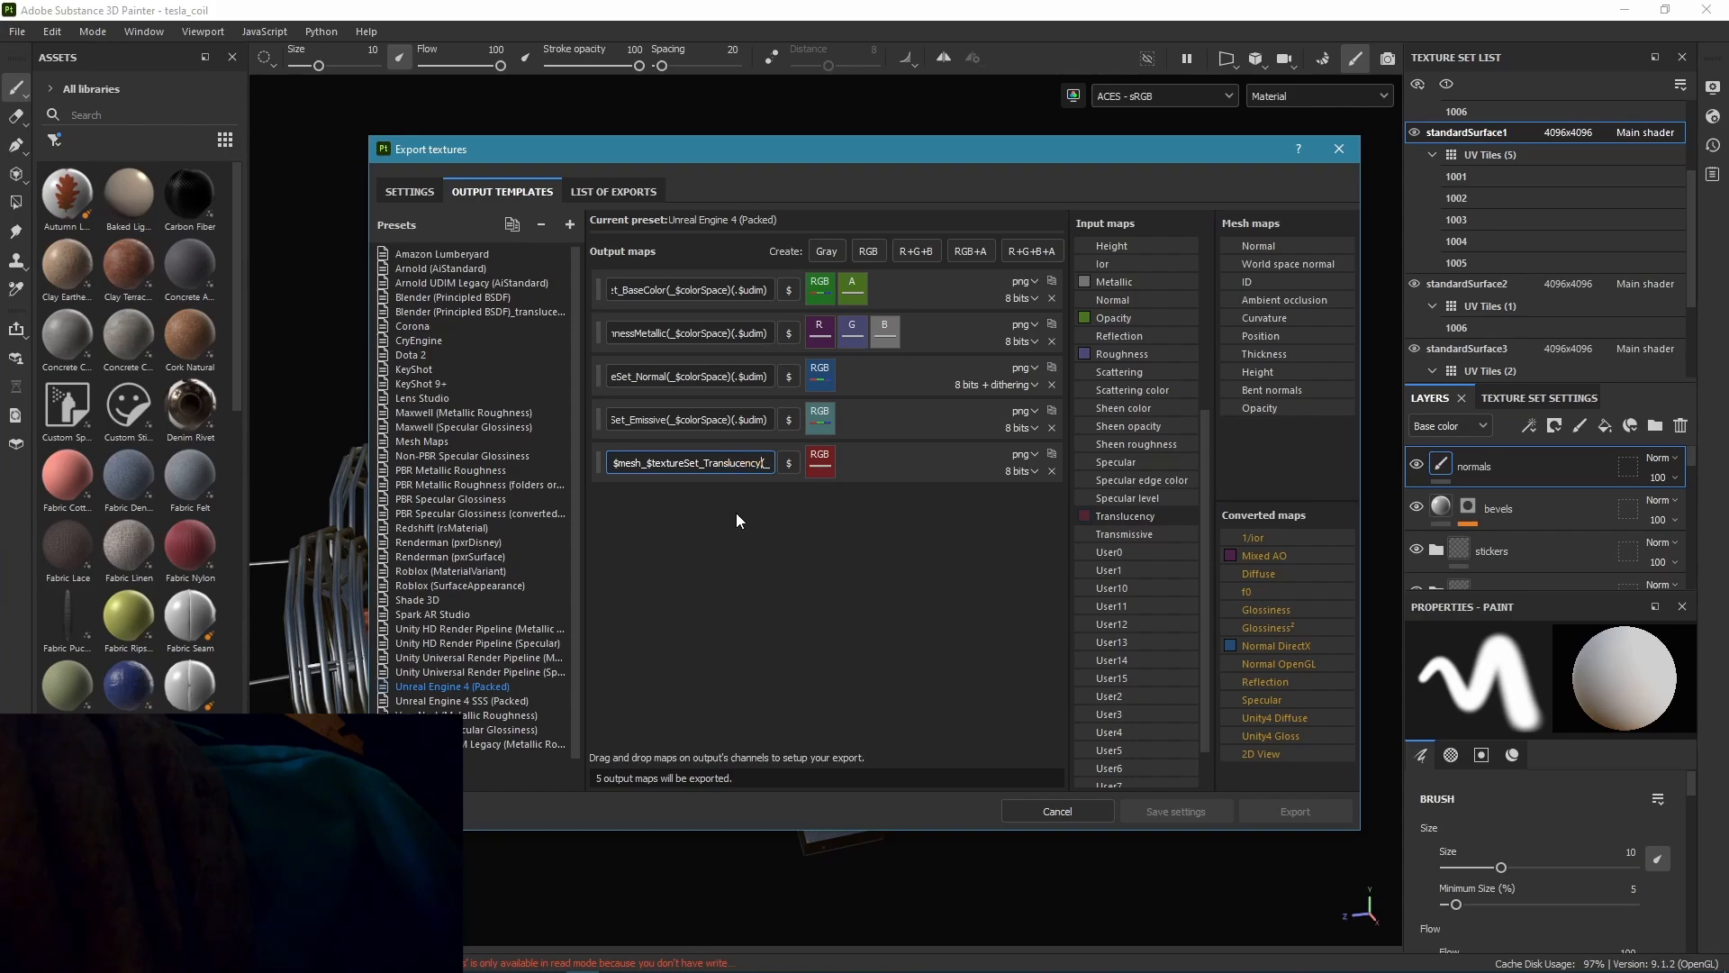
# Return to the general export settings and export the tesla_coil textures.
pyautogui.click(408, 192)
pyautogui.click(1292, 809)
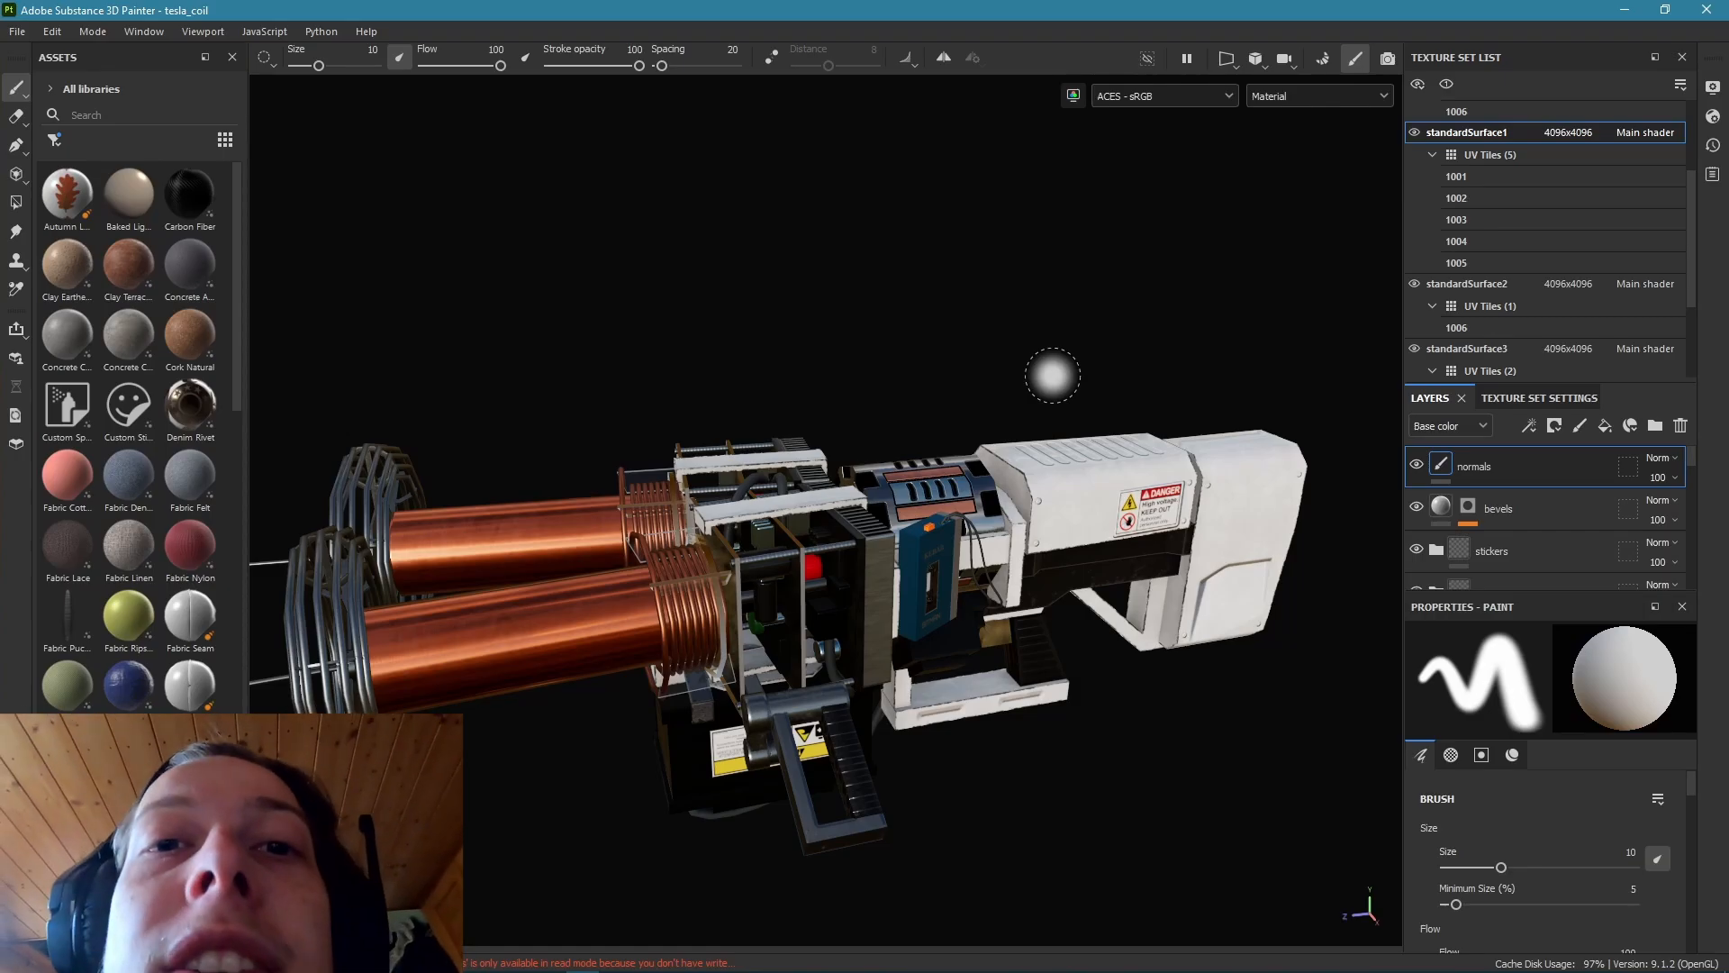
# Switch to Maya, select the faces of the rectangular plate and the front coil's bracket frame, and assign them a new Standard Surface material.
pyautogui.click(1085, 459)
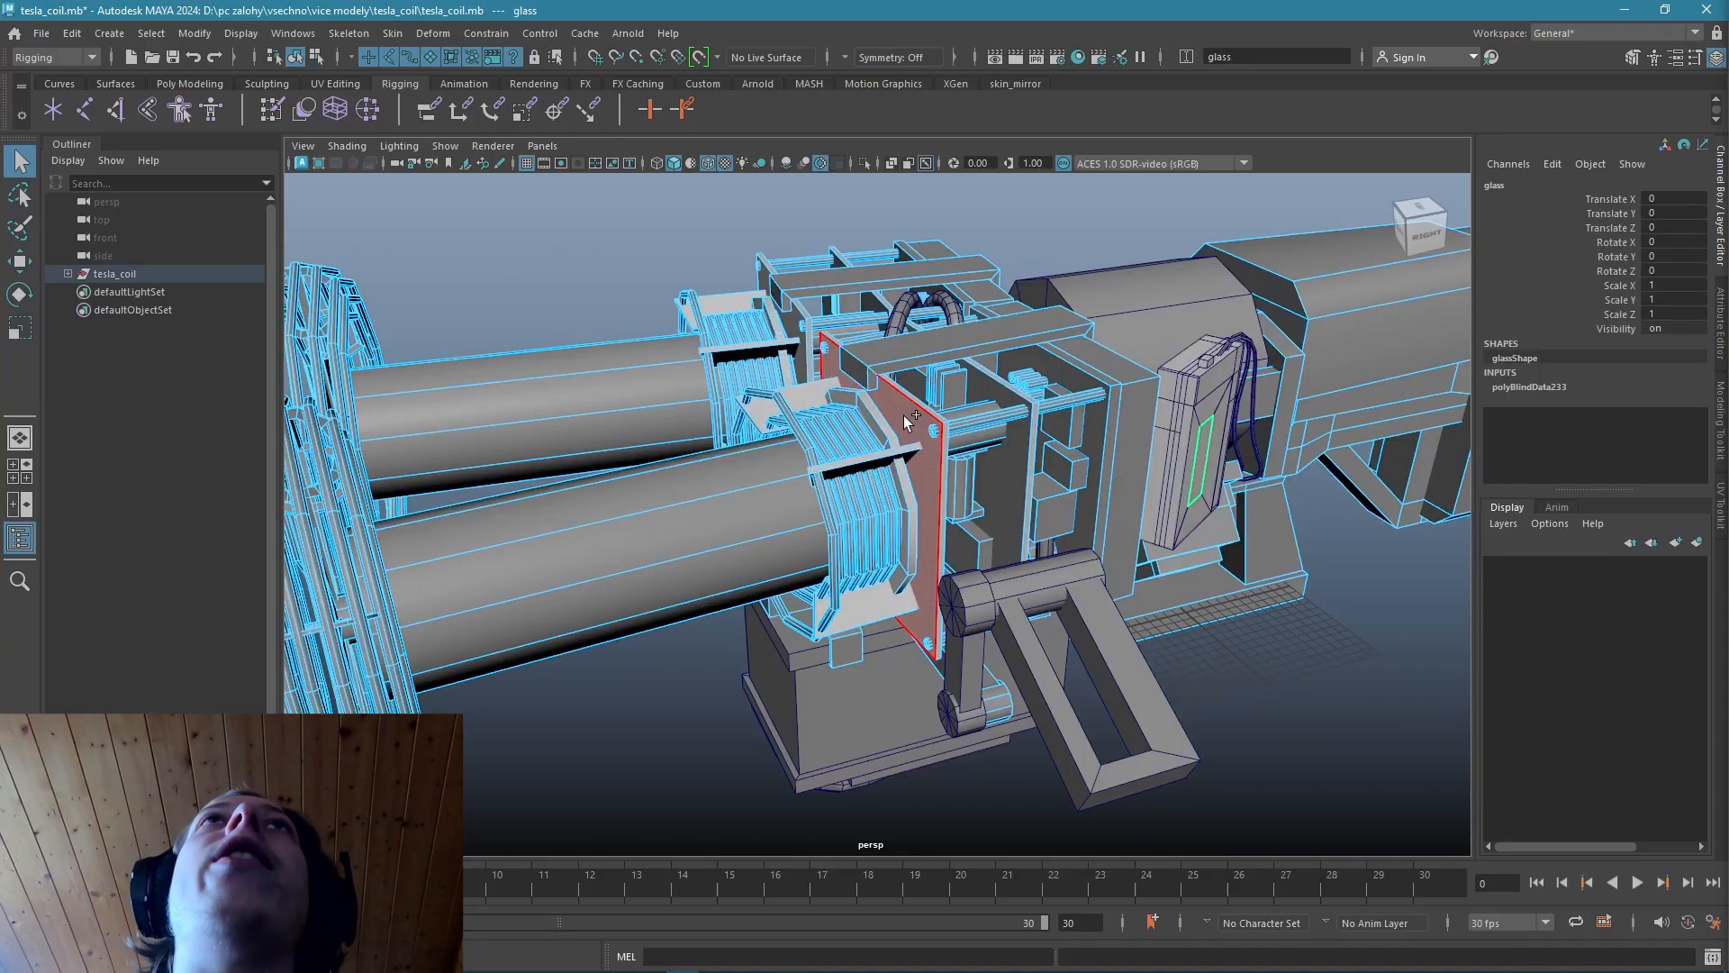
pyautogui.keyDown('shift'); pyautogui.doubleClick(903, 422); pyautogui.keyUp('shift')
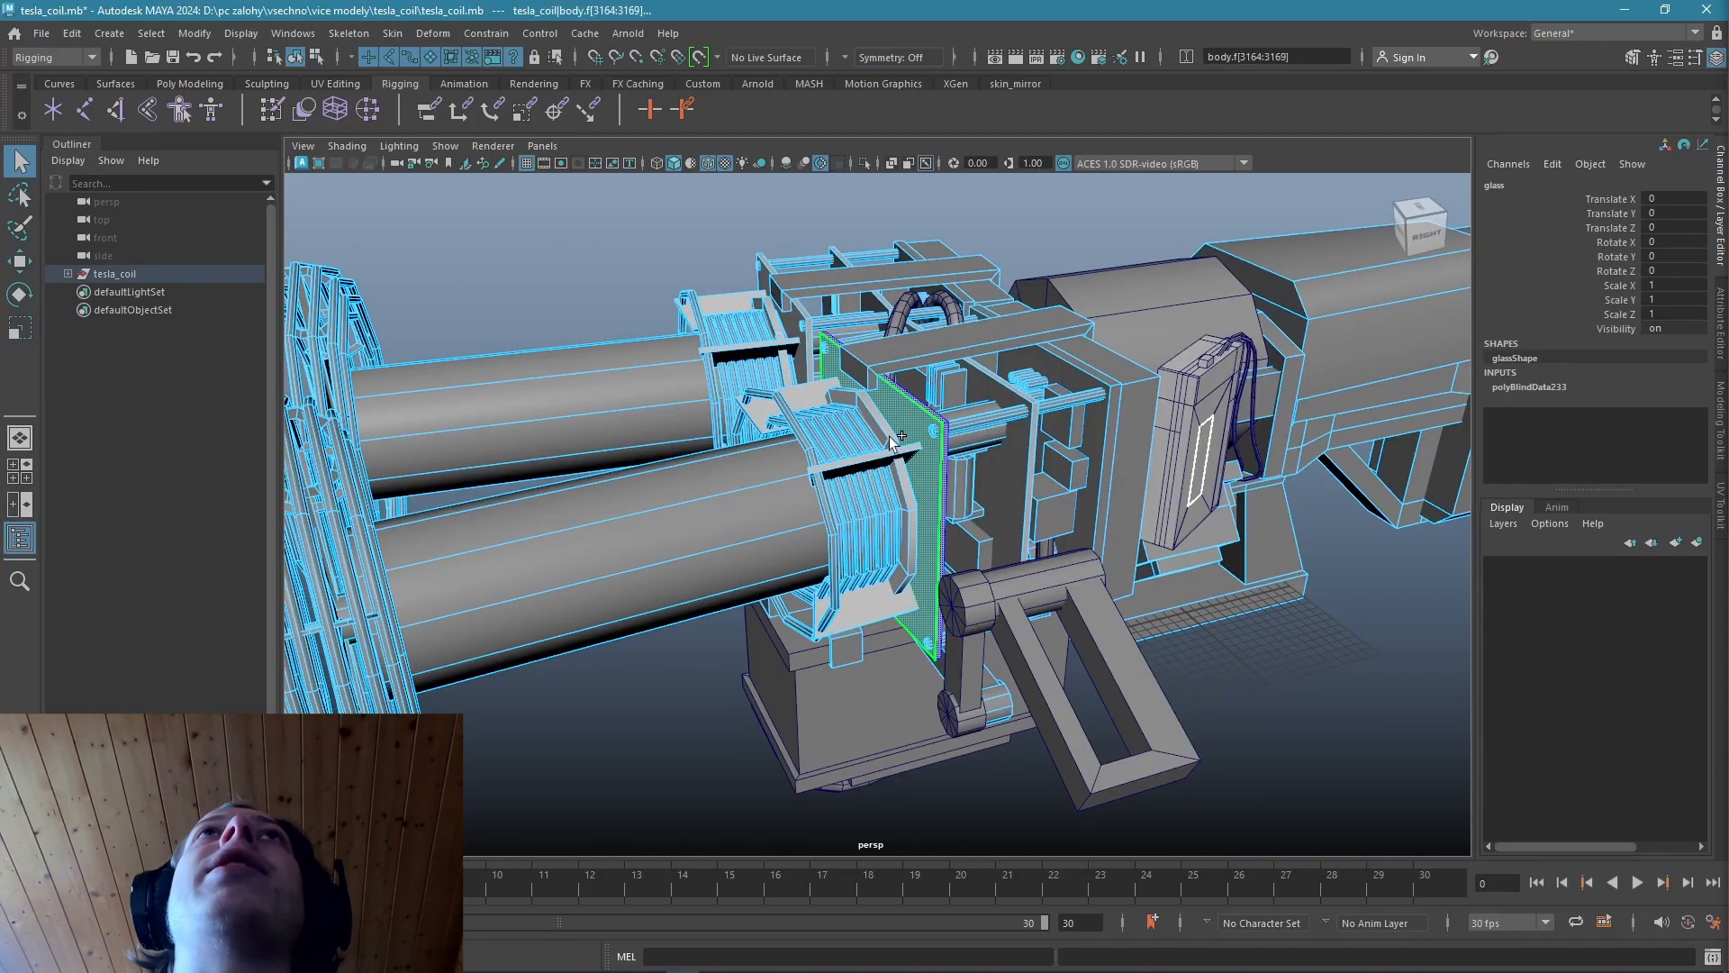
pyautogui.keyDown('shift'); pyautogui.doubleClick(883, 419); pyautogui.keyUp('shift')
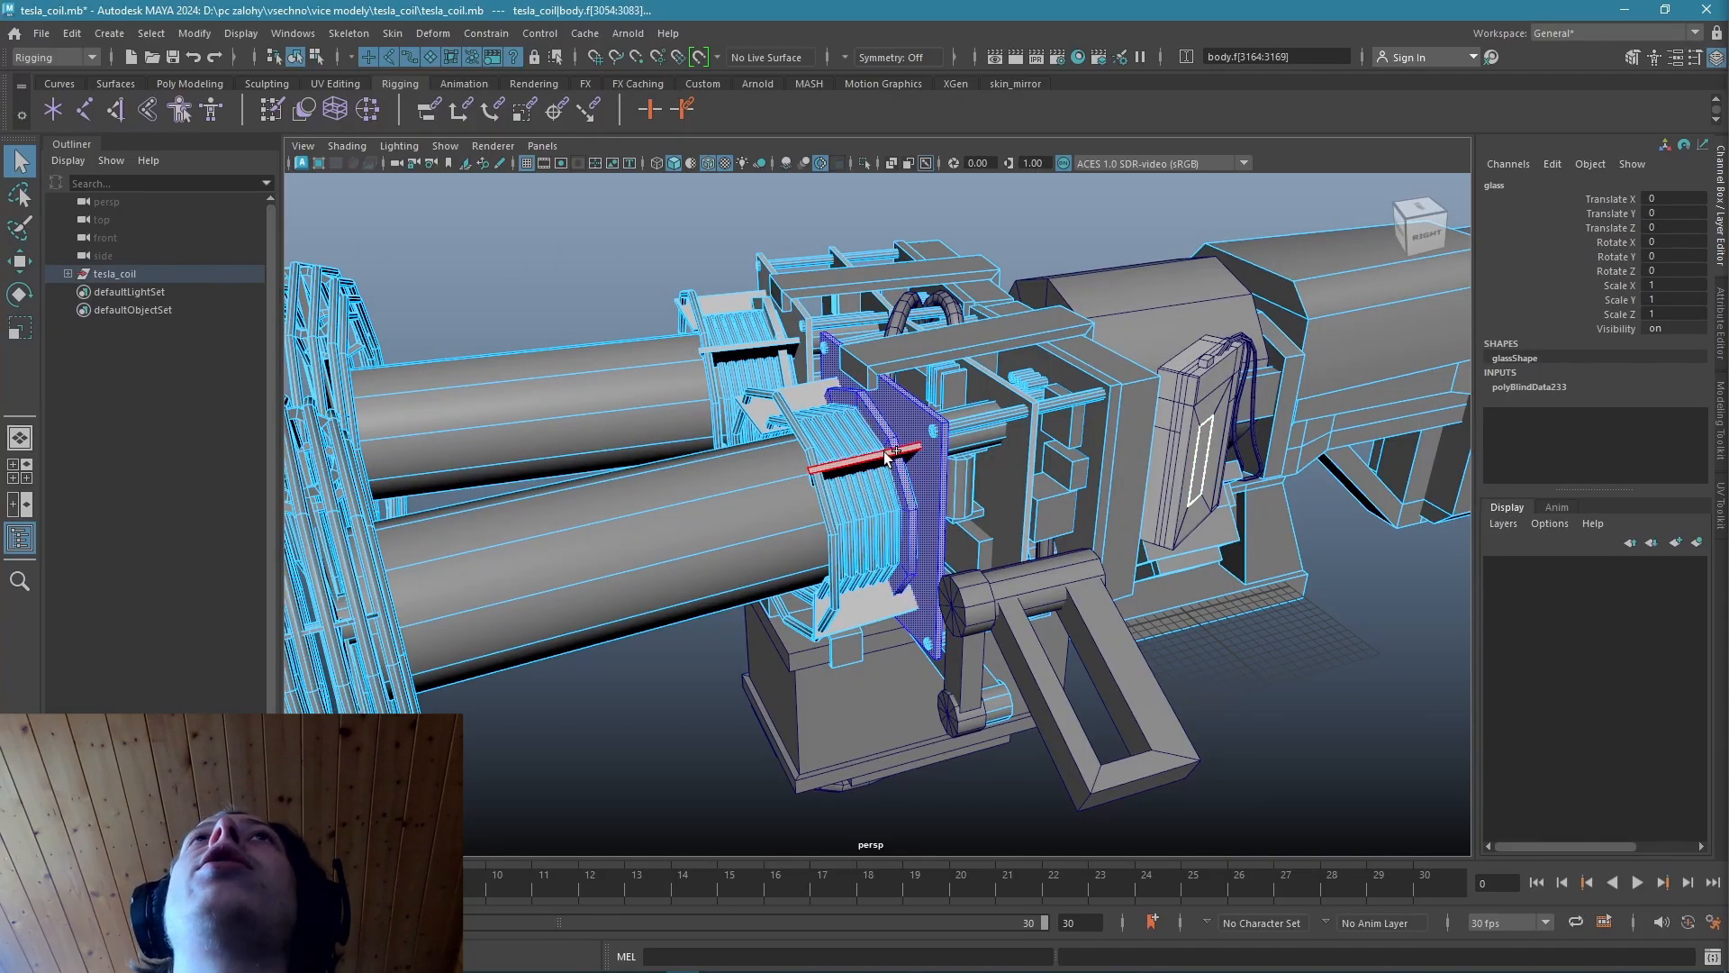
pyautogui.keyDown('shift'); pyautogui.doubleClick(790, 426); pyautogui.keyUp('shift')
pyautogui.scroll(2, 774, 490)
pyautogui.keyDown('alt'); pyautogui.moveTo(775, 468); pyautogui.dragTo(863, 446); pyautogui.keyUp('alt')
pyautogui.keyDown('shift'); pyautogui.doubleClick(793, 355); pyautogui.keyUp('shift')
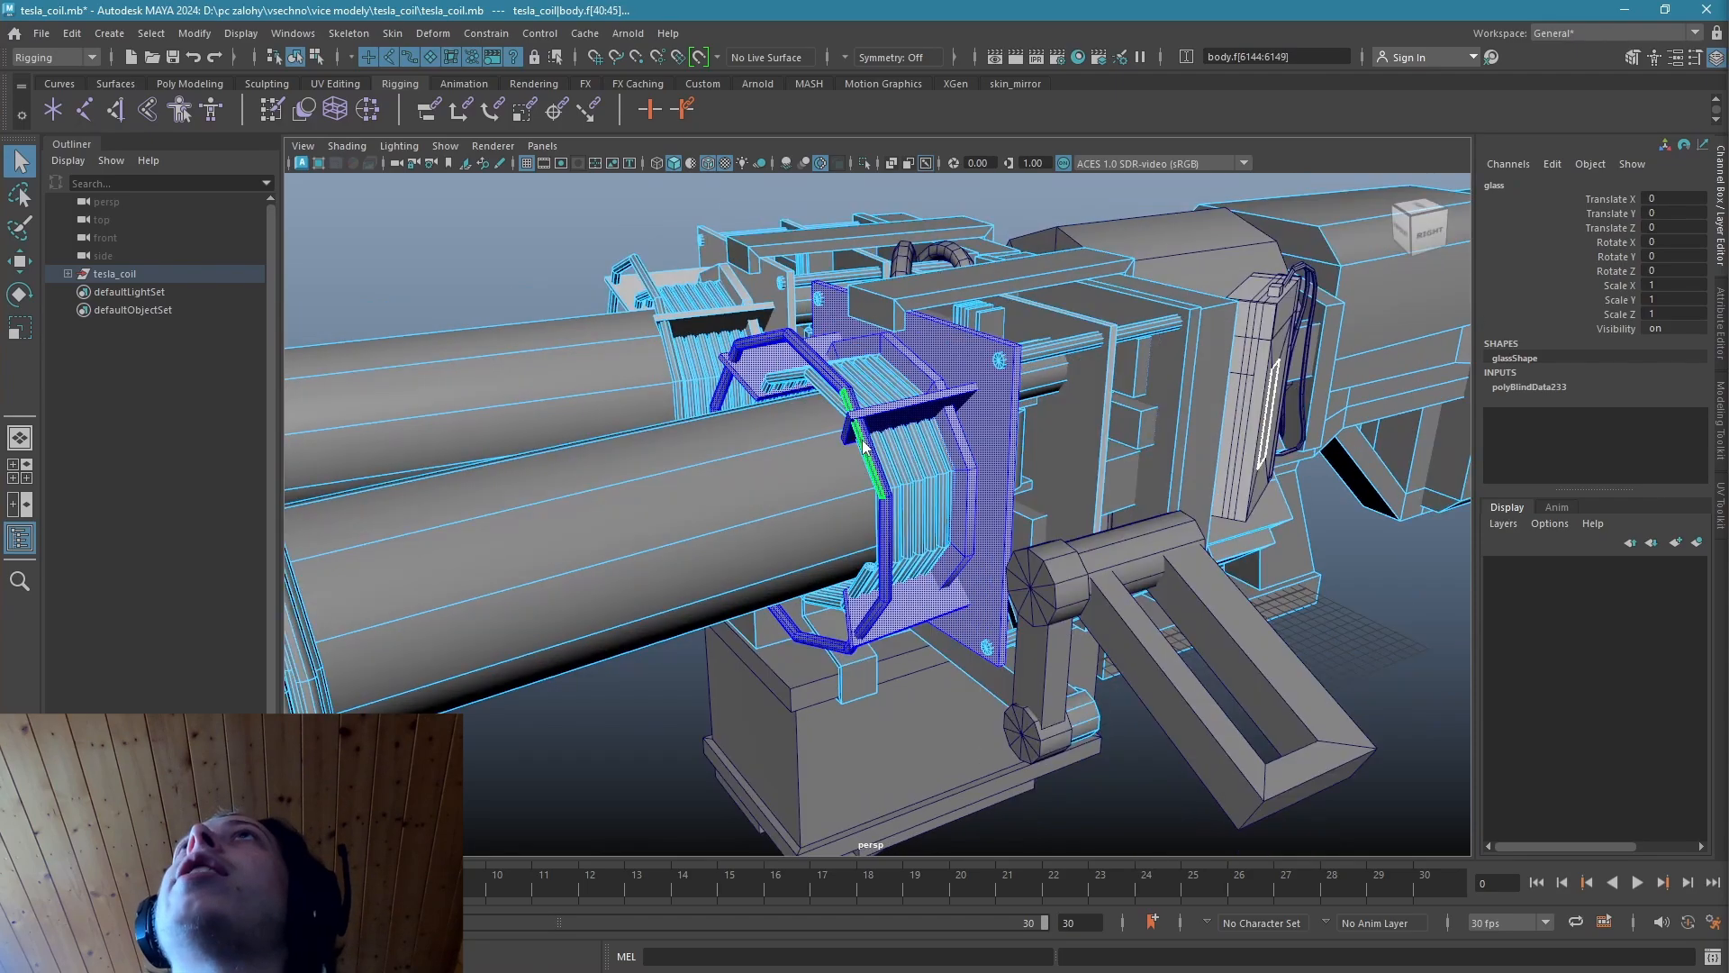
pyautogui.moveTo(863, 446); pyautogui.dragTo(851, 896, button='right')
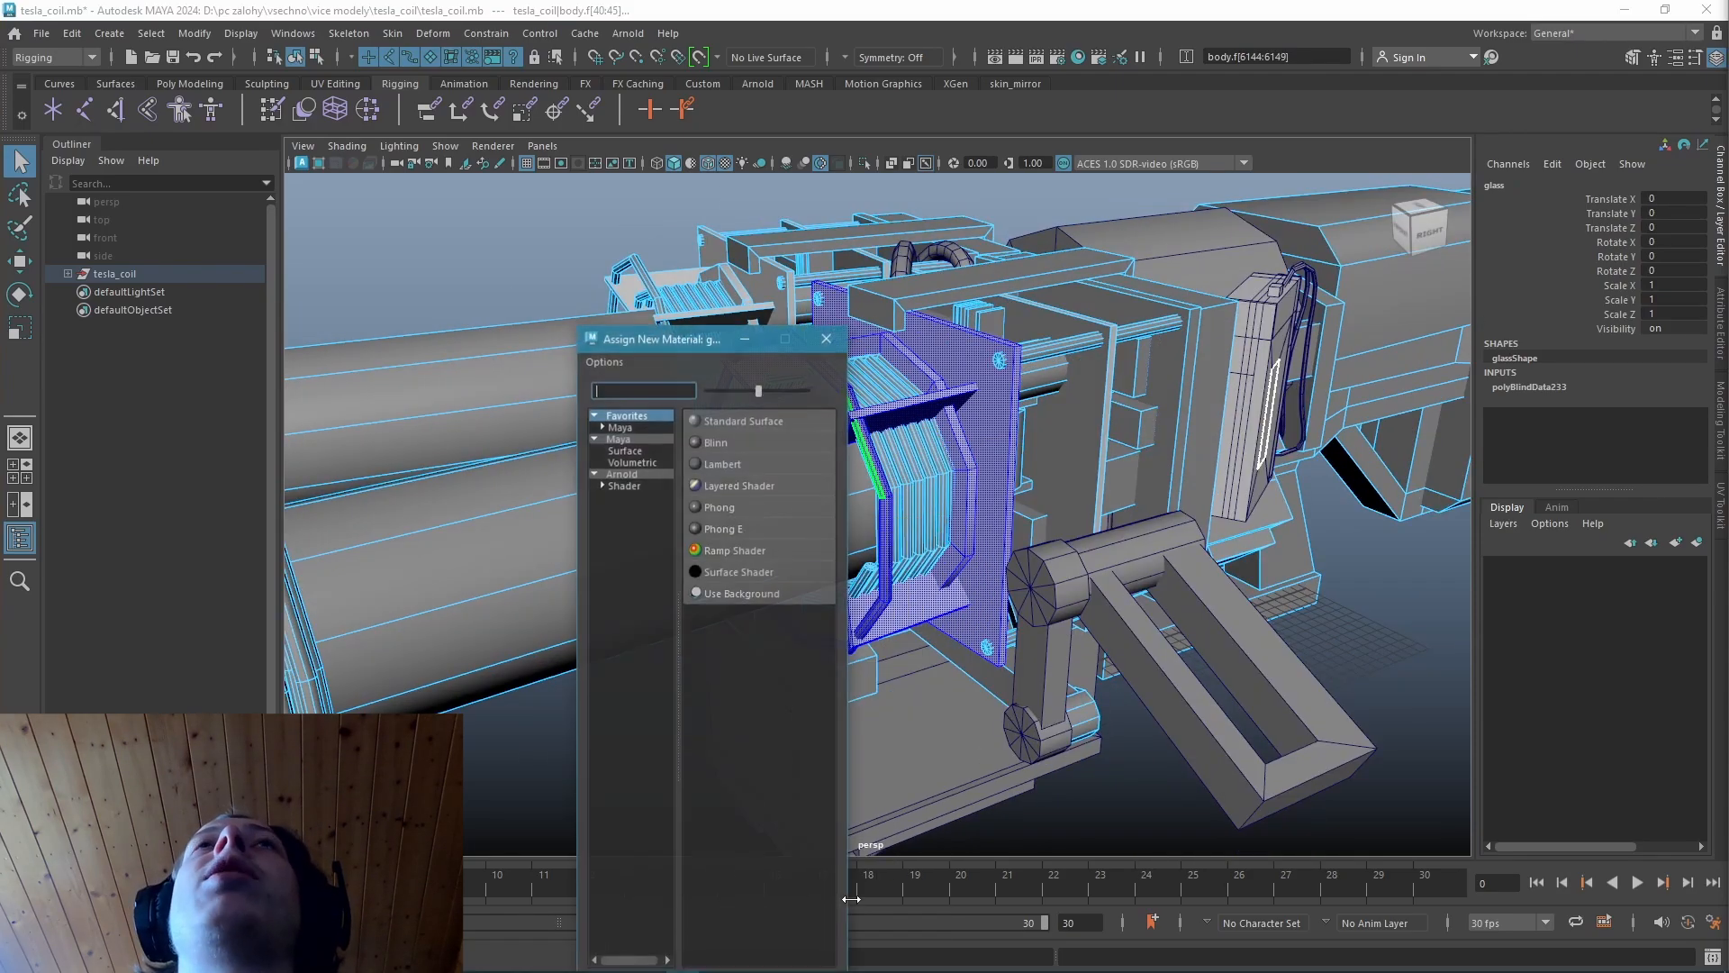
pyautogui.click(738, 417)
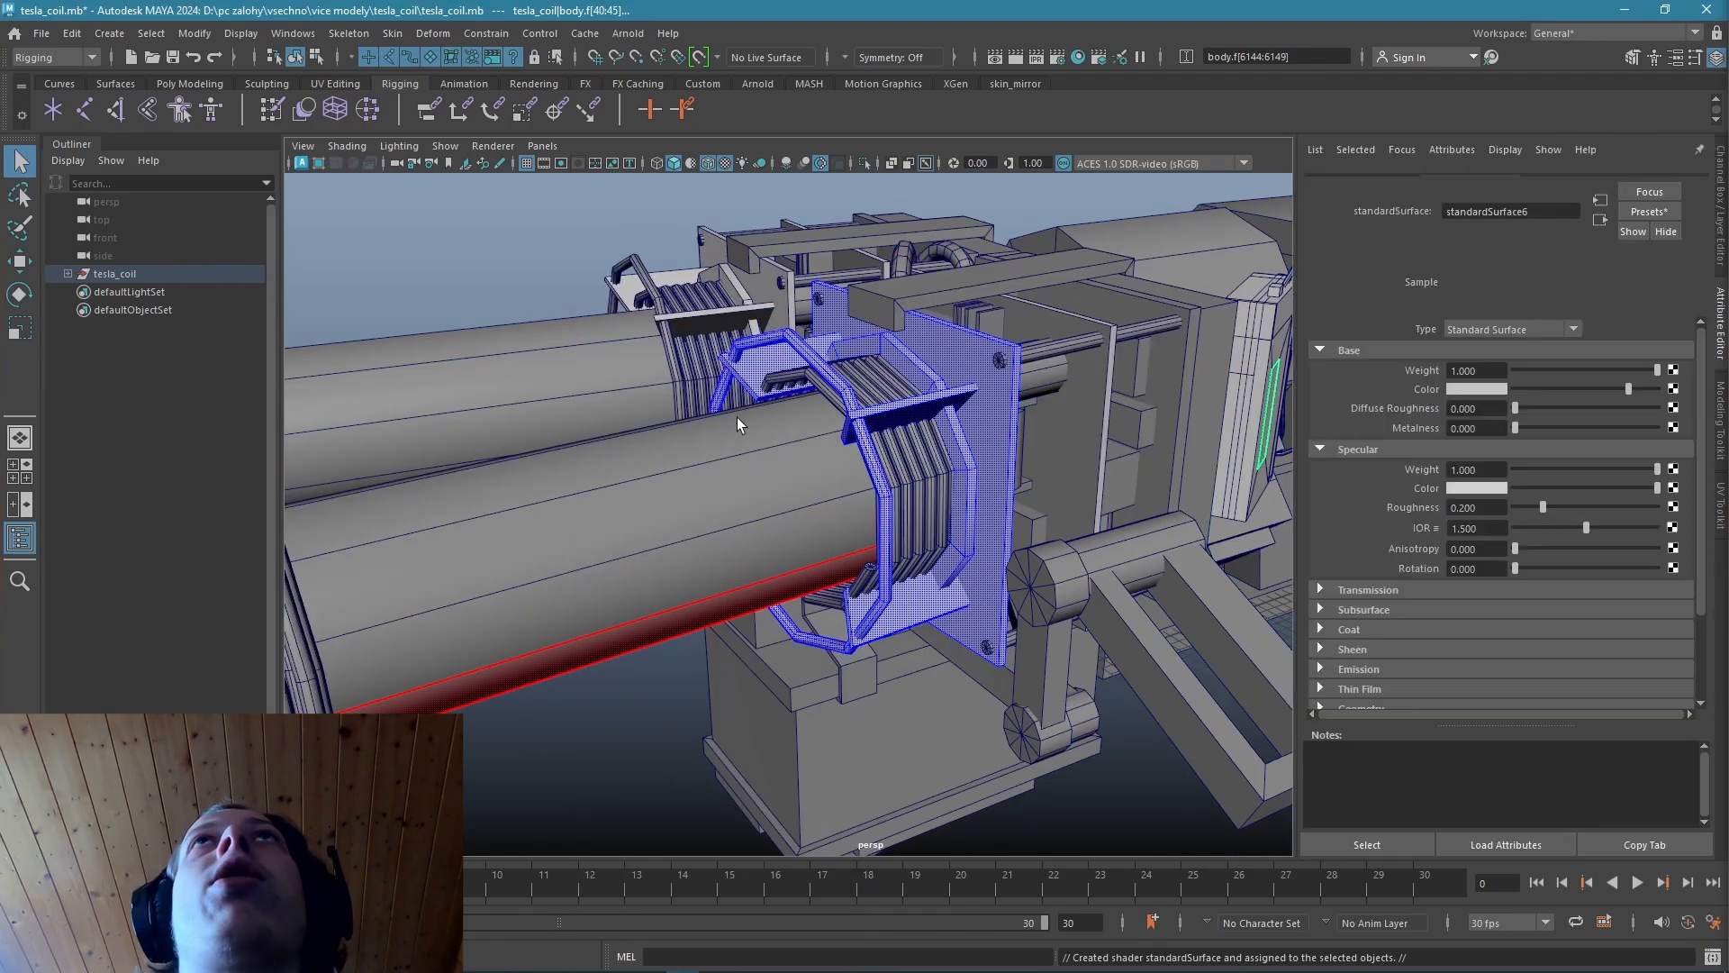